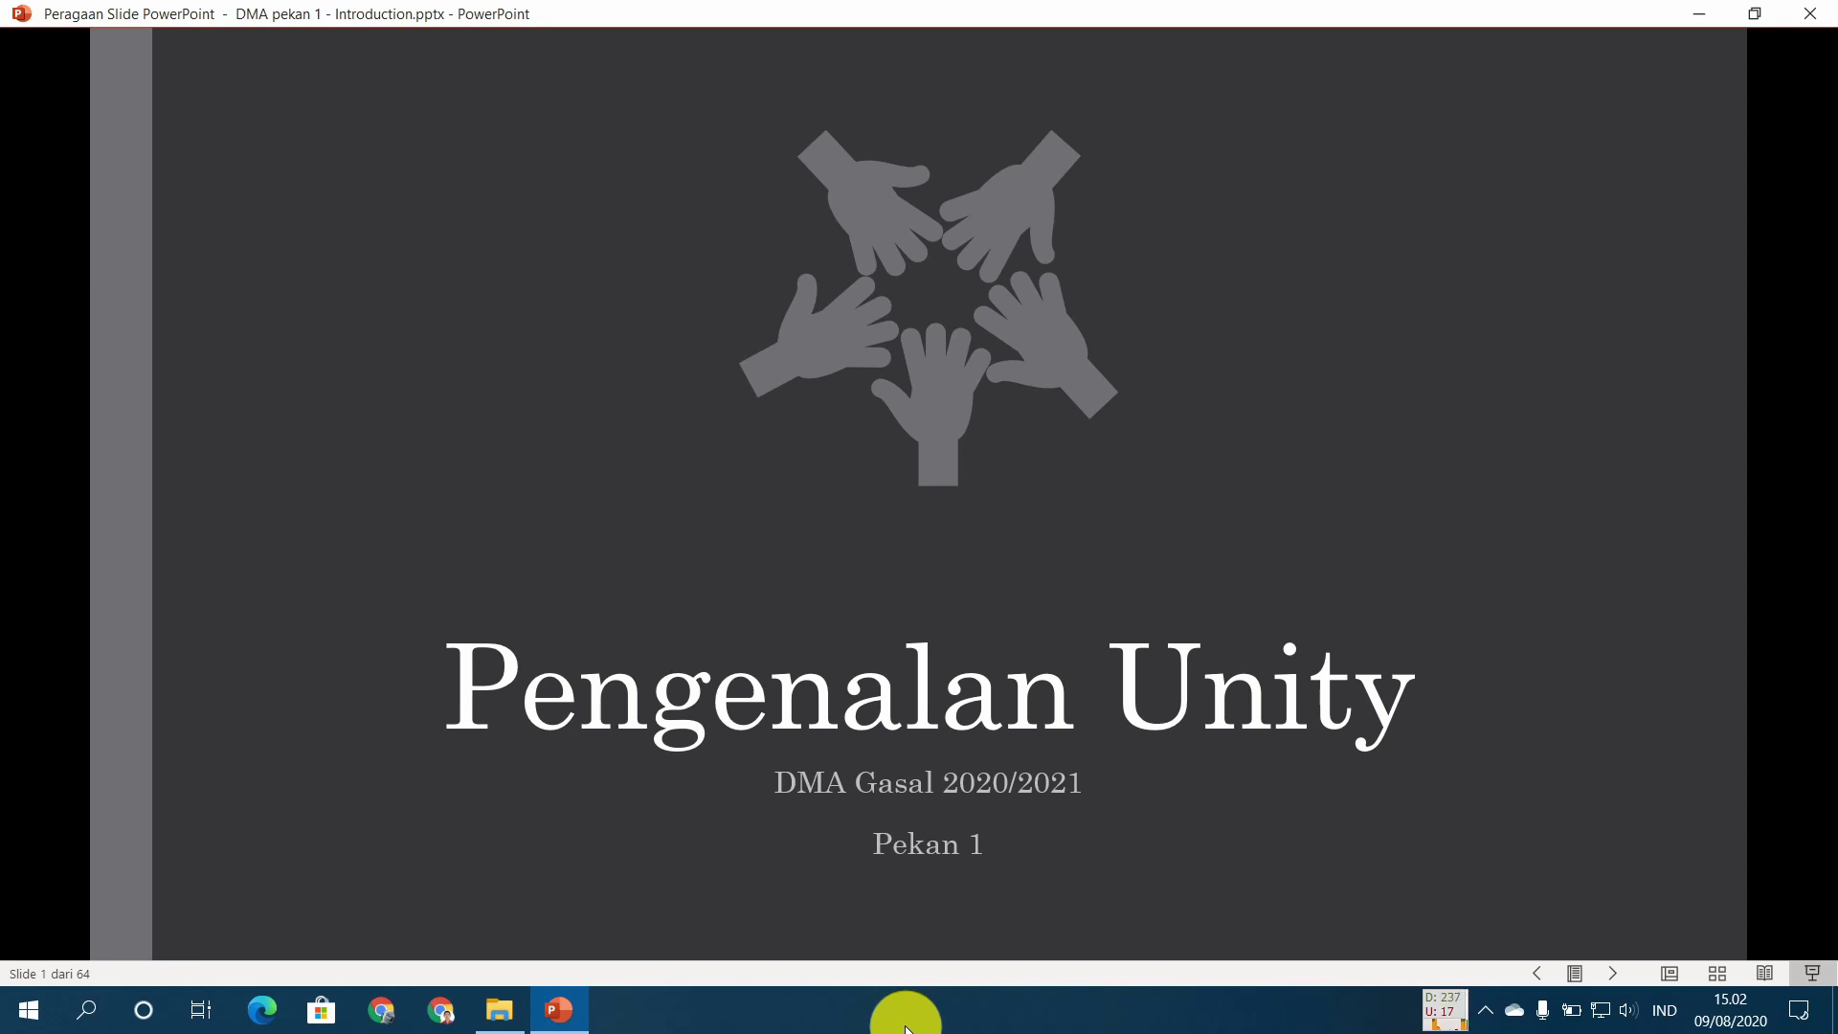
# Step: Advance the slideshow to slide 2, the Unity overview
pyautogui.press('Right')
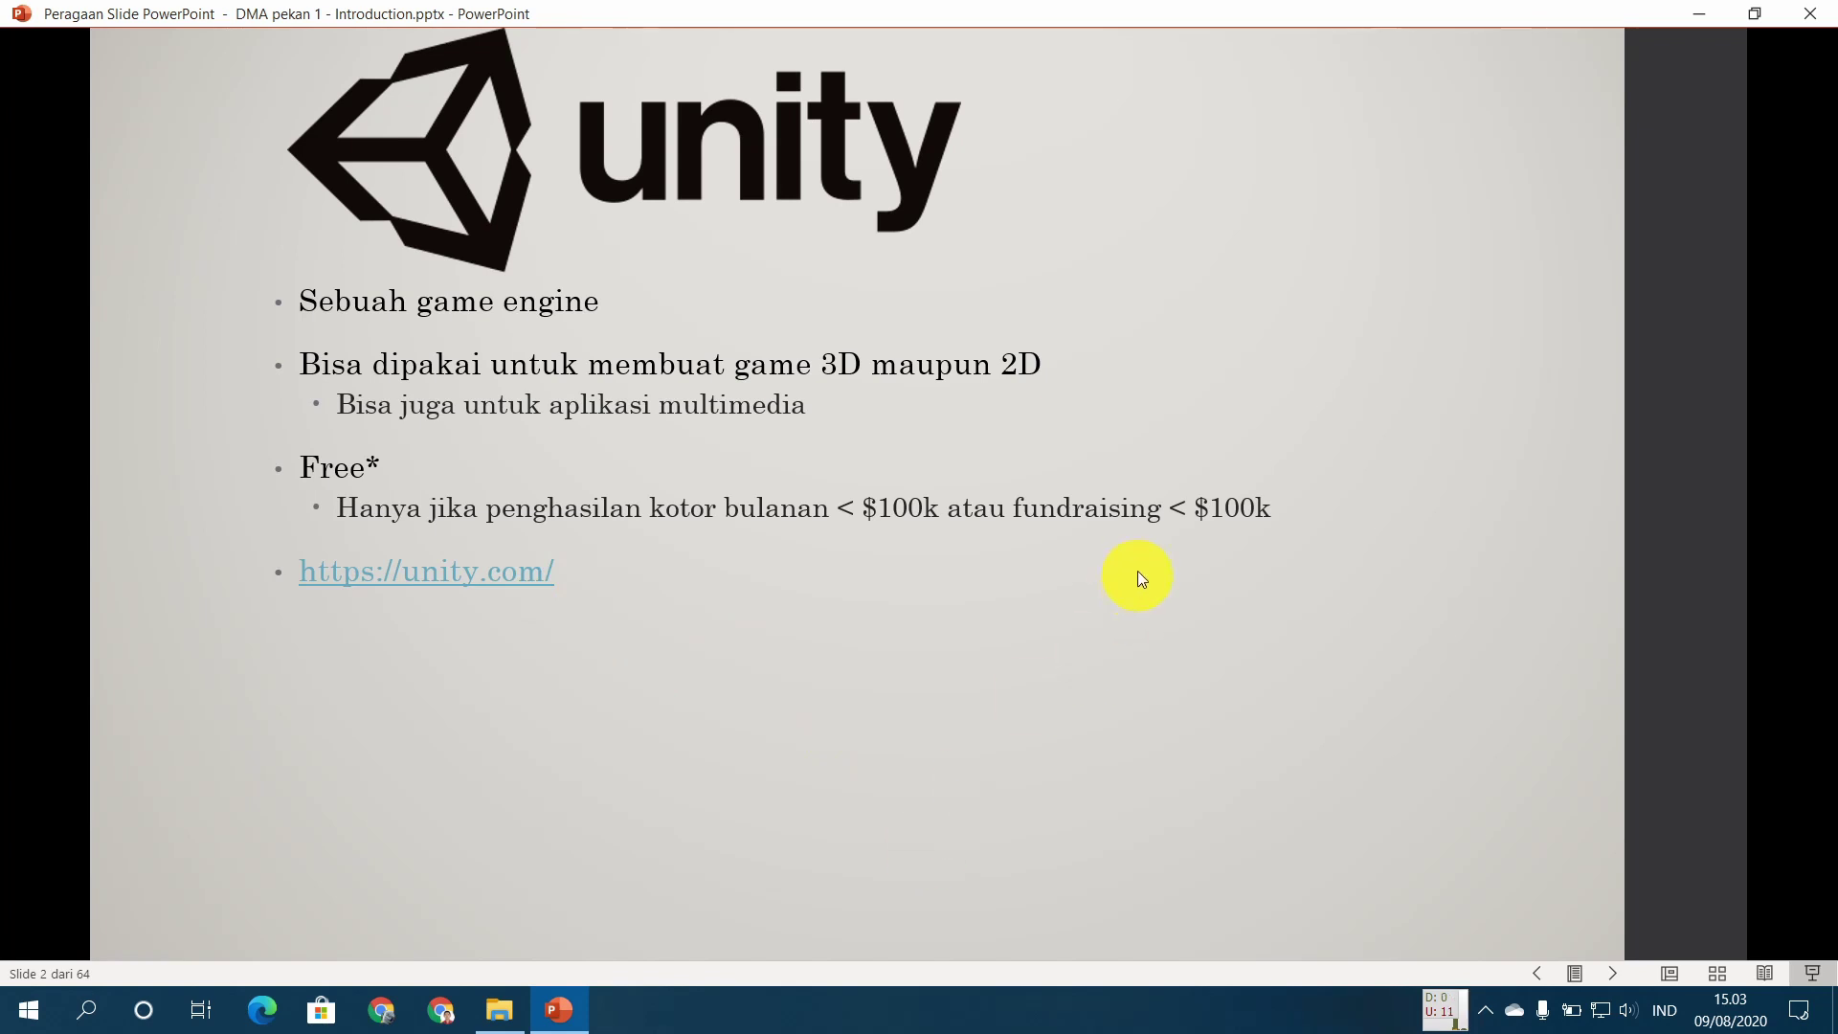
# Step: Move to the Unity Hub Projects slide, then launch Unity Hub from the desktop and position its window
pyautogui.click(1158, 605)
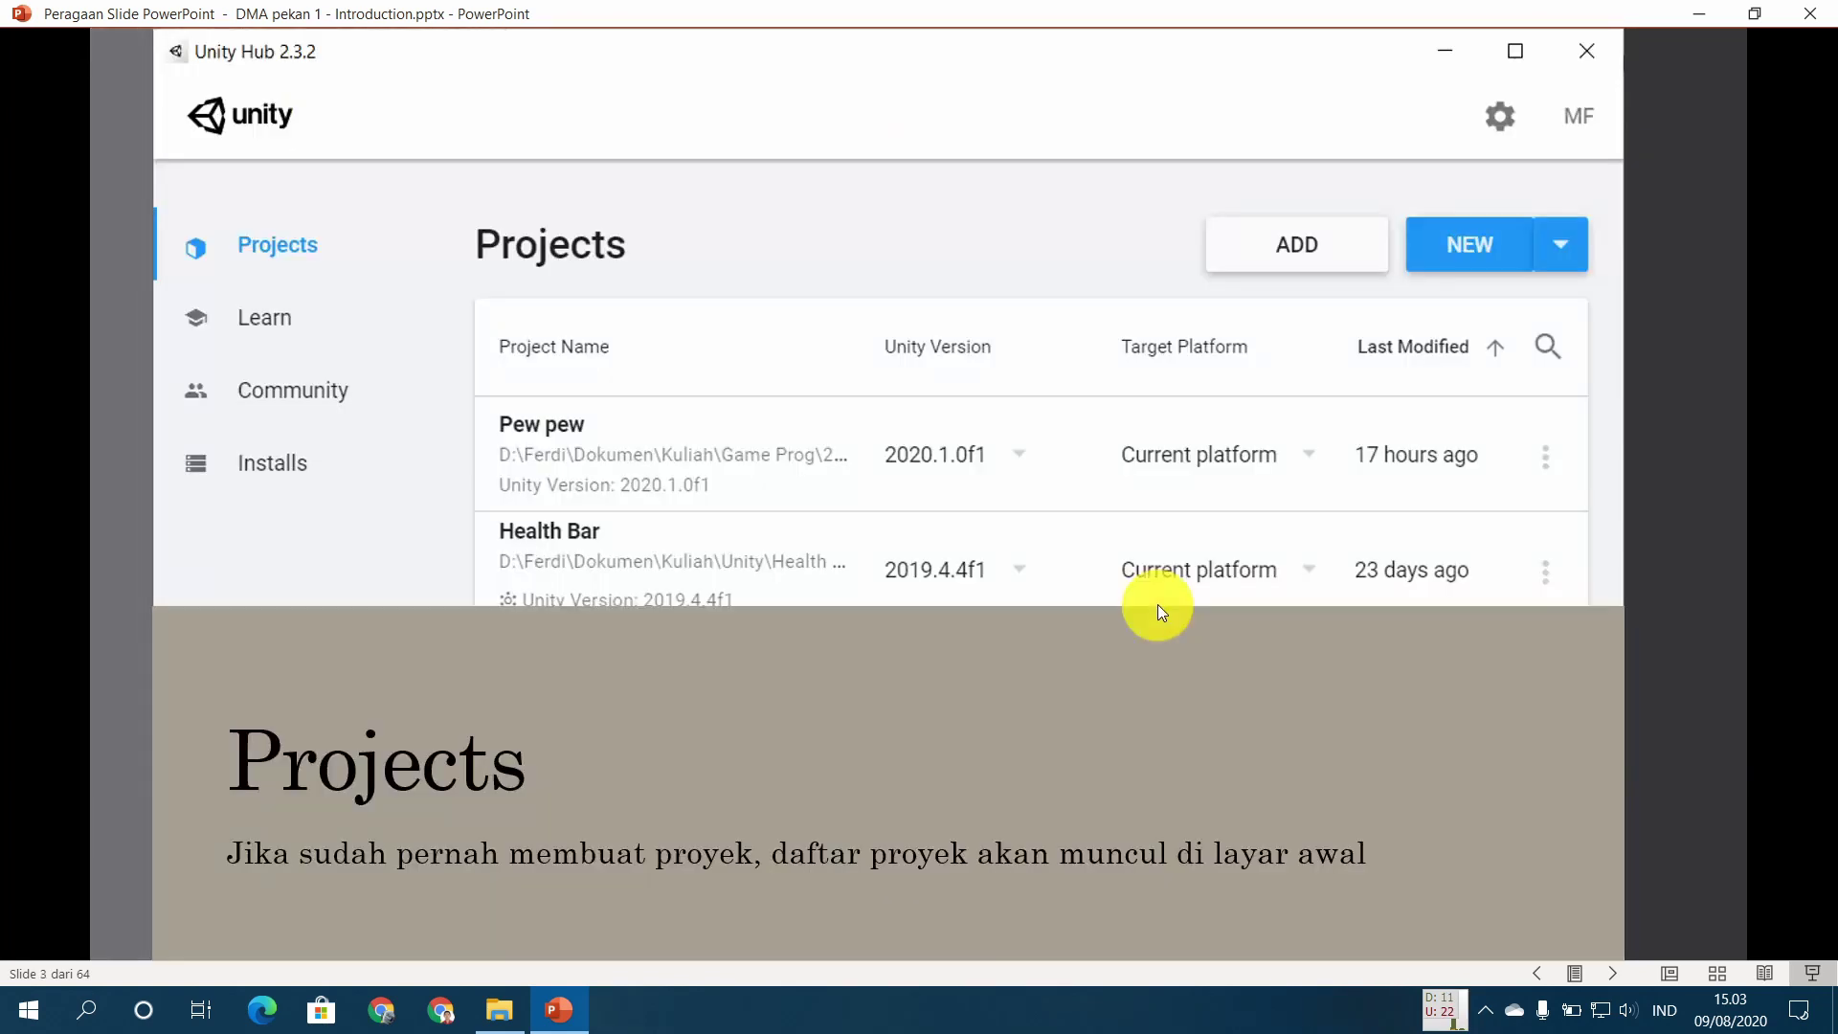
pyautogui.click(1697, 16)
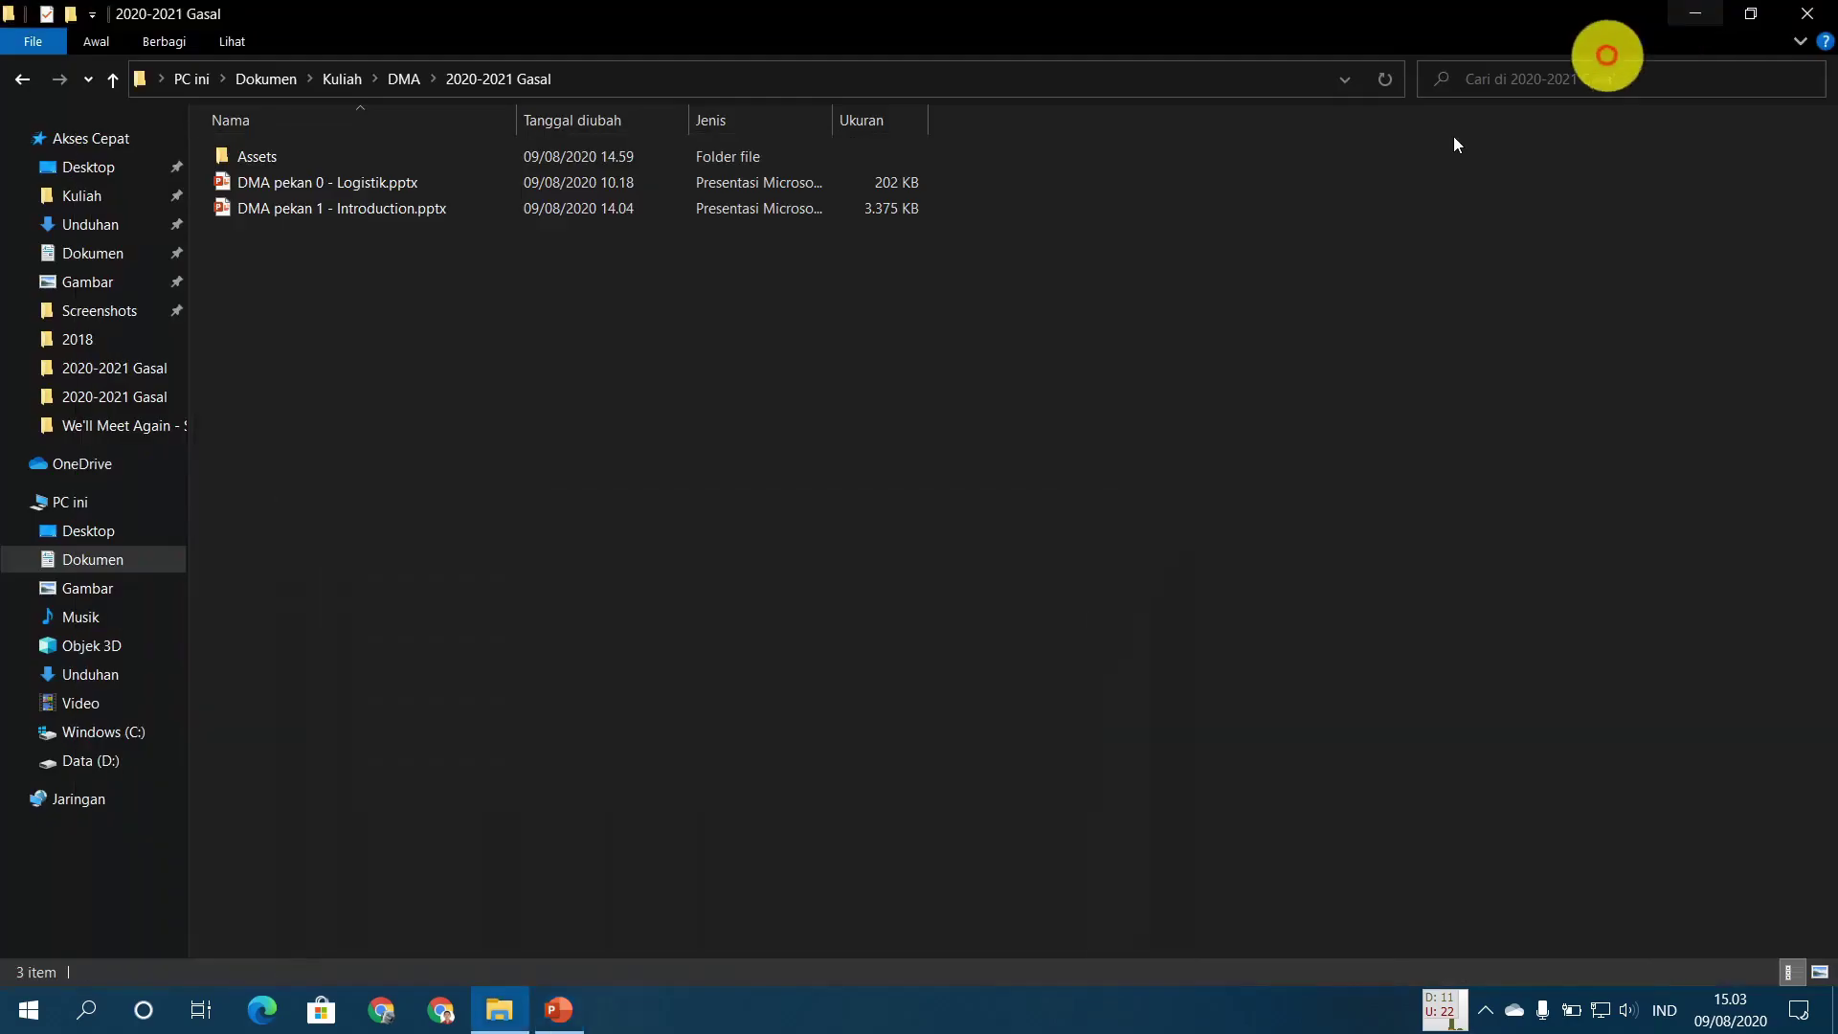
pyautogui.click(1701, 21)
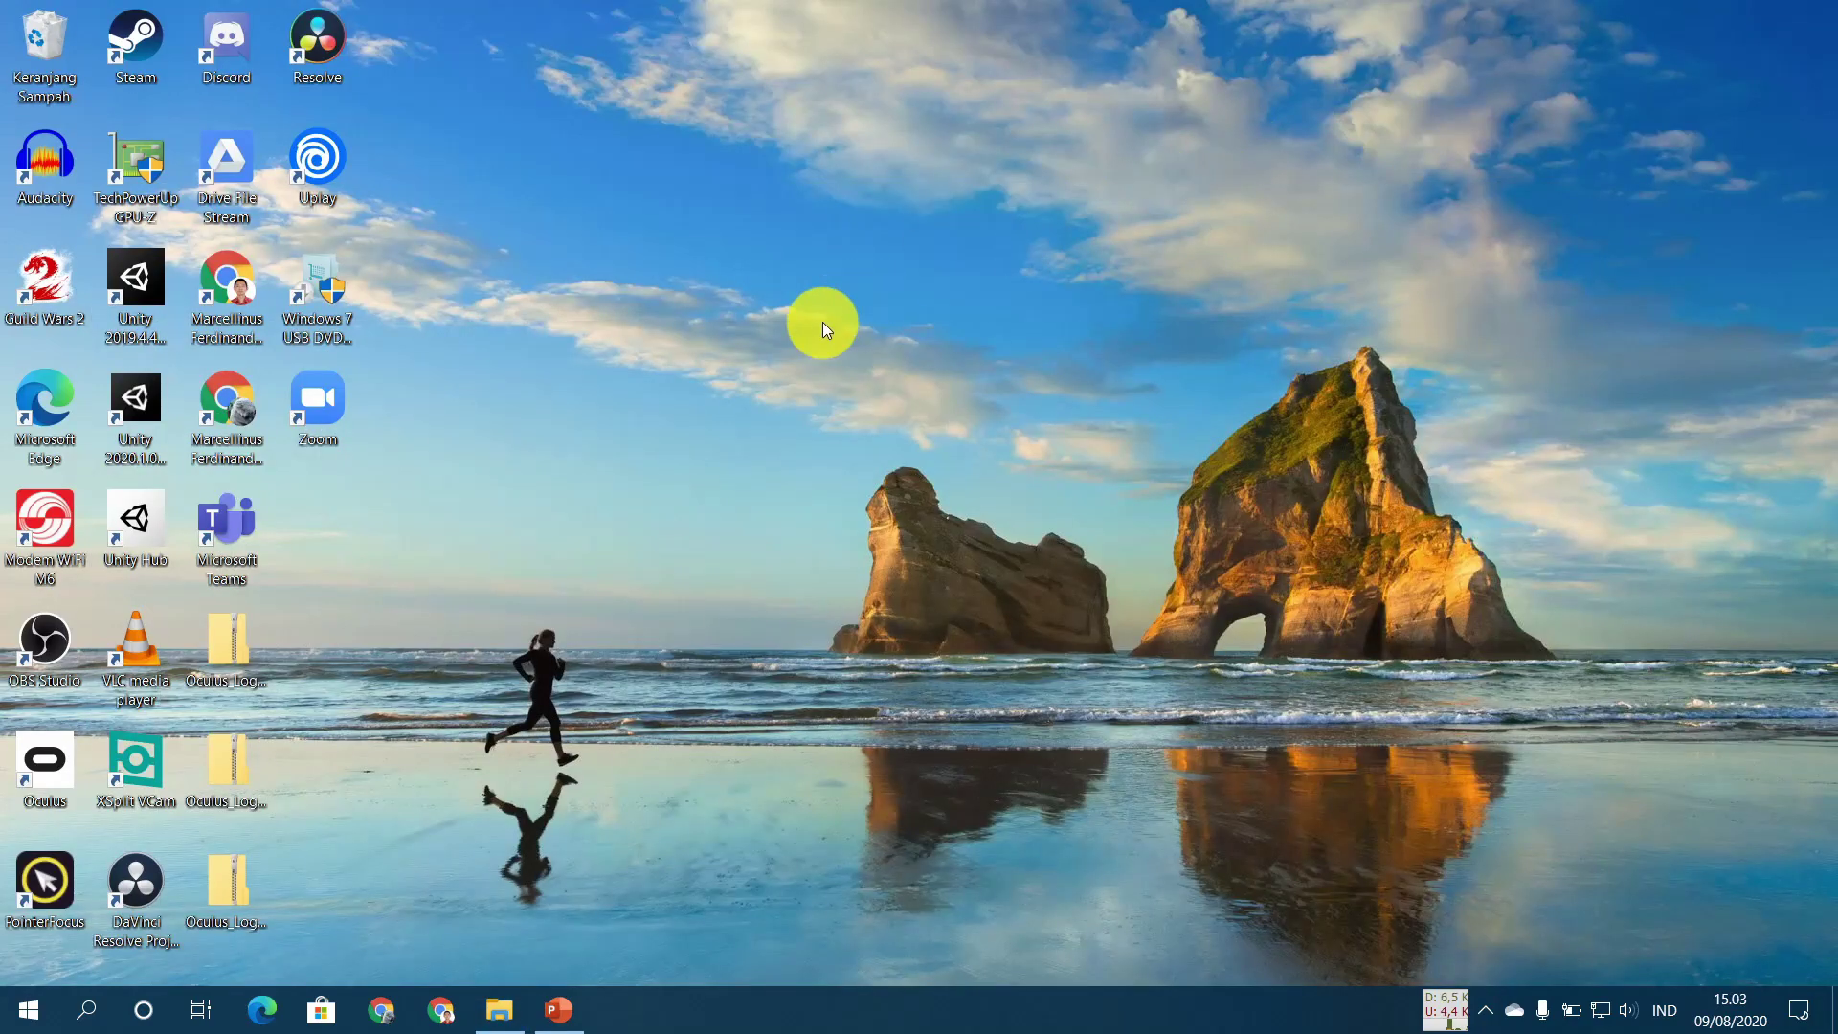
pyautogui.doubleClick(142, 534)
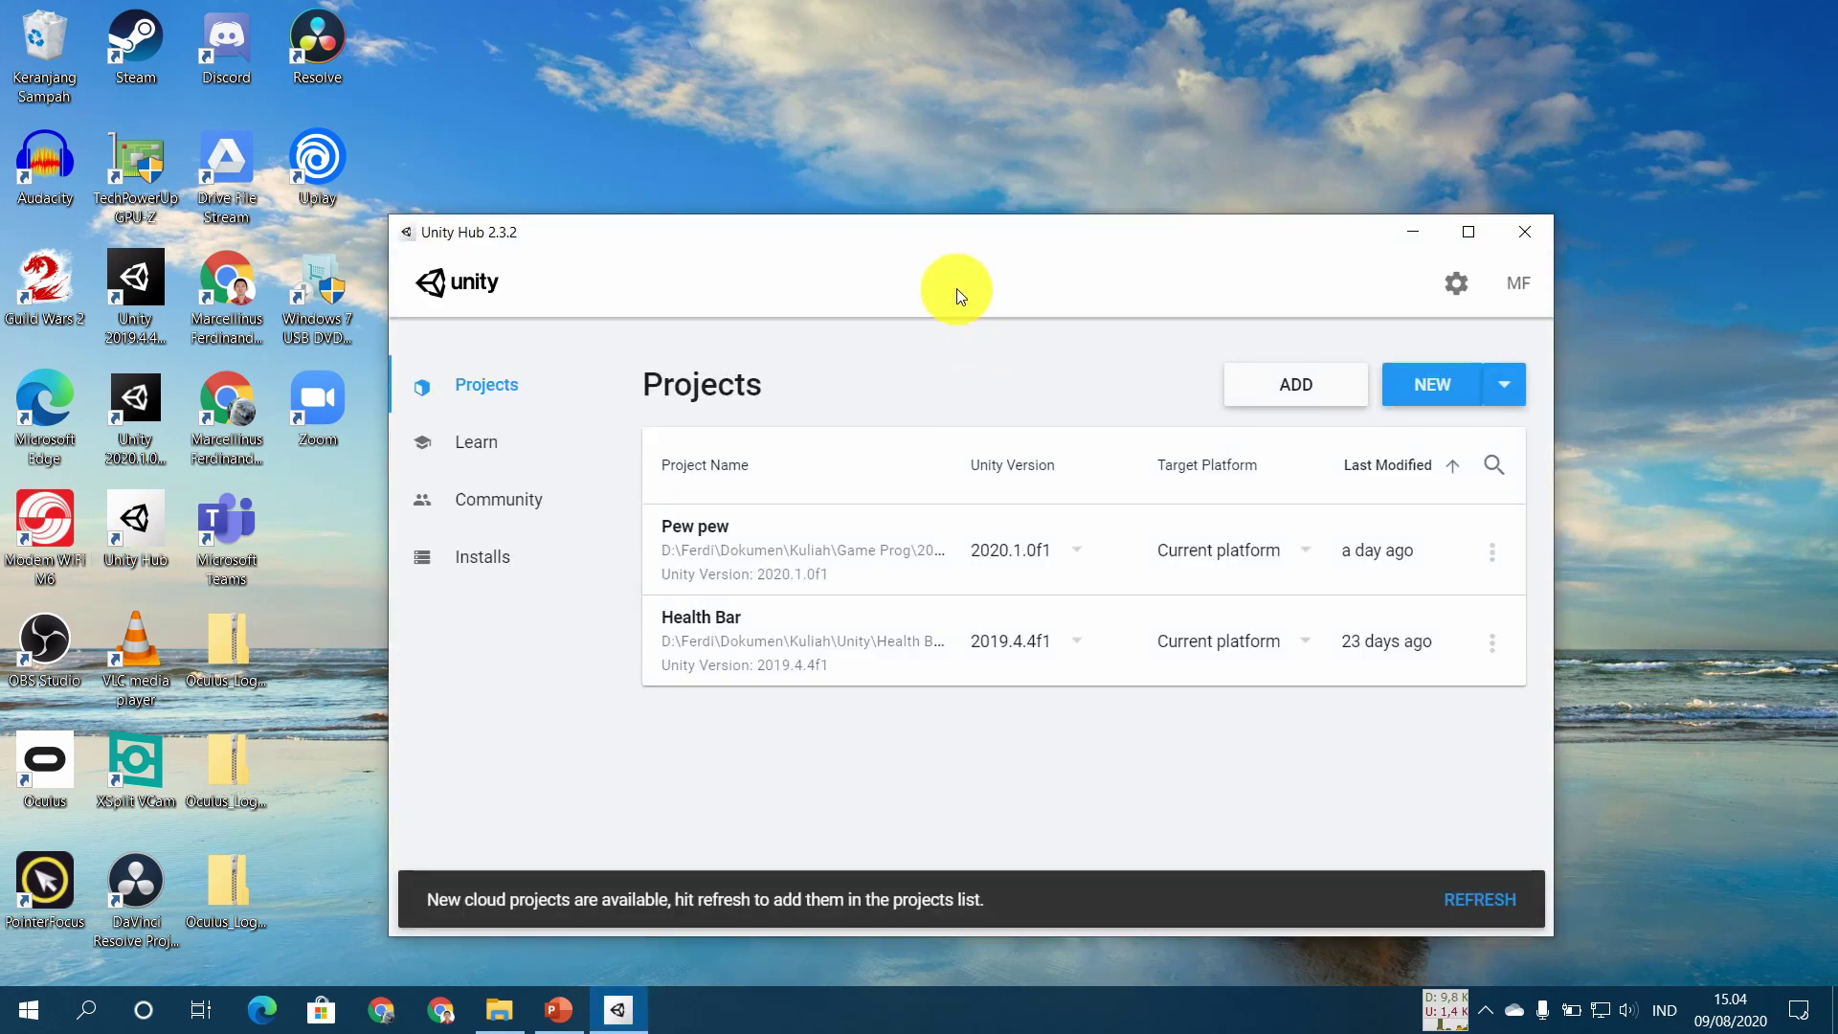
pyautogui.moveTo(986, 239); pyautogui.dragTo(949, 207)
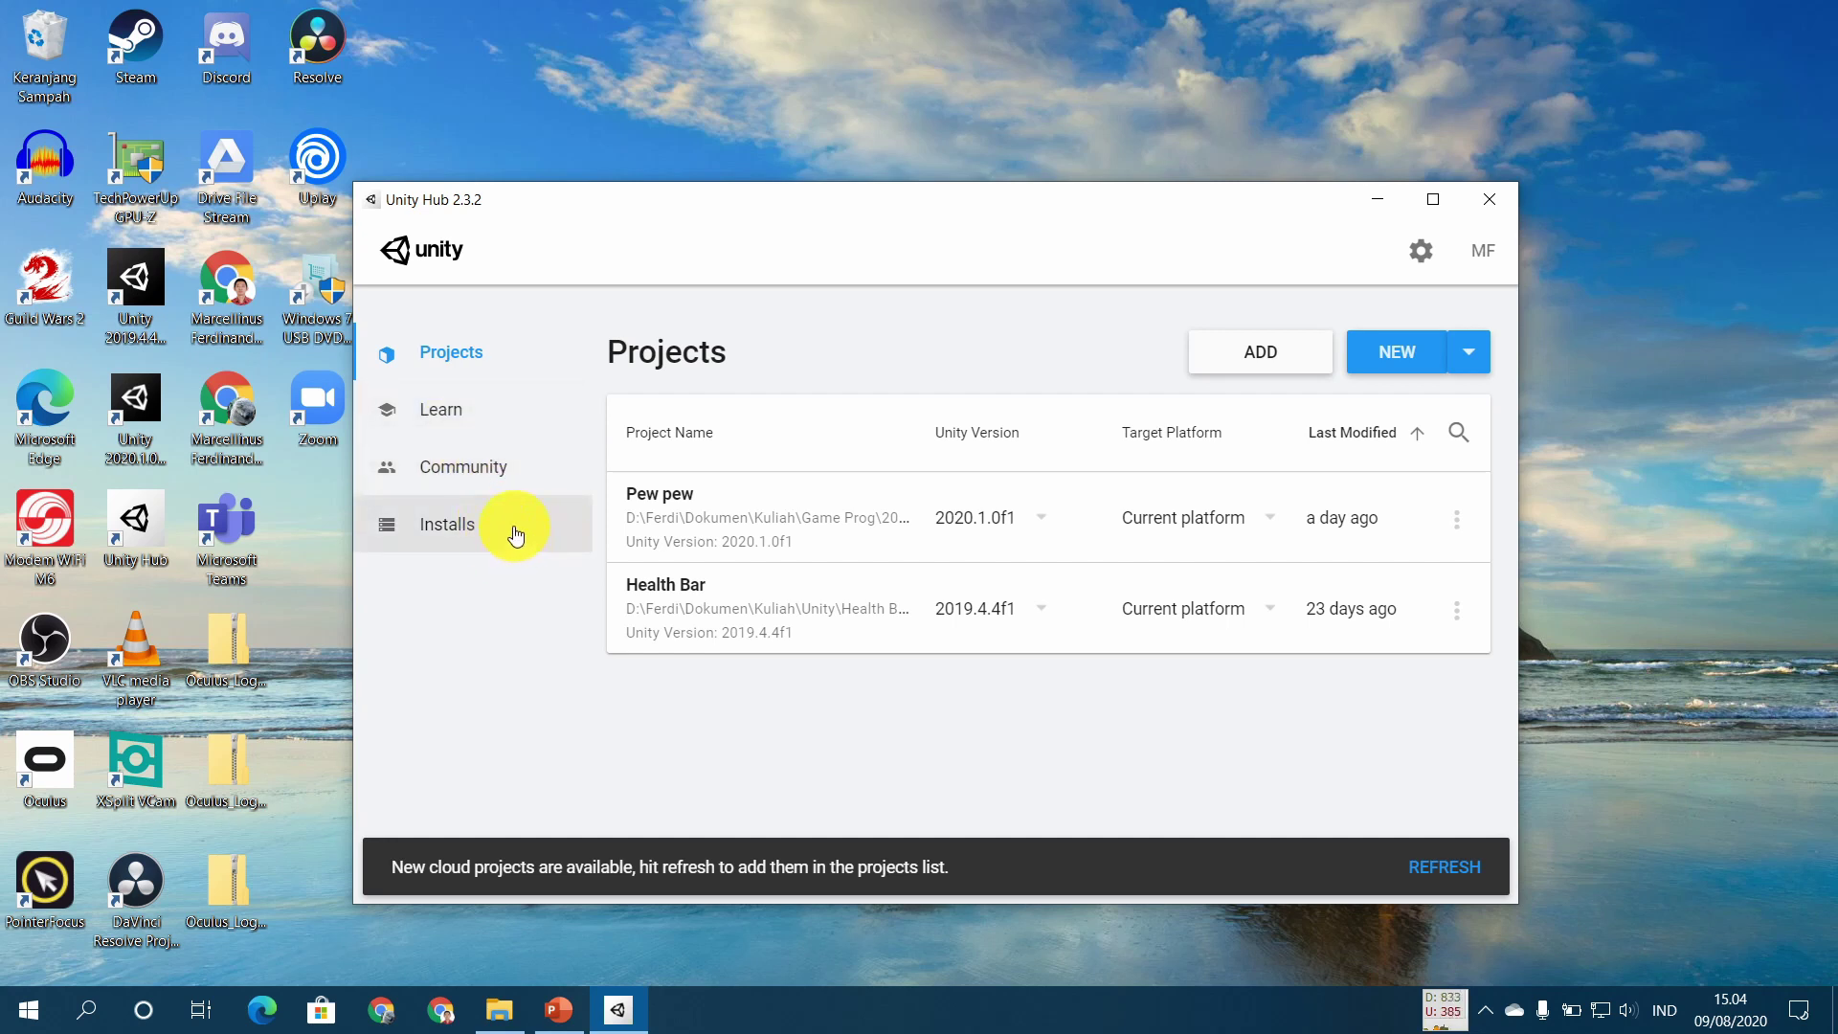
# Step: Show the Installs page listing Unity 2020.1.0f1 and 2019.4.4f1 LTS
pyautogui.click(511, 546)
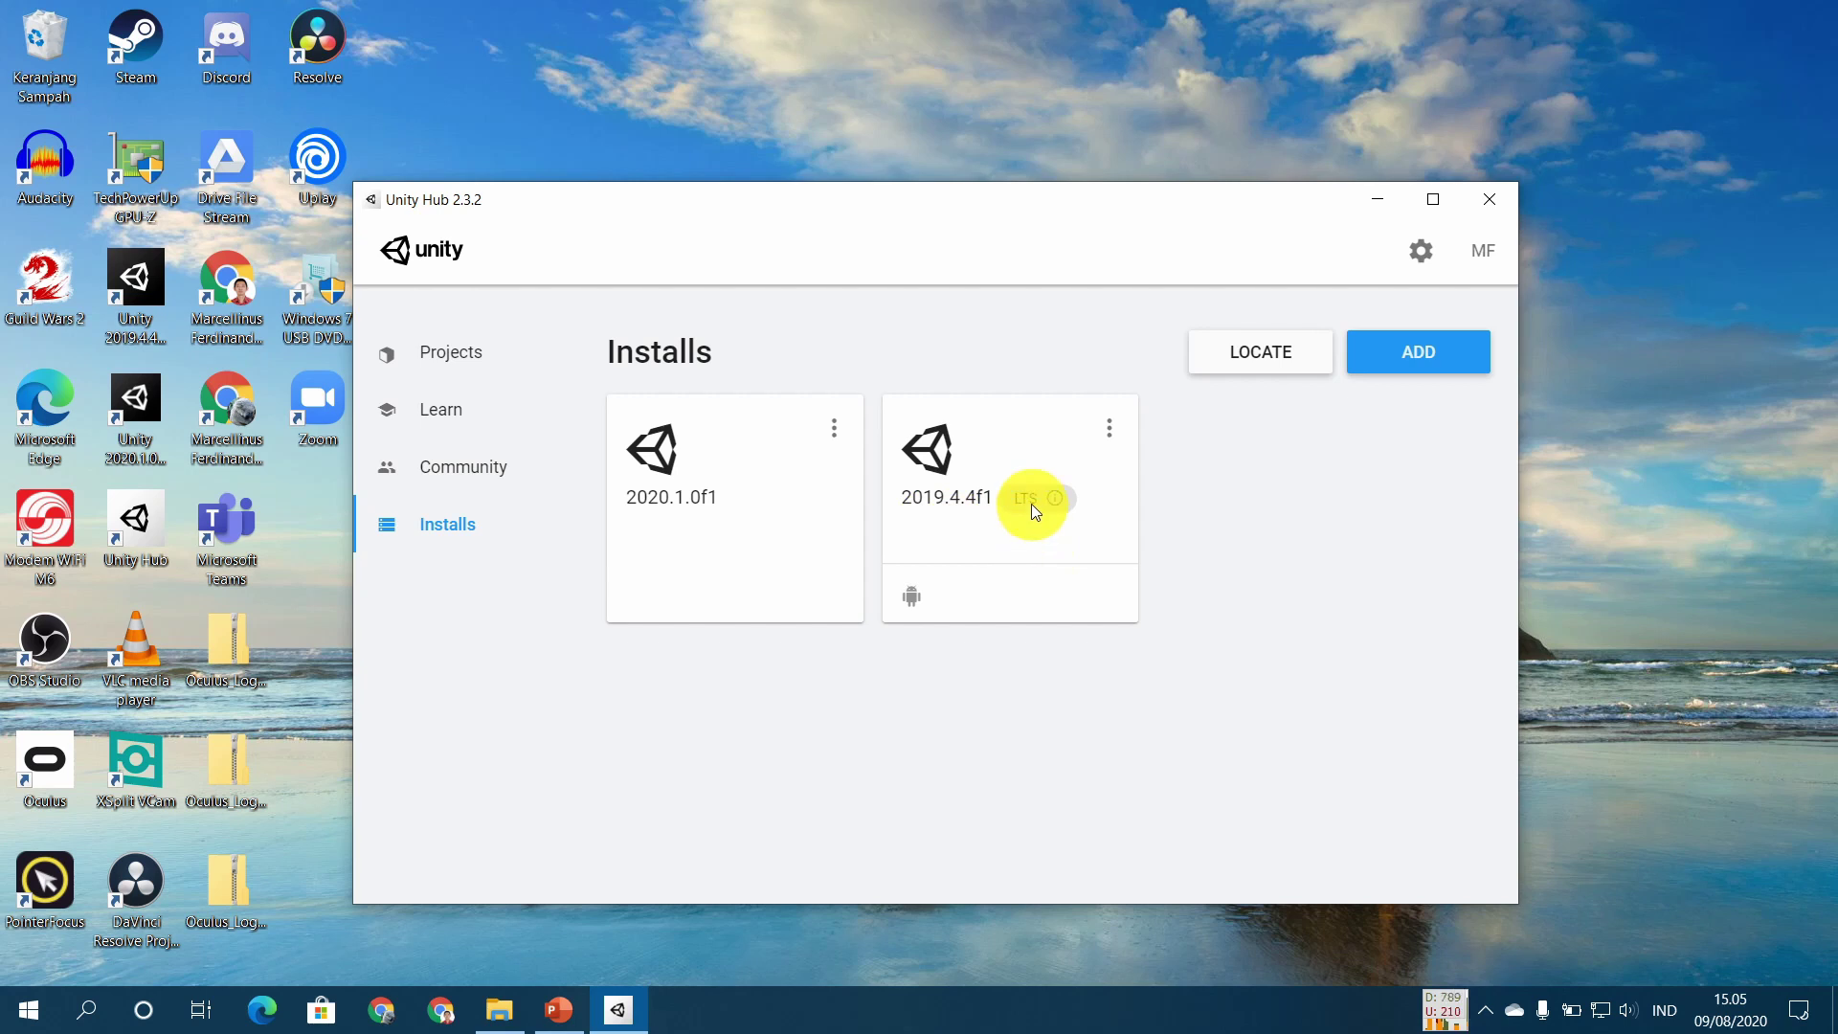
pyautogui.moveTo(1055, 500)
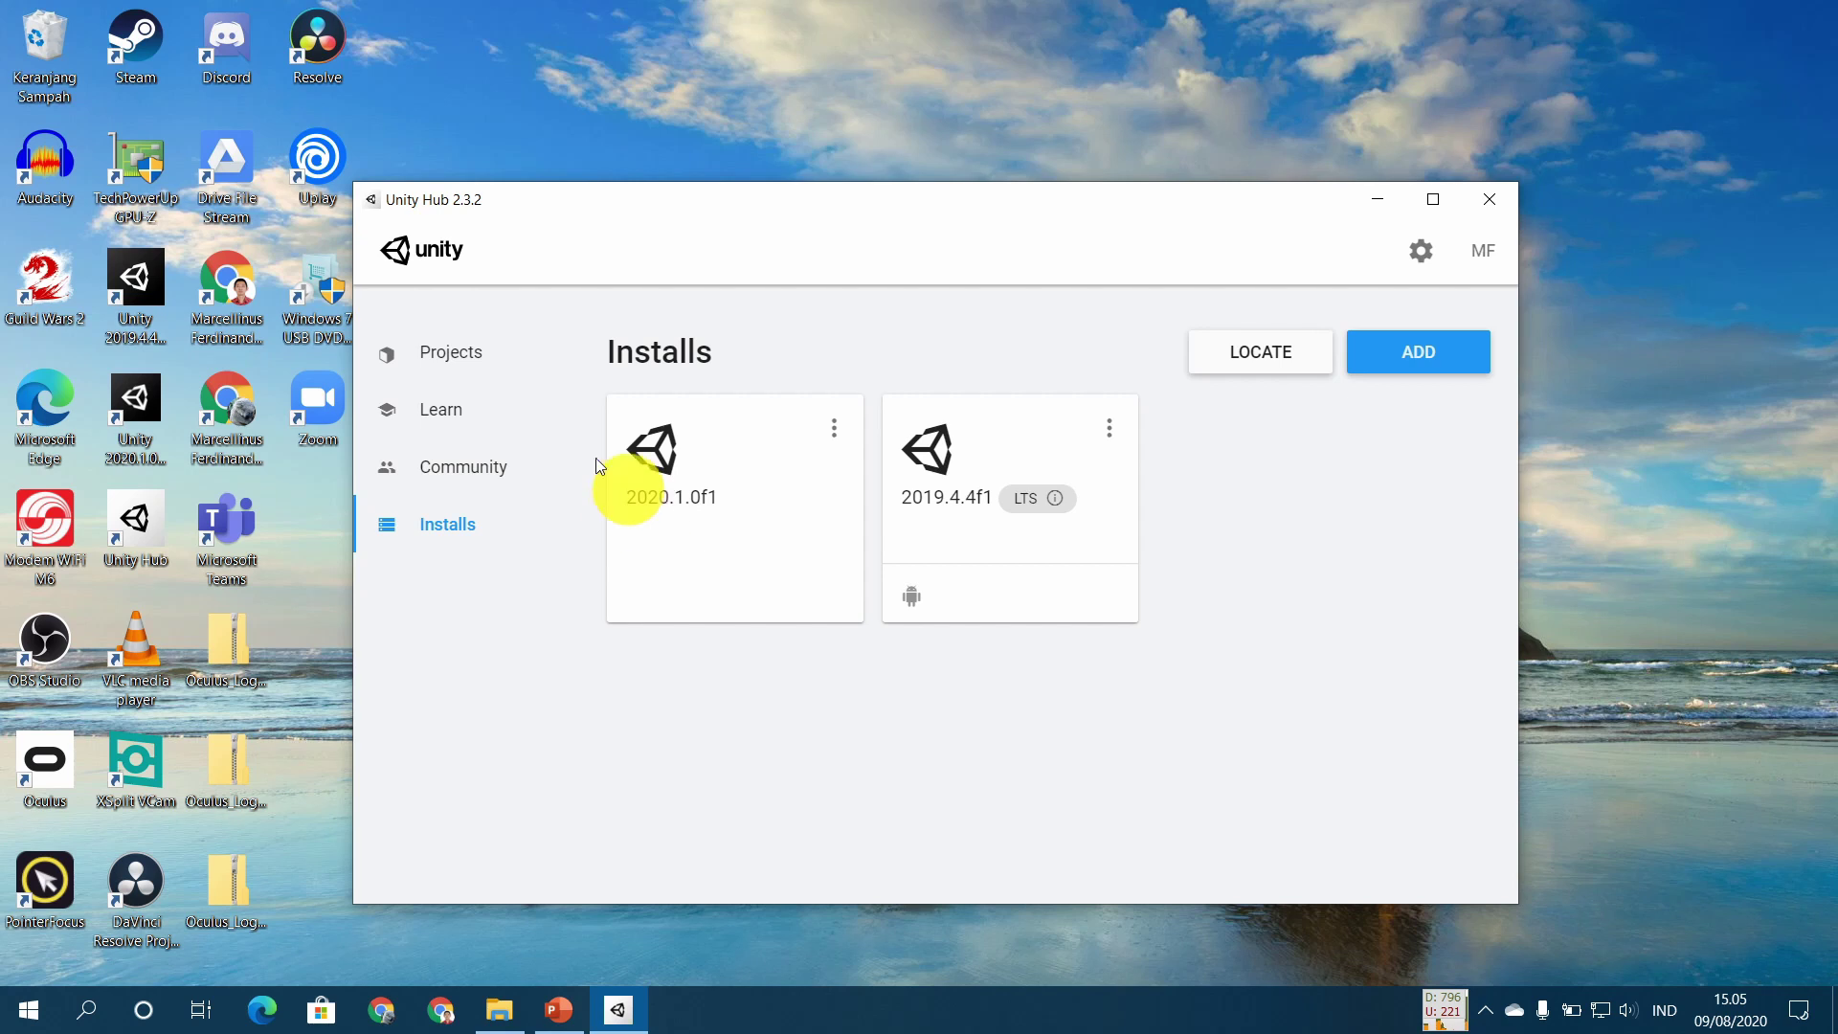
# Step: Return Unity Hub to Projects and advance the slideshow to slide 4, 'New Project'
pyautogui.click(497, 358)
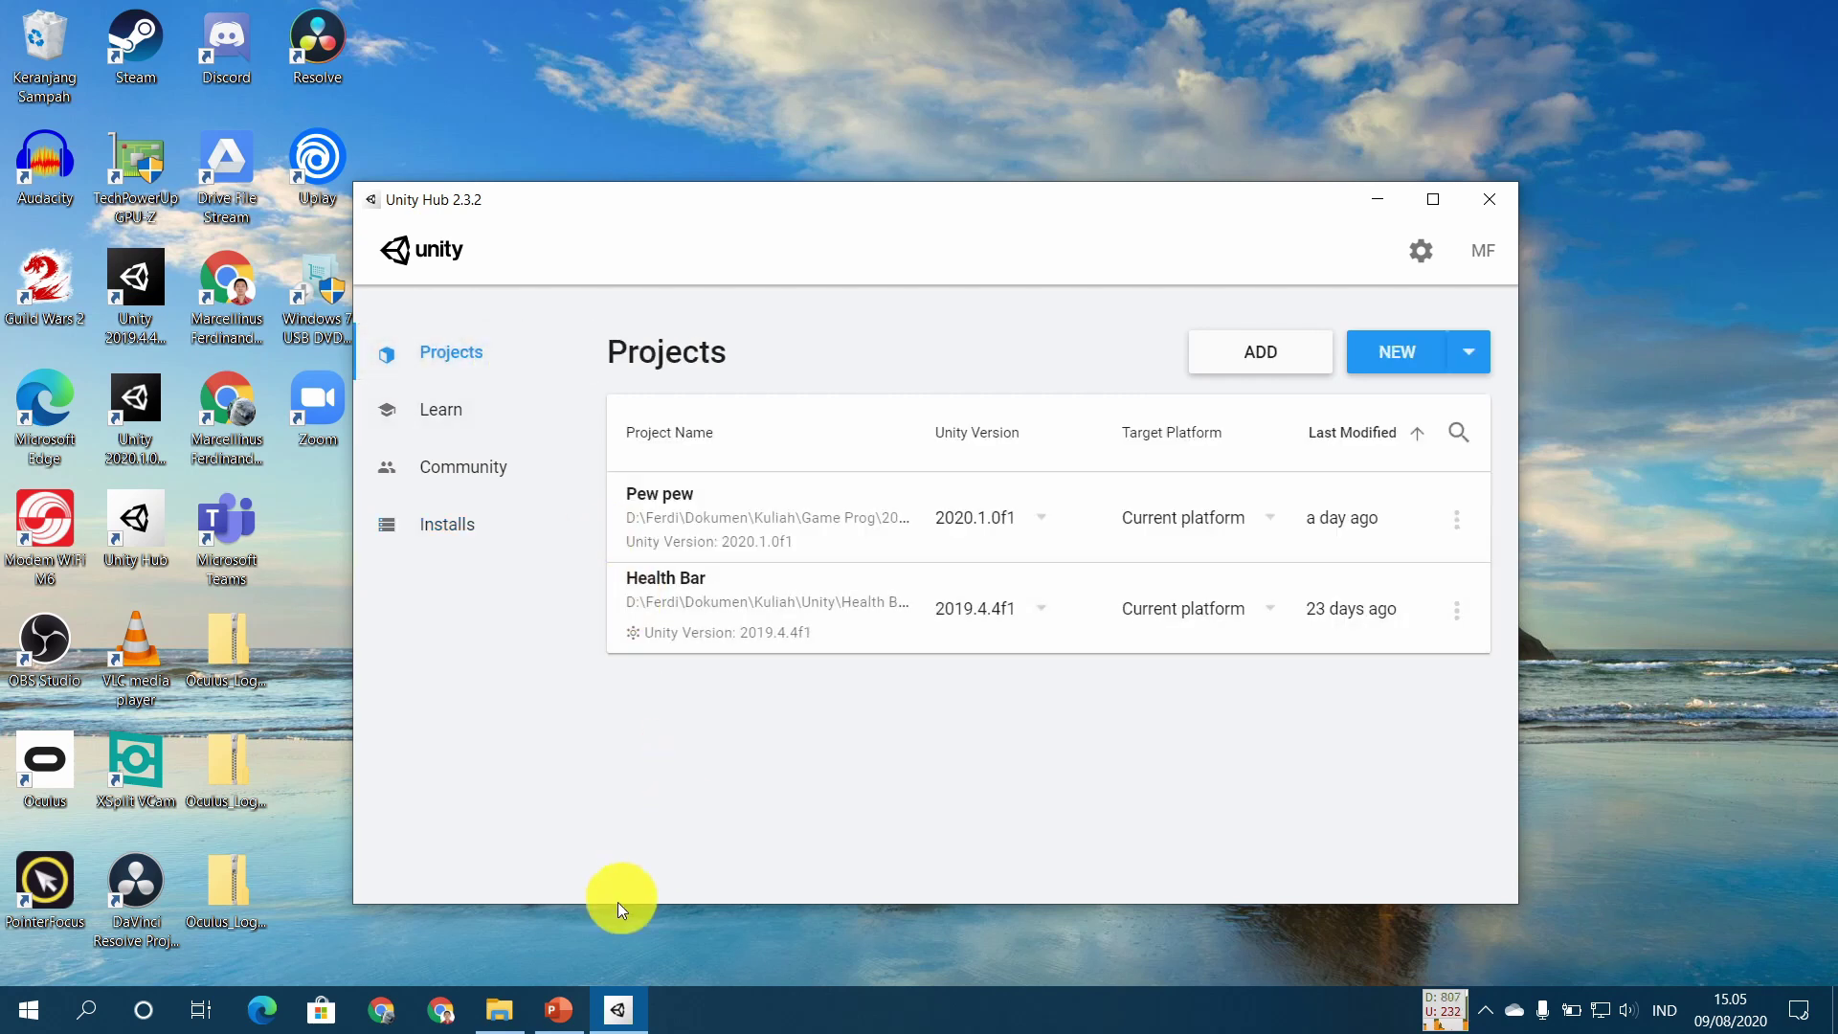
pyautogui.click(563, 1005)
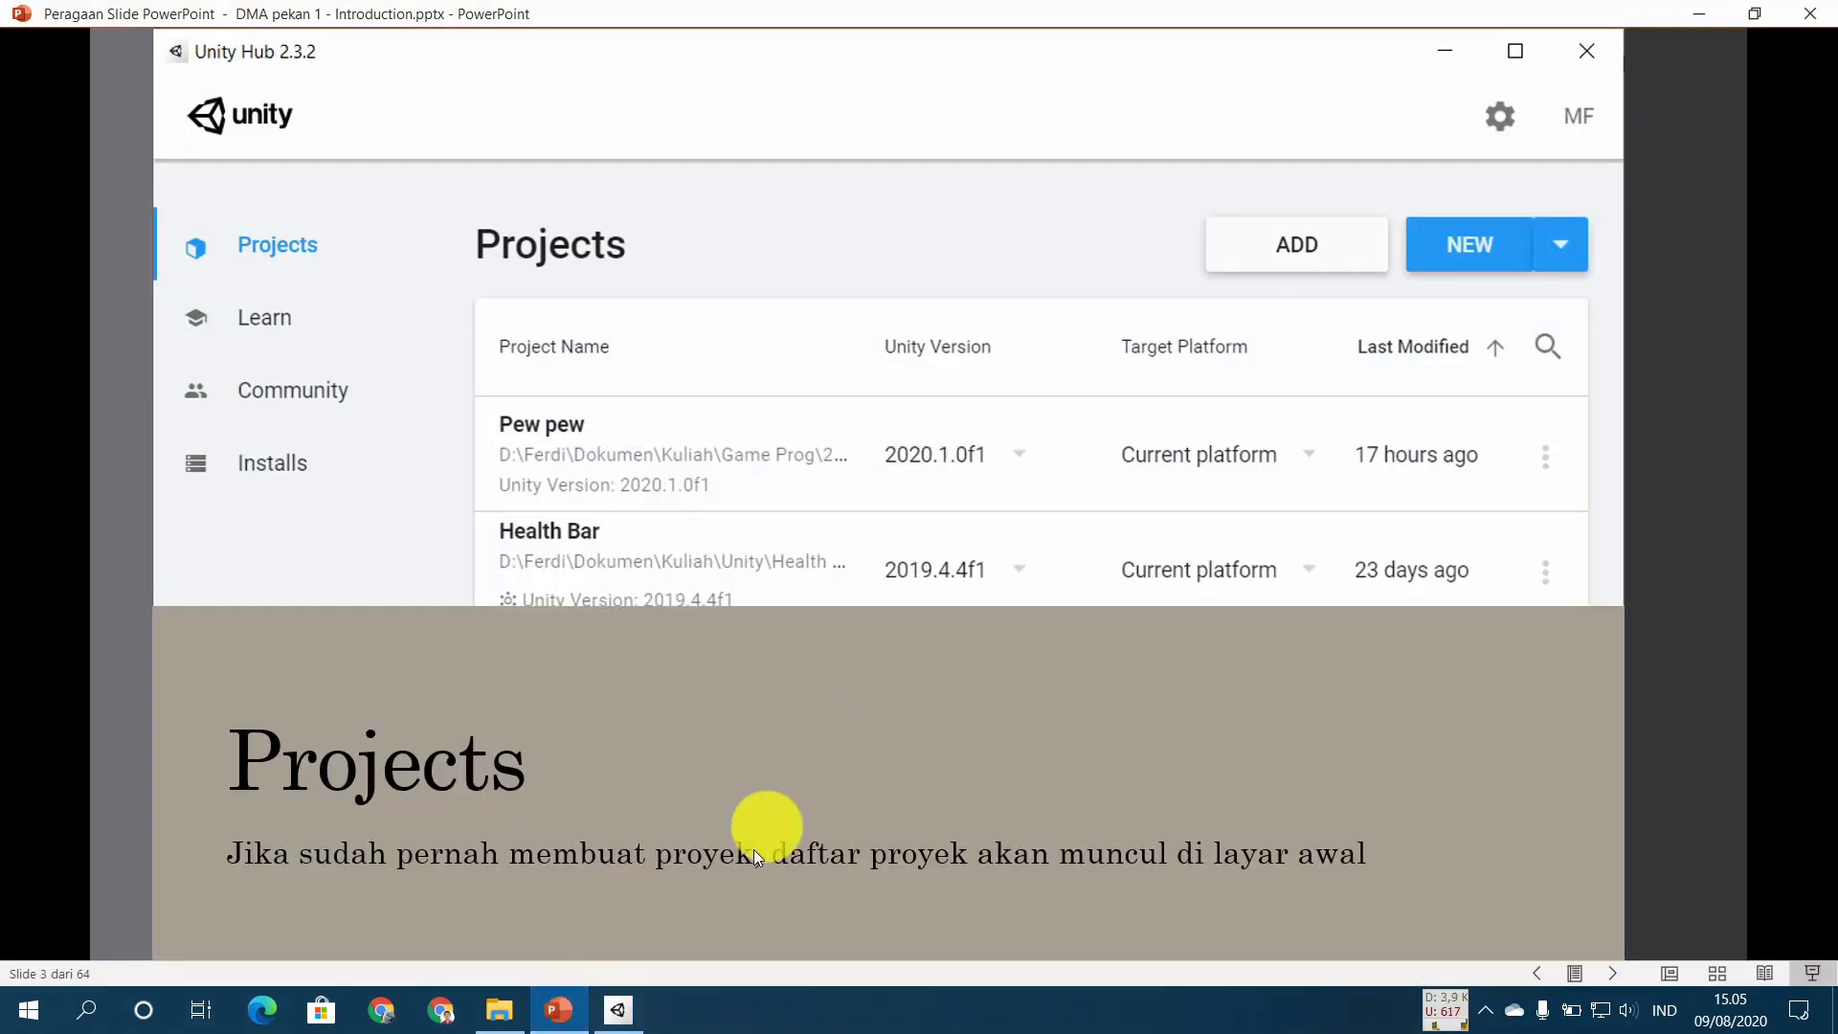
pyautogui.click(618, 1010)
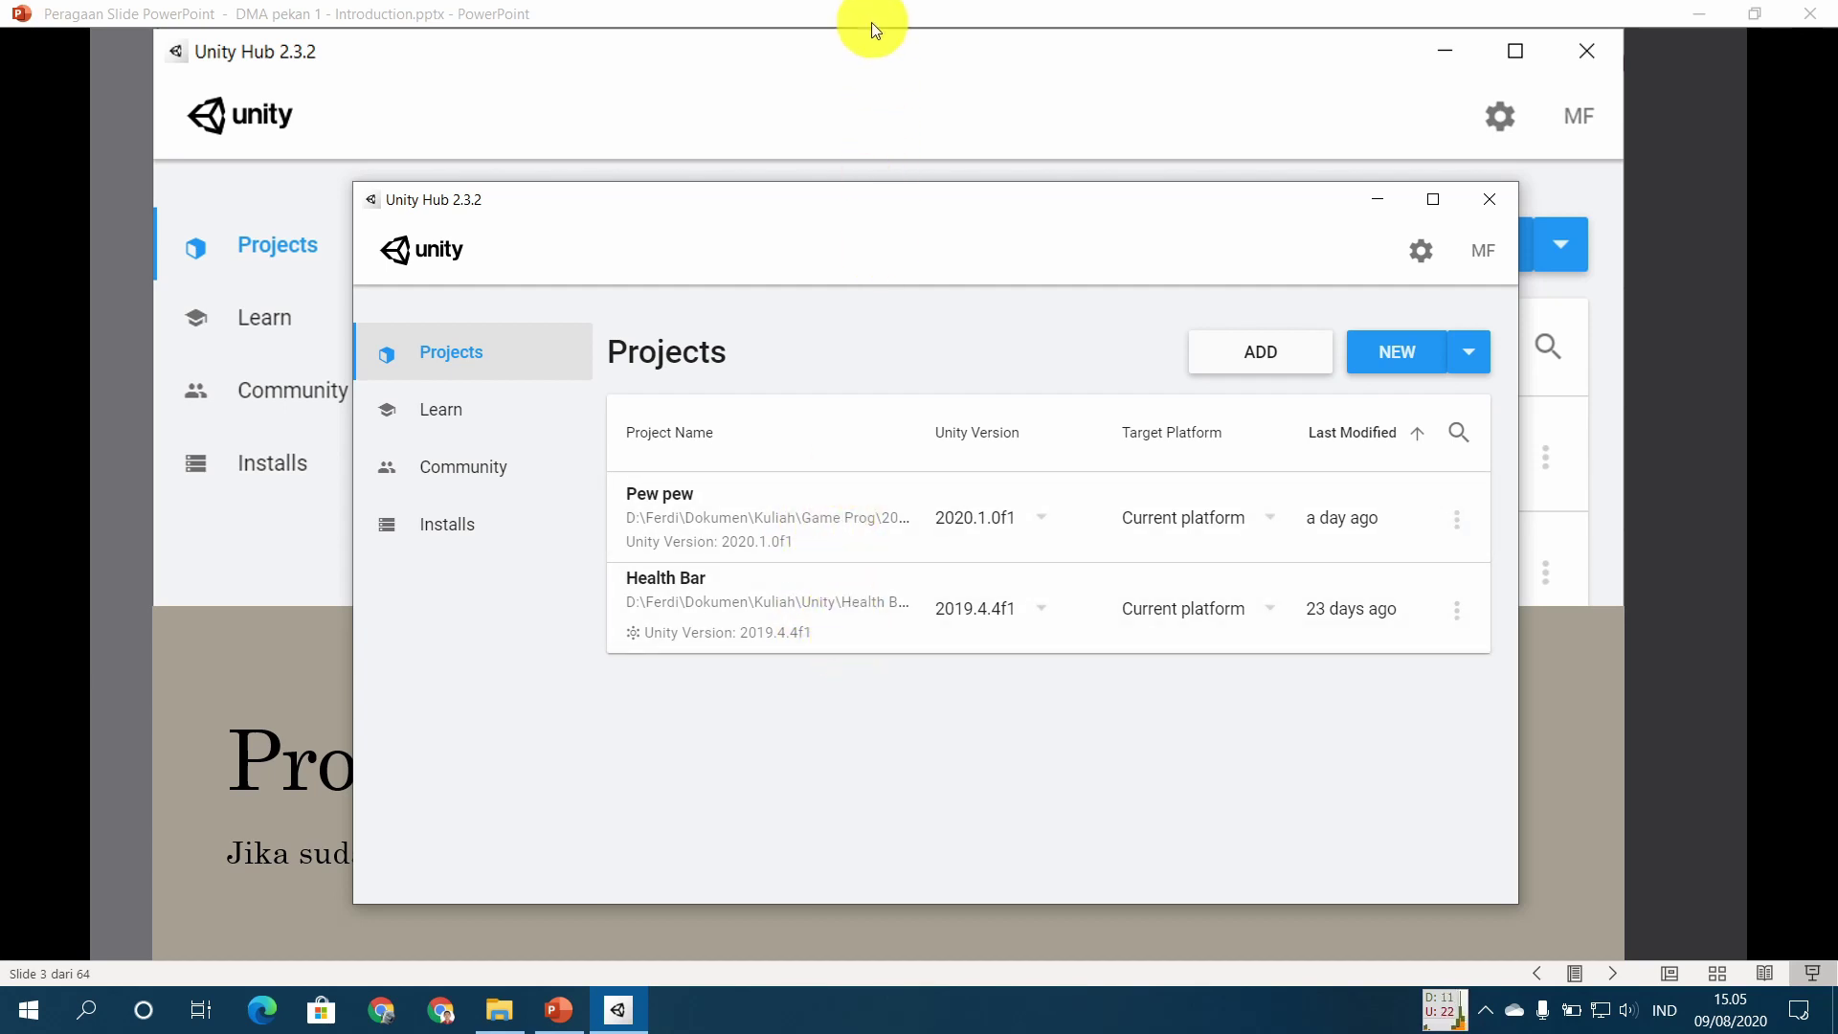
pyautogui.press('Right')
pyautogui.press('Right')
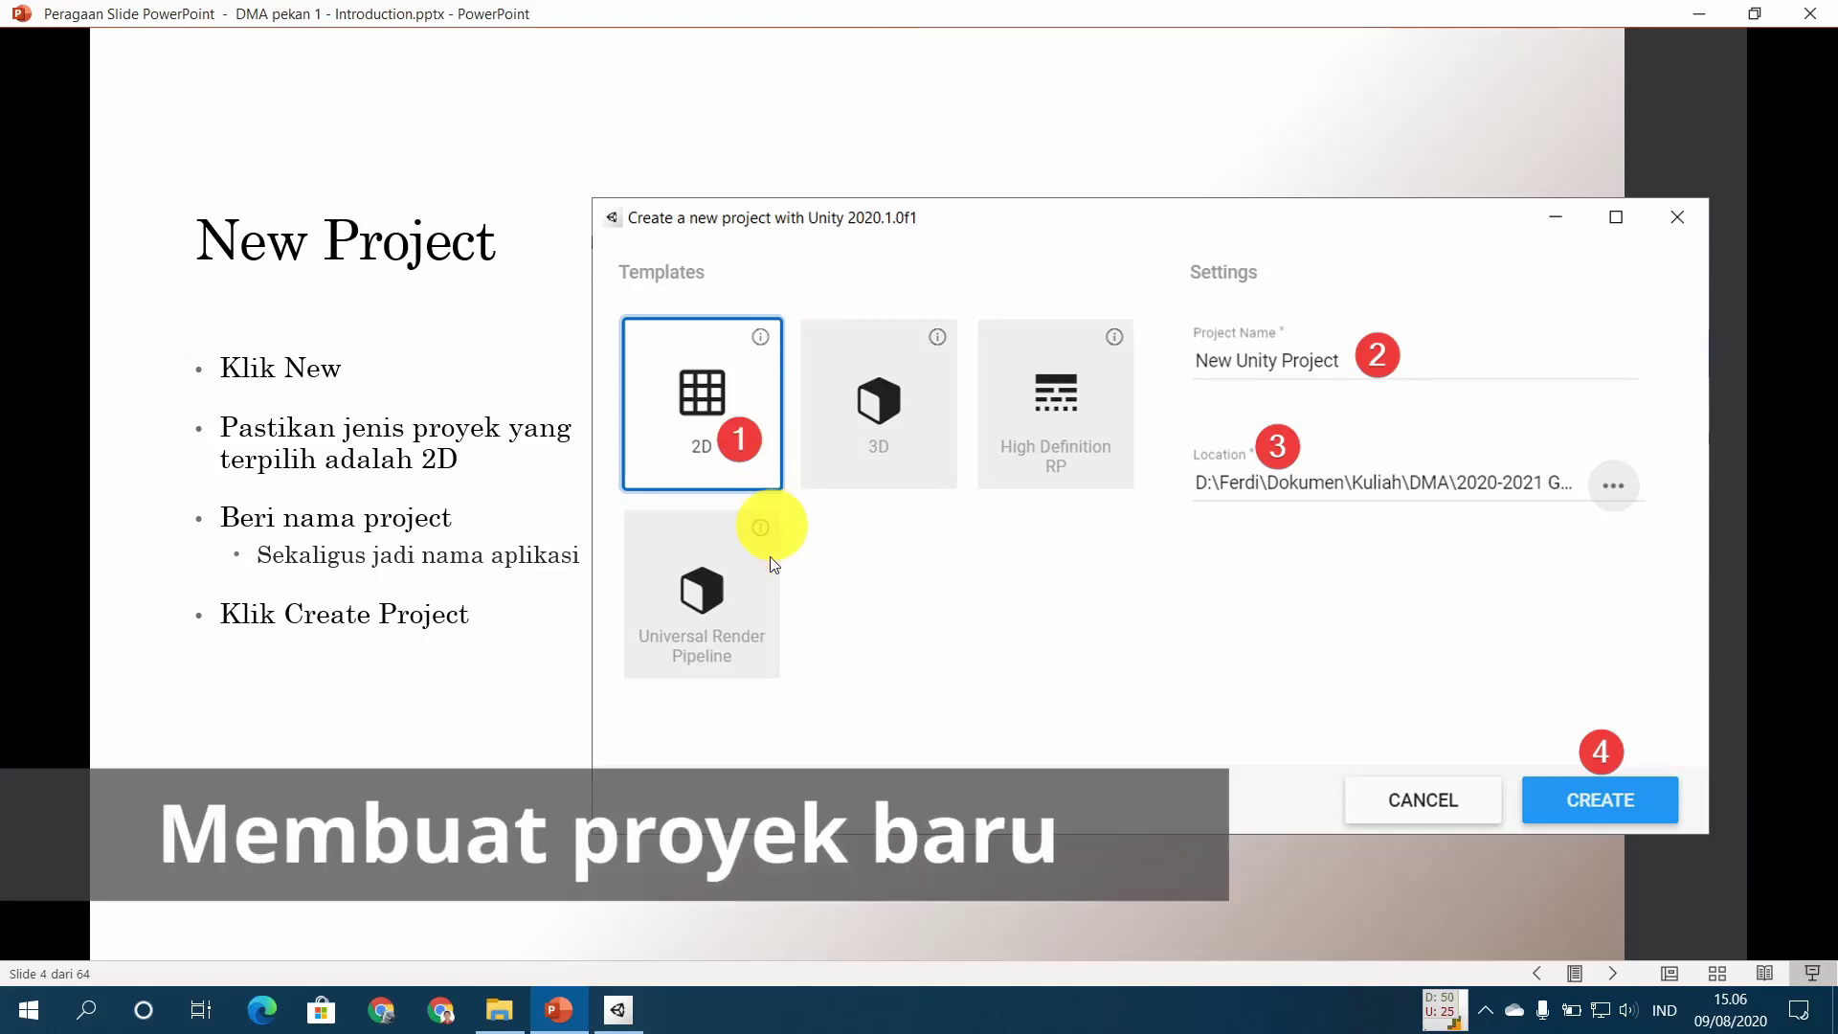
# Step: Check the available versions, then start a new project with Unity 2020.1.0f1
pyautogui.click(621, 1005)
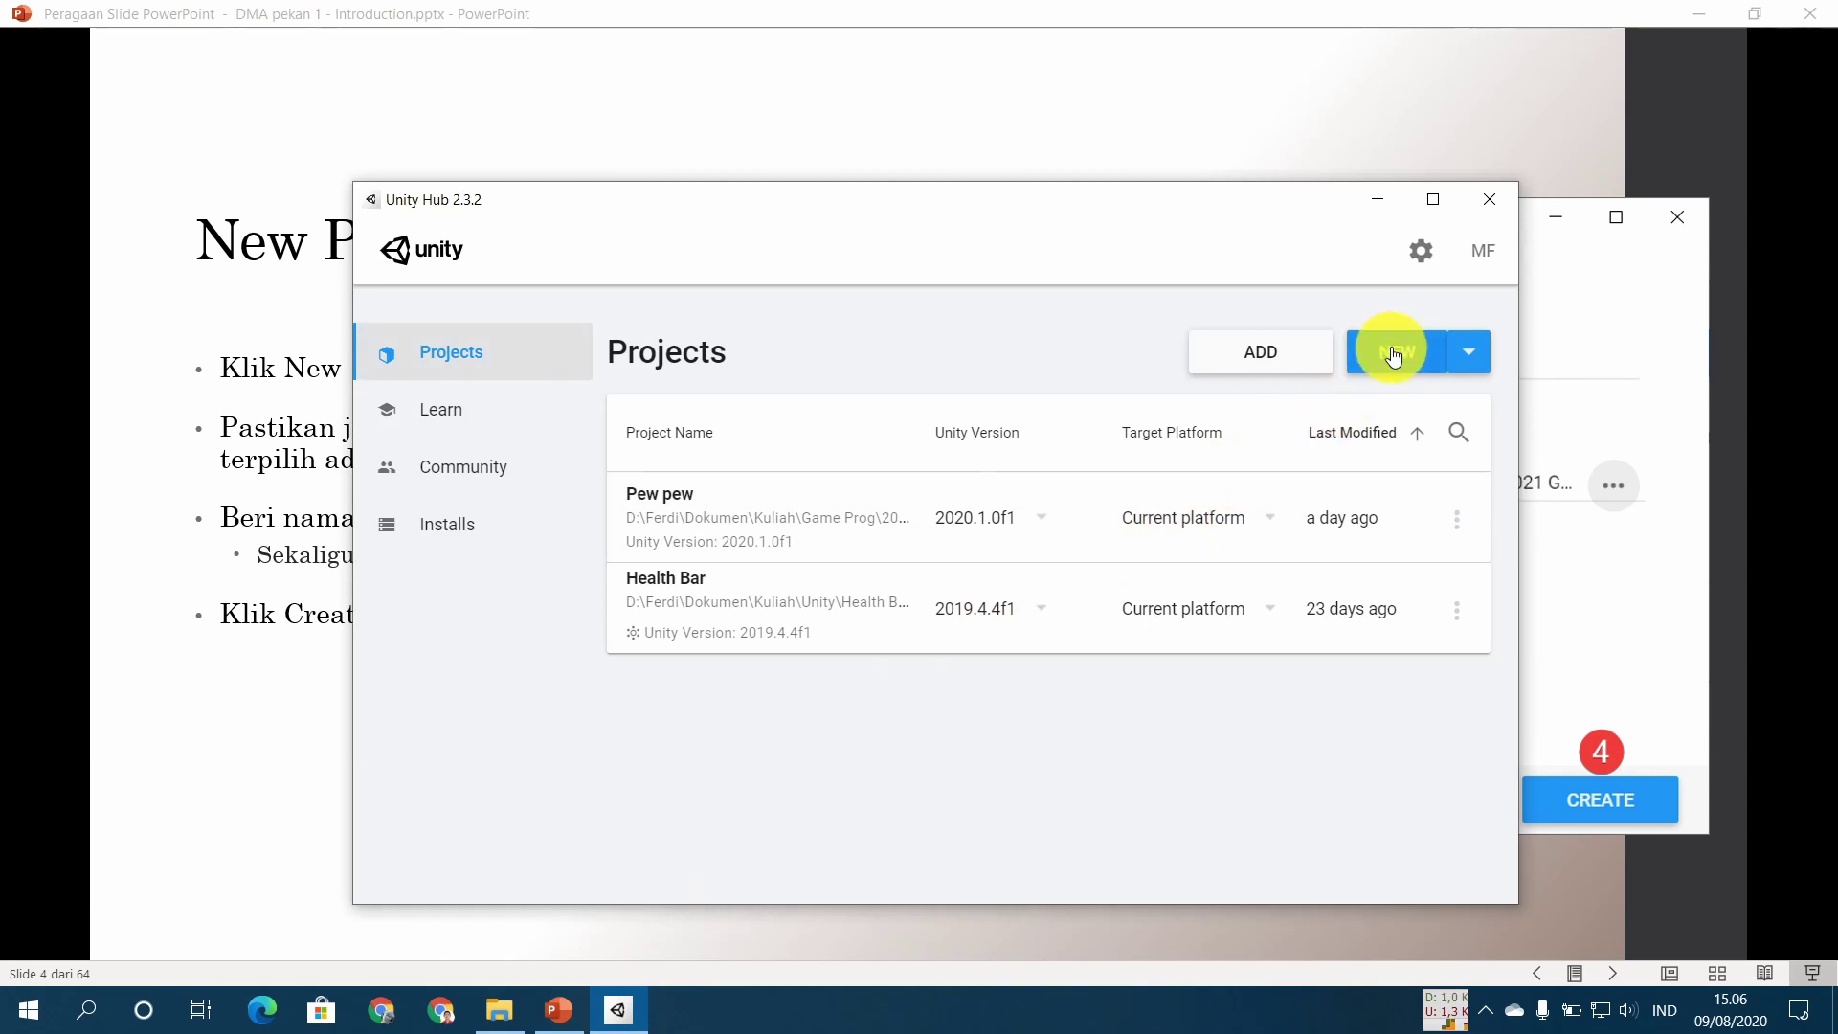
pyautogui.click(1469, 354)
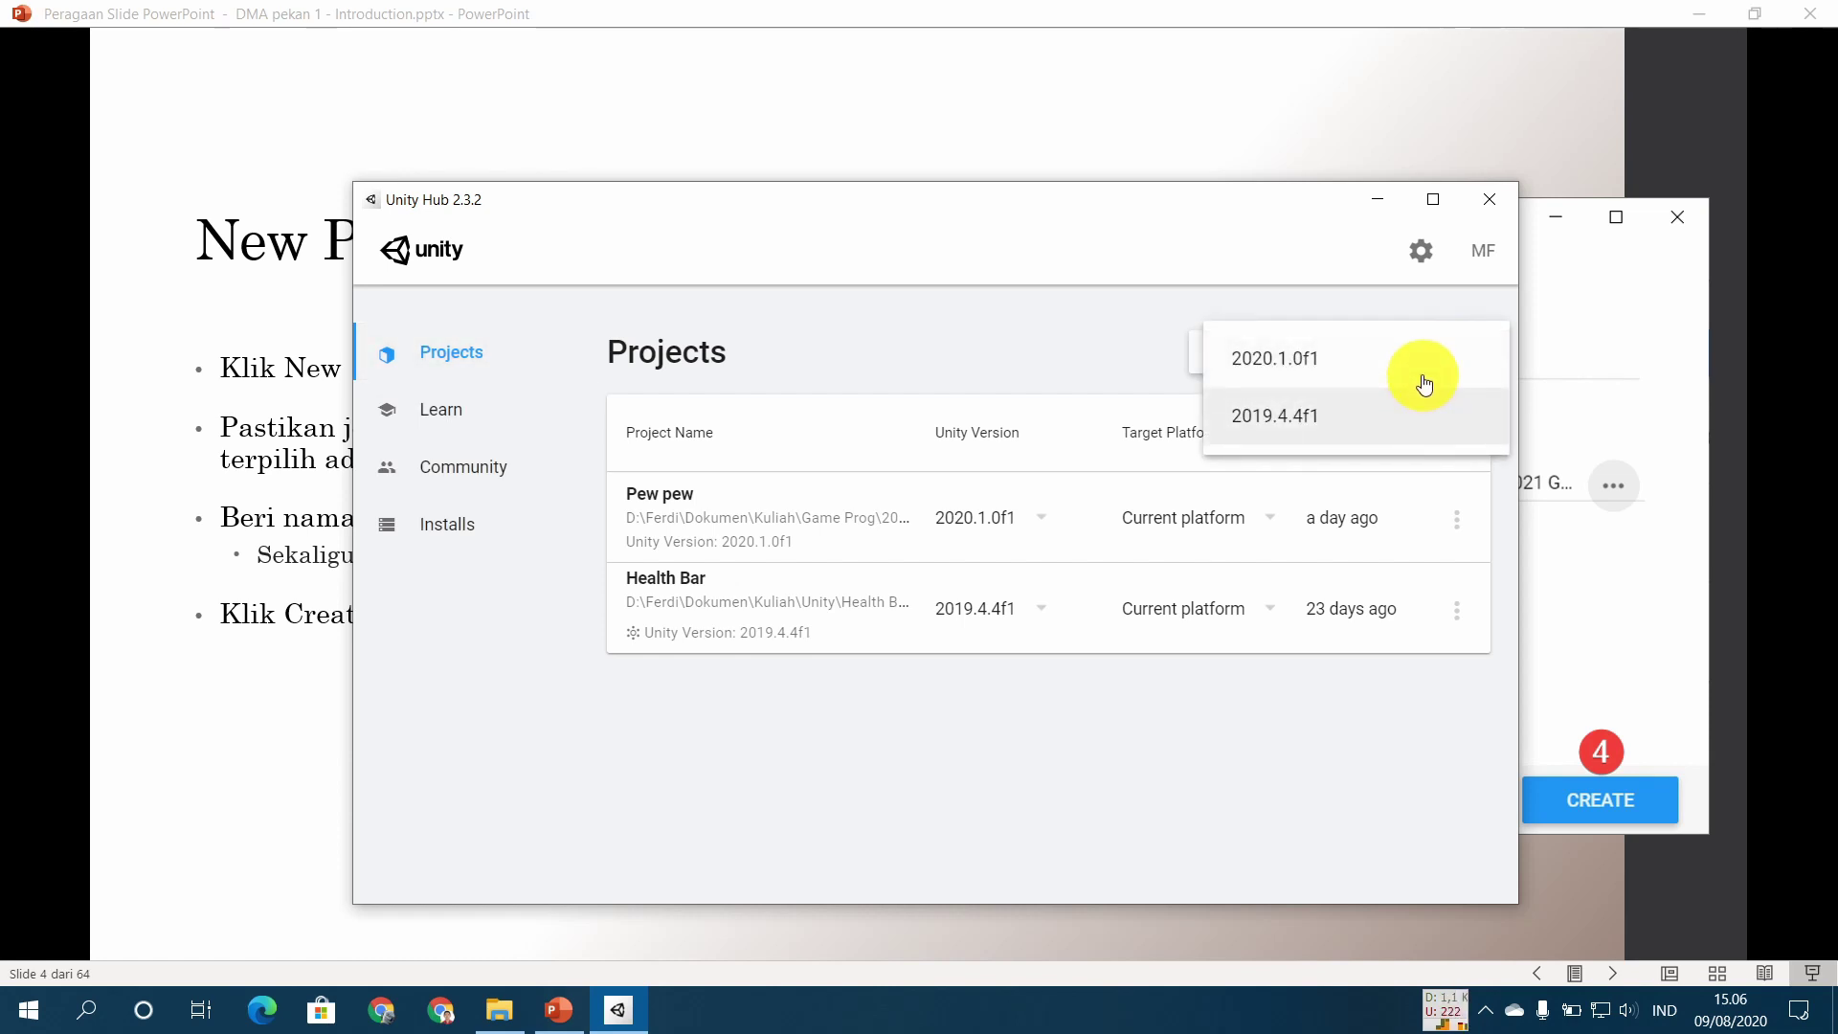
pyautogui.click(1286, 271)
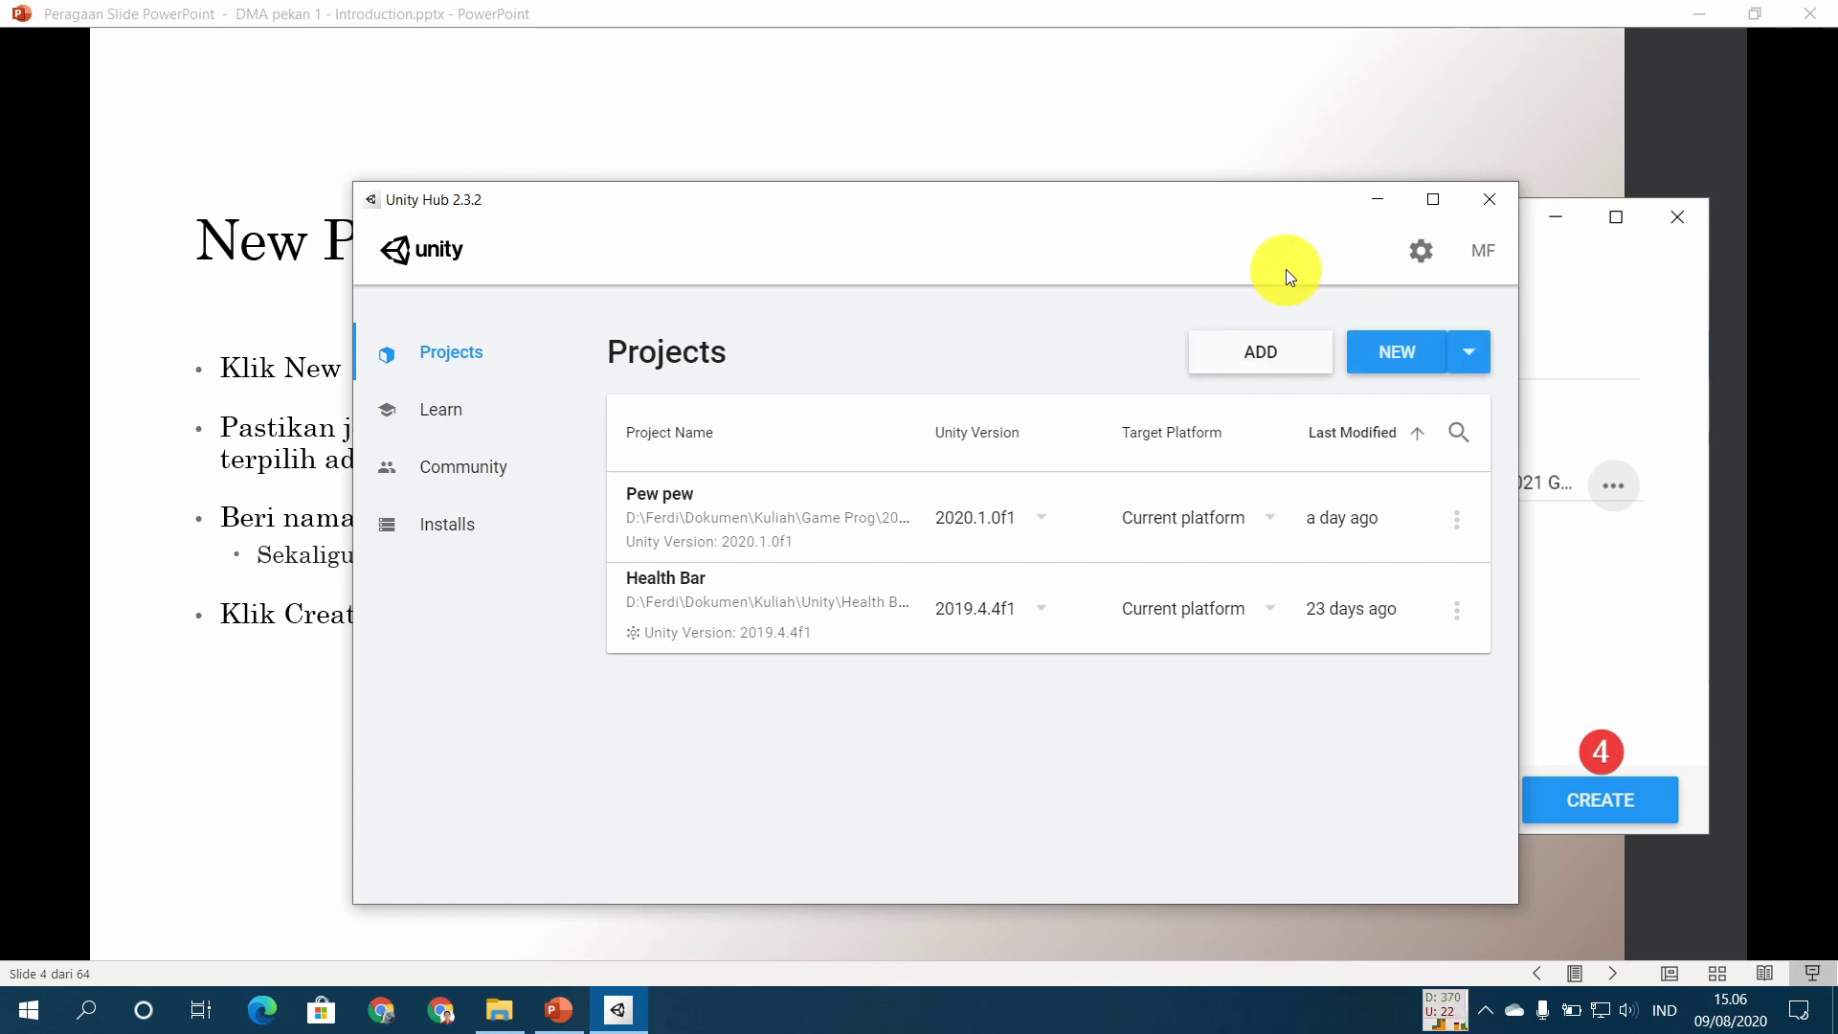
pyautogui.click(1385, 365)
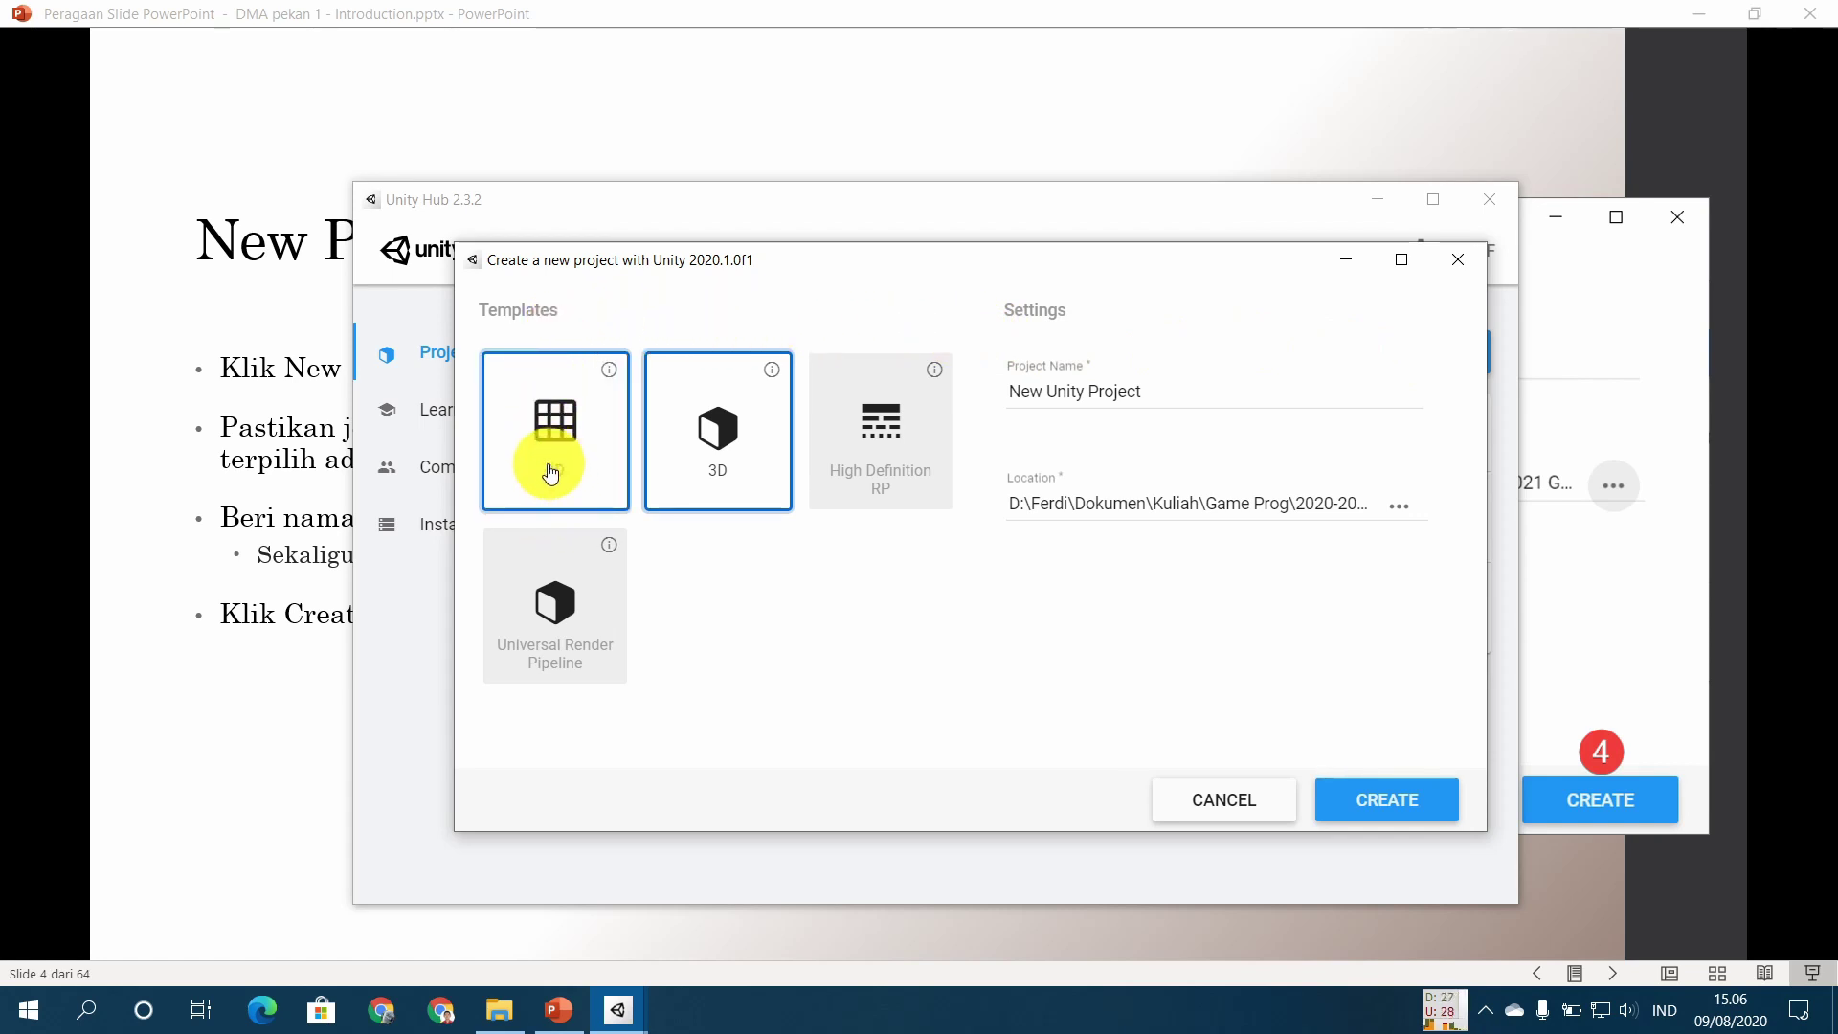
# Step: Choose the 2D template and name the project 'Hello Unity'
pyautogui.click(551, 470)
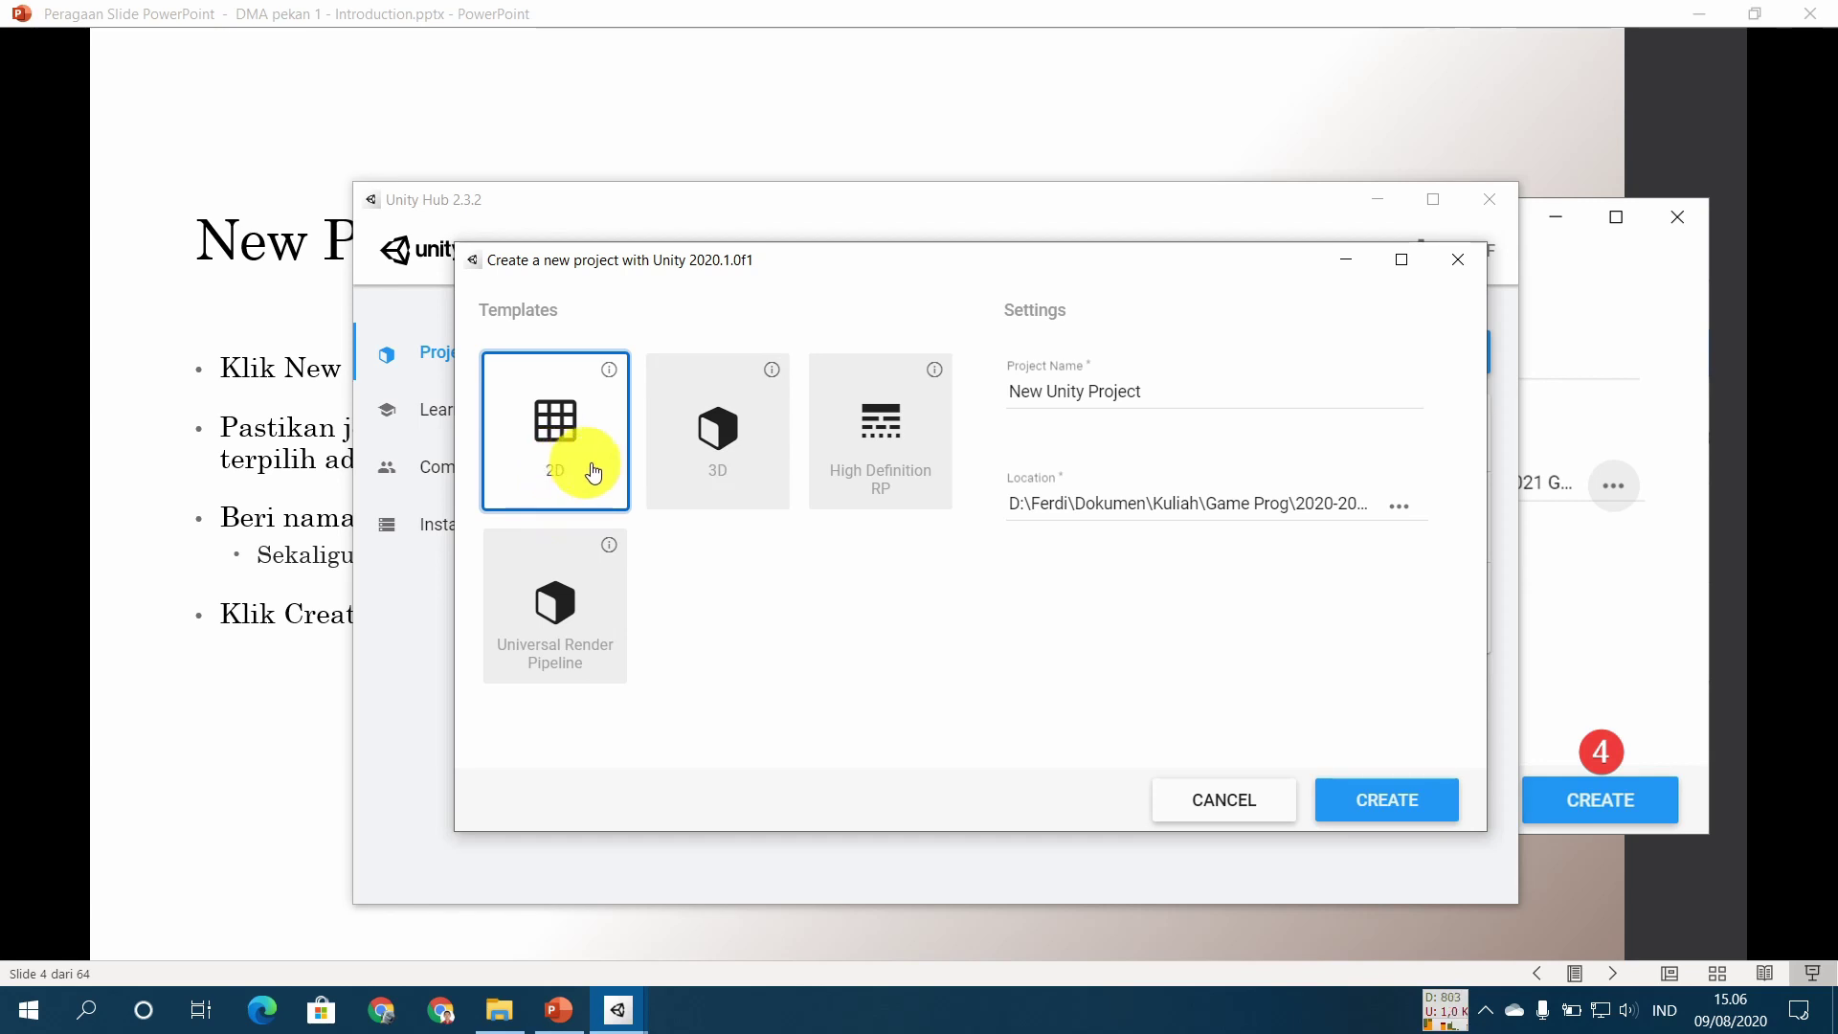
pyautogui.click(1197, 390)
pyautogui.press('BackSpace')
pyautogui.press('BackSpace')
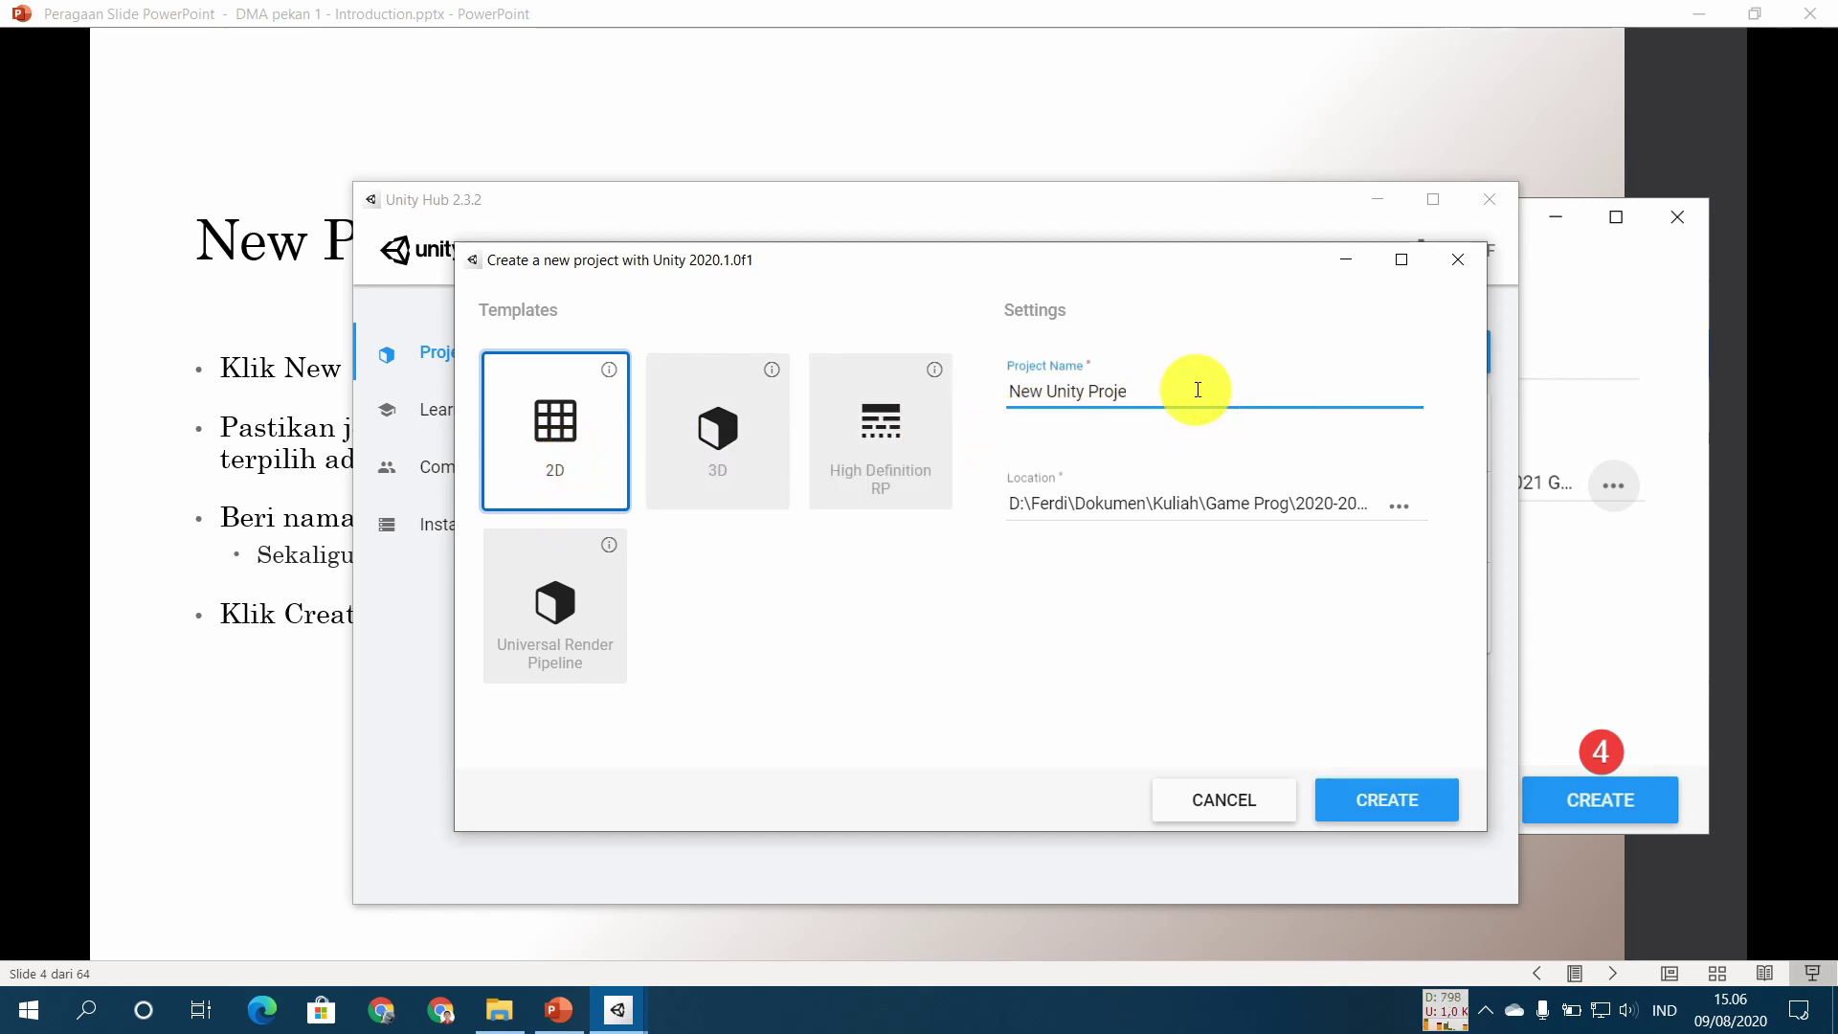
pyautogui.press('BackSpace')
pyautogui.press('BackSpace')
pyautogui.press('BackSpace')
pyautogui.press('BackSpace')
pyautogui.press('BackSpace')
pyautogui.press('BackSpace')
pyautogui.press('BackSpace')
pyautogui.press('BackSpace')
pyautogui.press('BackSpace')
pyautogui.press('BackSpace')
pyautogui.press('BackSpace')
pyautogui.press('BackSpace')
pyautogui.press('BackSpace')
pyautogui.press('BackSpace')
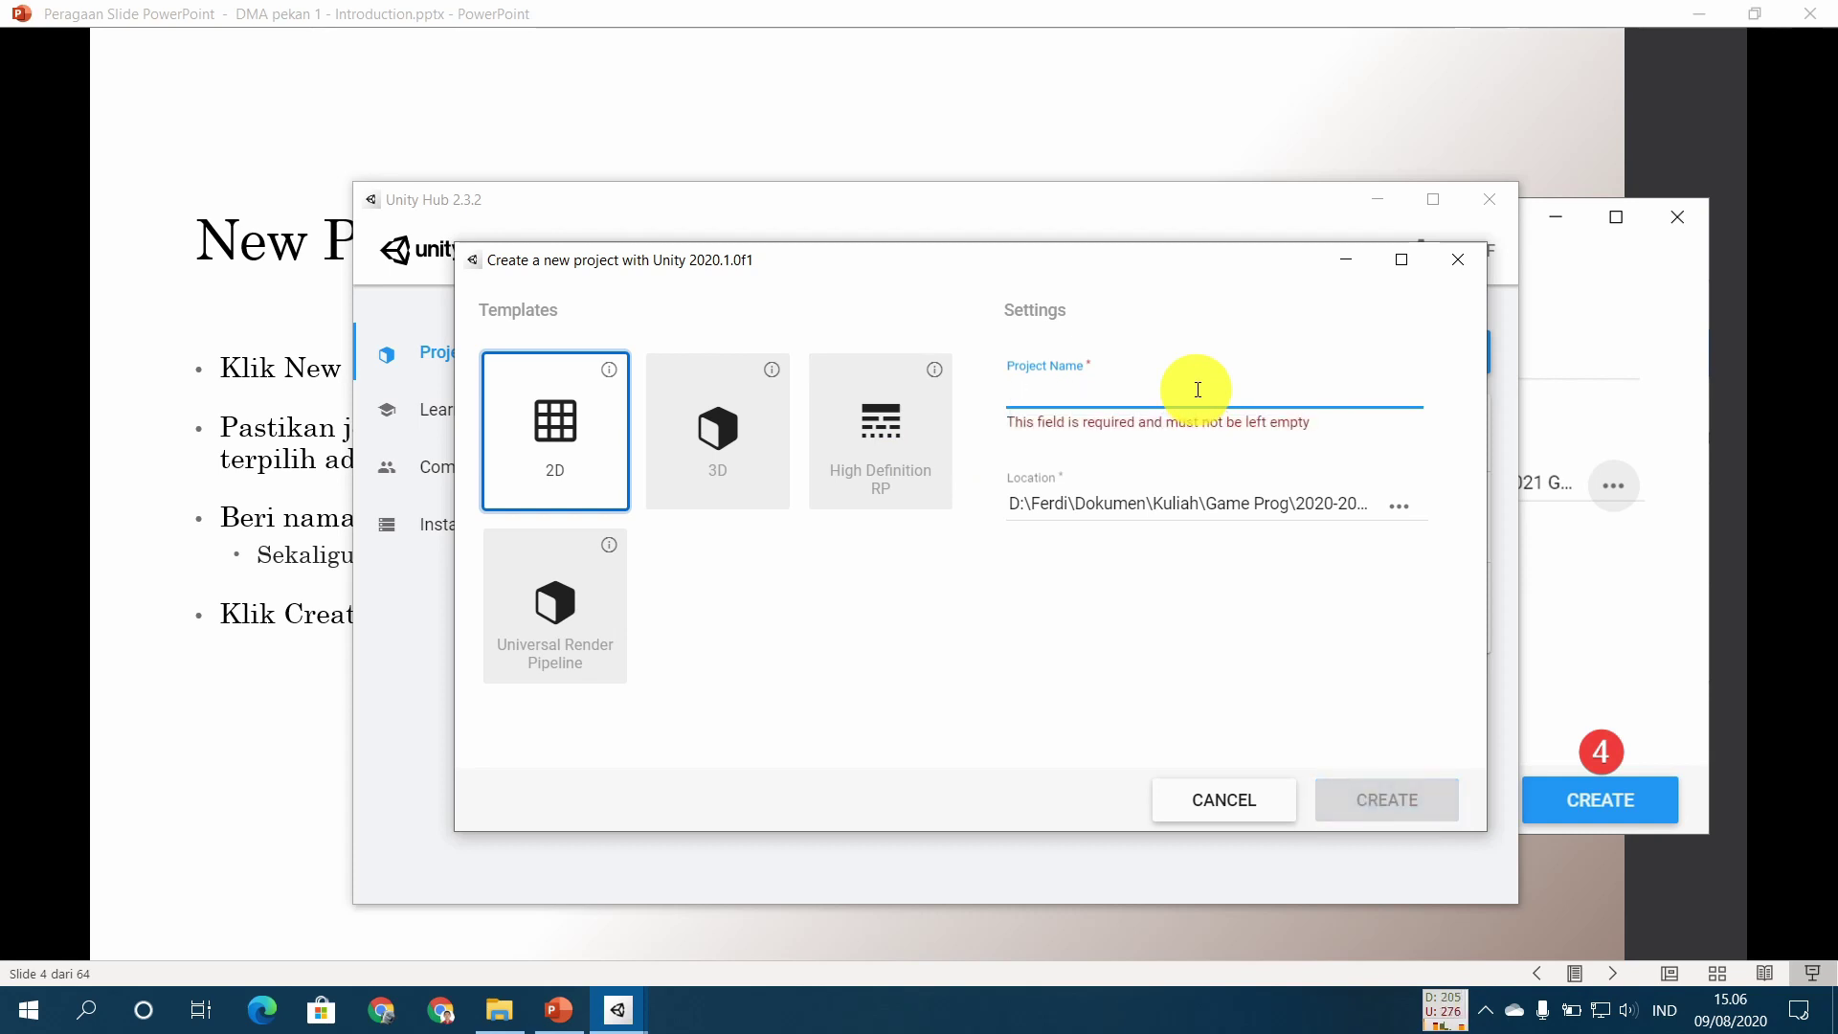
pyautogui.write('Hee')
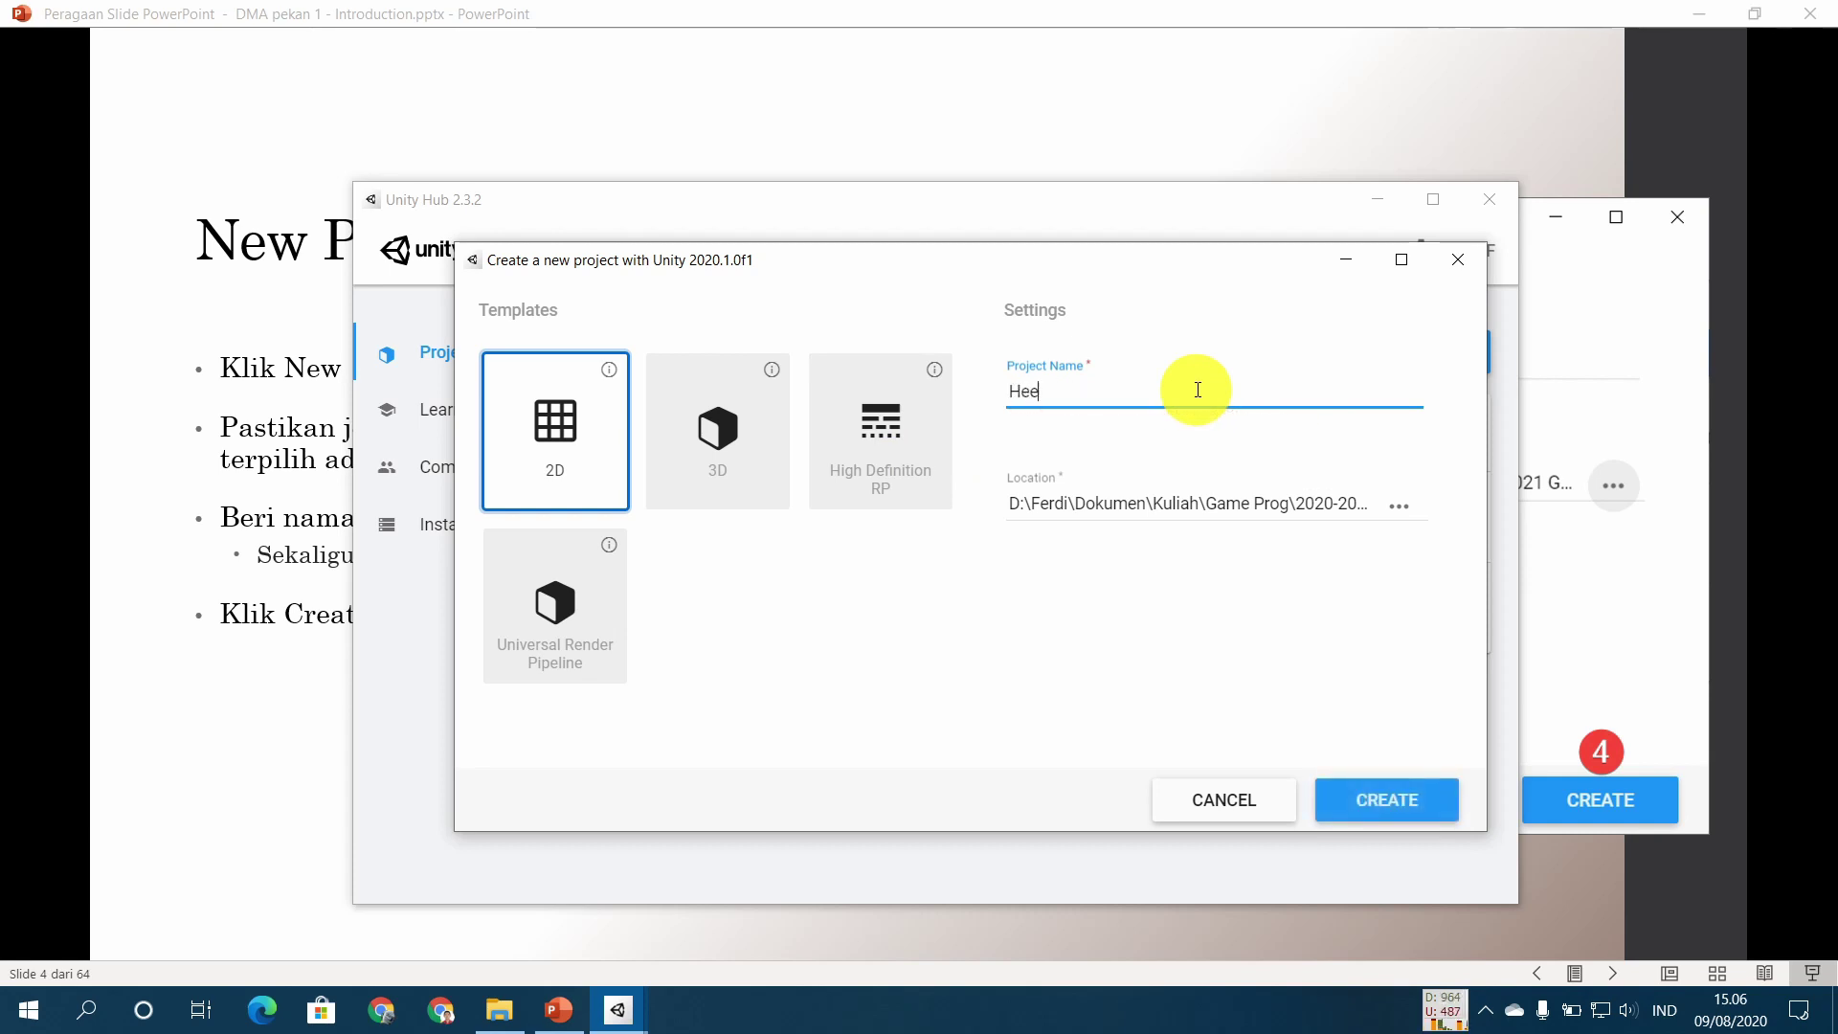
pyautogui.write('lo')
pyautogui.press('BackSpace')
pyautogui.press('BackSpace')
pyautogui.press('BackSpace')
pyautogui.write('llo')
pyautogui.write(' Unity')
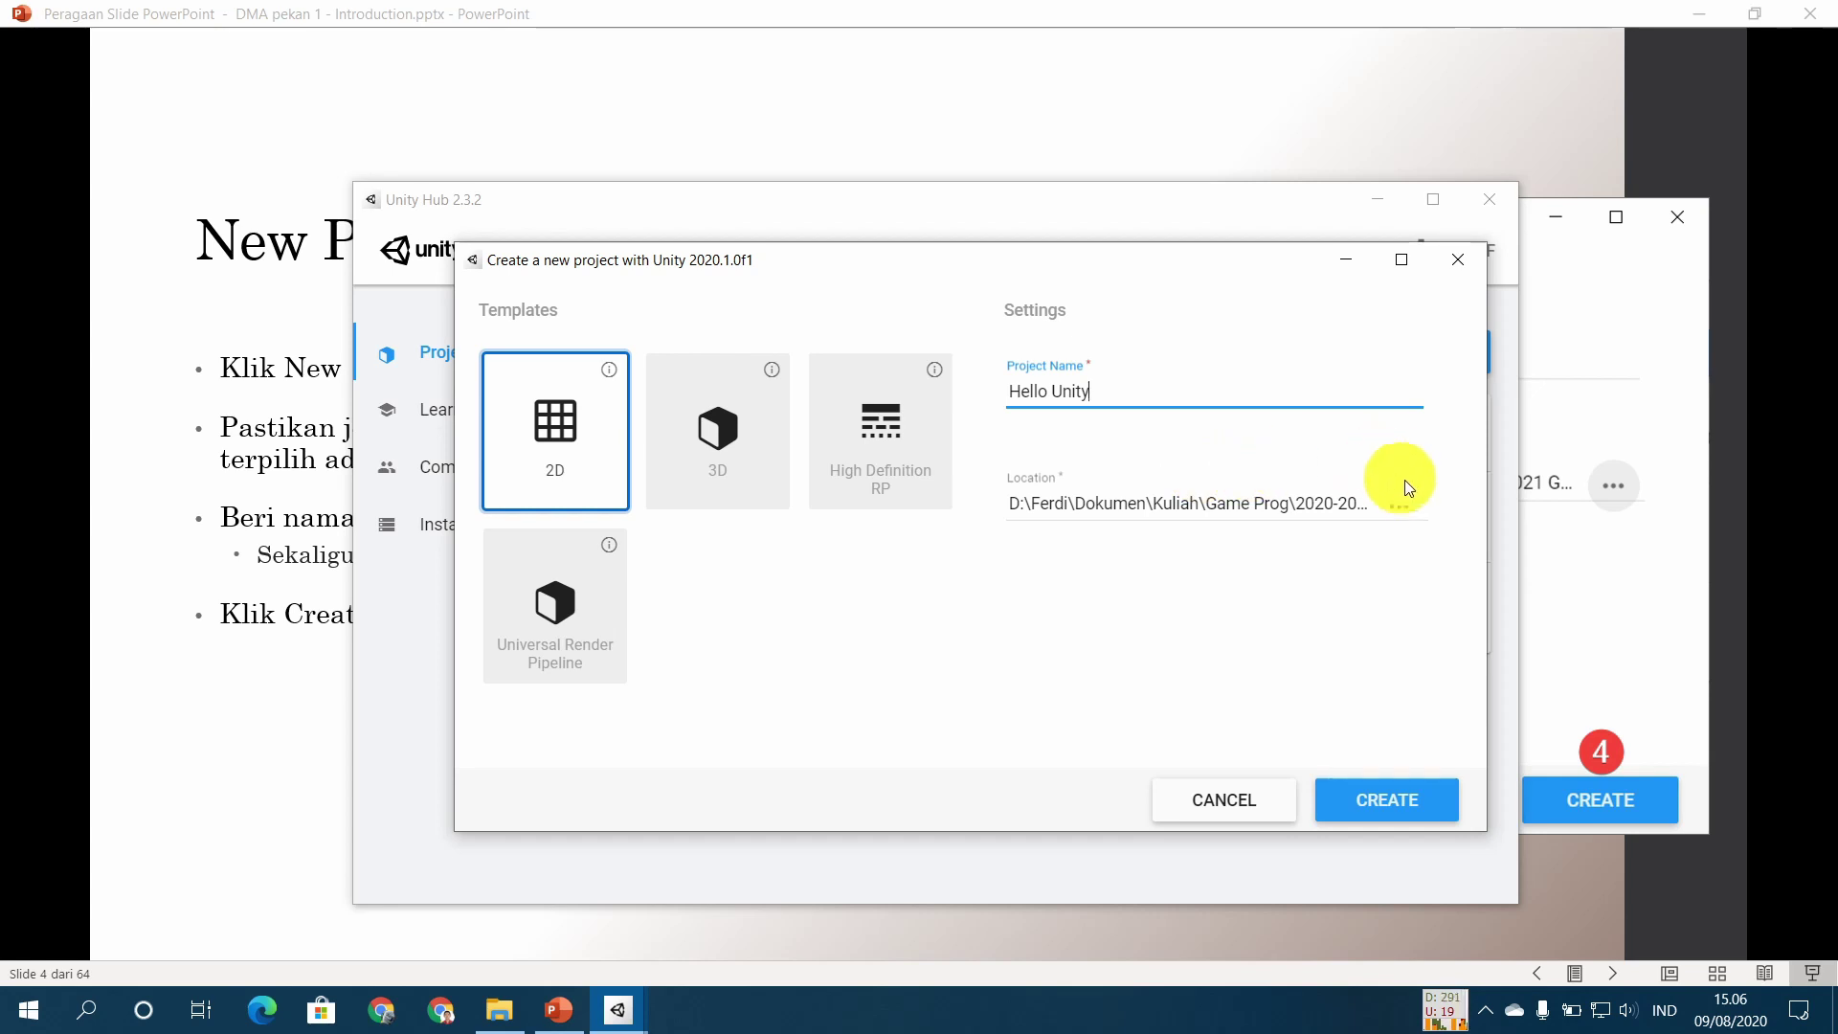
# Step: Set the project location to the DMA\2020-2021 Gasal folder
pyautogui.click(1402, 506)
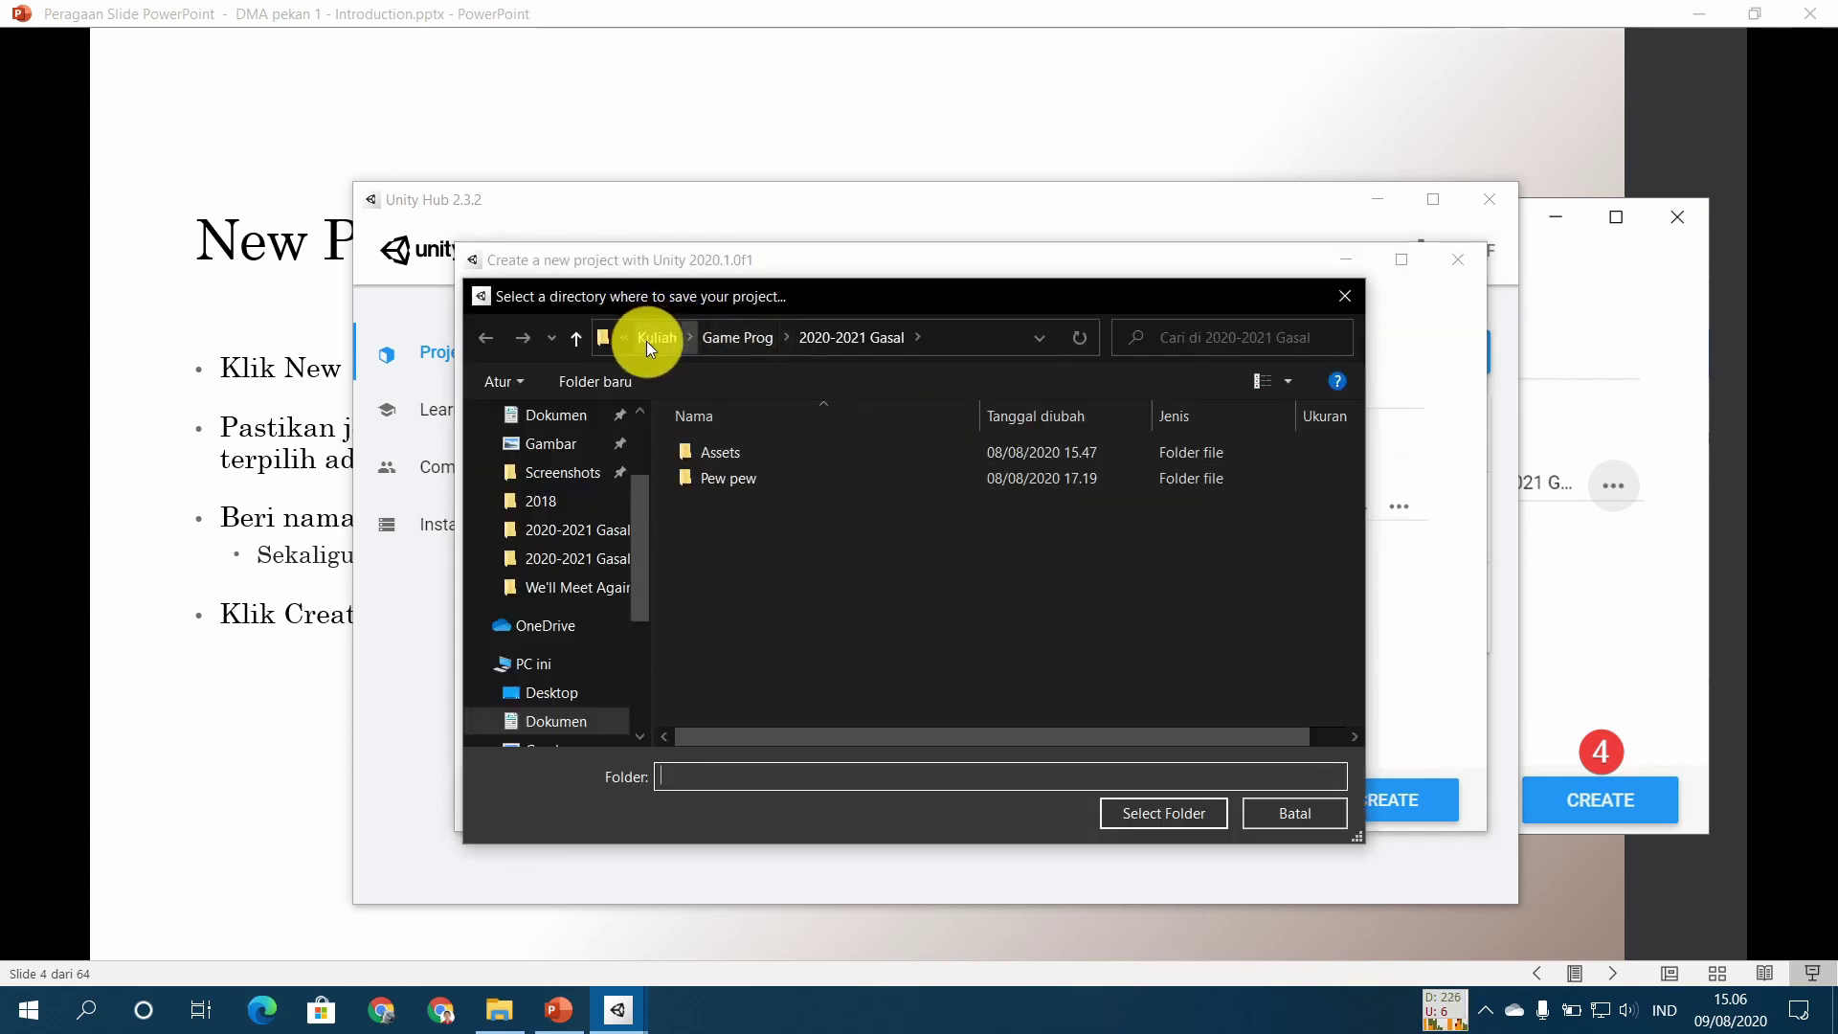
pyautogui.click(650, 341)
pyautogui.doubleClick(733, 508)
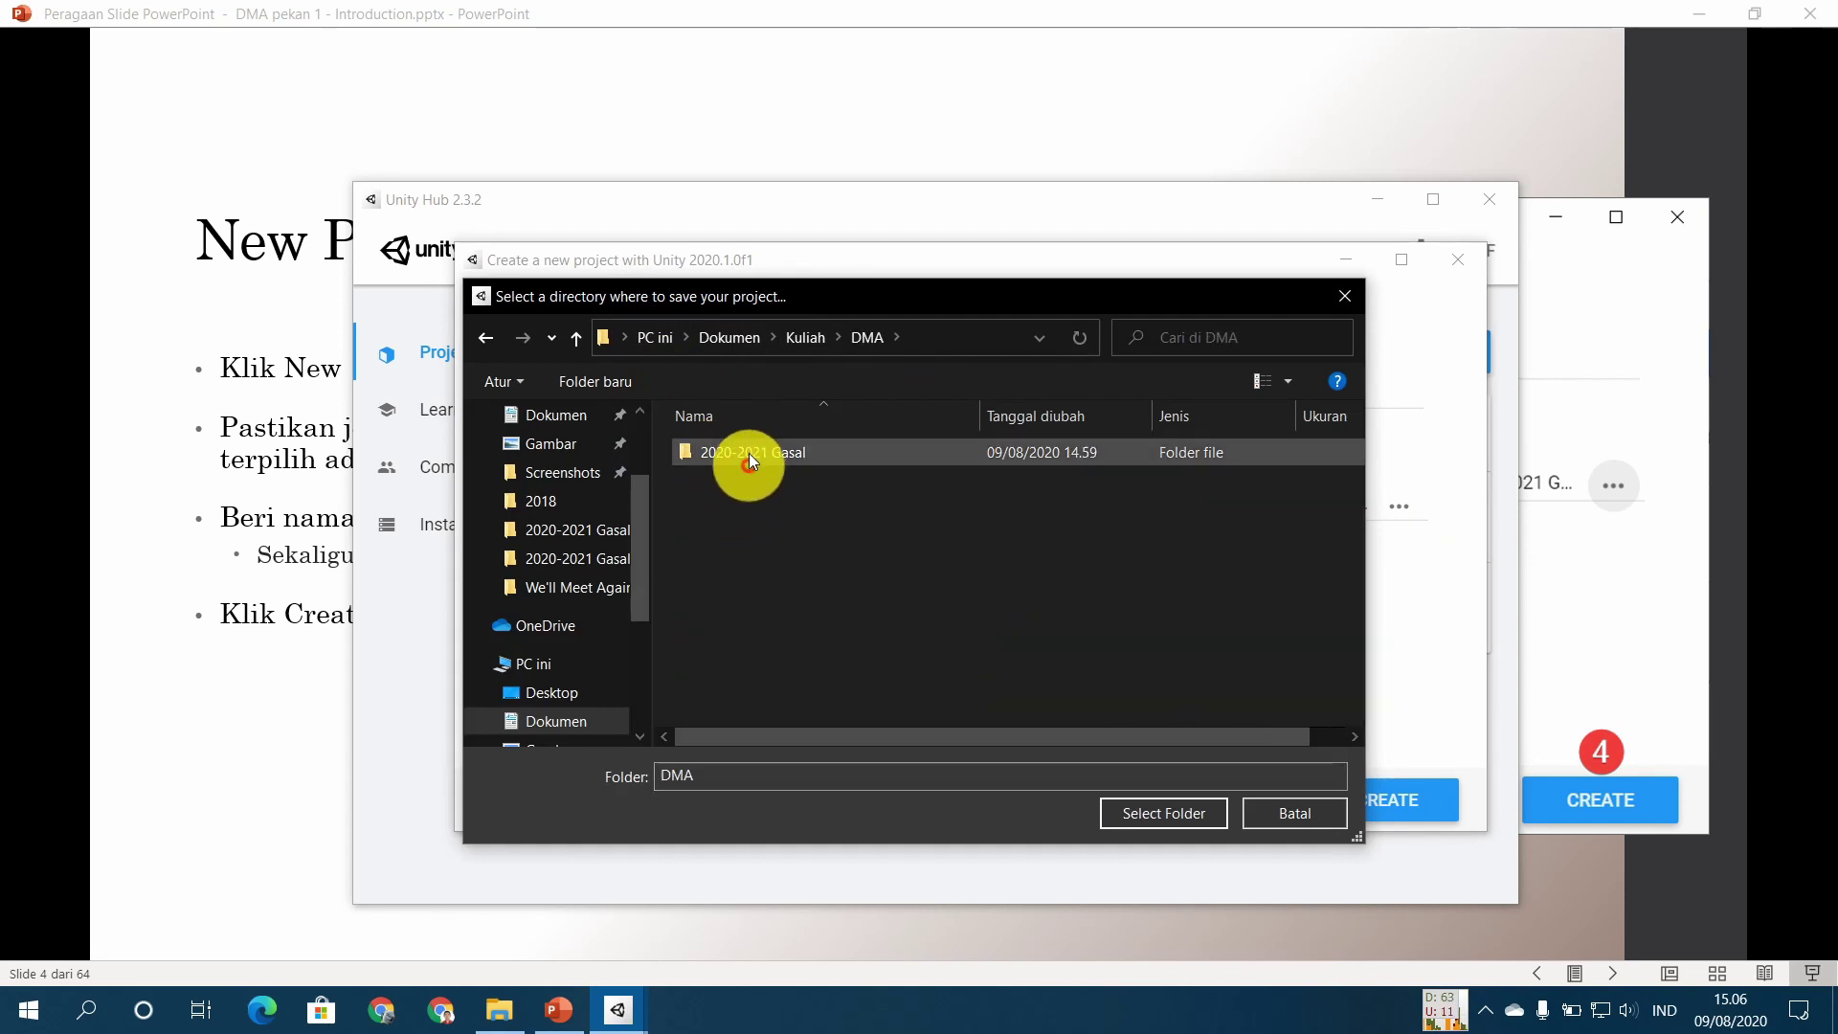
pyautogui.doubleClick(749, 452)
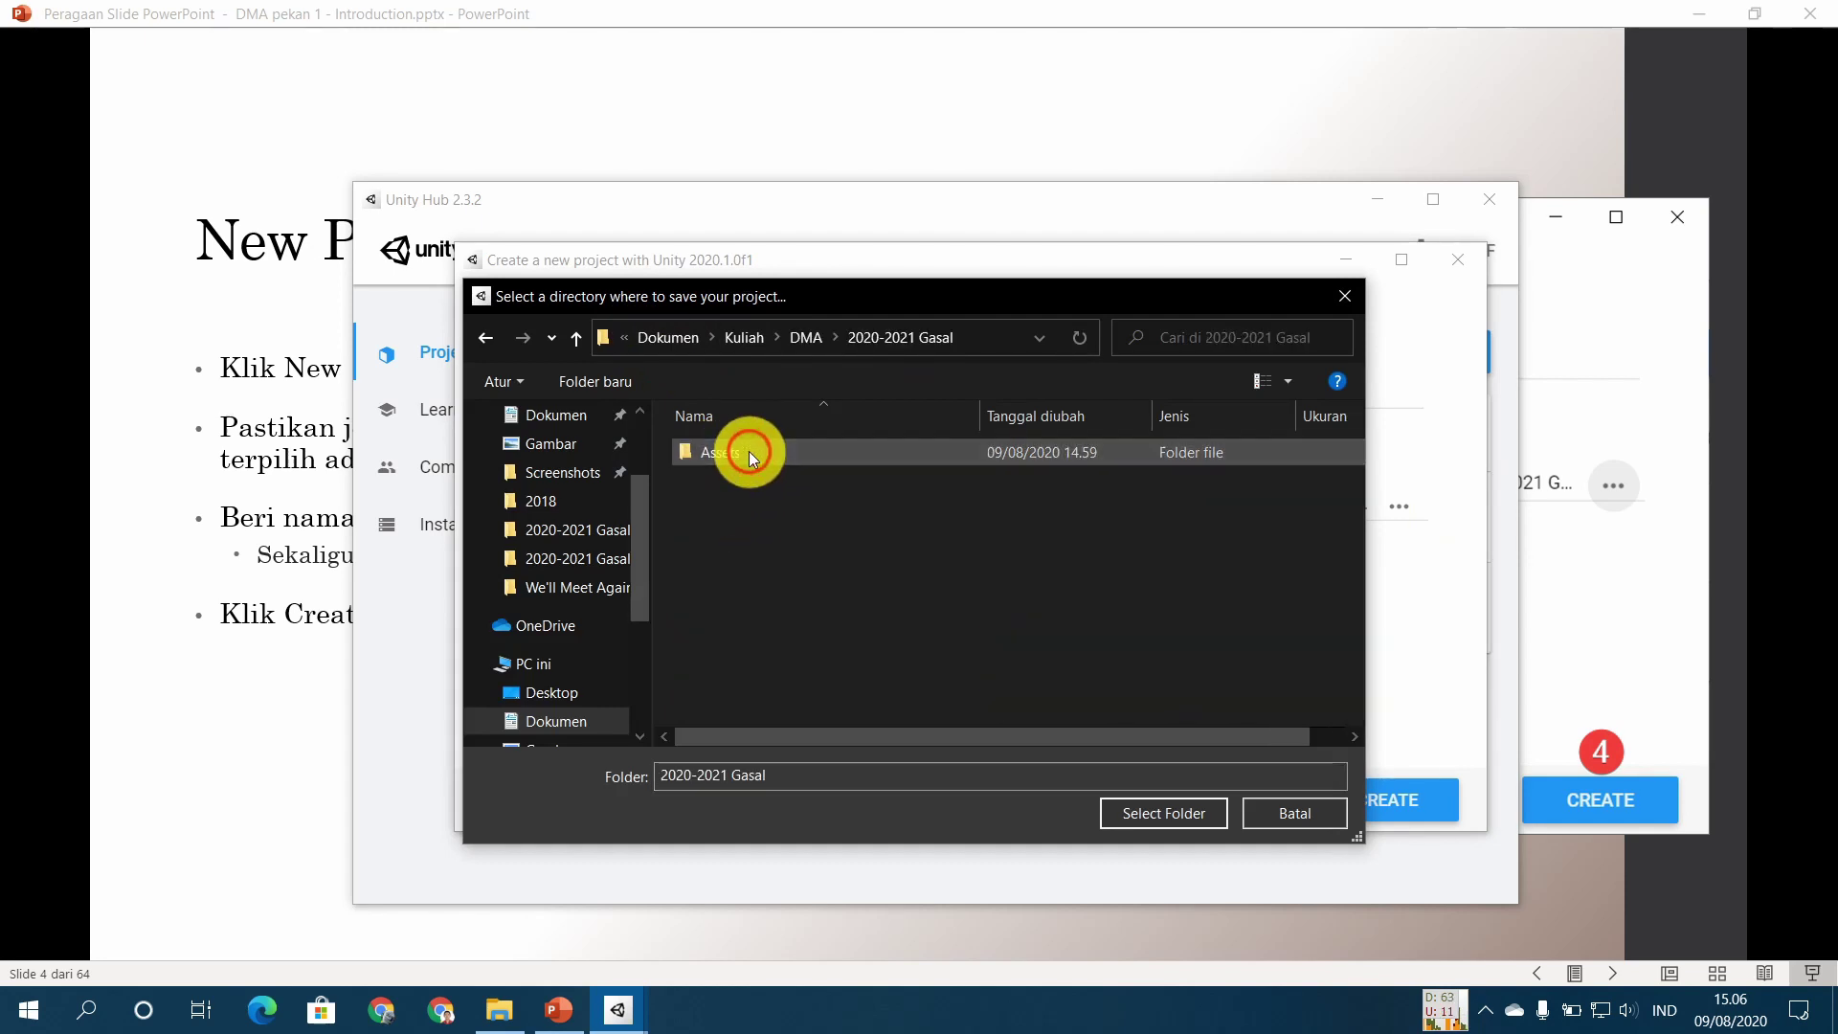
pyautogui.click(1152, 824)
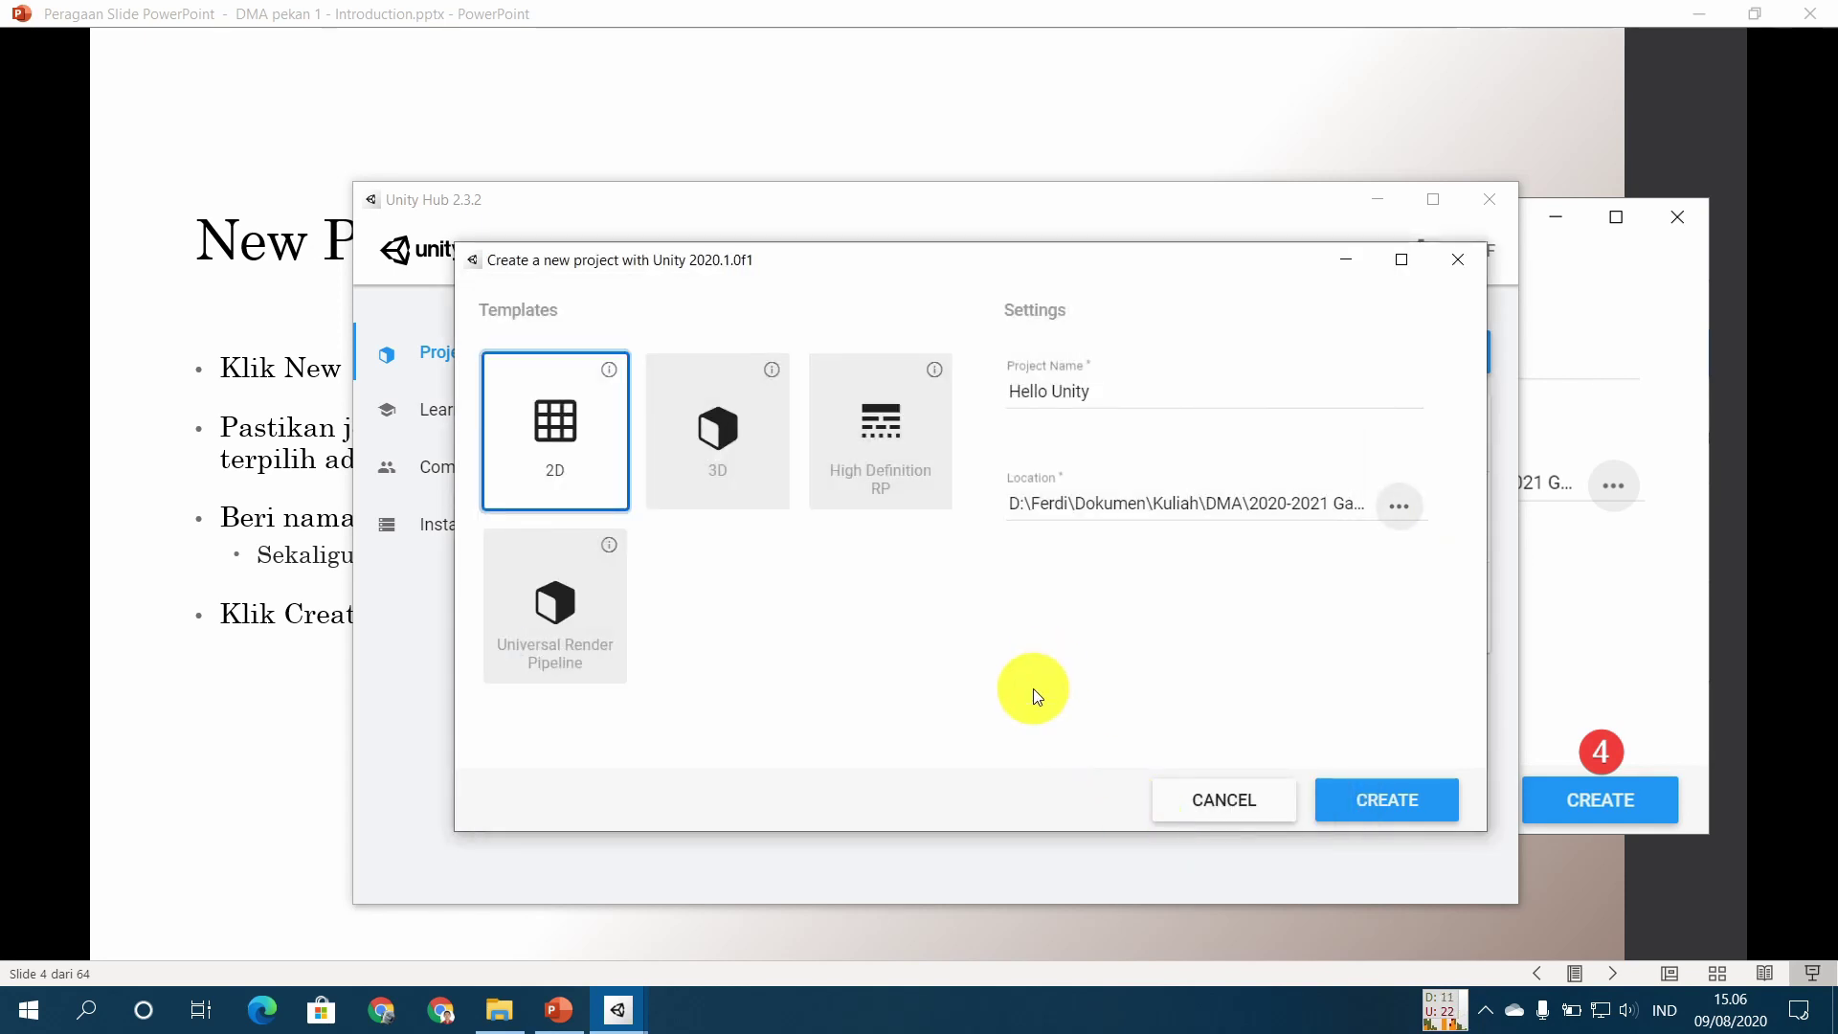
# Step: Create Hello Unity and wait for the 2020.1.0f1 editor to open SampleScene
pyautogui.click(1341, 810)
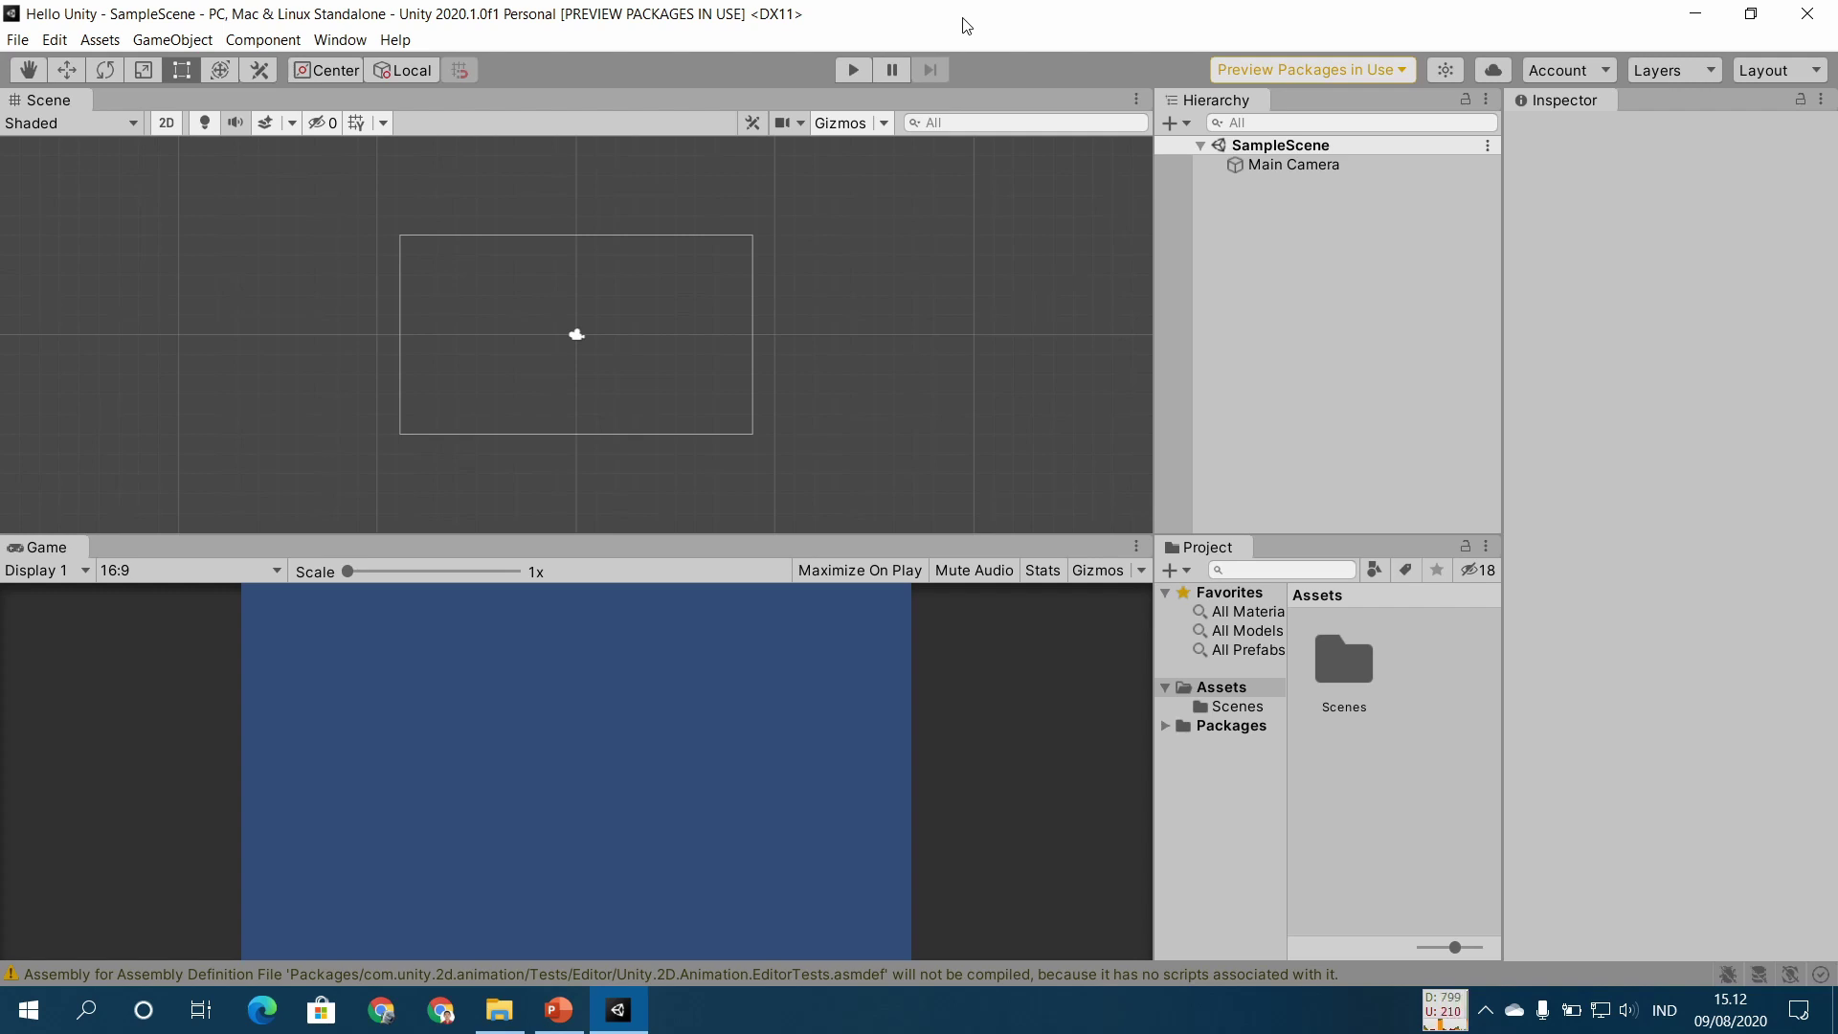
# Step: Maximize the Unity editor, apply the 'My layout' arrangement, and return to the slideshow
pyautogui.click(1778, 74)
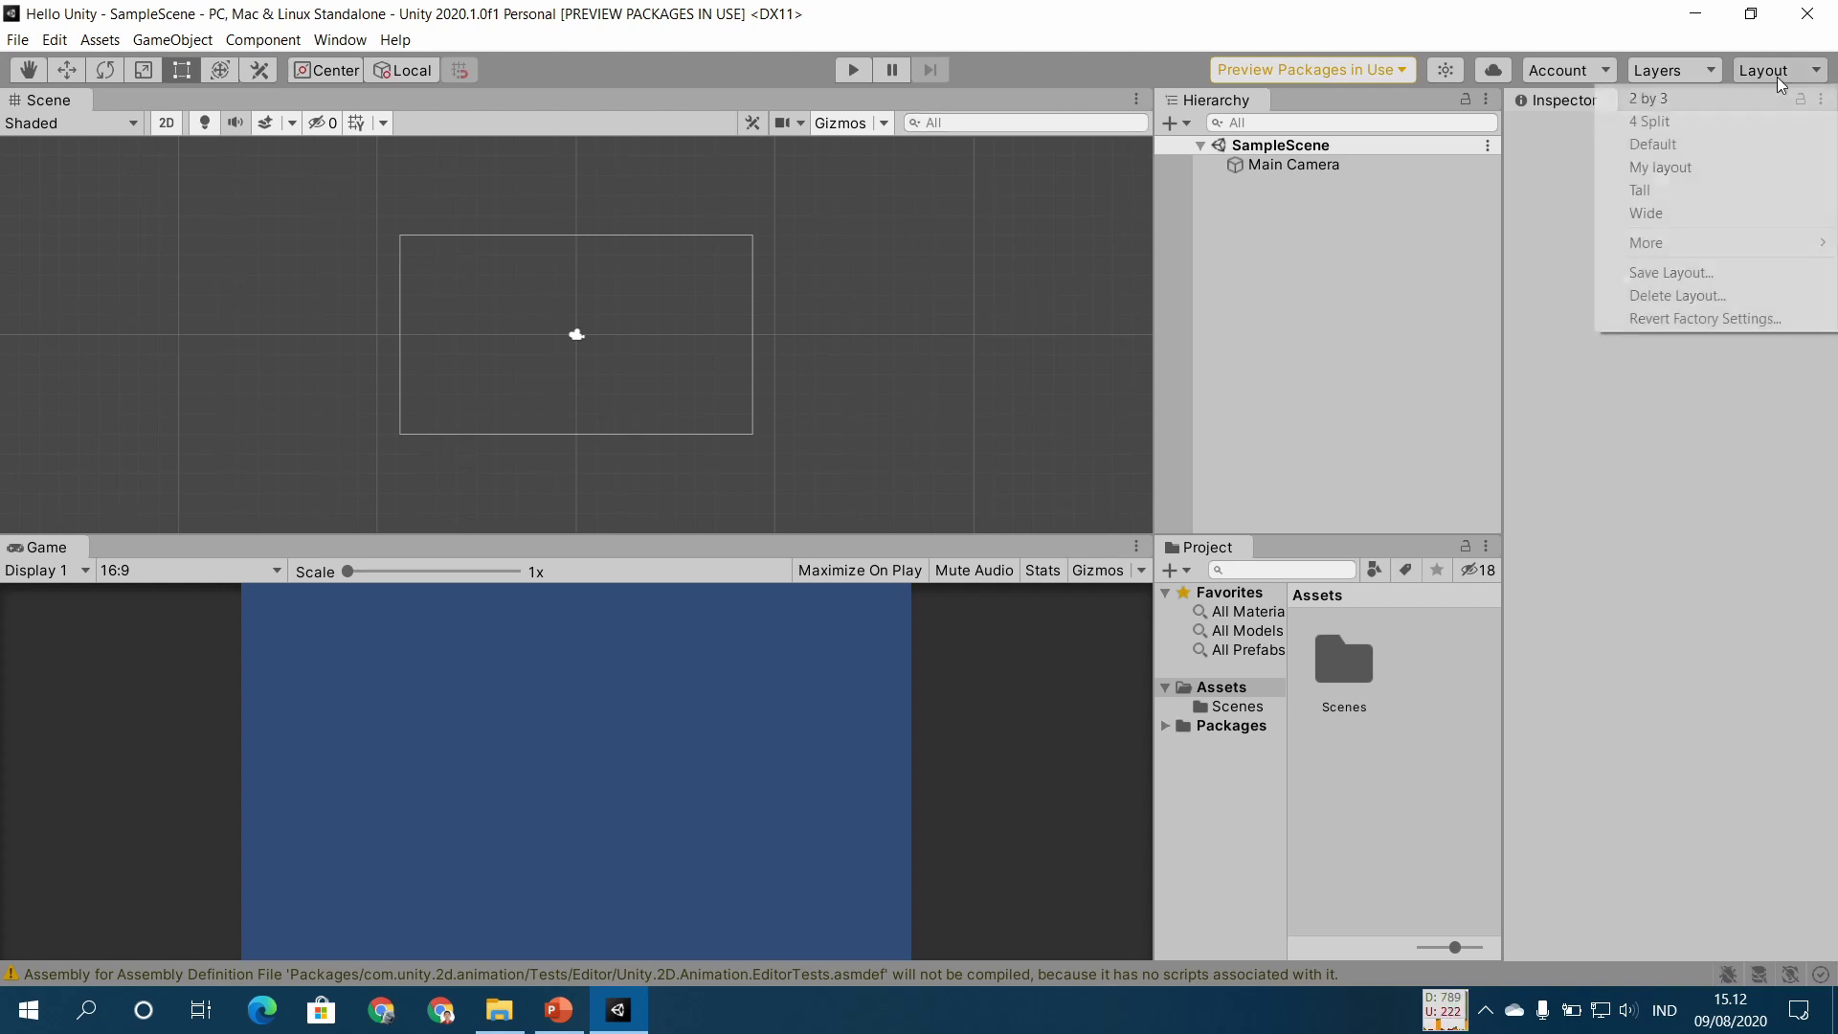
pyautogui.click(1691, 152)
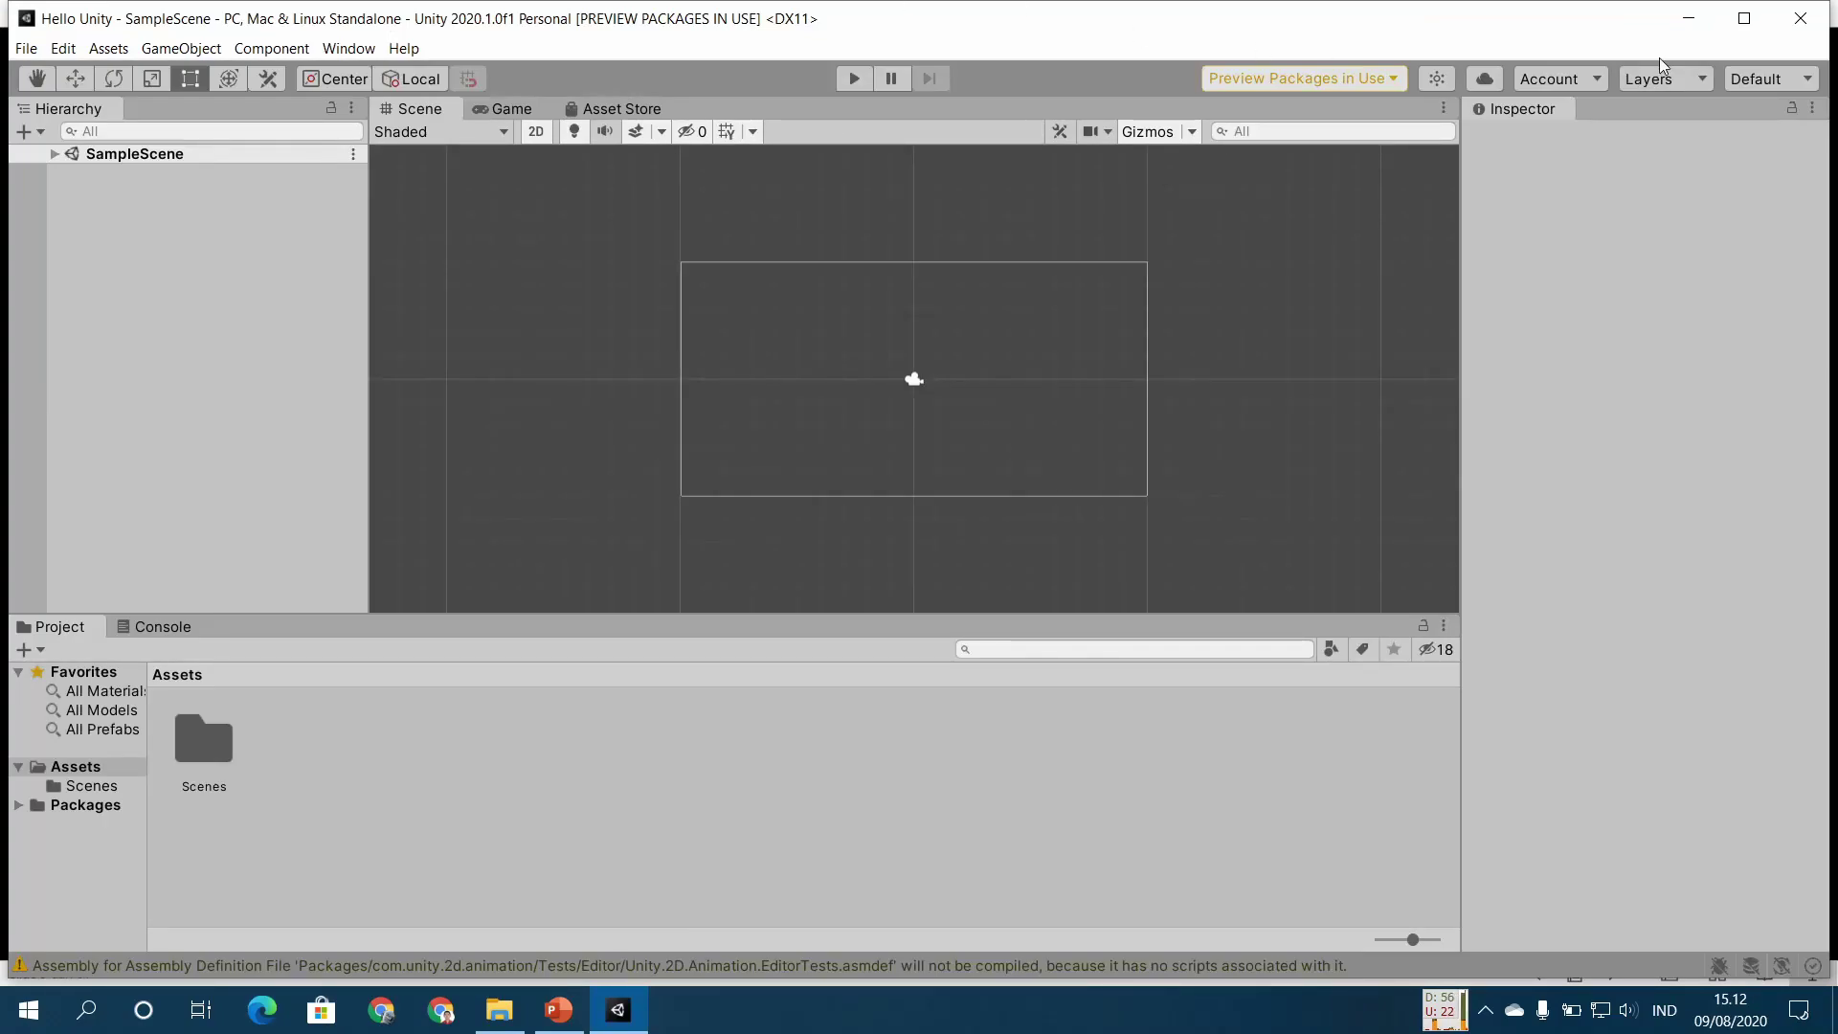
pyautogui.click(1744, 17)
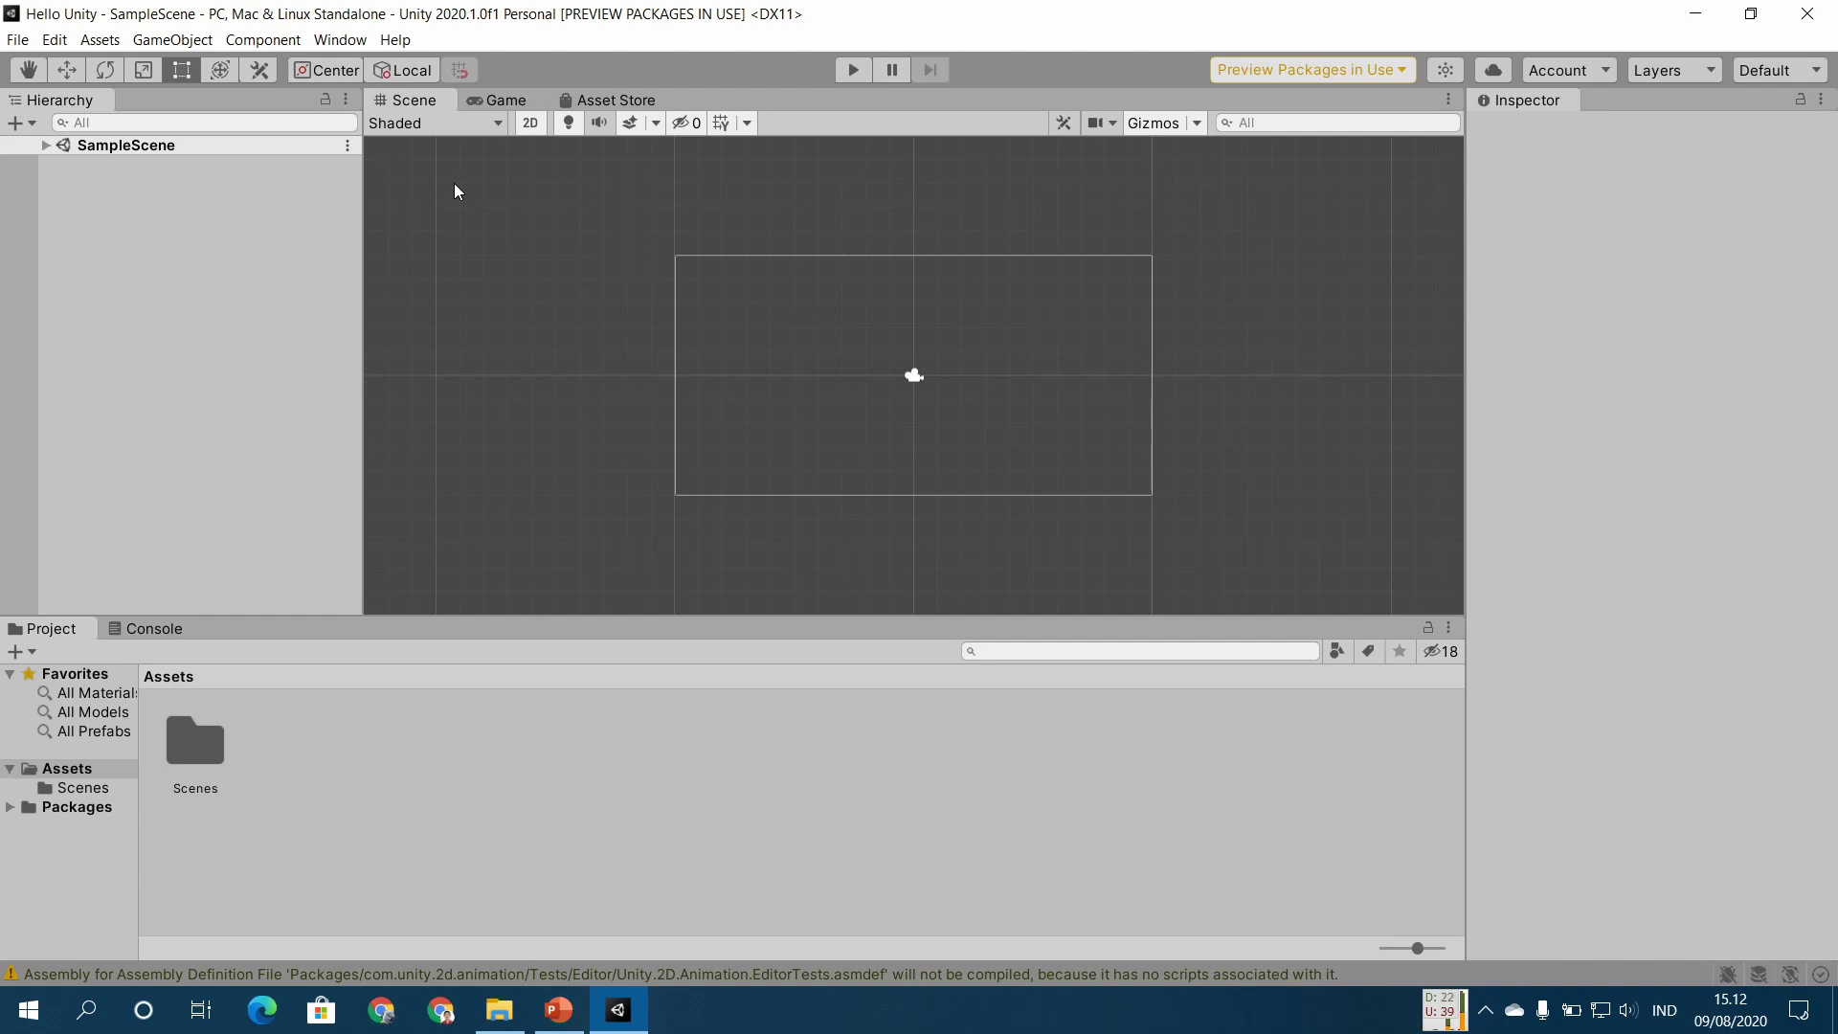
pyautogui.click(1783, 72)
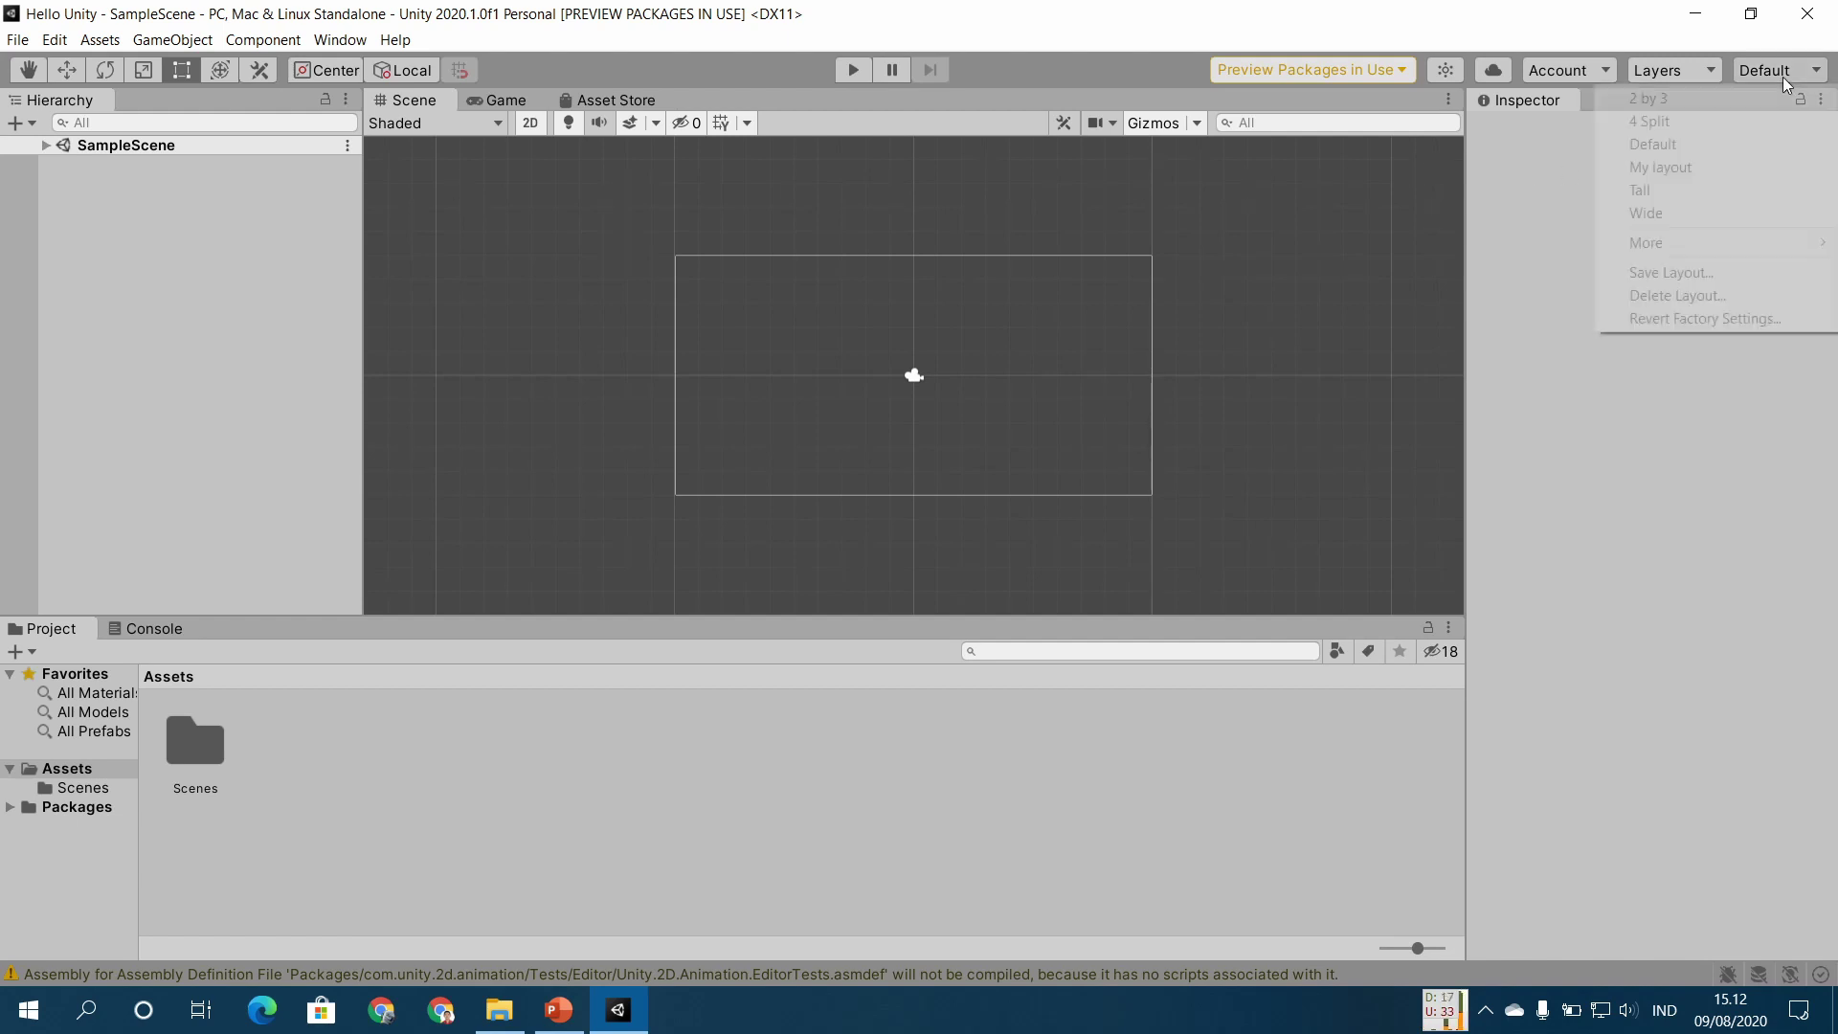
pyautogui.click(1716, 171)
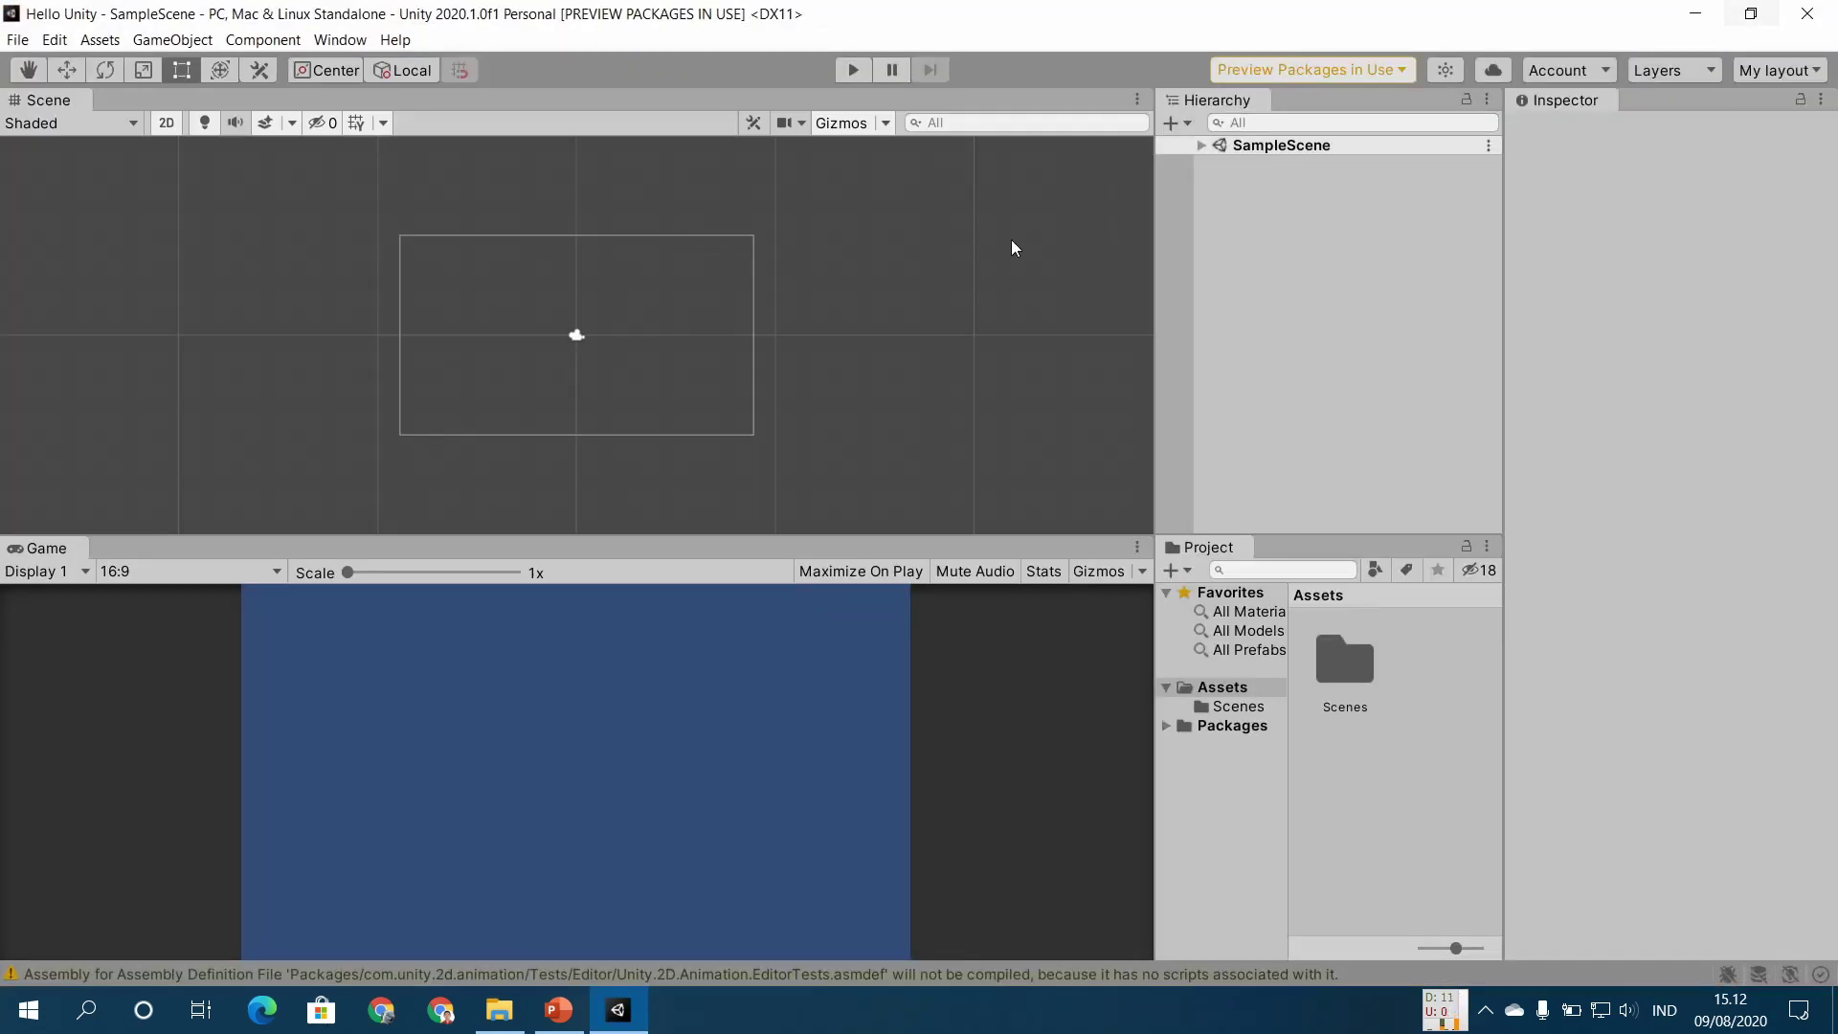
pyautogui.click(559, 1010)
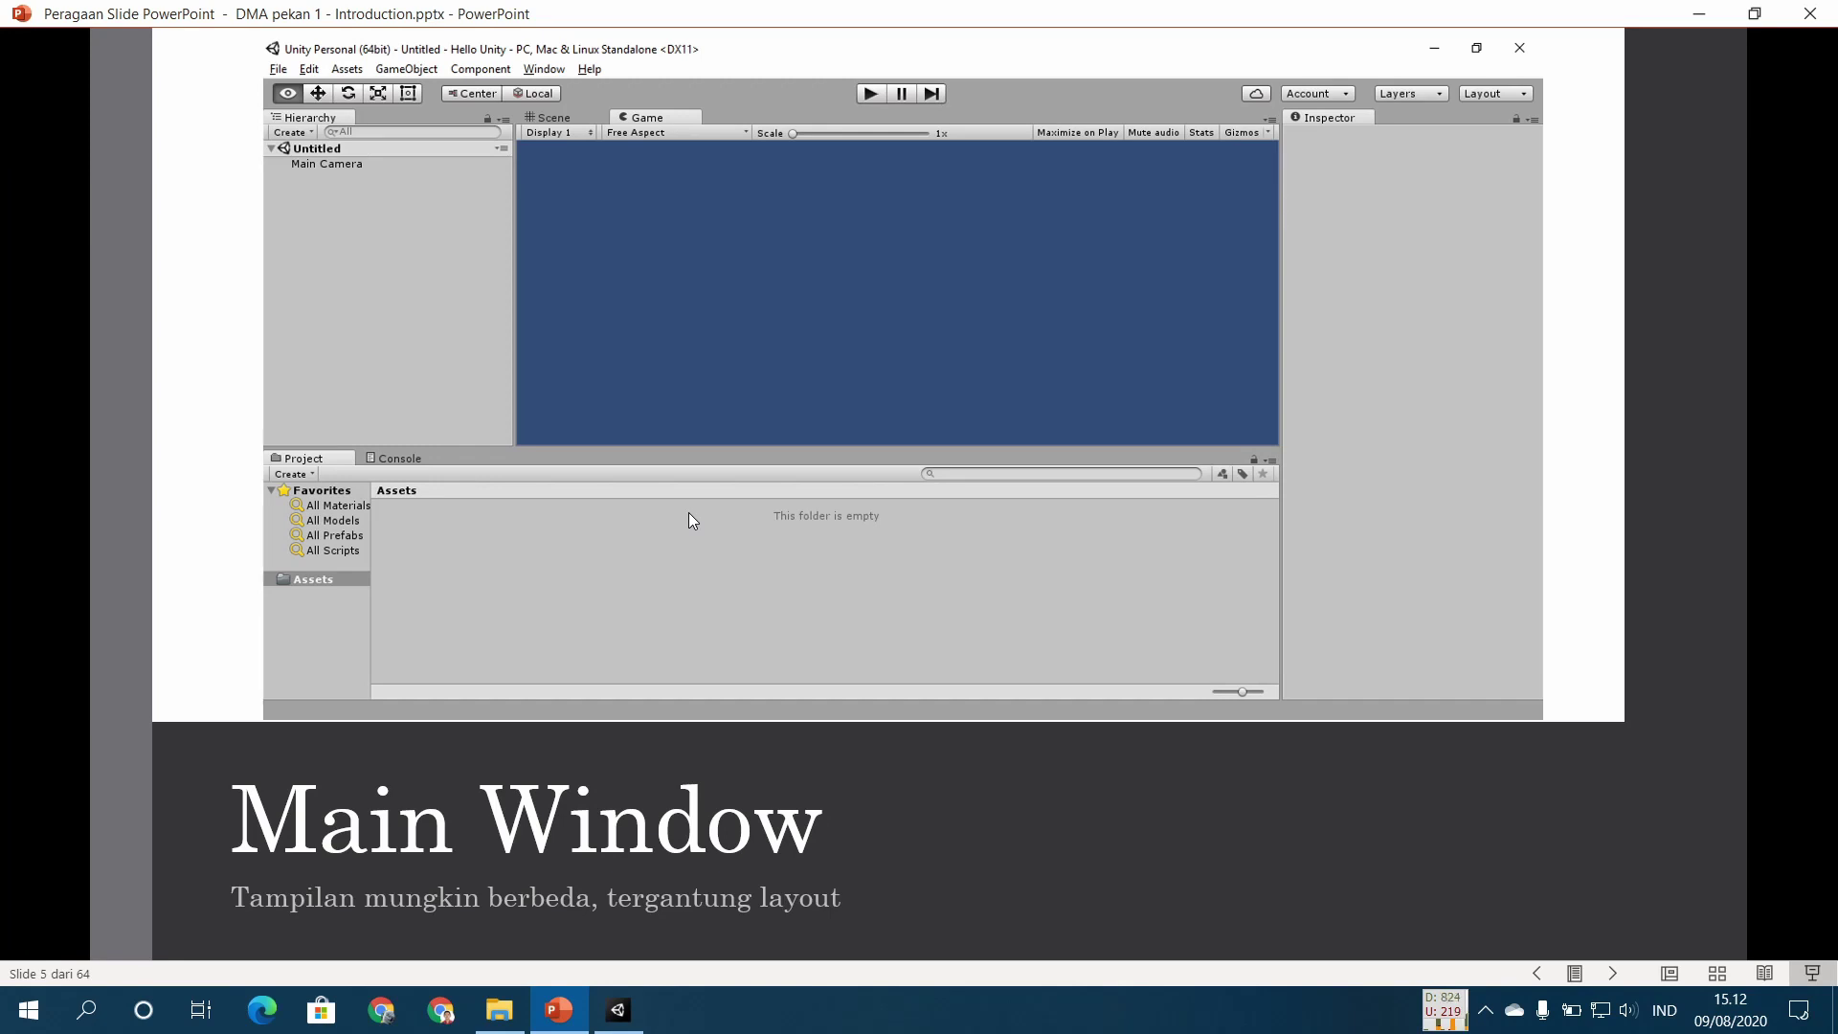
# Step: Advance to slide 6 'Panels', glancing at the Unity editor before returning
pyautogui.click(688, 515)
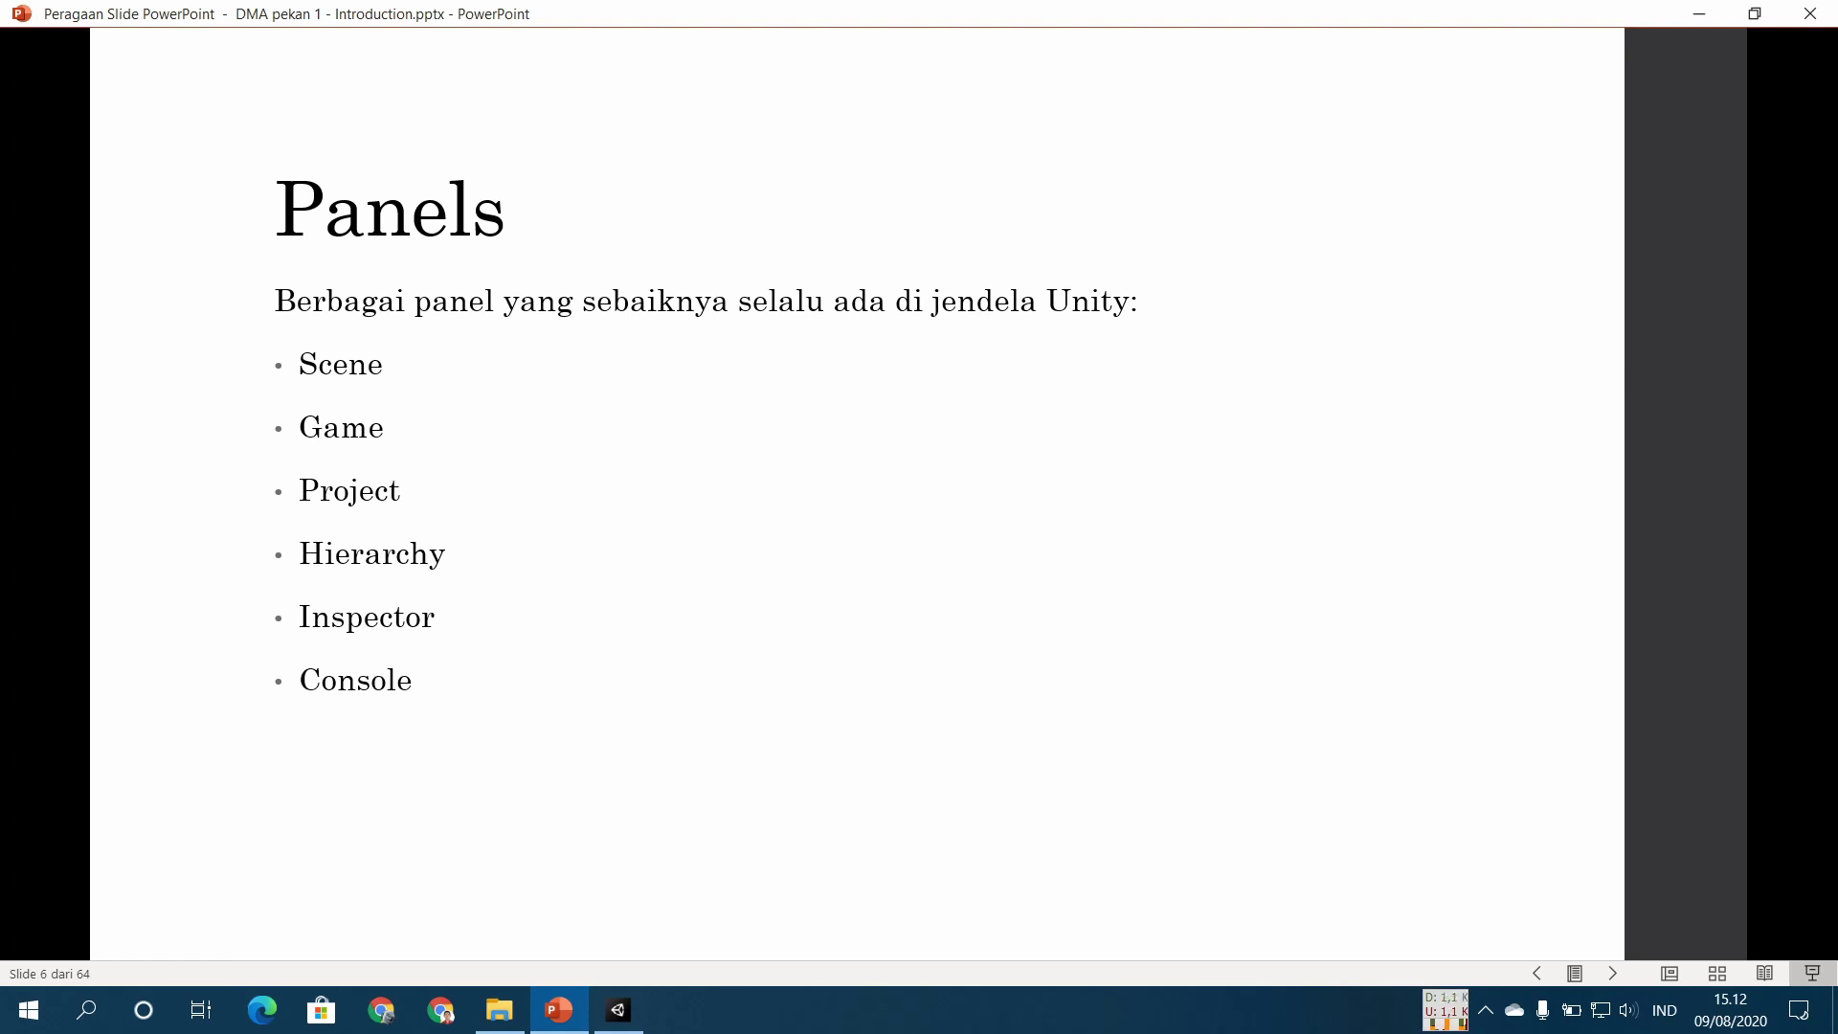
pyautogui.click(618, 1010)
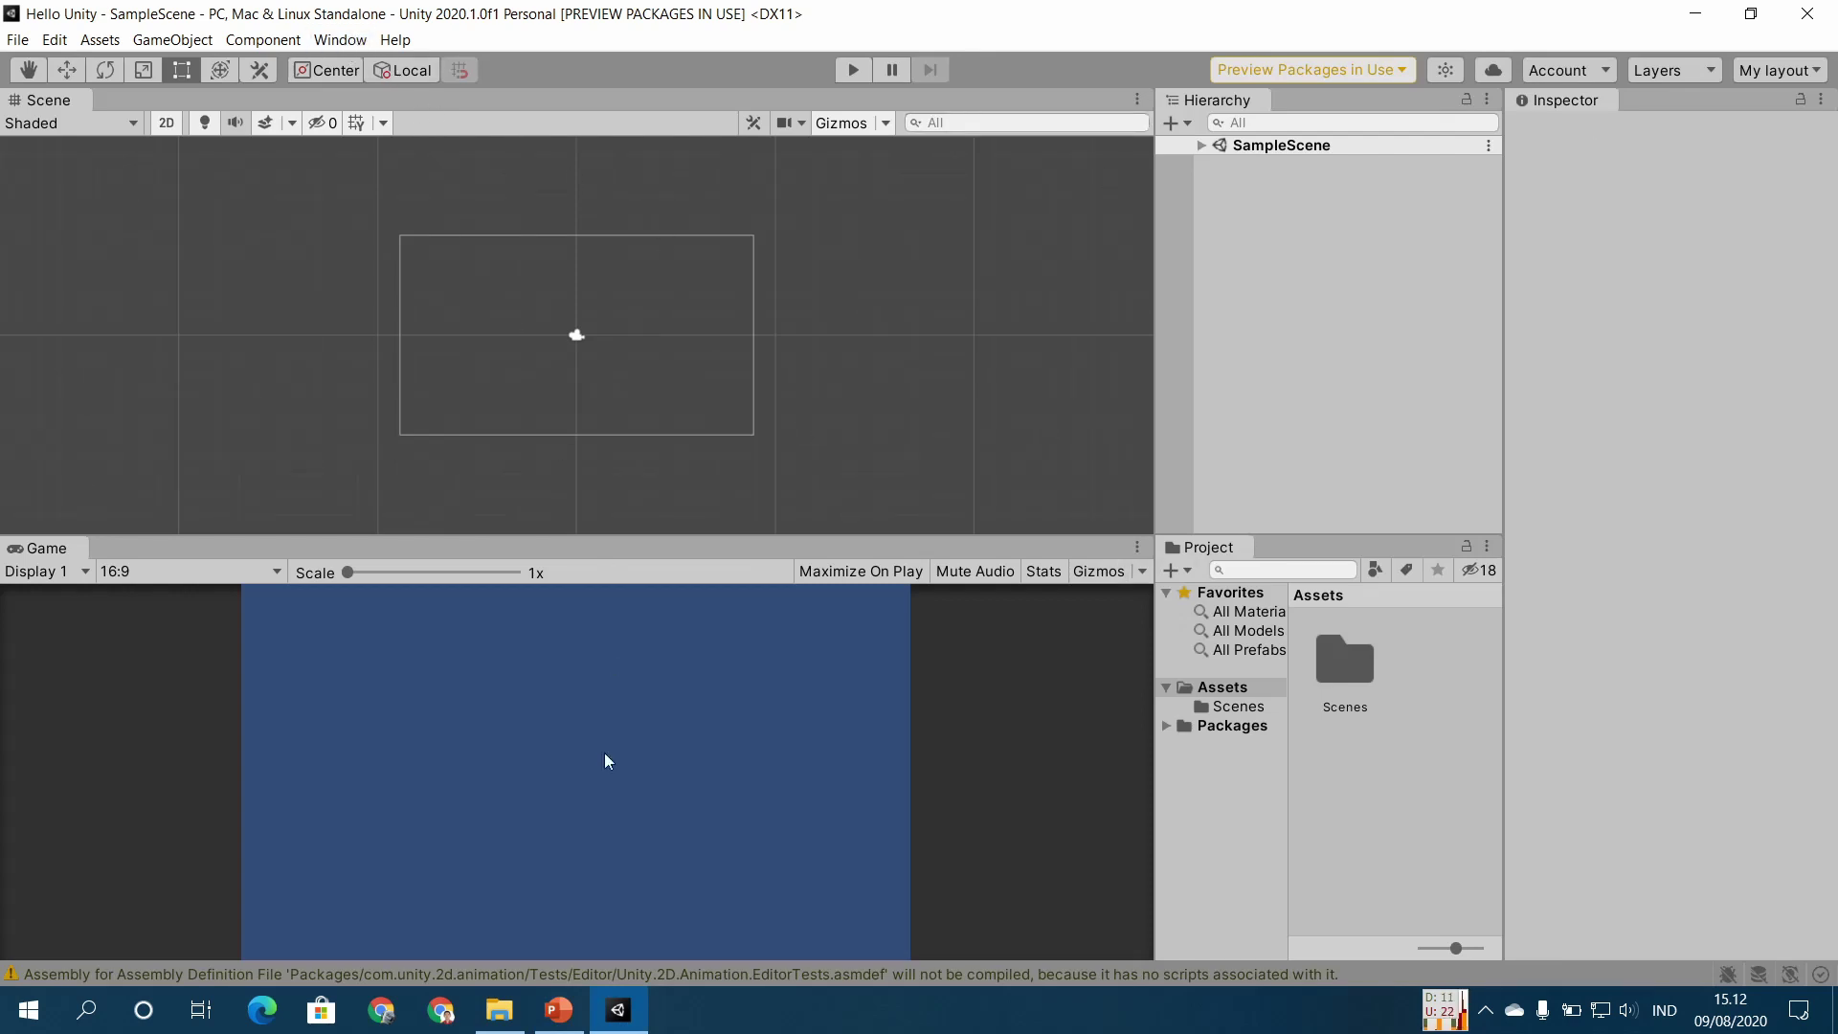
pyautogui.click(560, 1011)
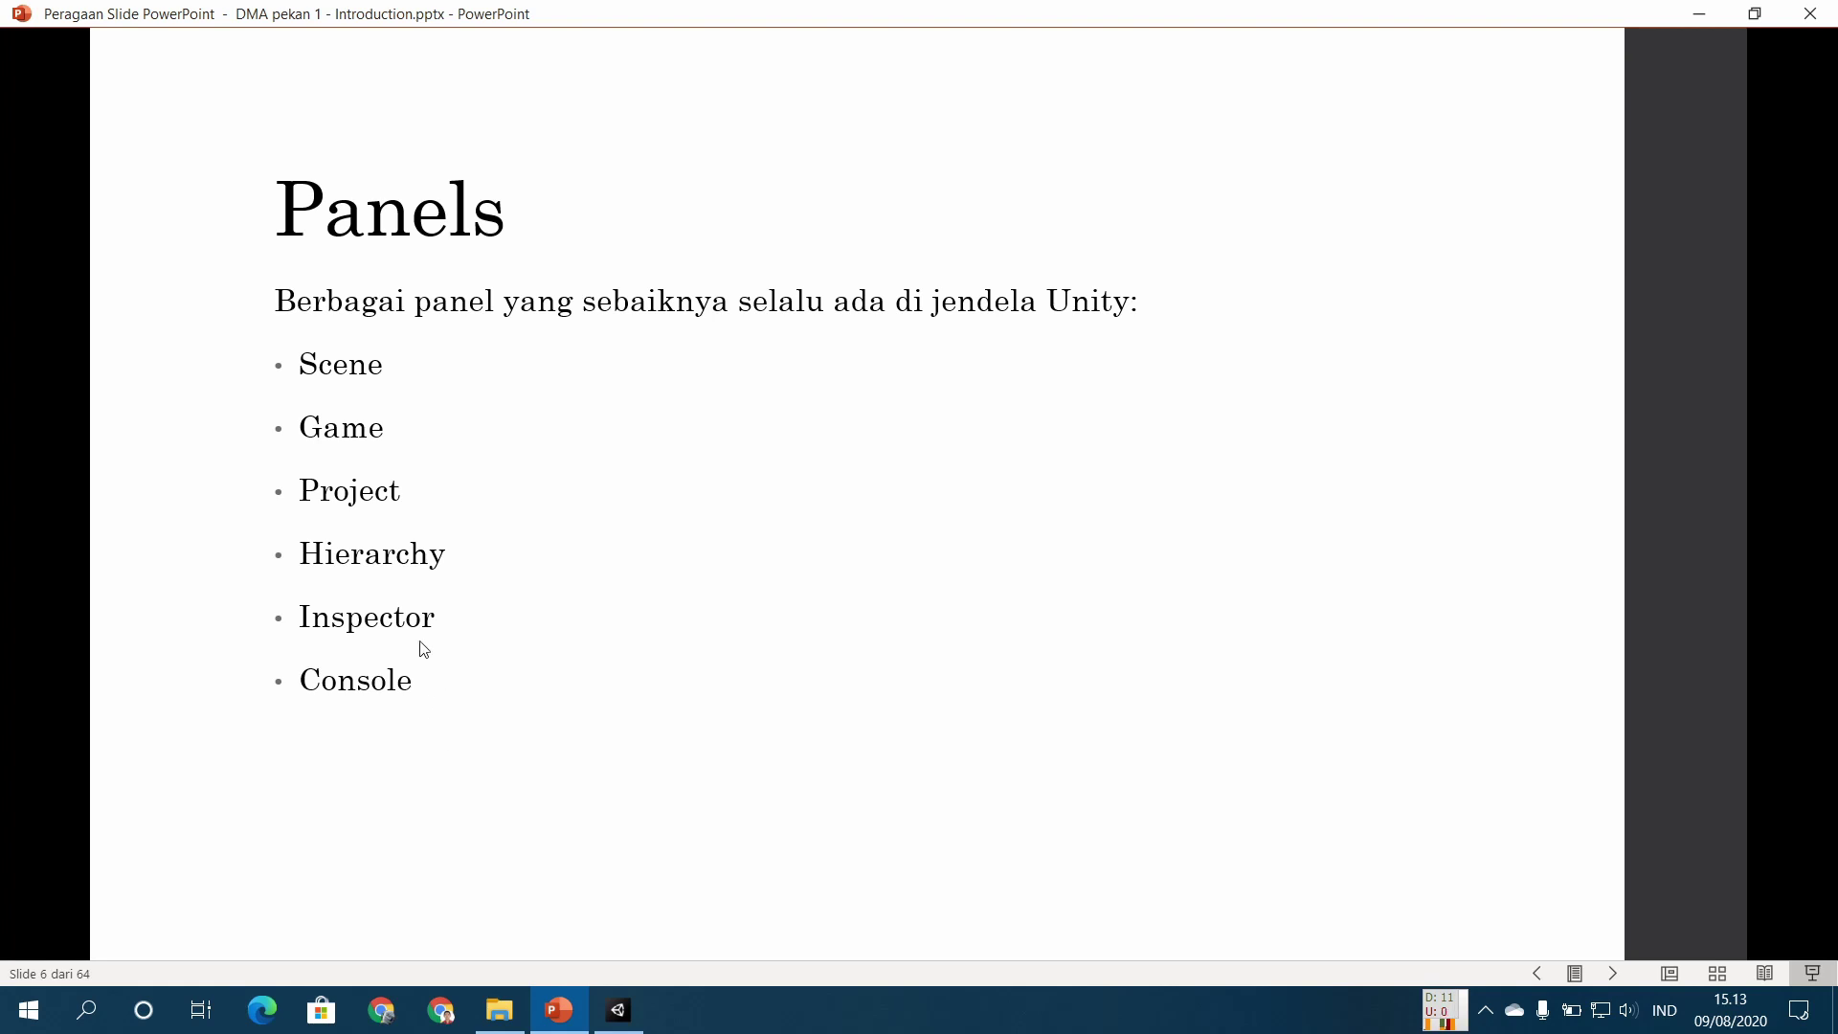
# Step: Back in Unity, expand SampleScene in the Hierarchy to show its Main Camera
pyautogui.click(621, 1030)
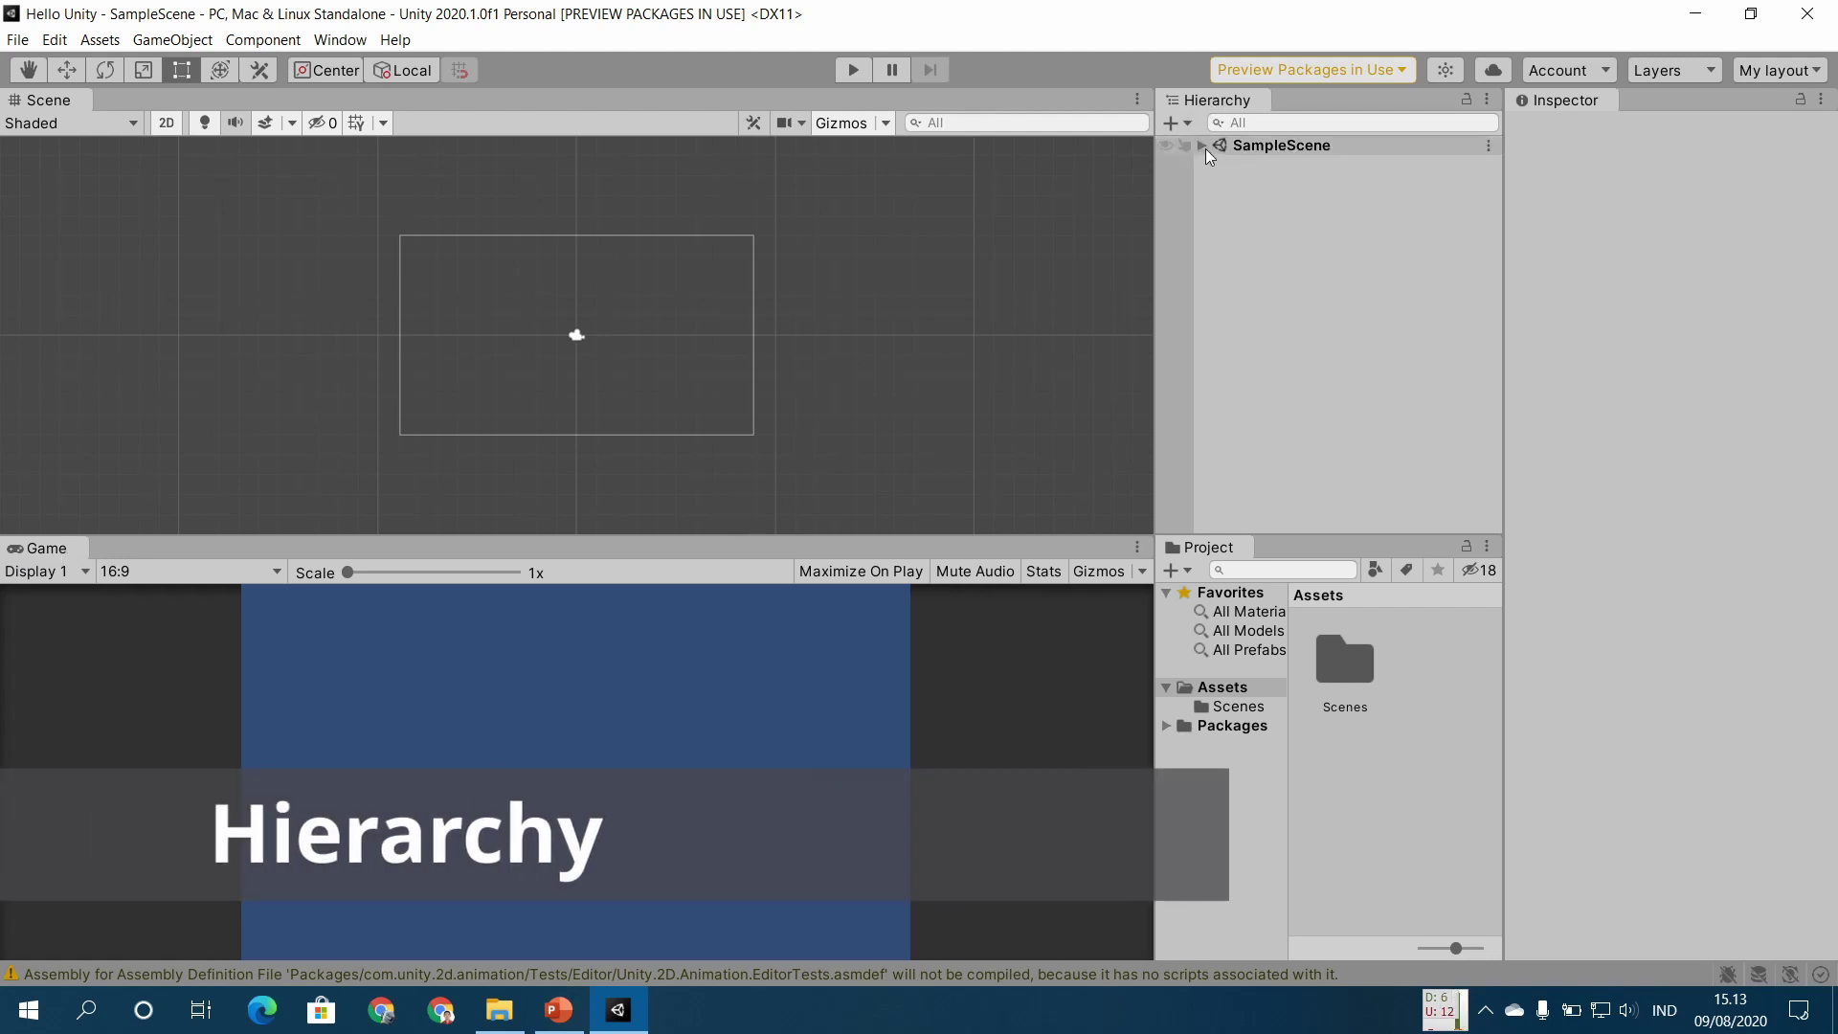
pyautogui.click(1202, 147)
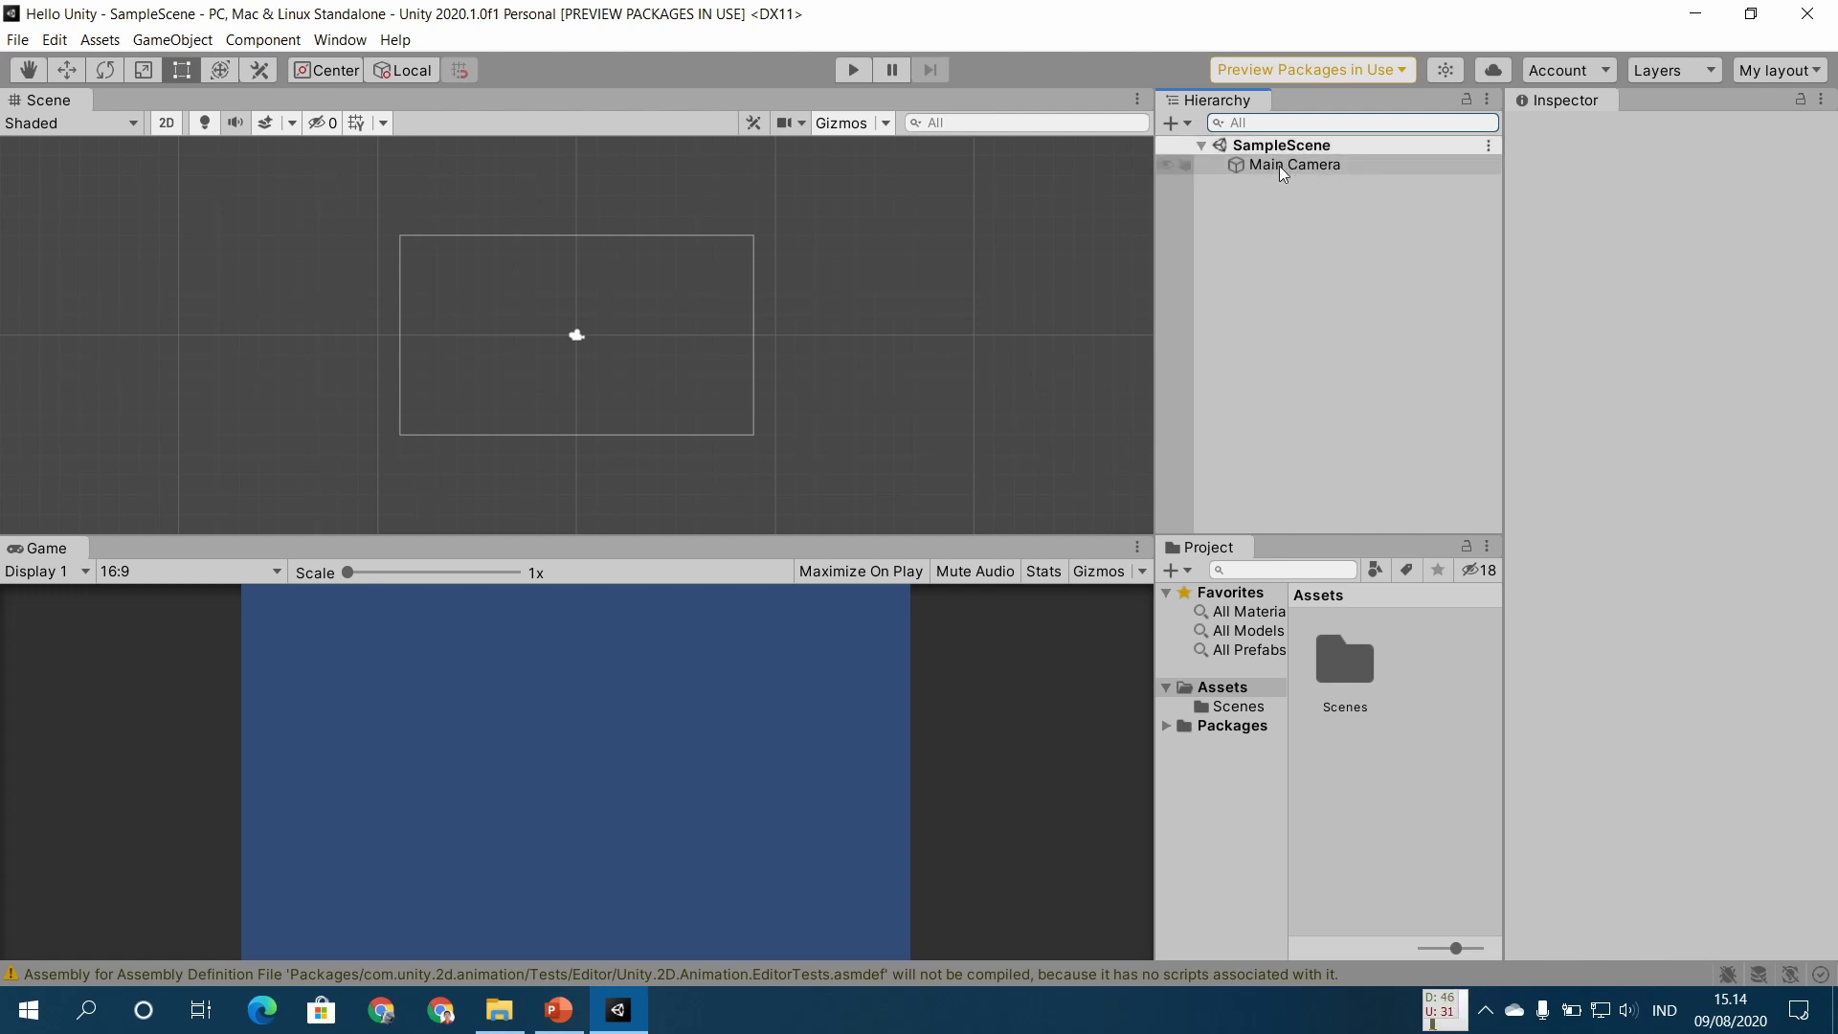
# Step: Select Main Camera to show its orthographic size-5 camera settings in the Inspector
pyautogui.click(1279, 165)
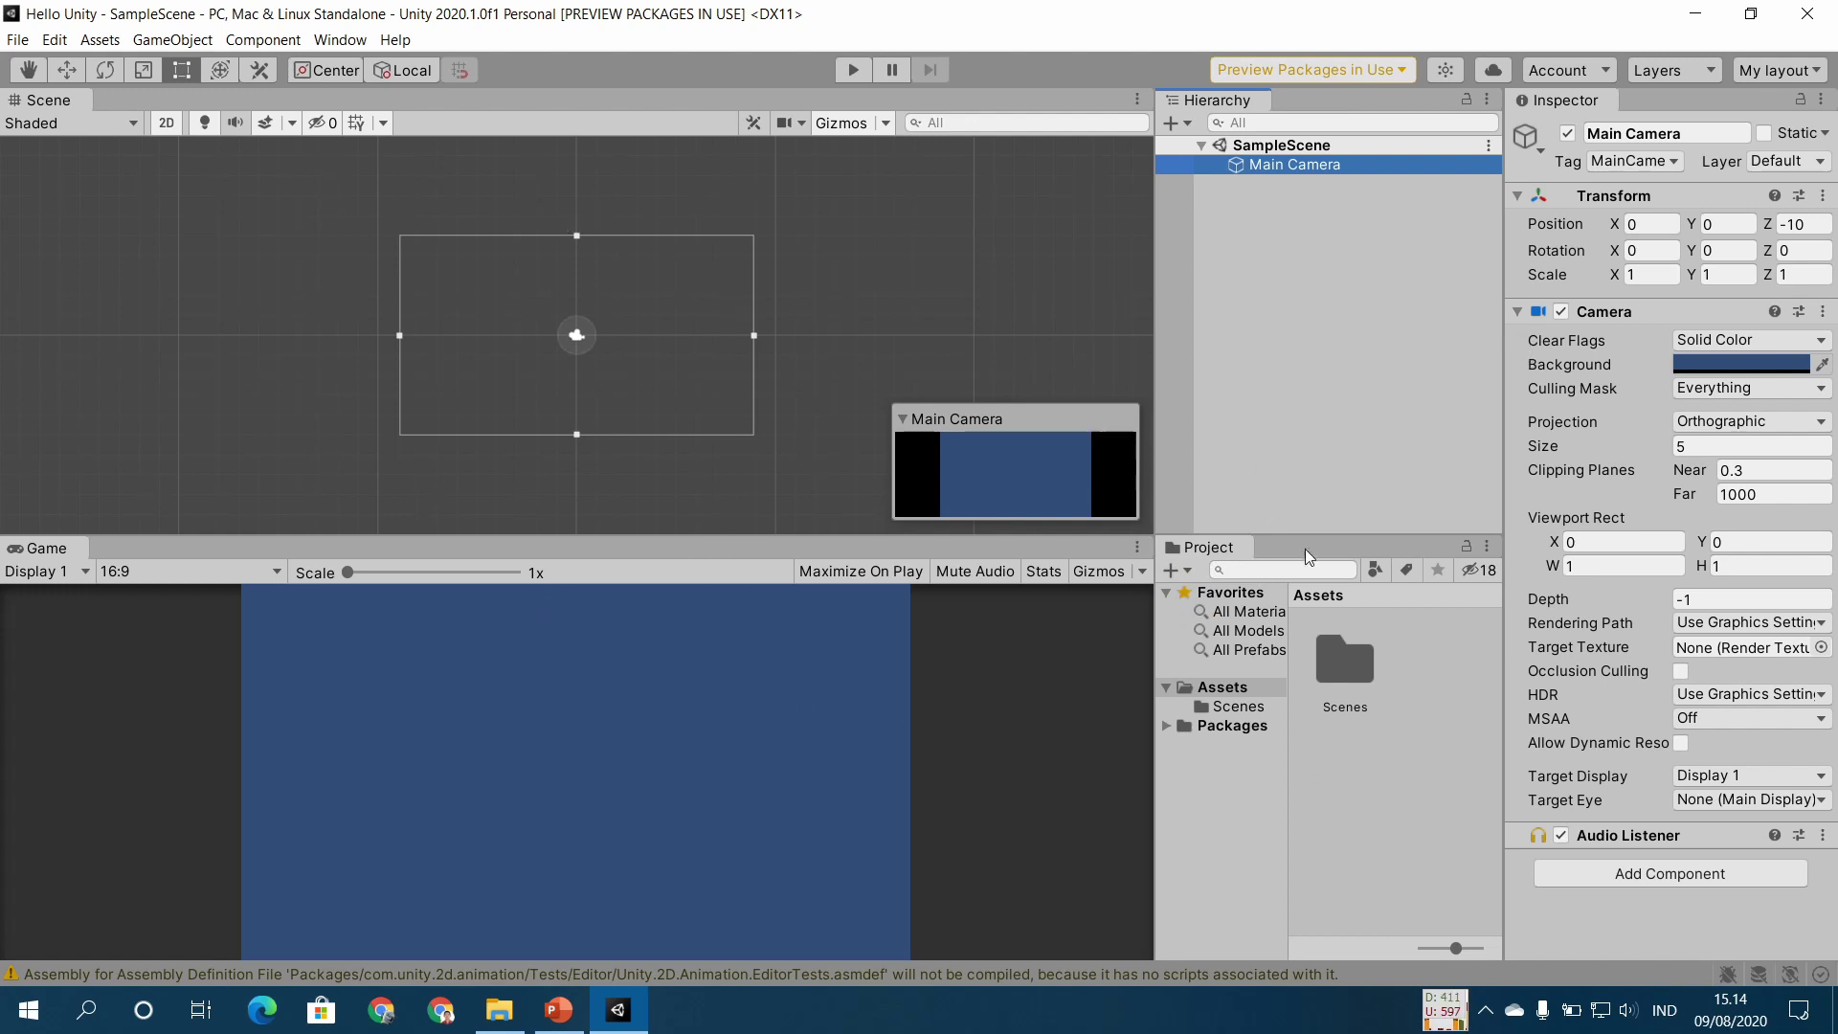
pyautogui.click(340, 42)
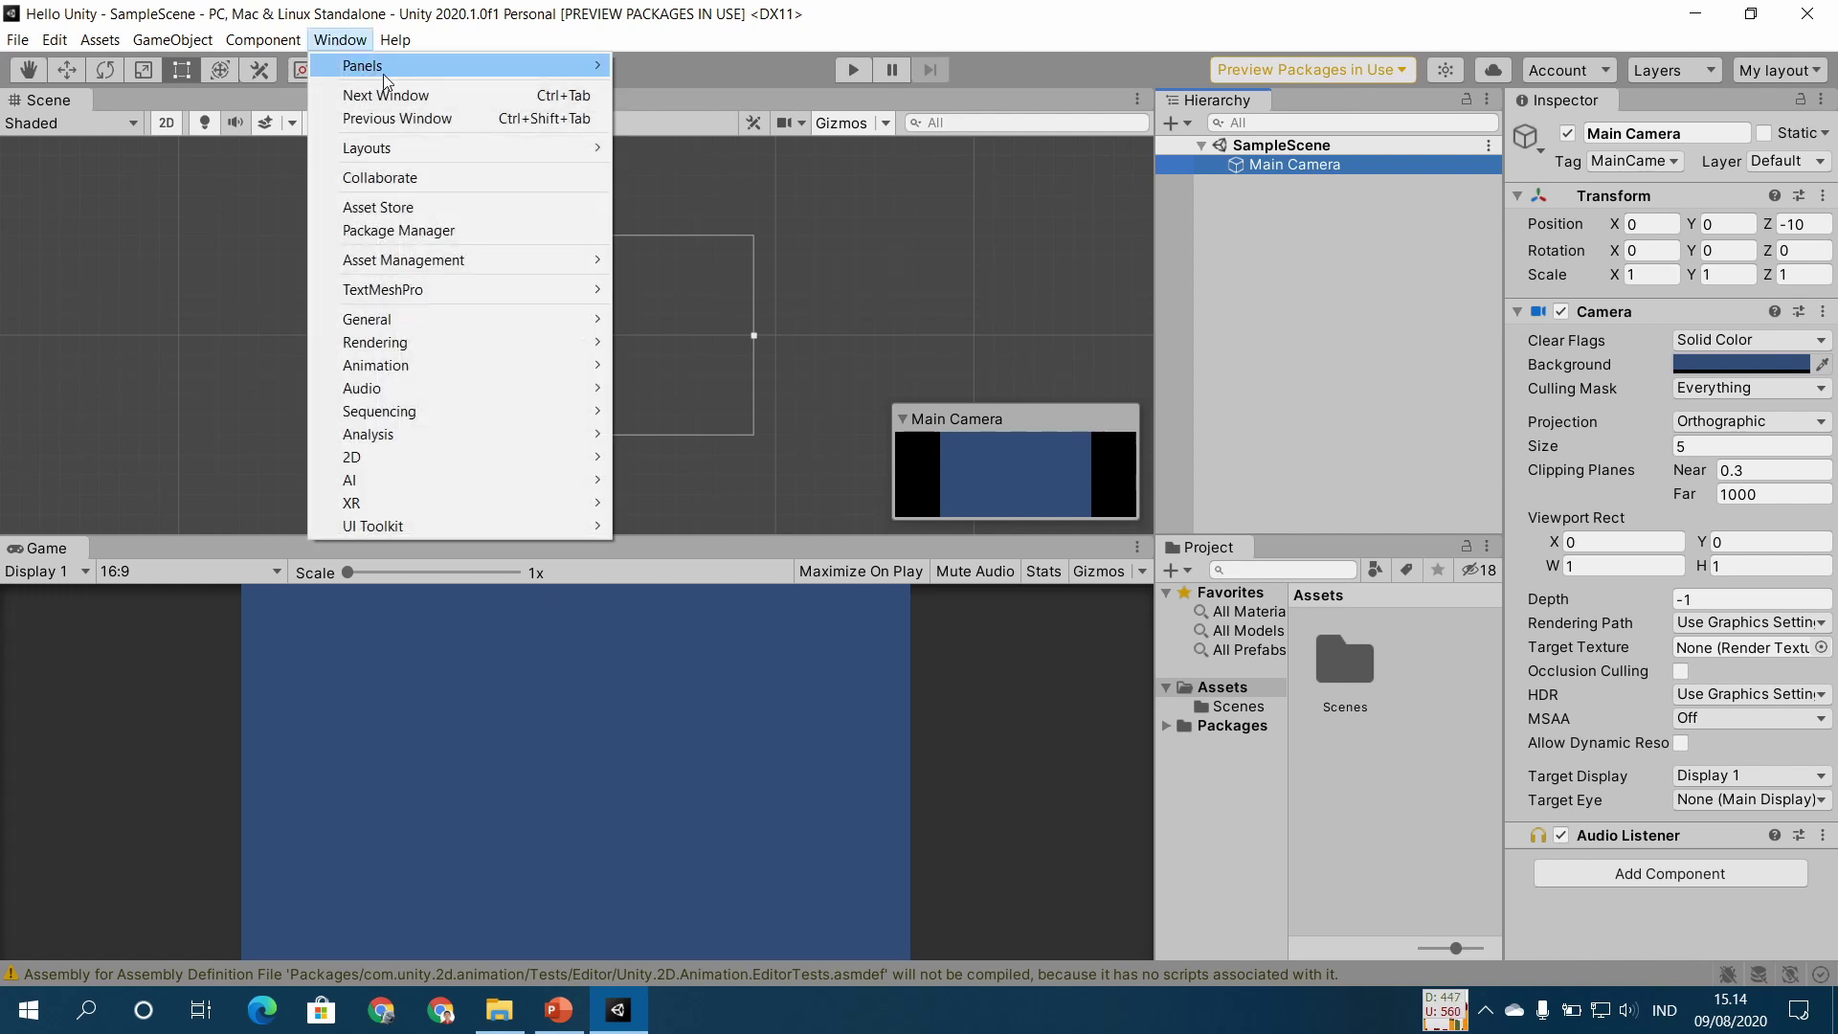
# Step: Open the Console from Window > General as a floating window and move it lower right
pyautogui.moveTo(383, 71)
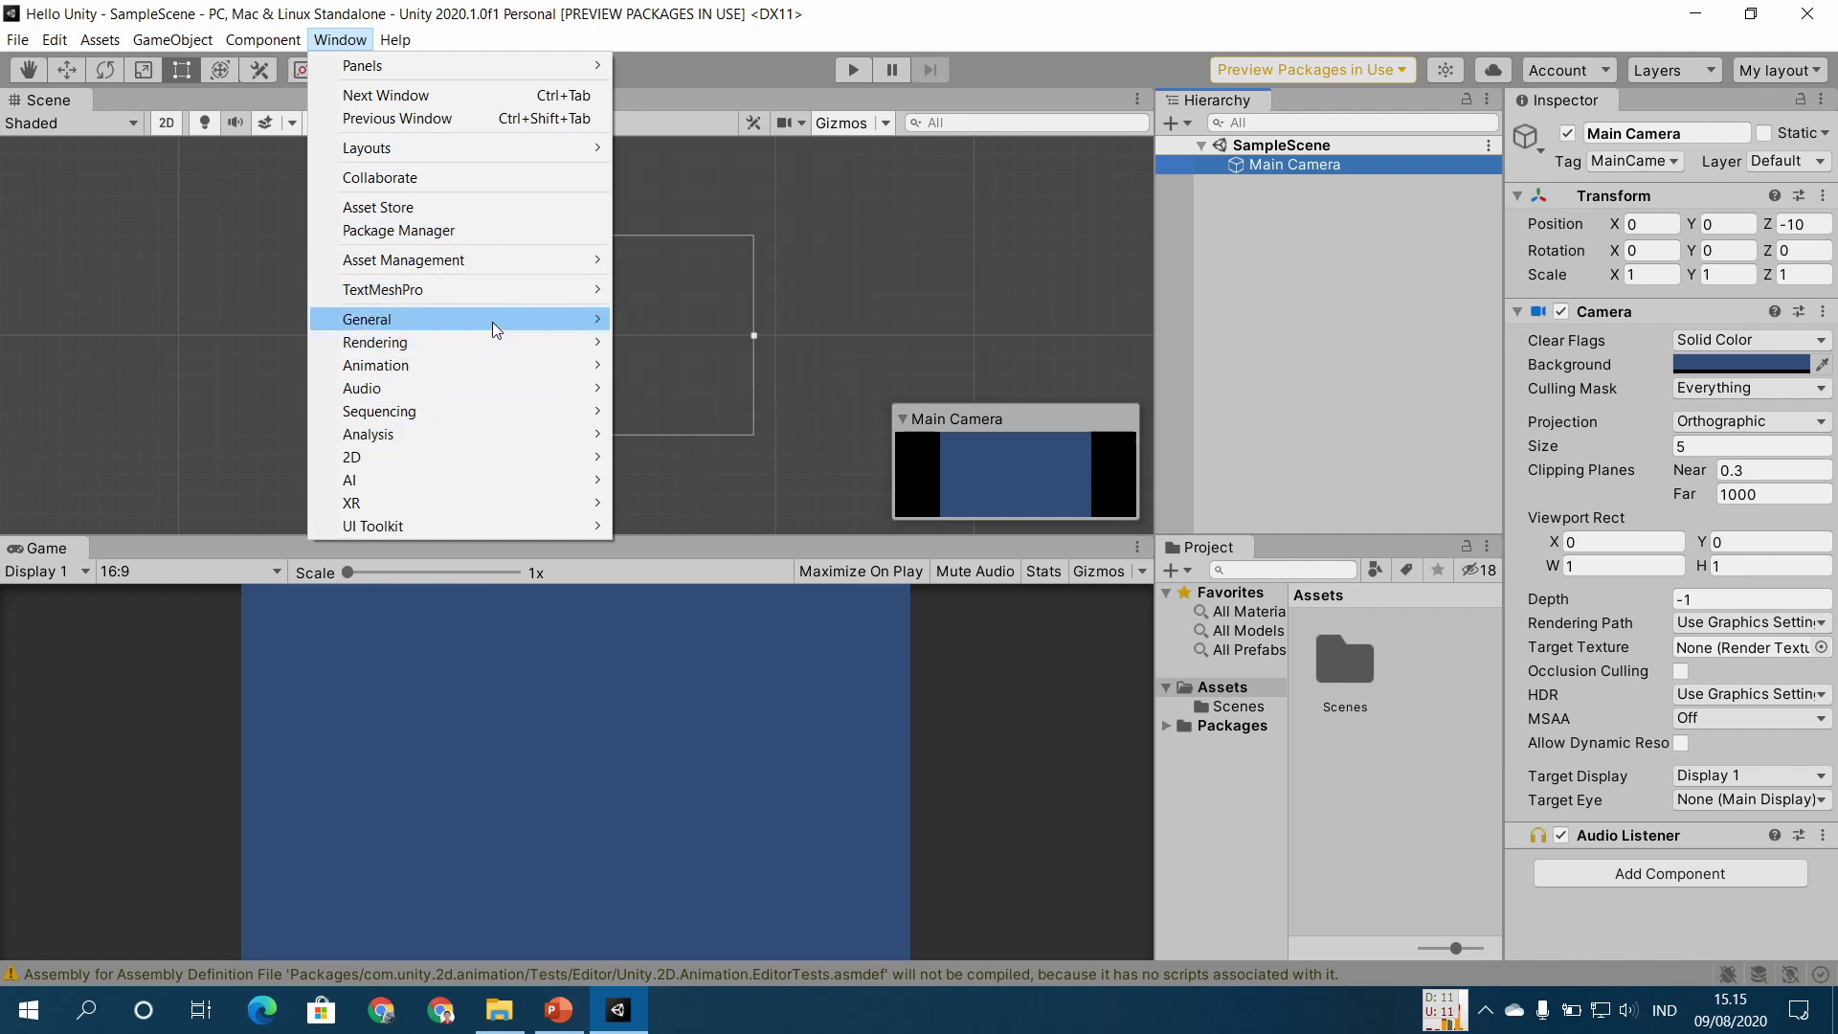
pyautogui.moveTo(493, 321)
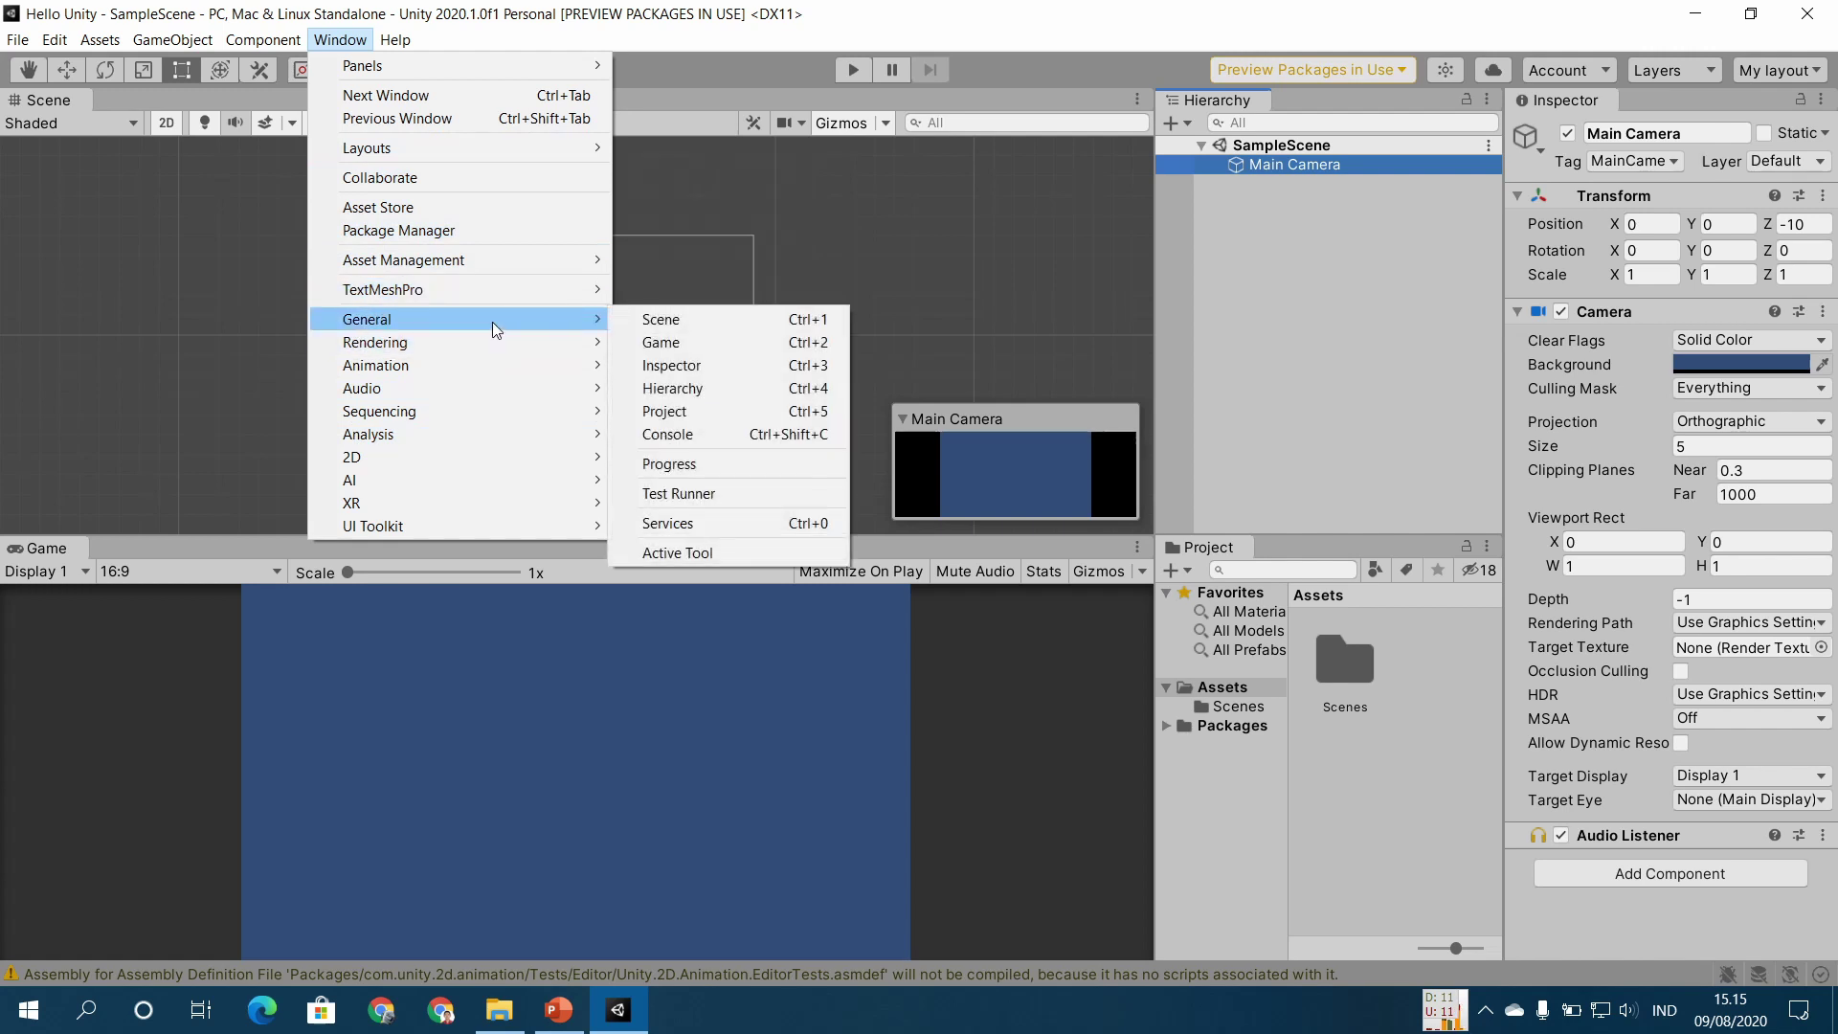
pyautogui.click(721, 442)
pyautogui.click(721, 439)
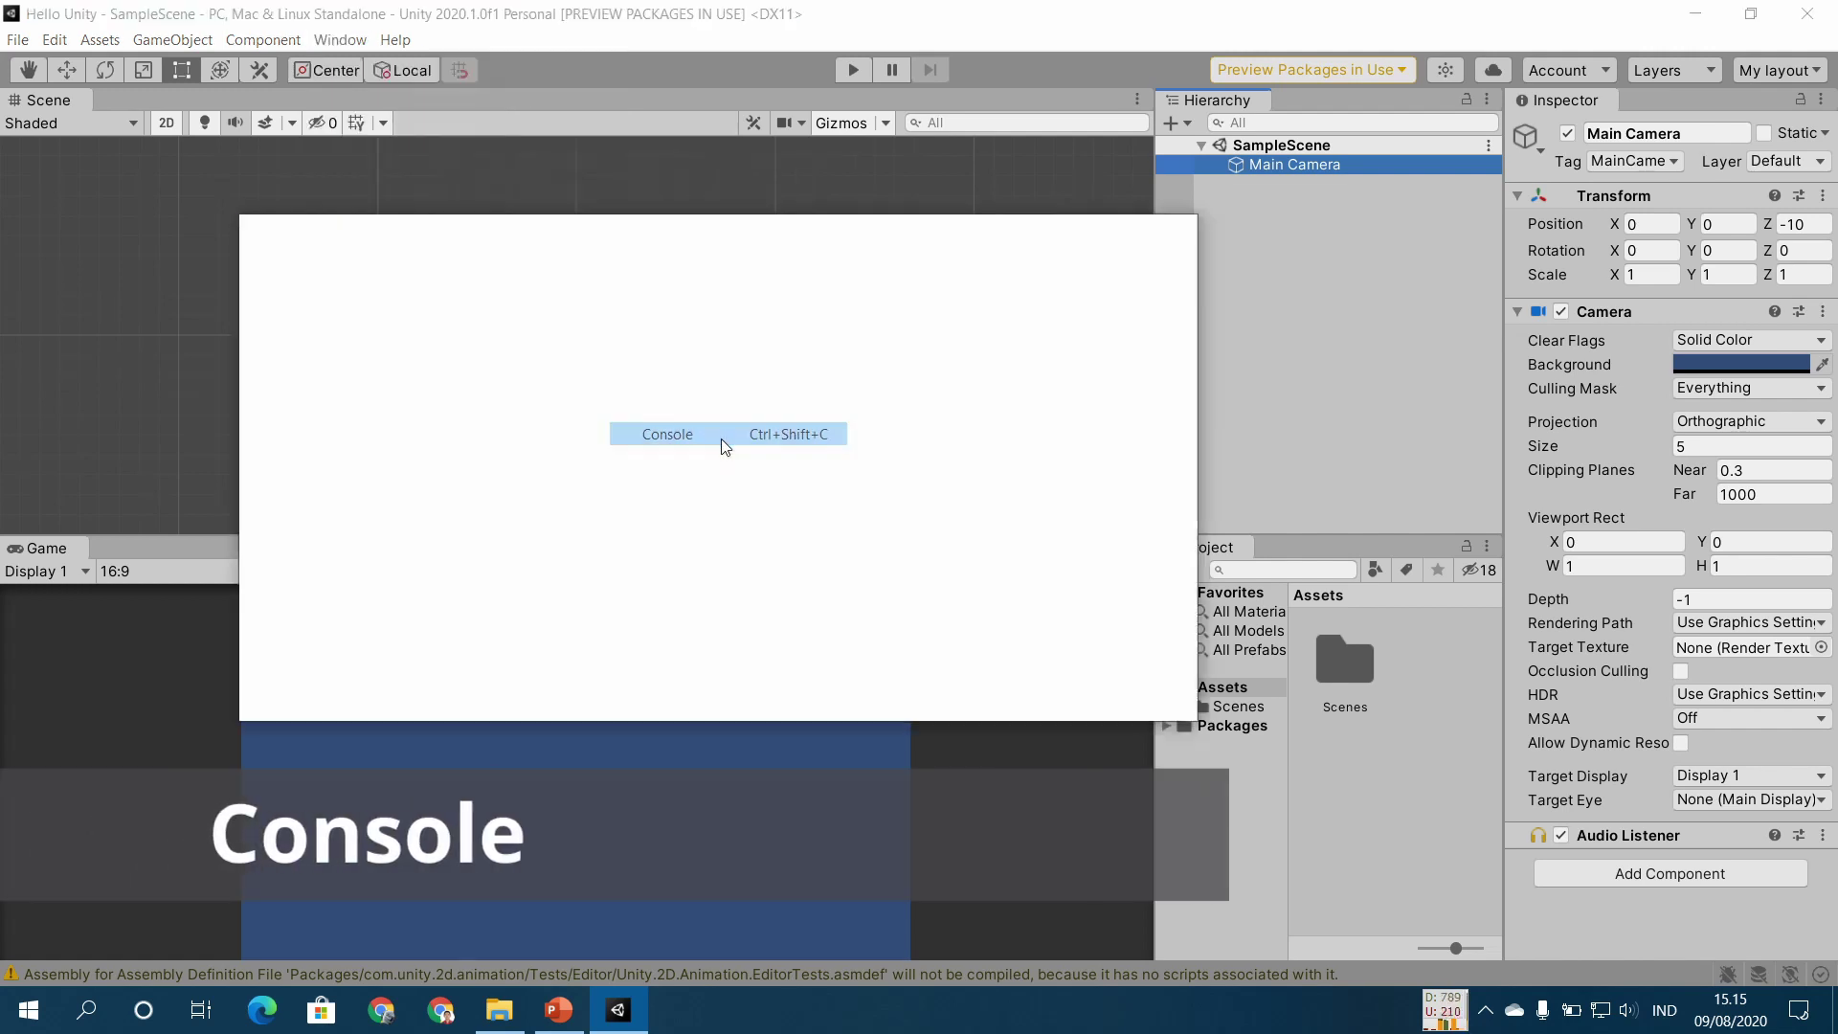
pyautogui.moveTo(580, 238); pyautogui.dragTo(607, 313)
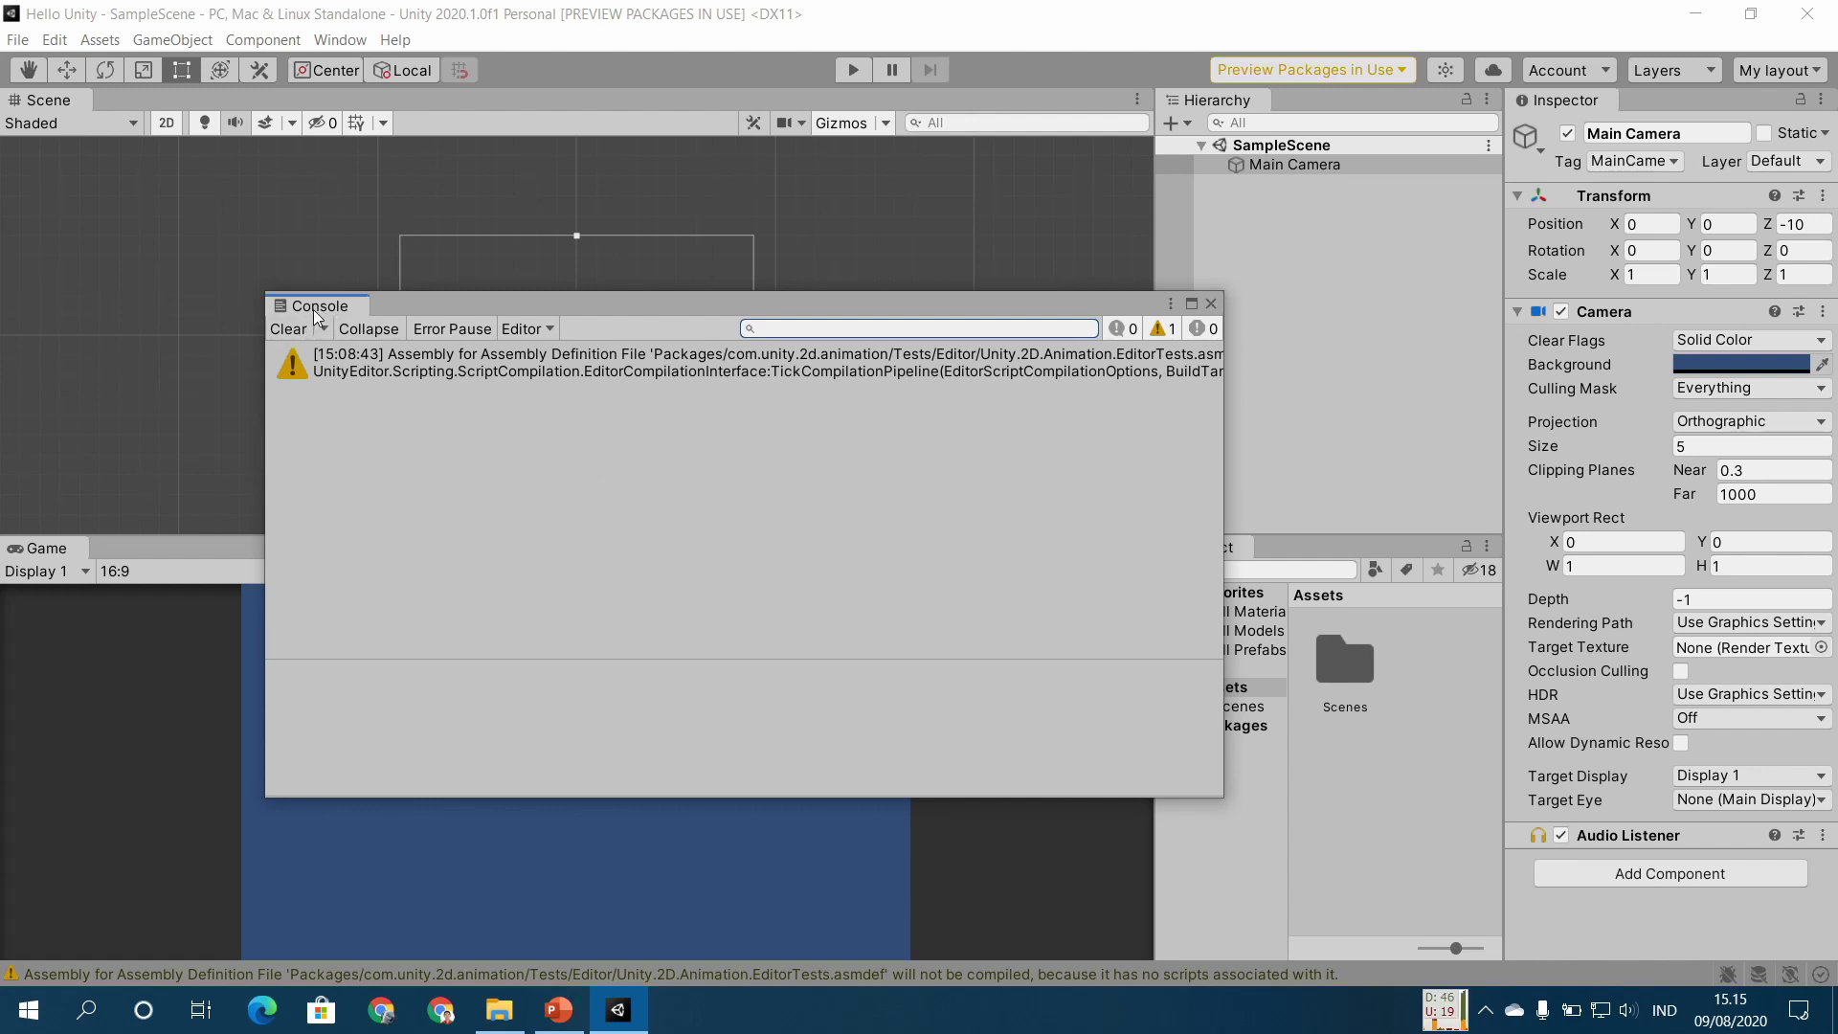
# Step: Dock the Console as a tab beside the Project panel in the lower right
pyautogui.moveTo(313, 309)
pyautogui.mouseDown()
pyautogui.moveTo(1330, 774)
pyautogui.moveTo(1240, 555)
pyautogui.mouseUp()
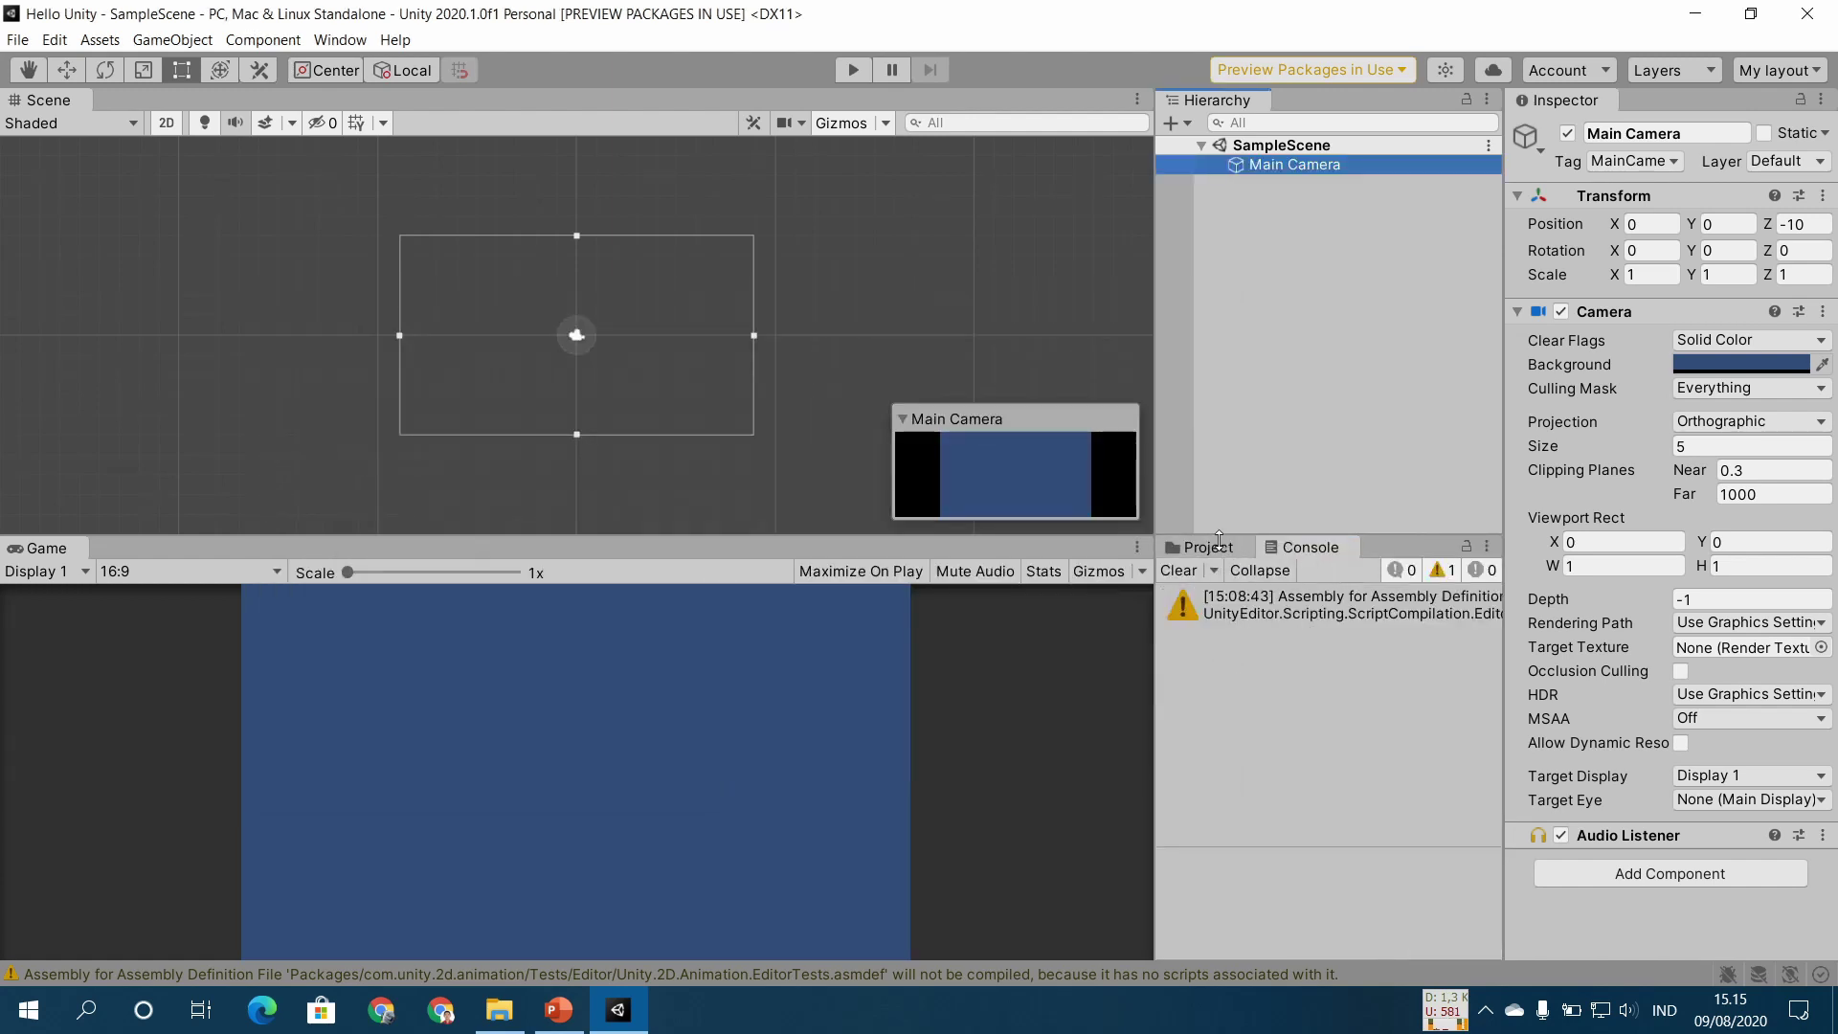
pyautogui.click(1211, 548)
pyautogui.click(1300, 548)
pyautogui.click(1229, 554)
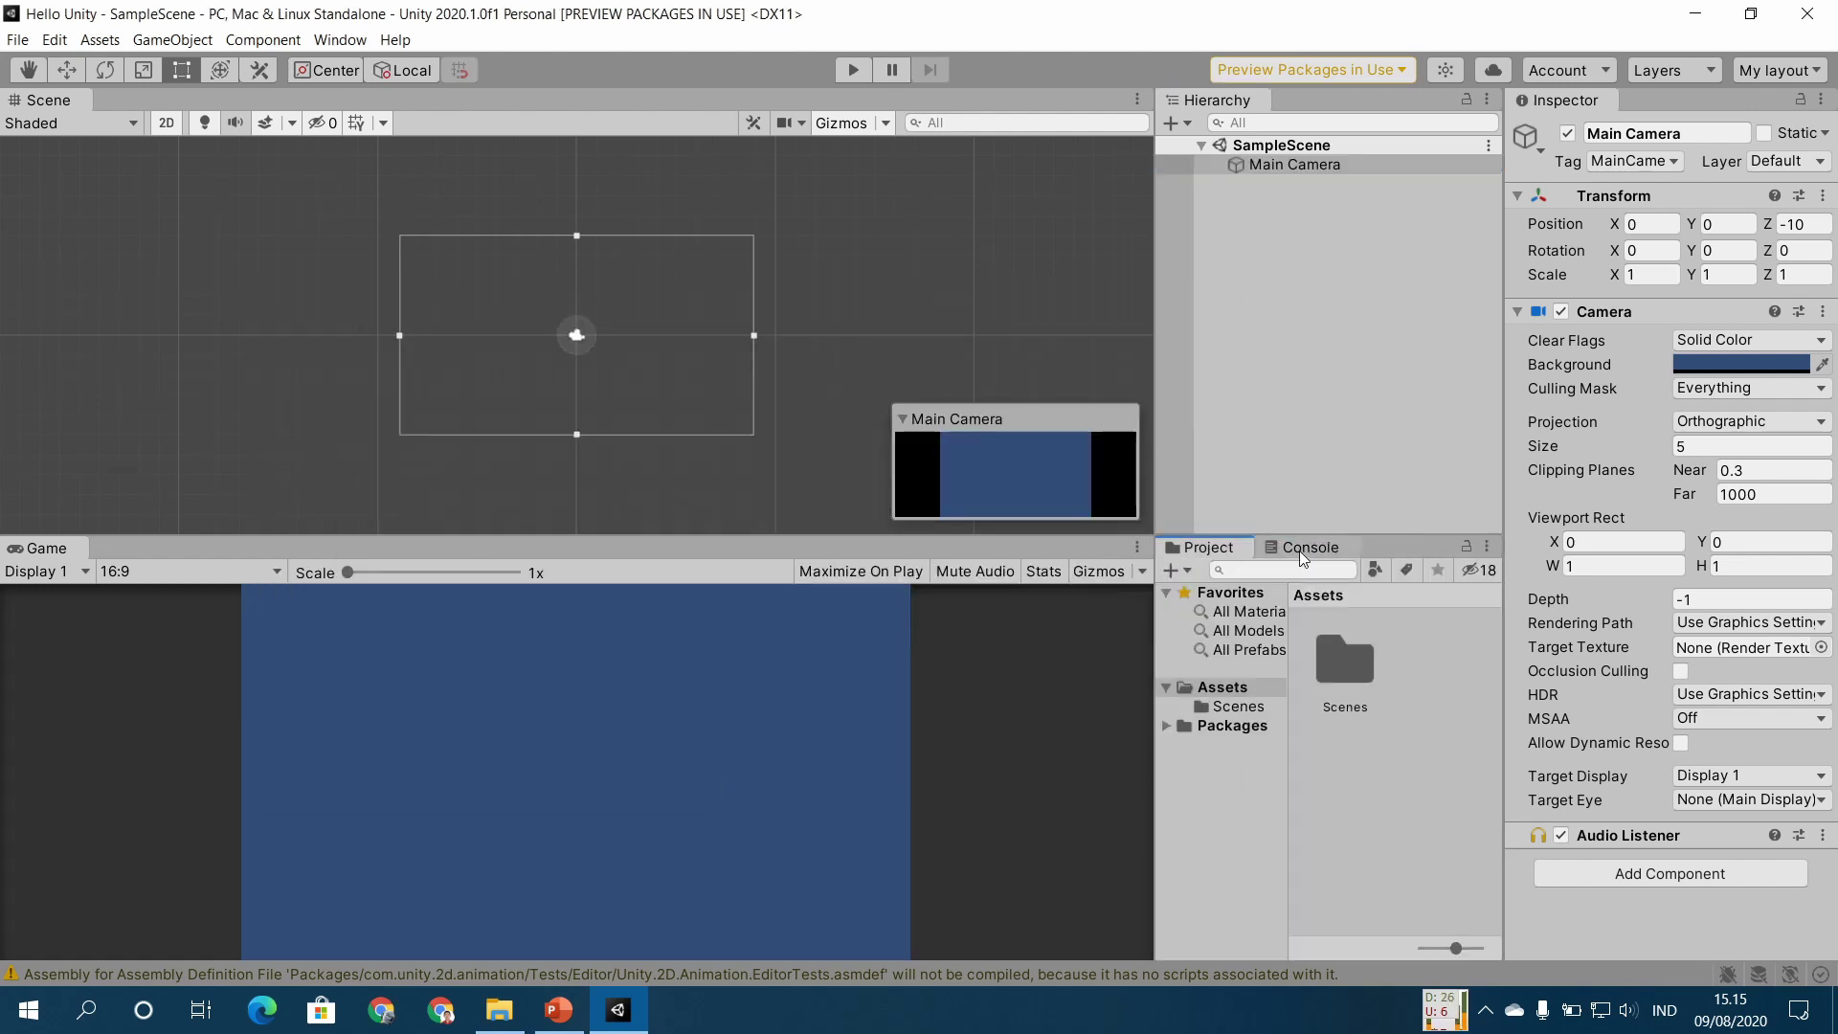
# Step: Switch back and forth between the Console warning and the Project assets tabs
pyautogui.click(1300, 550)
pyautogui.click(1218, 553)
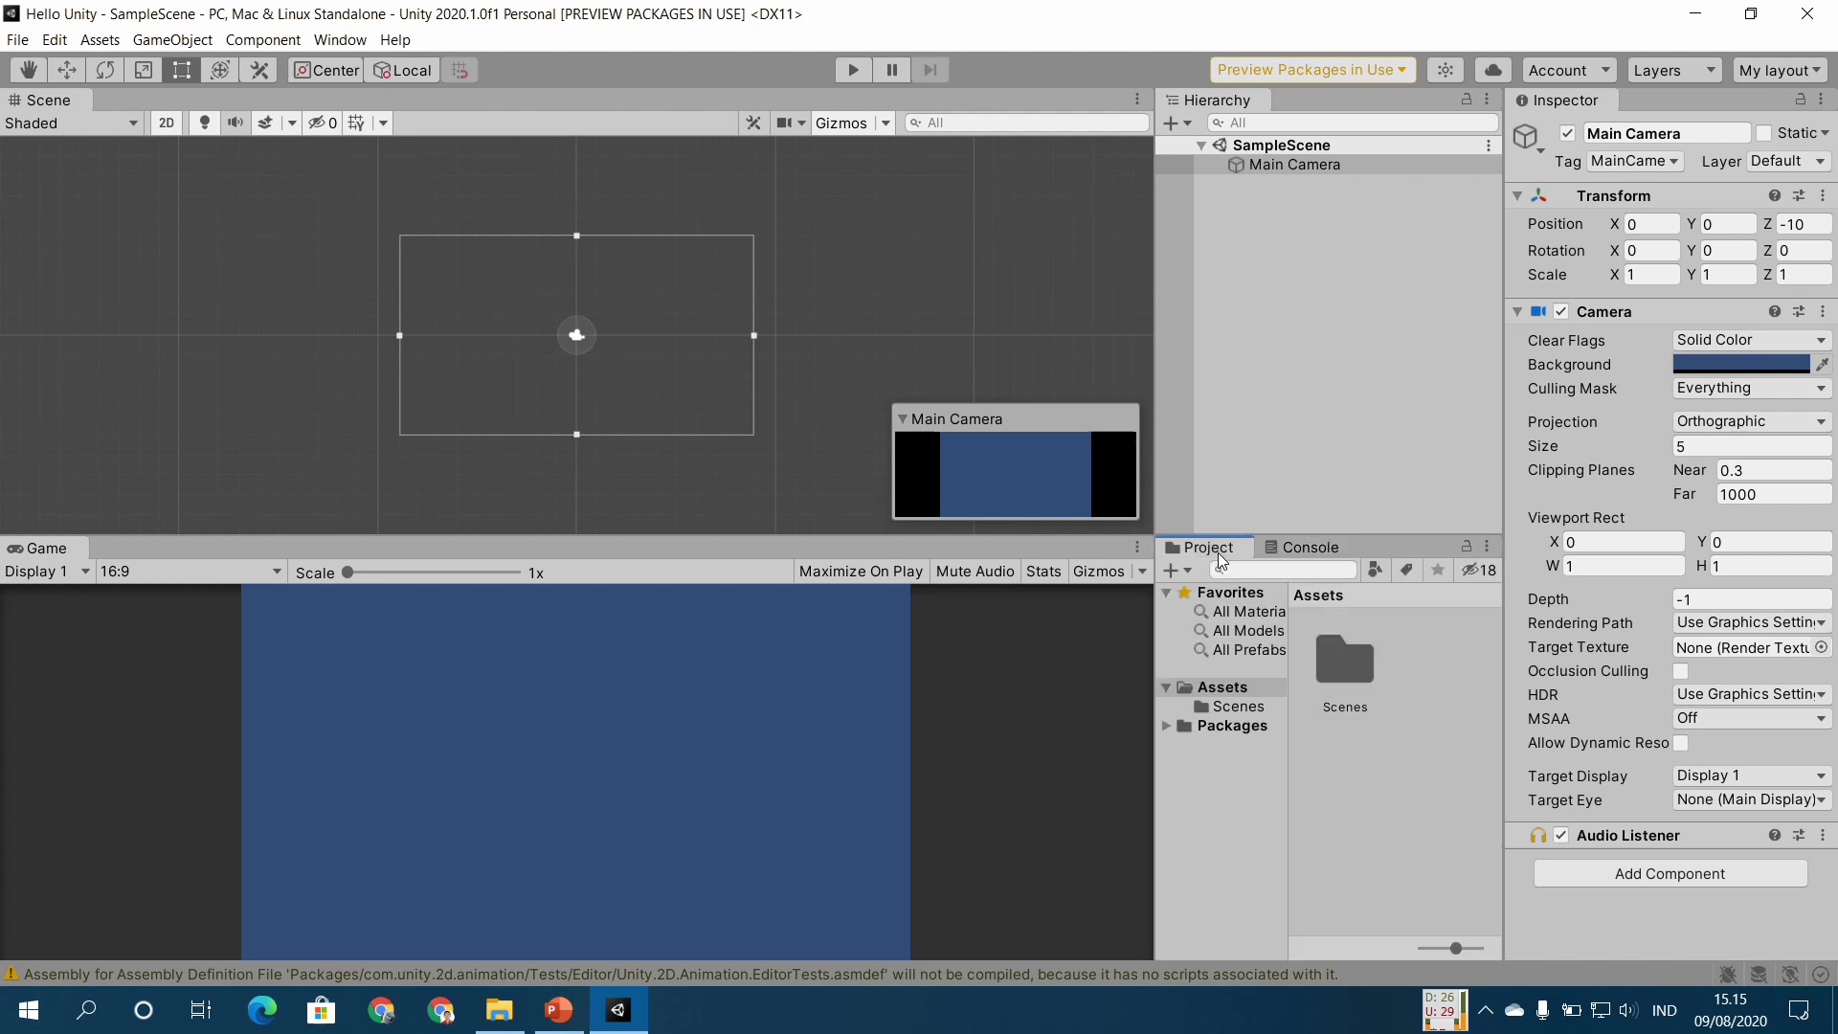
pyautogui.click(1302, 549)
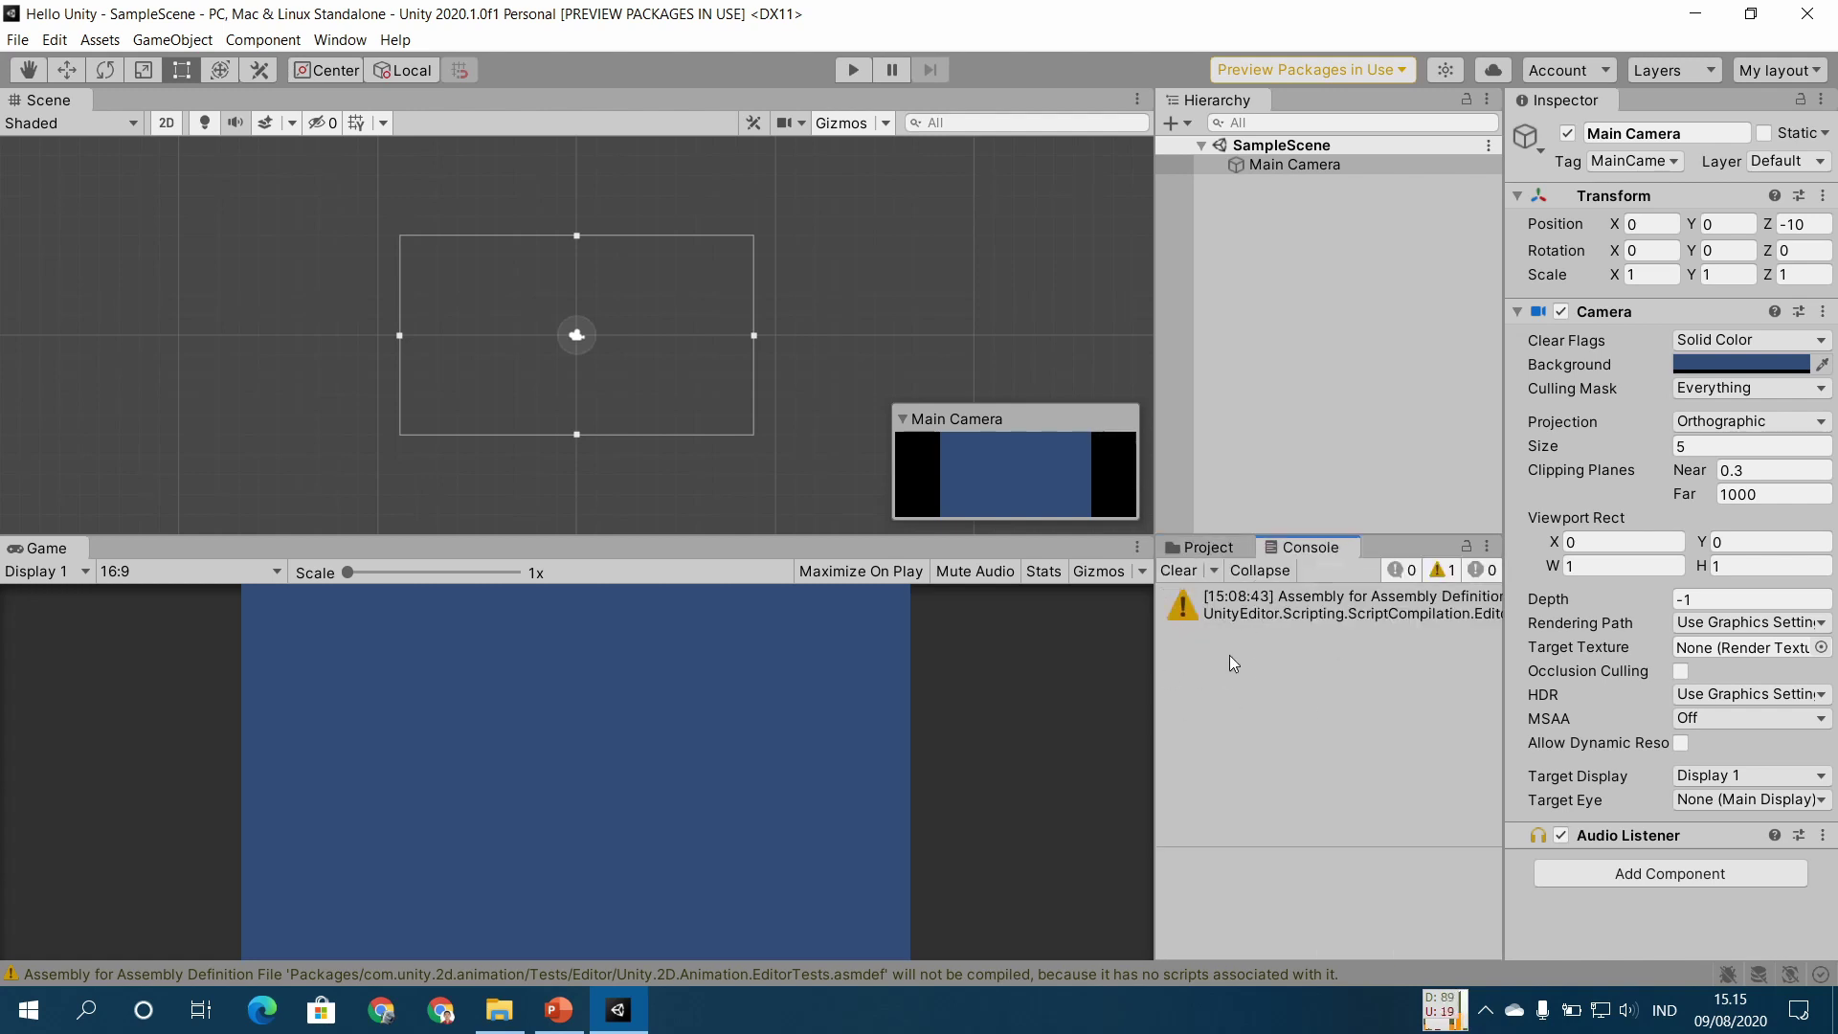
pyautogui.click(1208, 547)
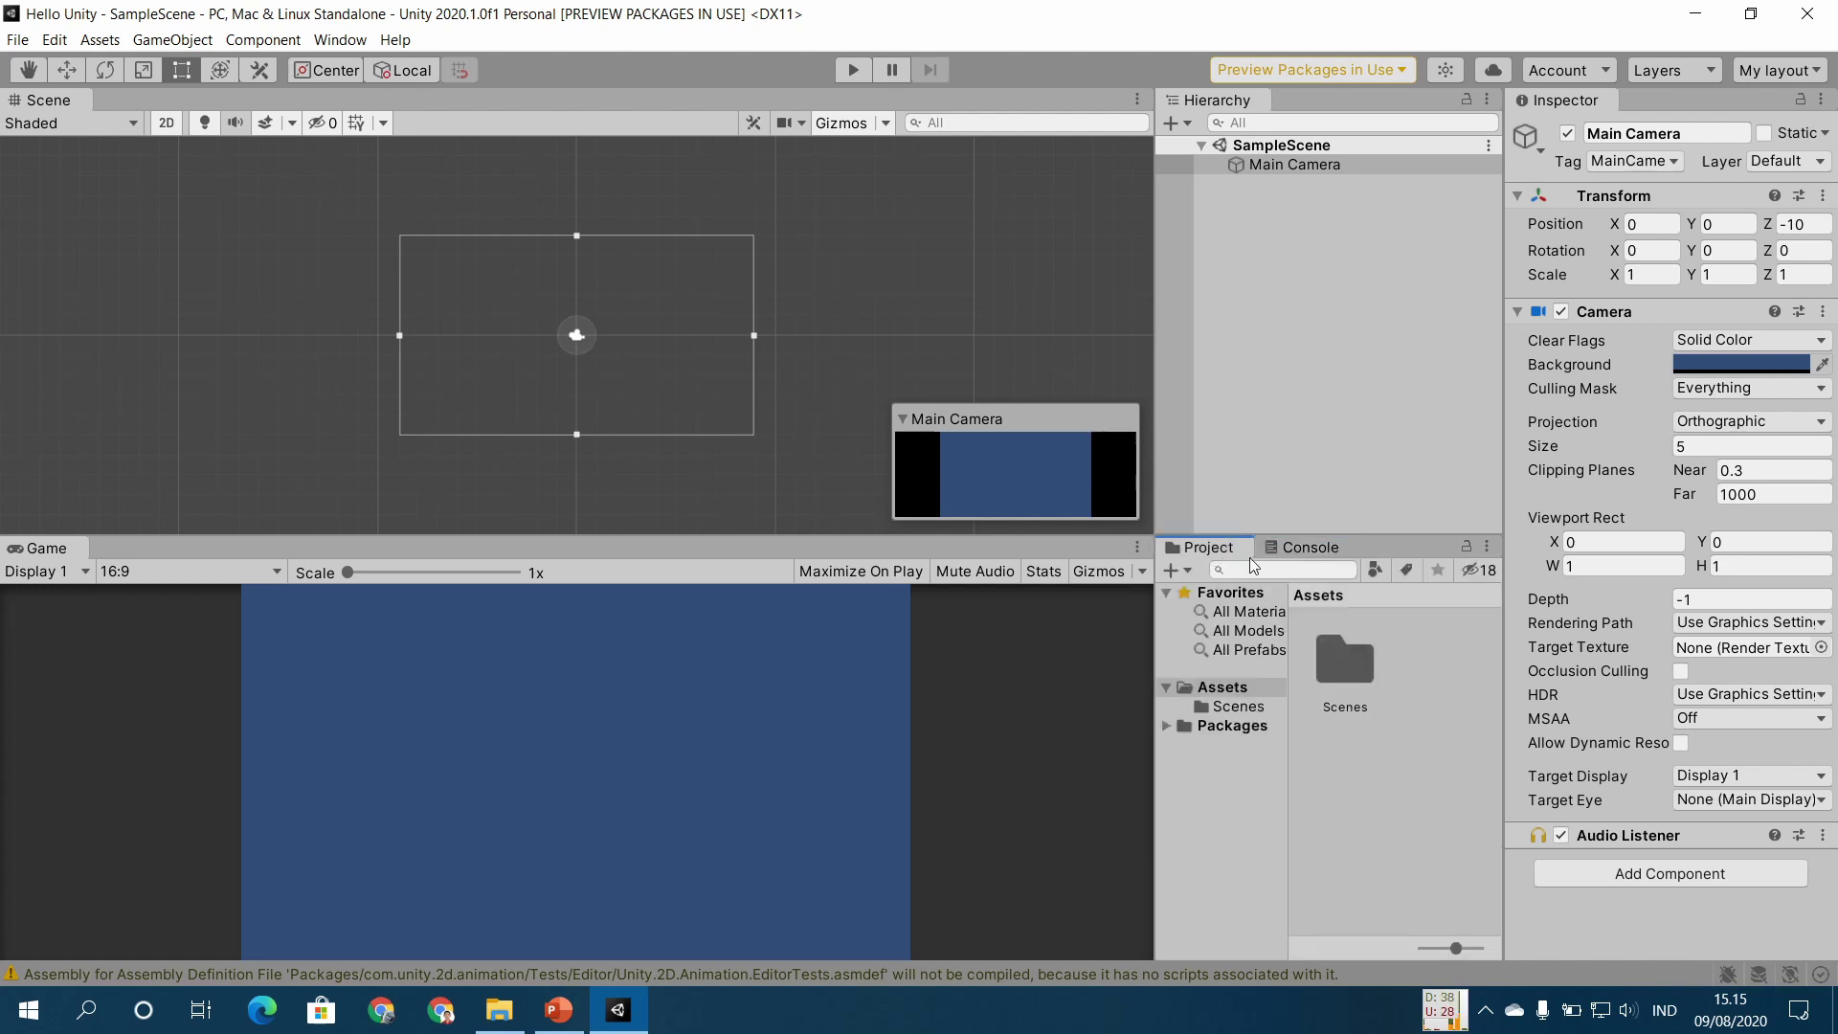
pyautogui.click(1308, 548)
pyautogui.click(1196, 547)
pyautogui.click(1297, 546)
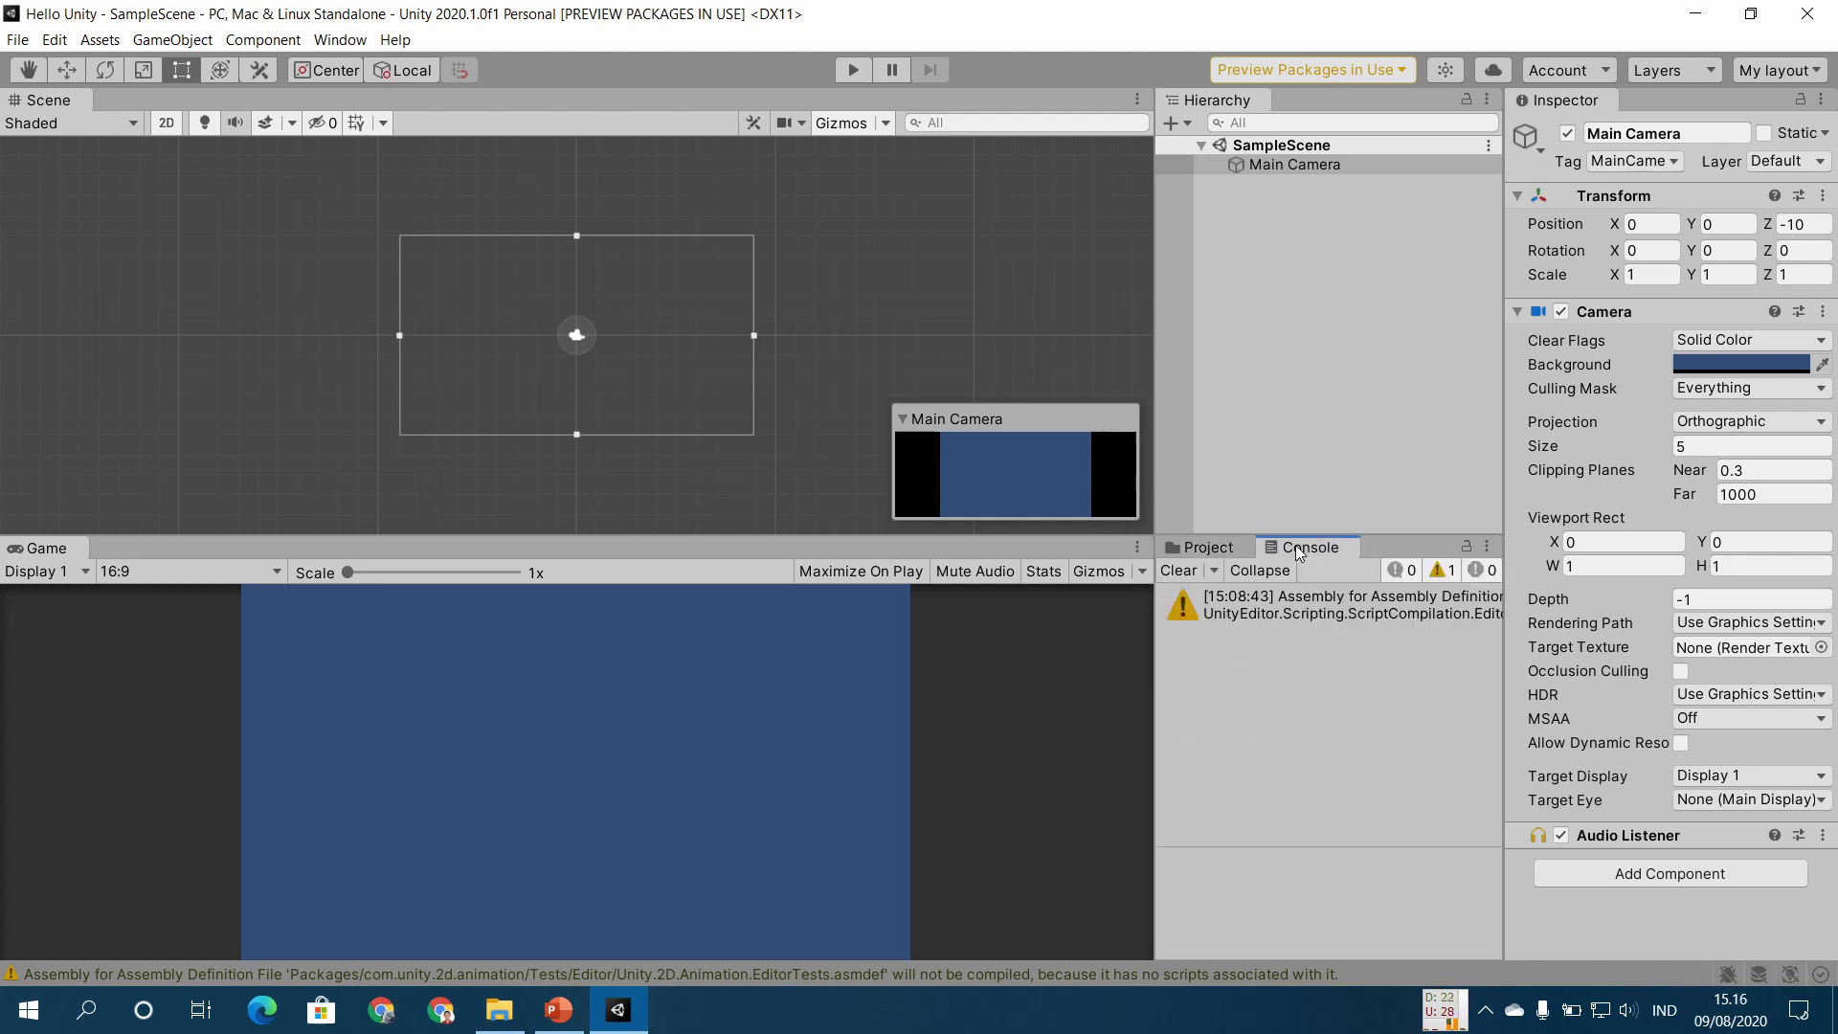
# Step: Return to the Project assets, select Main Camera, and reset the editor to the Default layout
pyautogui.click(1204, 547)
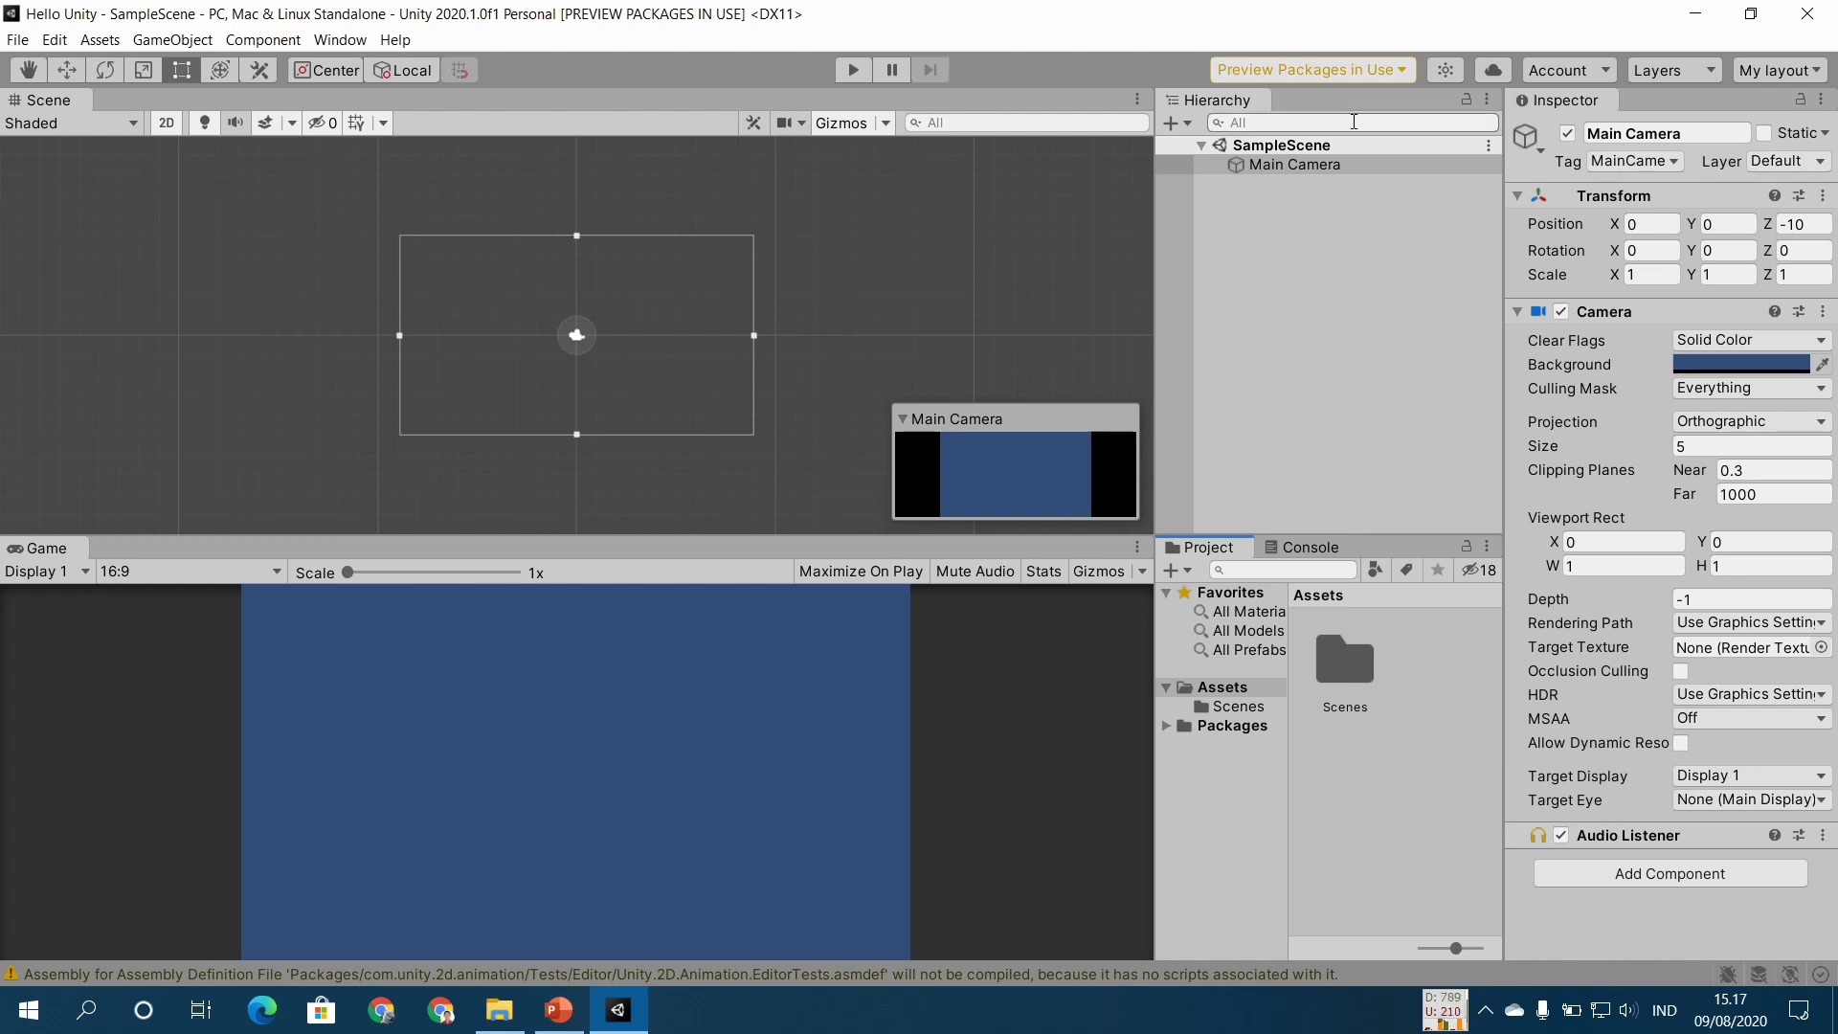
pyautogui.click(1314, 169)
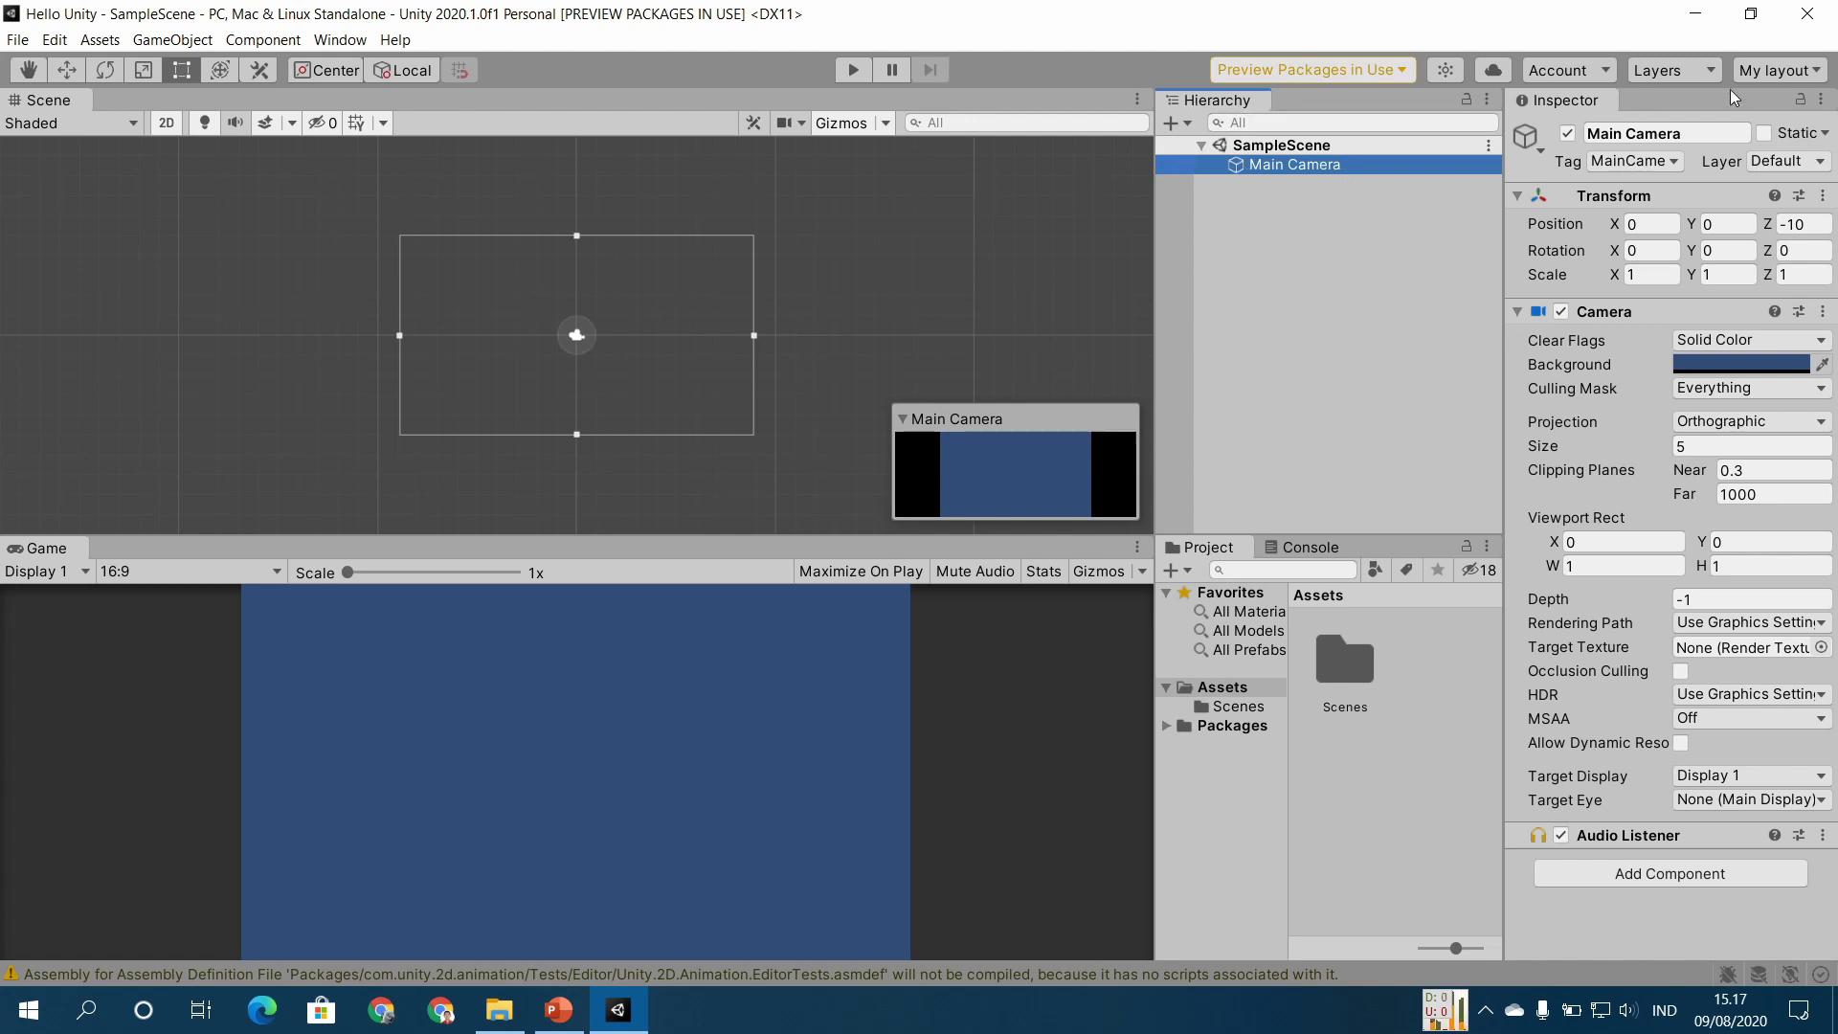
pyautogui.click(1773, 70)
pyautogui.click(1745, 144)
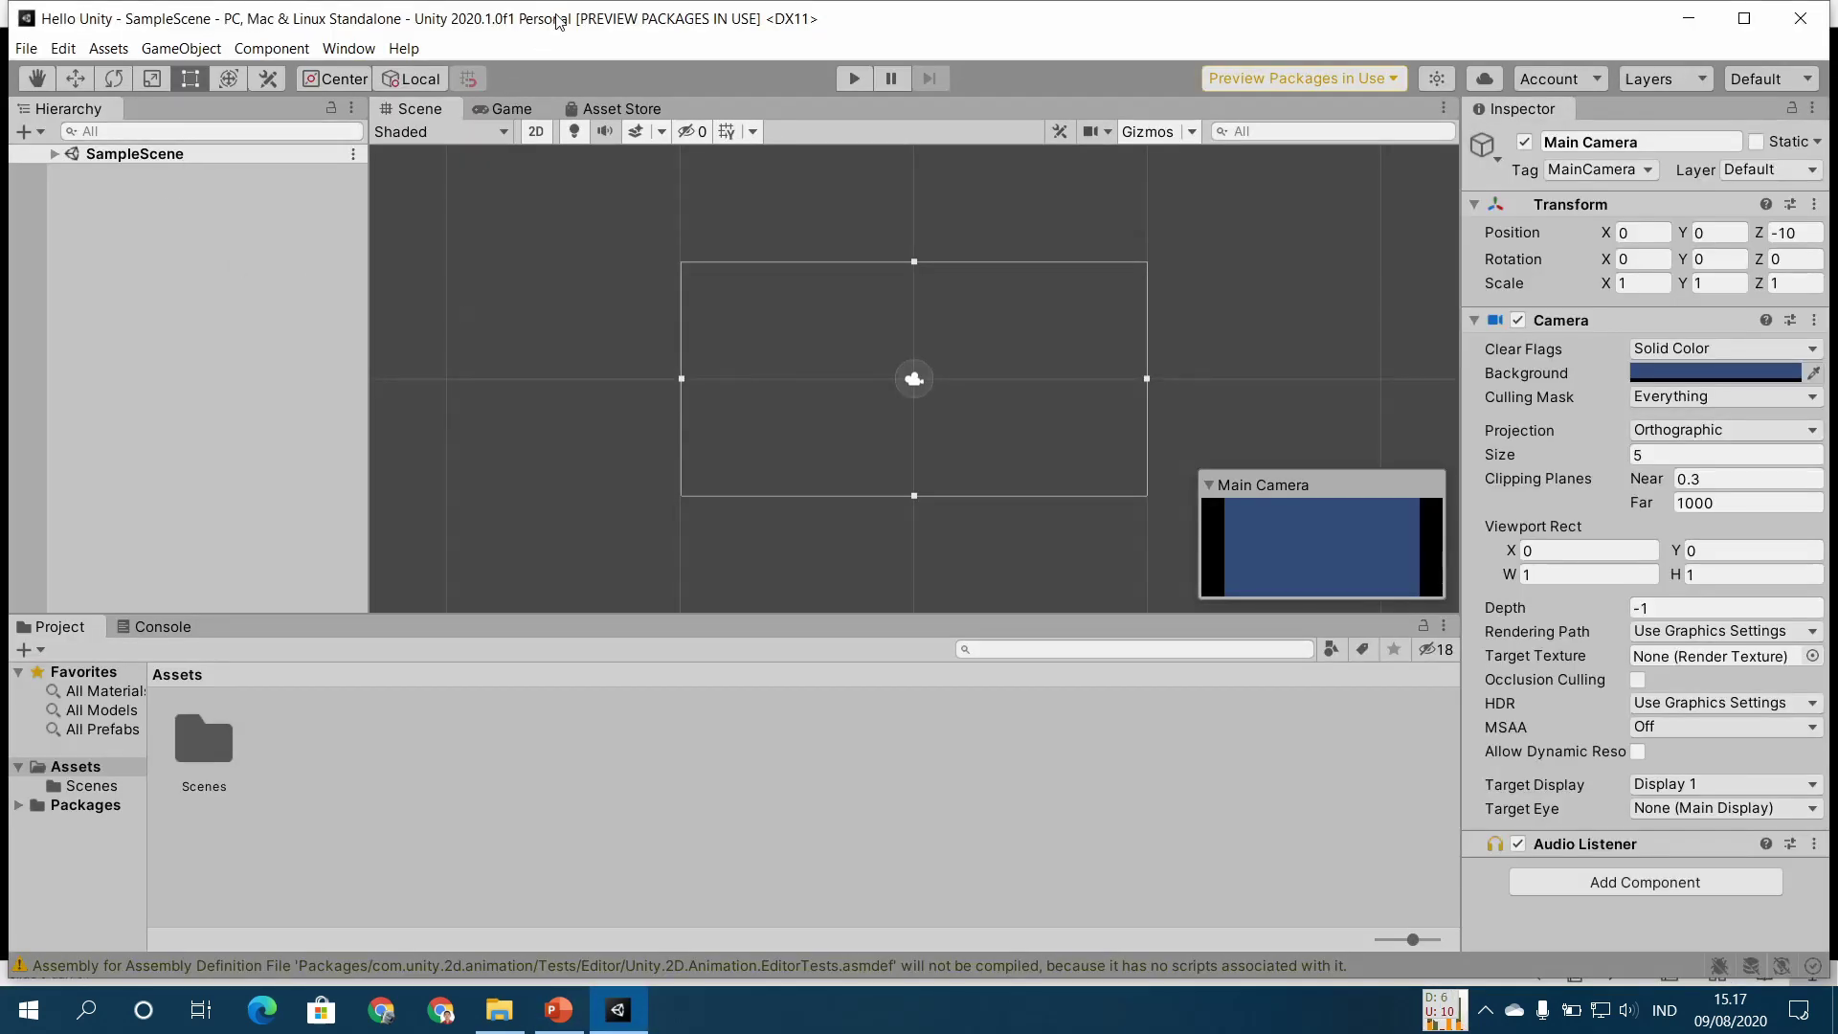
# Step: Maximize Unity, select Main Camera under SampleScene, and drag it out and back into the Hierarchy
pyautogui.doubleClick(558, 21)
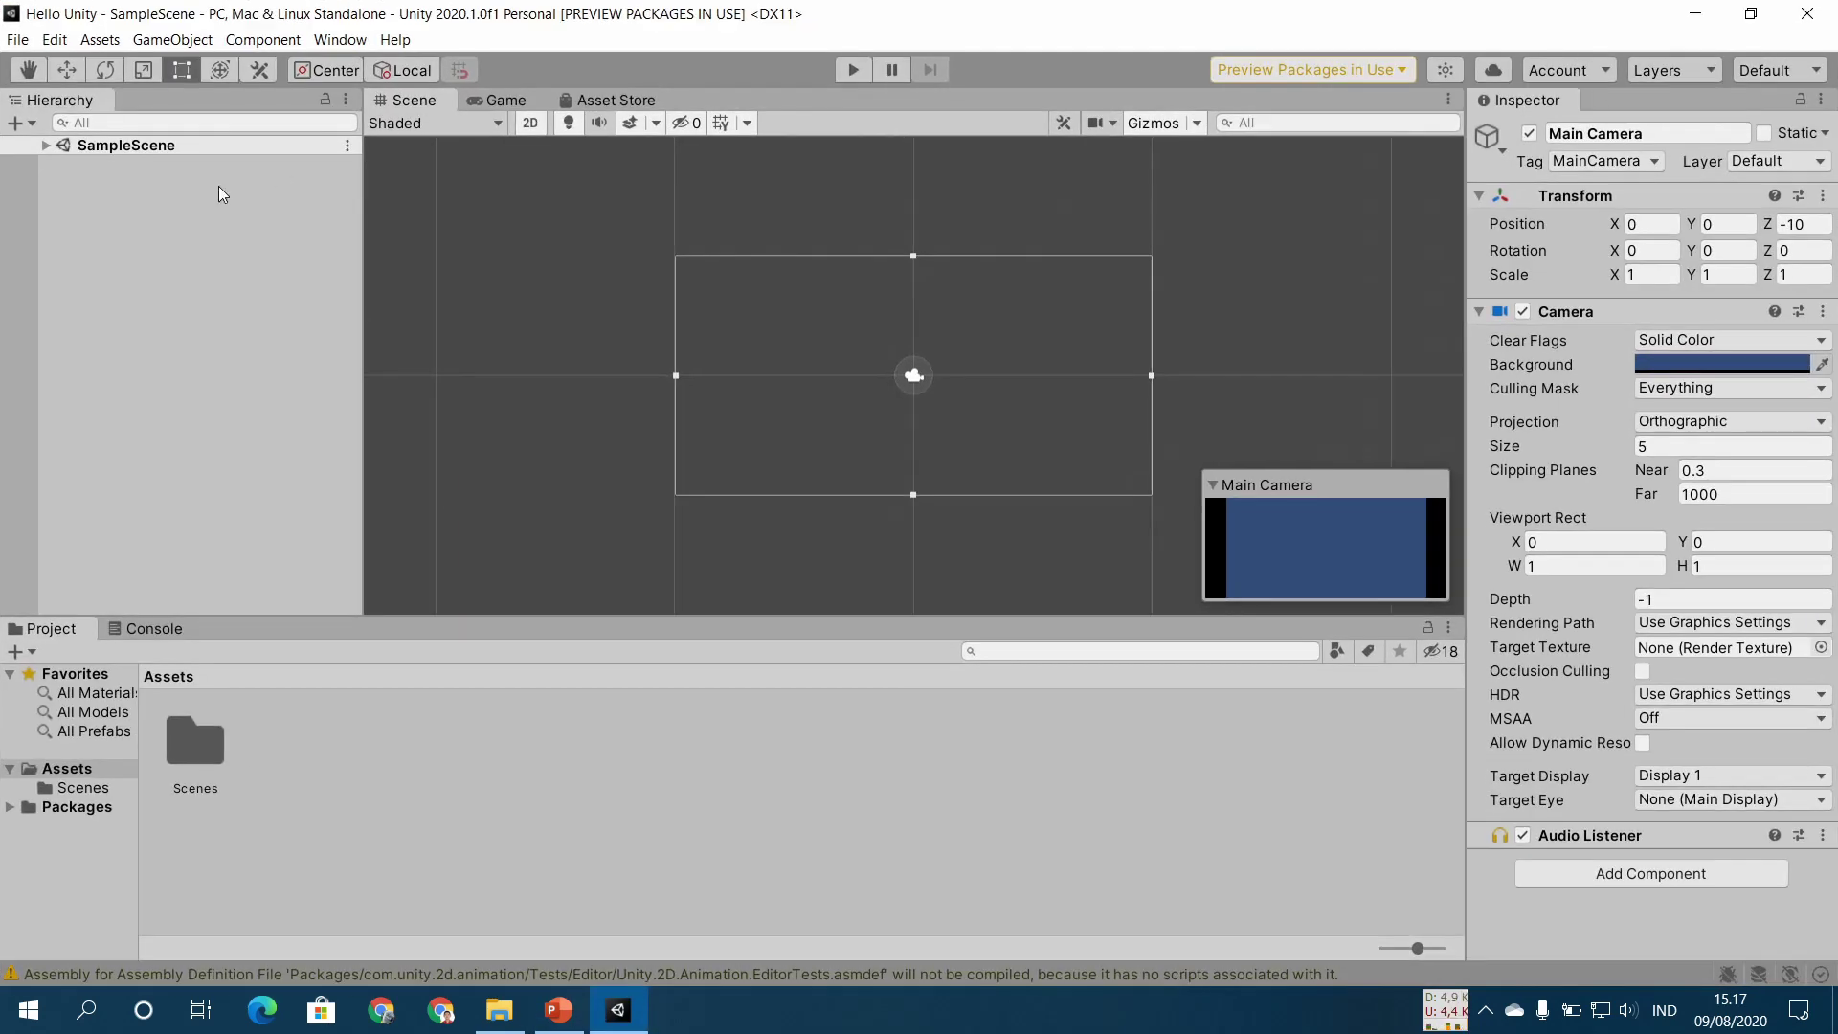
pyautogui.click(86, 169)
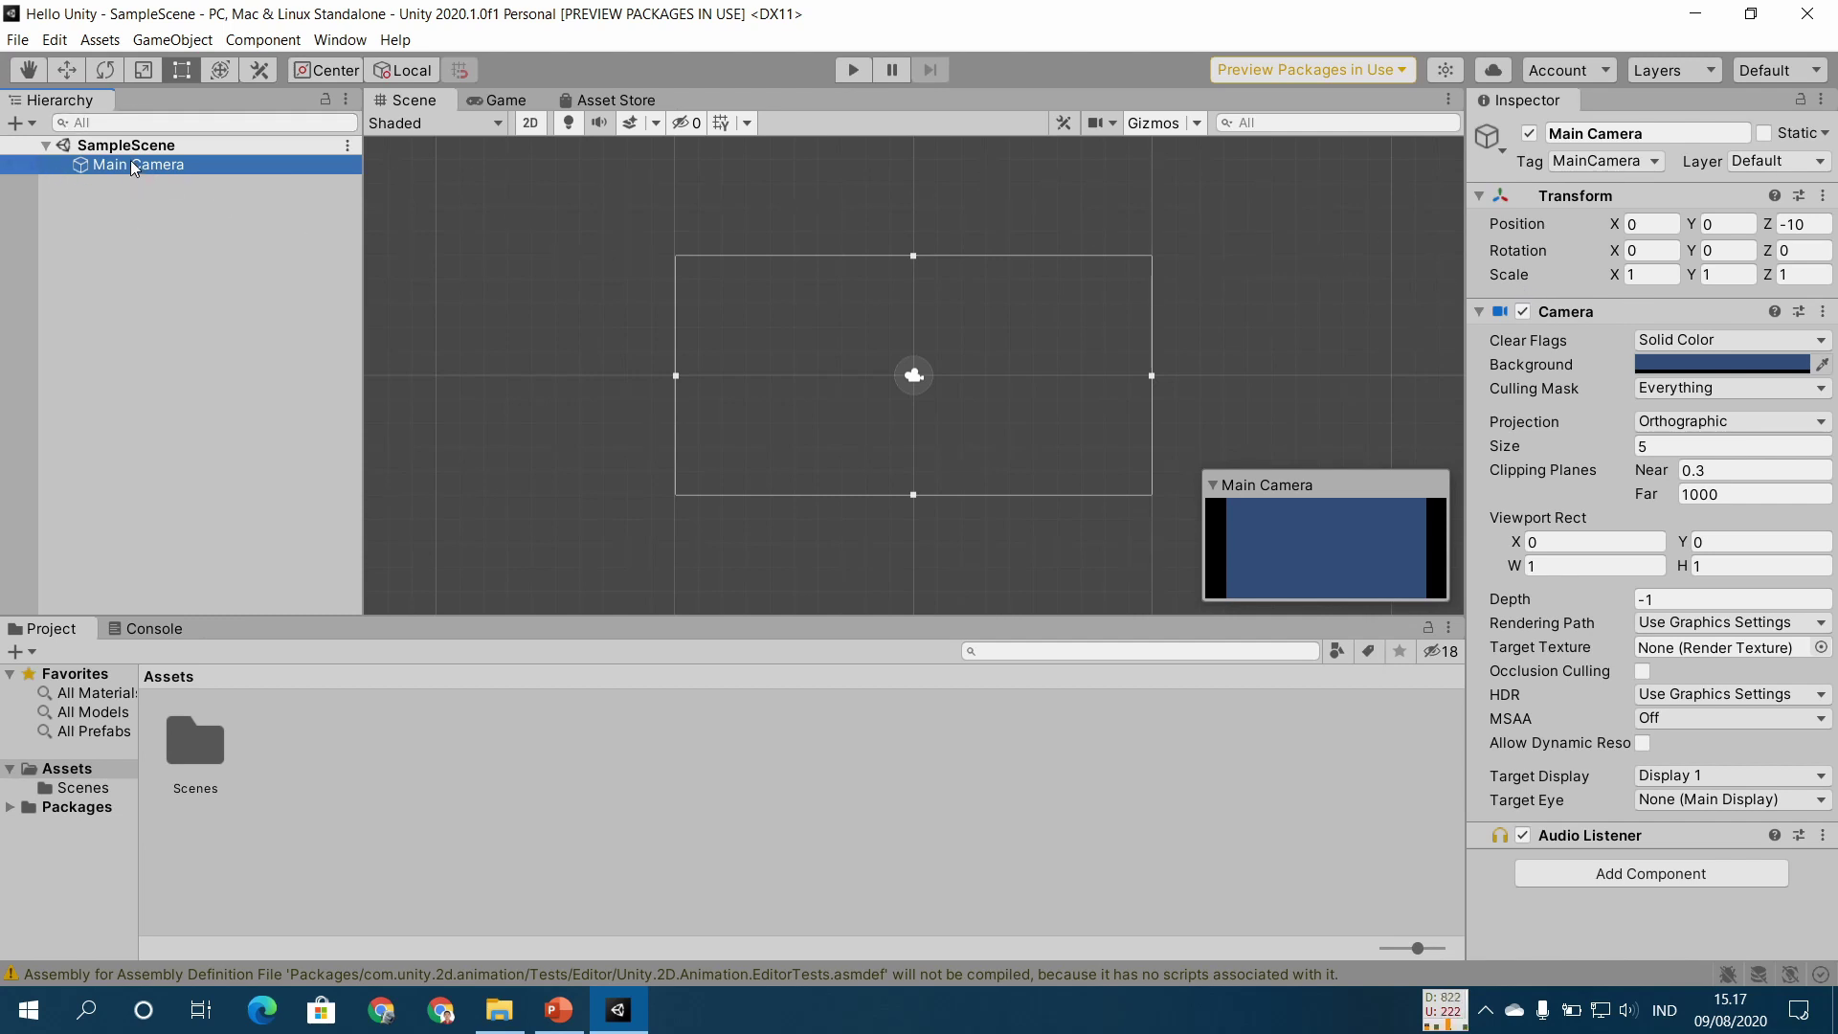
pyautogui.moveTo(131, 161)
pyautogui.mouseDown()
pyautogui.moveTo(1610, 463)
pyautogui.moveTo(1723, 454)
pyautogui.mouseUp()
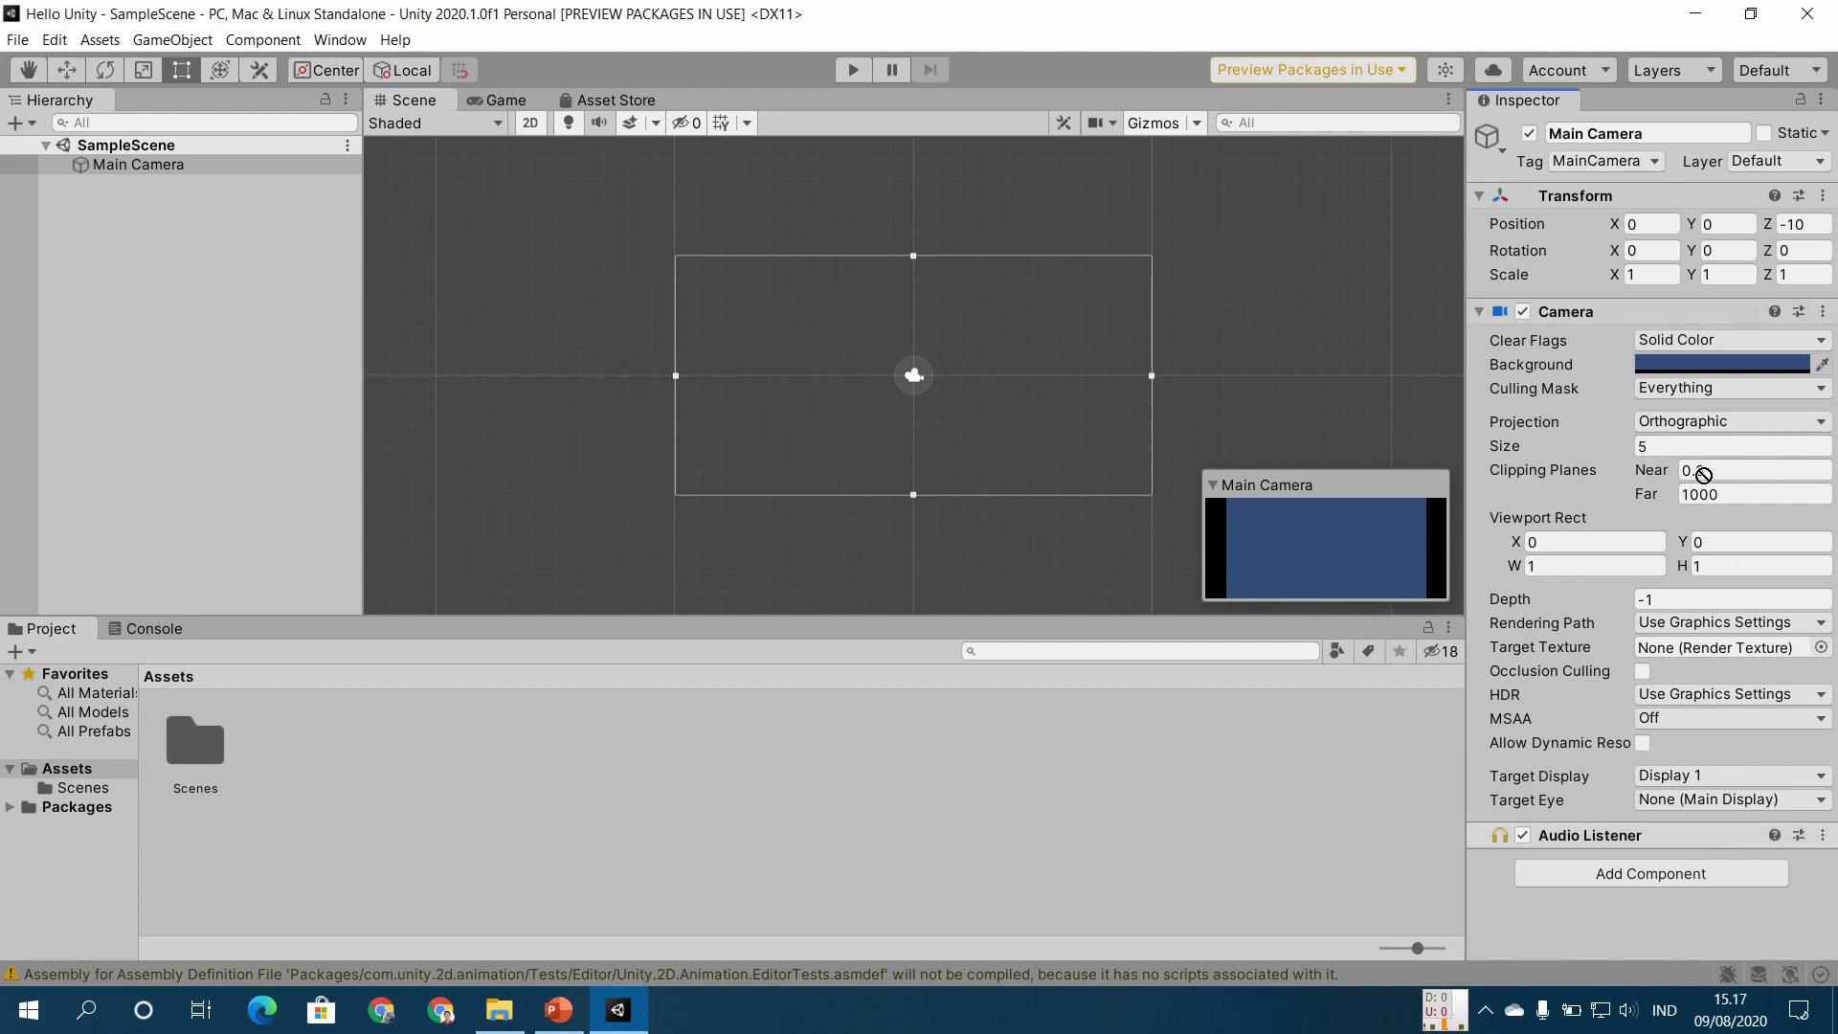
pyautogui.moveTo(1723, 453)
pyautogui.mouseDown()
pyautogui.moveTo(245, 244)
pyautogui.moveTo(1278, 394)
pyautogui.moveTo(1557, 364)
pyautogui.moveTo(1175, 369)
pyautogui.mouseUp()
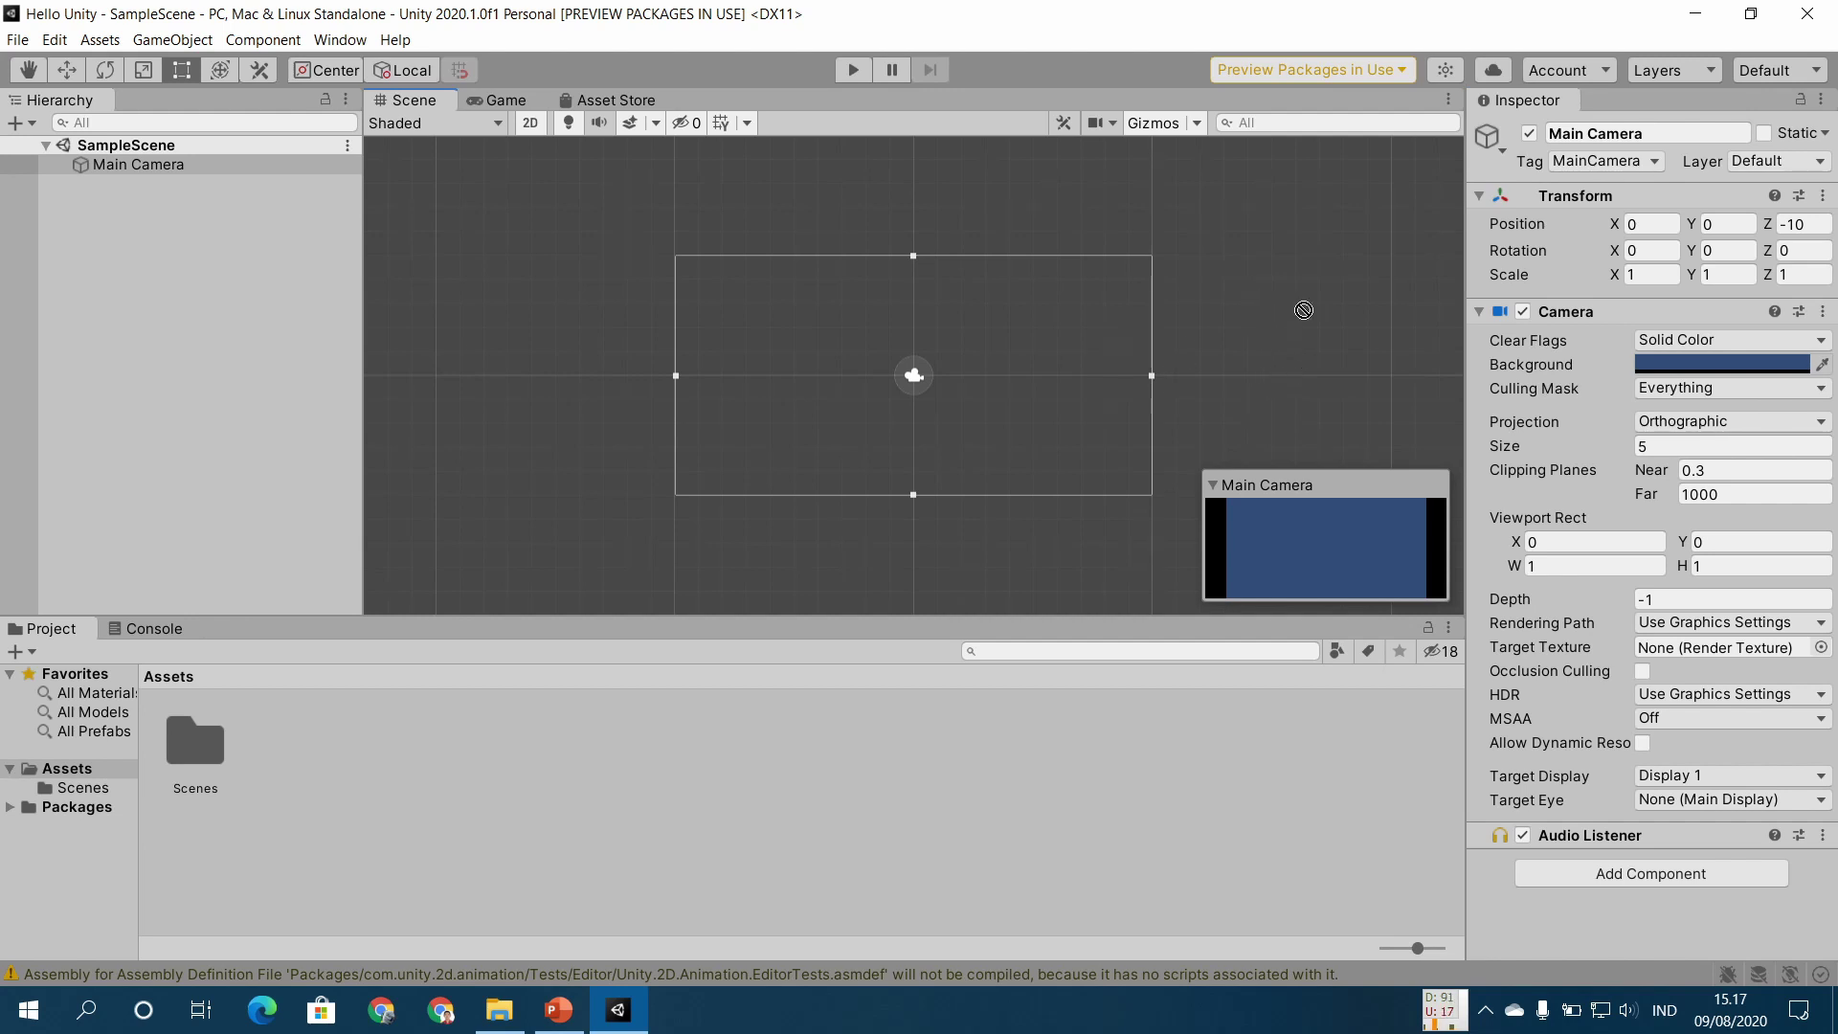
pyautogui.moveTo(1176, 369)
pyautogui.mouseDown()
pyautogui.moveTo(1302, 306)
pyautogui.moveTo(522, 300)
pyautogui.mouseUp()
pyautogui.moveTo(204, 750)
pyautogui.mouseDown()
pyautogui.moveTo(1710, 481)
pyautogui.moveTo(237, 728)
pyautogui.moveTo(212, 759)
pyautogui.moveTo(299, 753)
pyautogui.mouseUp()
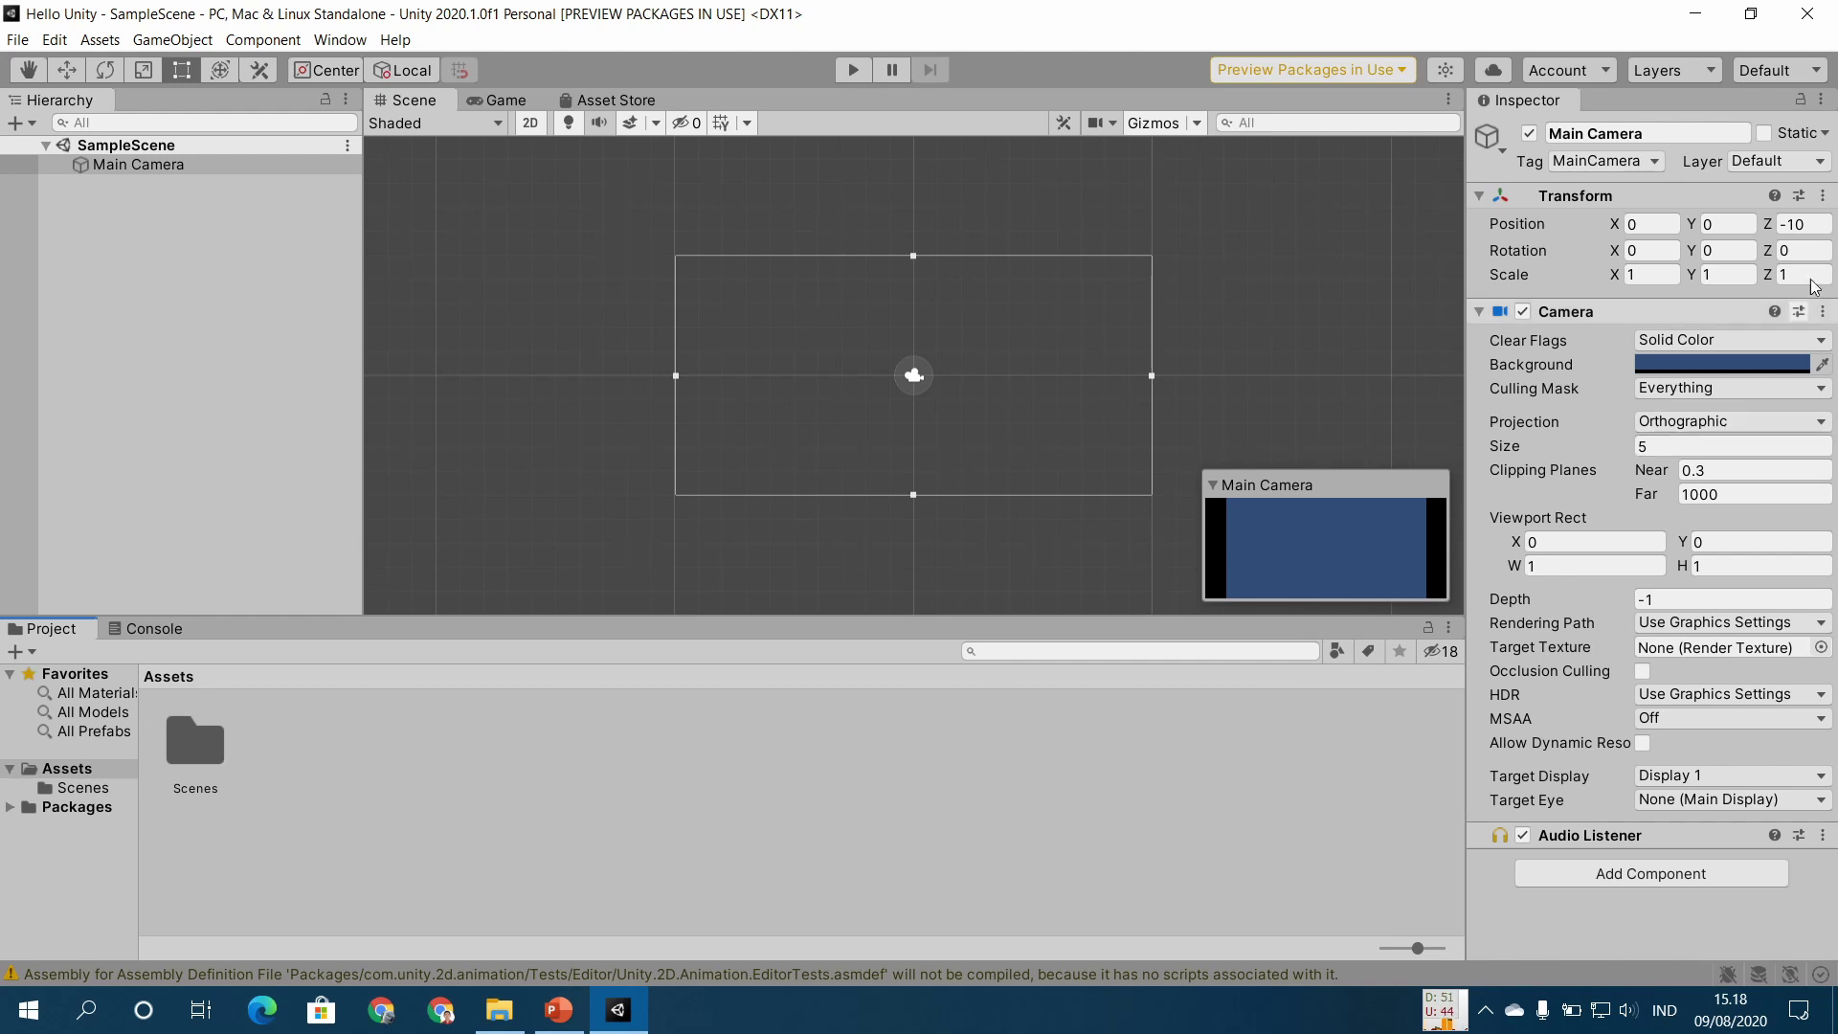
# Step: Switch the editor to the My layout preset with Scene stacked above Game
pyautogui.click(1770, 67)
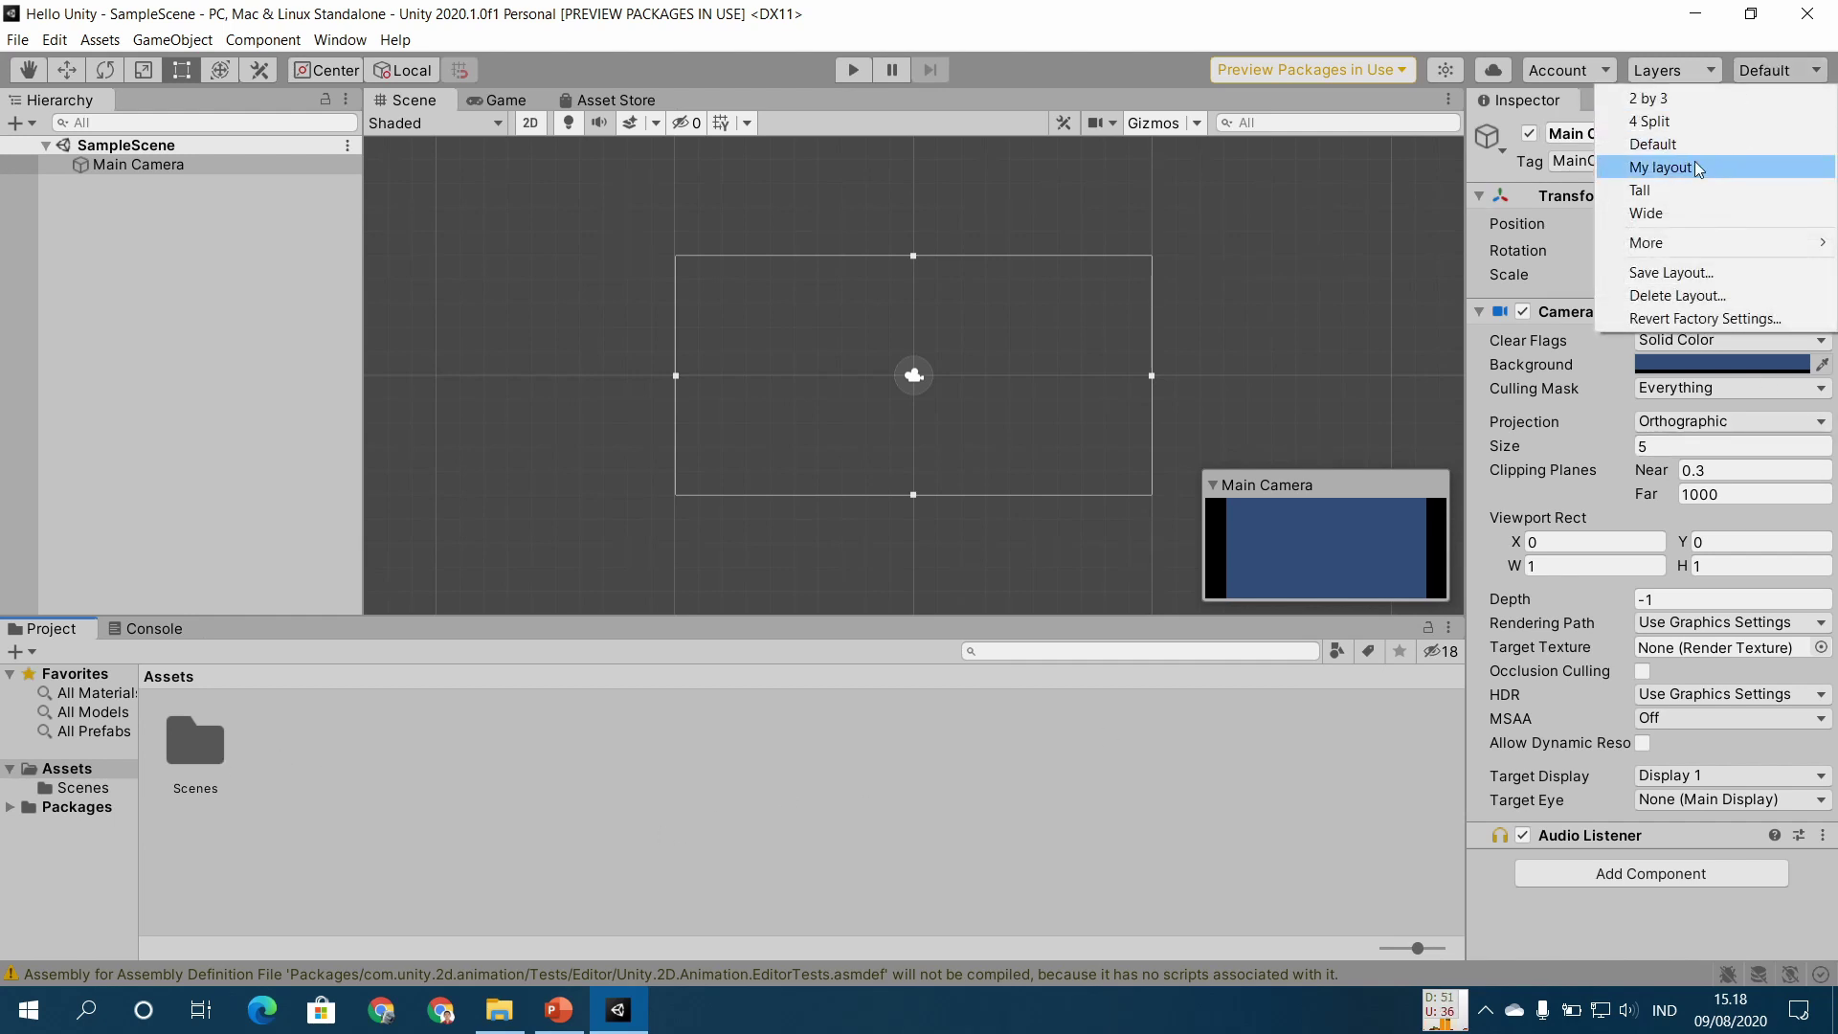
pyautogui.click(1662, 166)
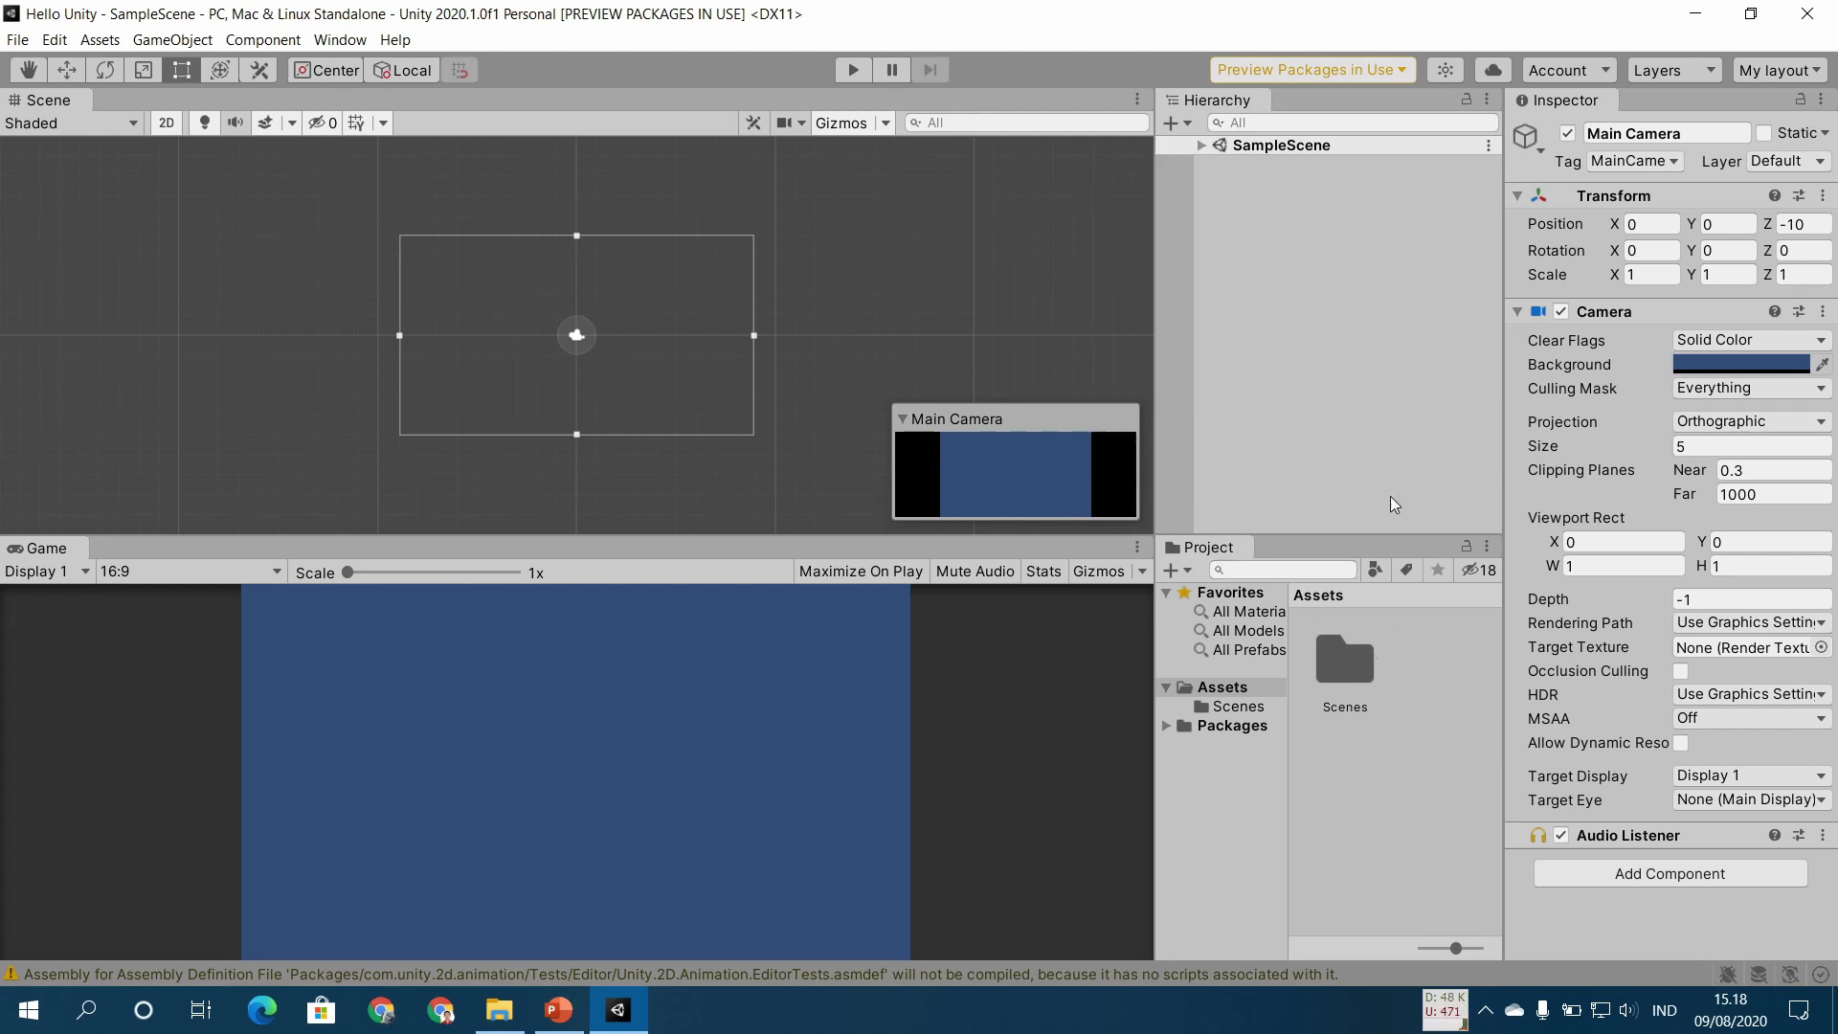
# Step: Open the Console from Window > General and dock it as a tab beside Project
pyautogui.click(337, 40)
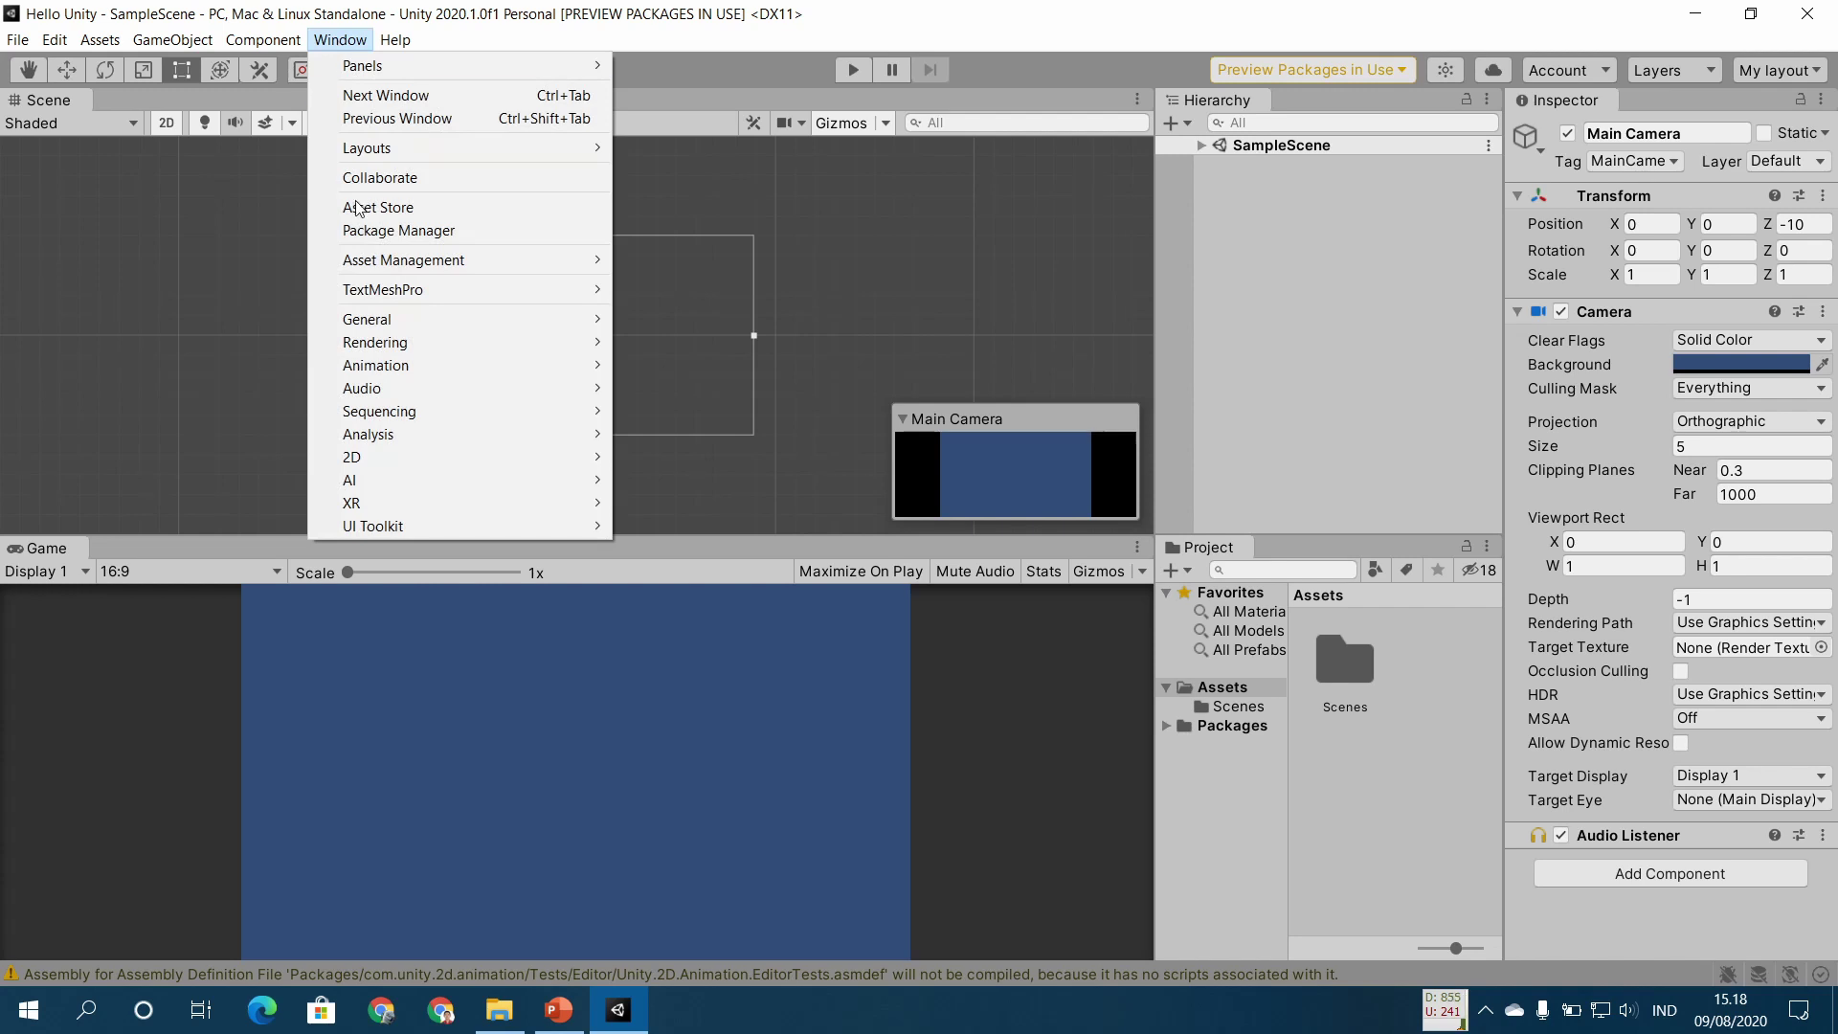
pyautogui.moveTo(433, 324)
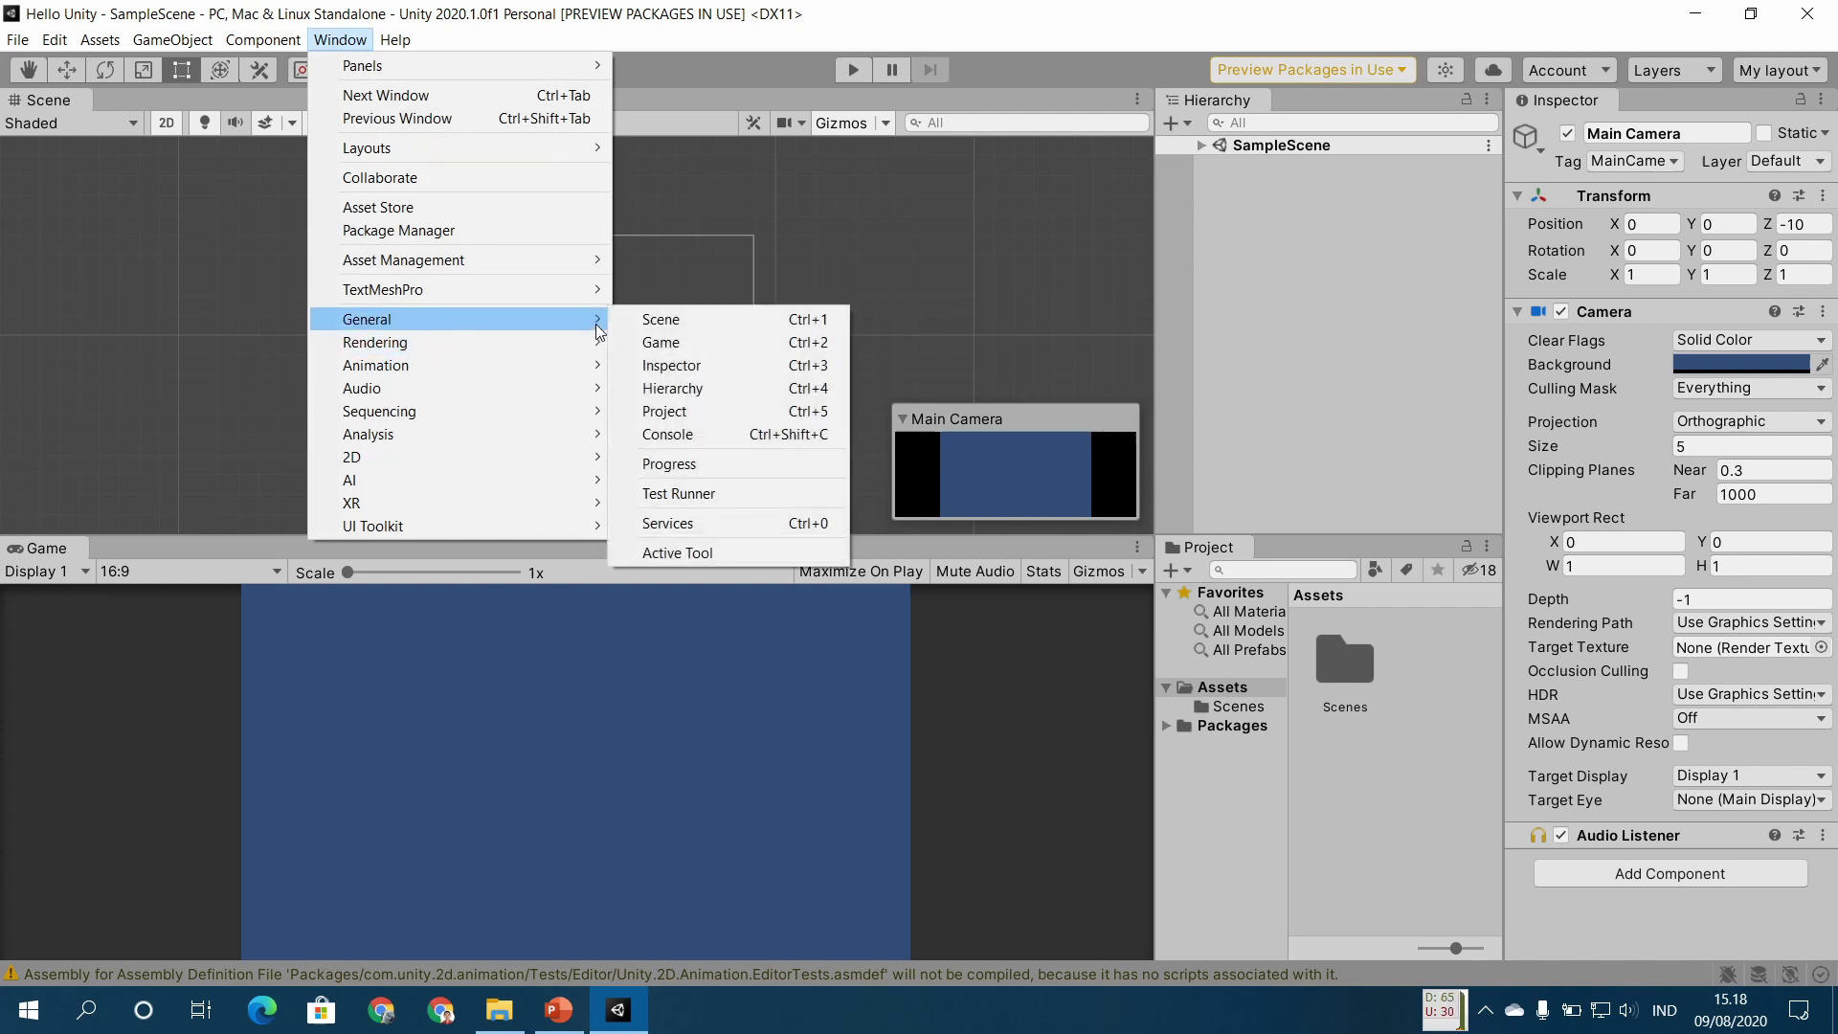
pyautogui.click(761, 433)
pyautogui.moveTo(320, 305)
pyautogui.mouseDown()
pyautogui.moveTo(1280, 561)
pyautogui.moveTo(1272, 578)
pyautogui.mouseUp()
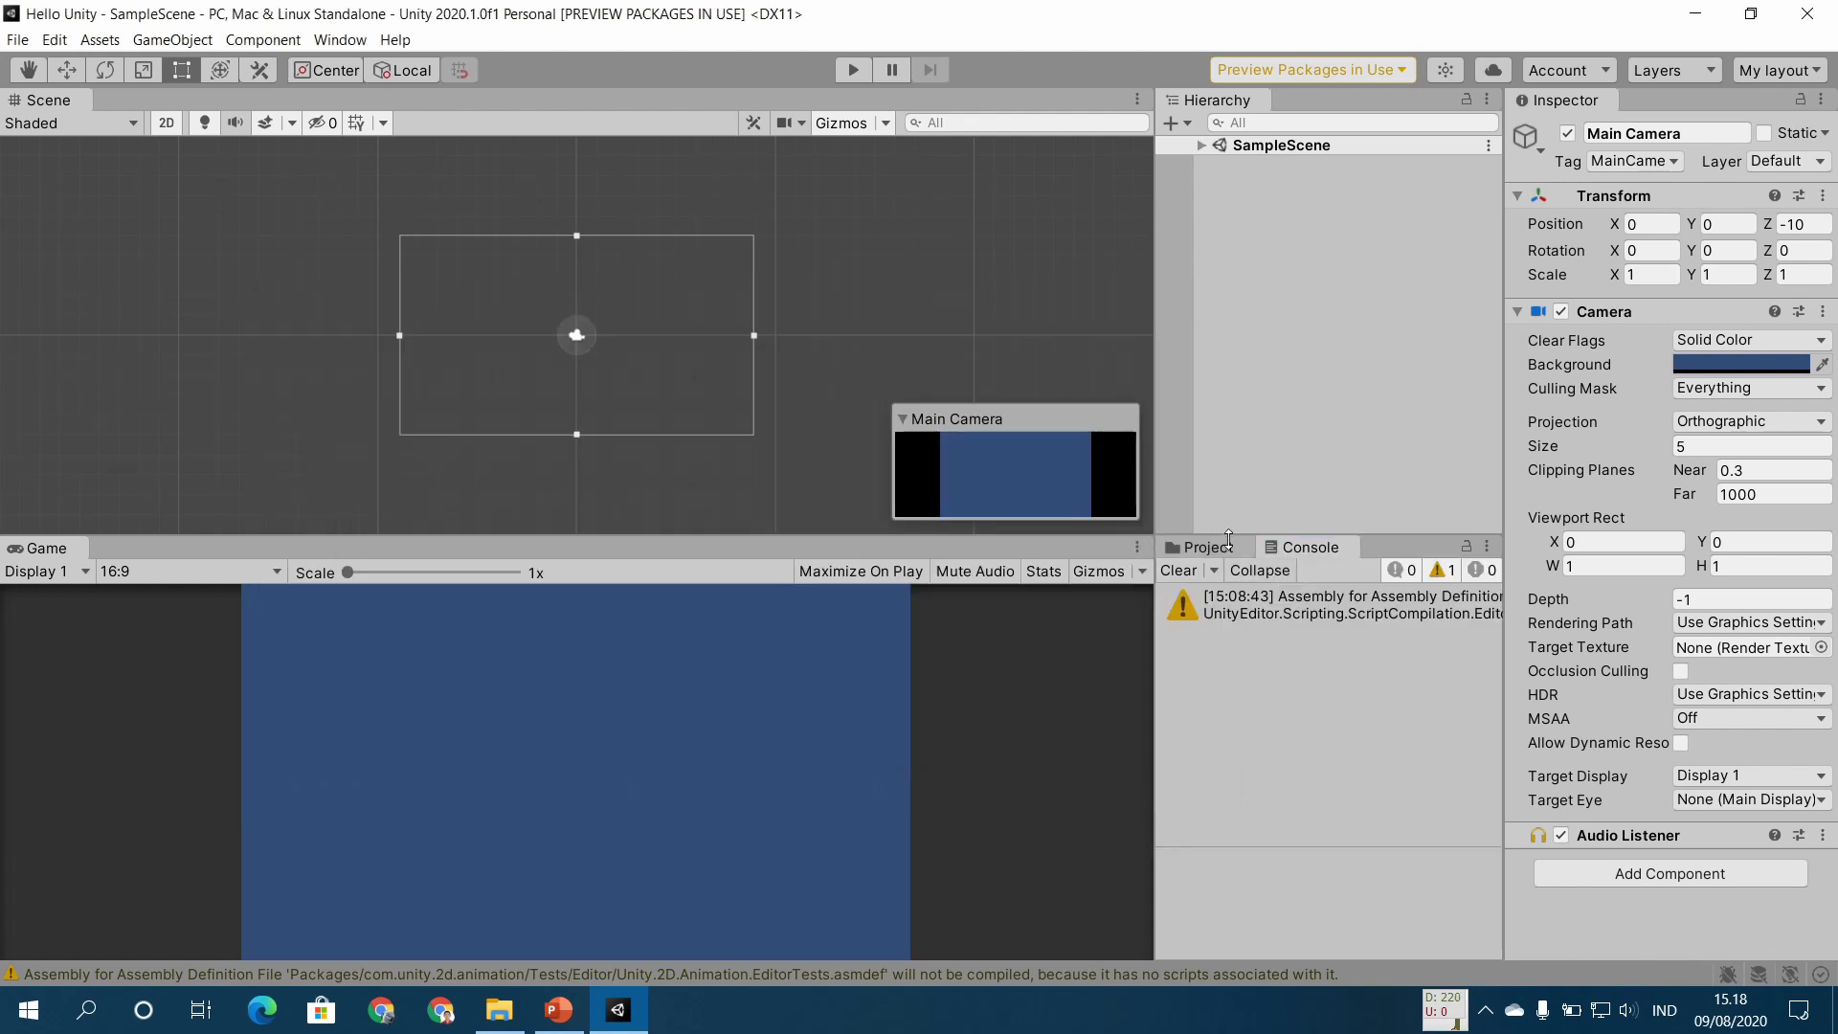
pyautogui.click(1216, 547)
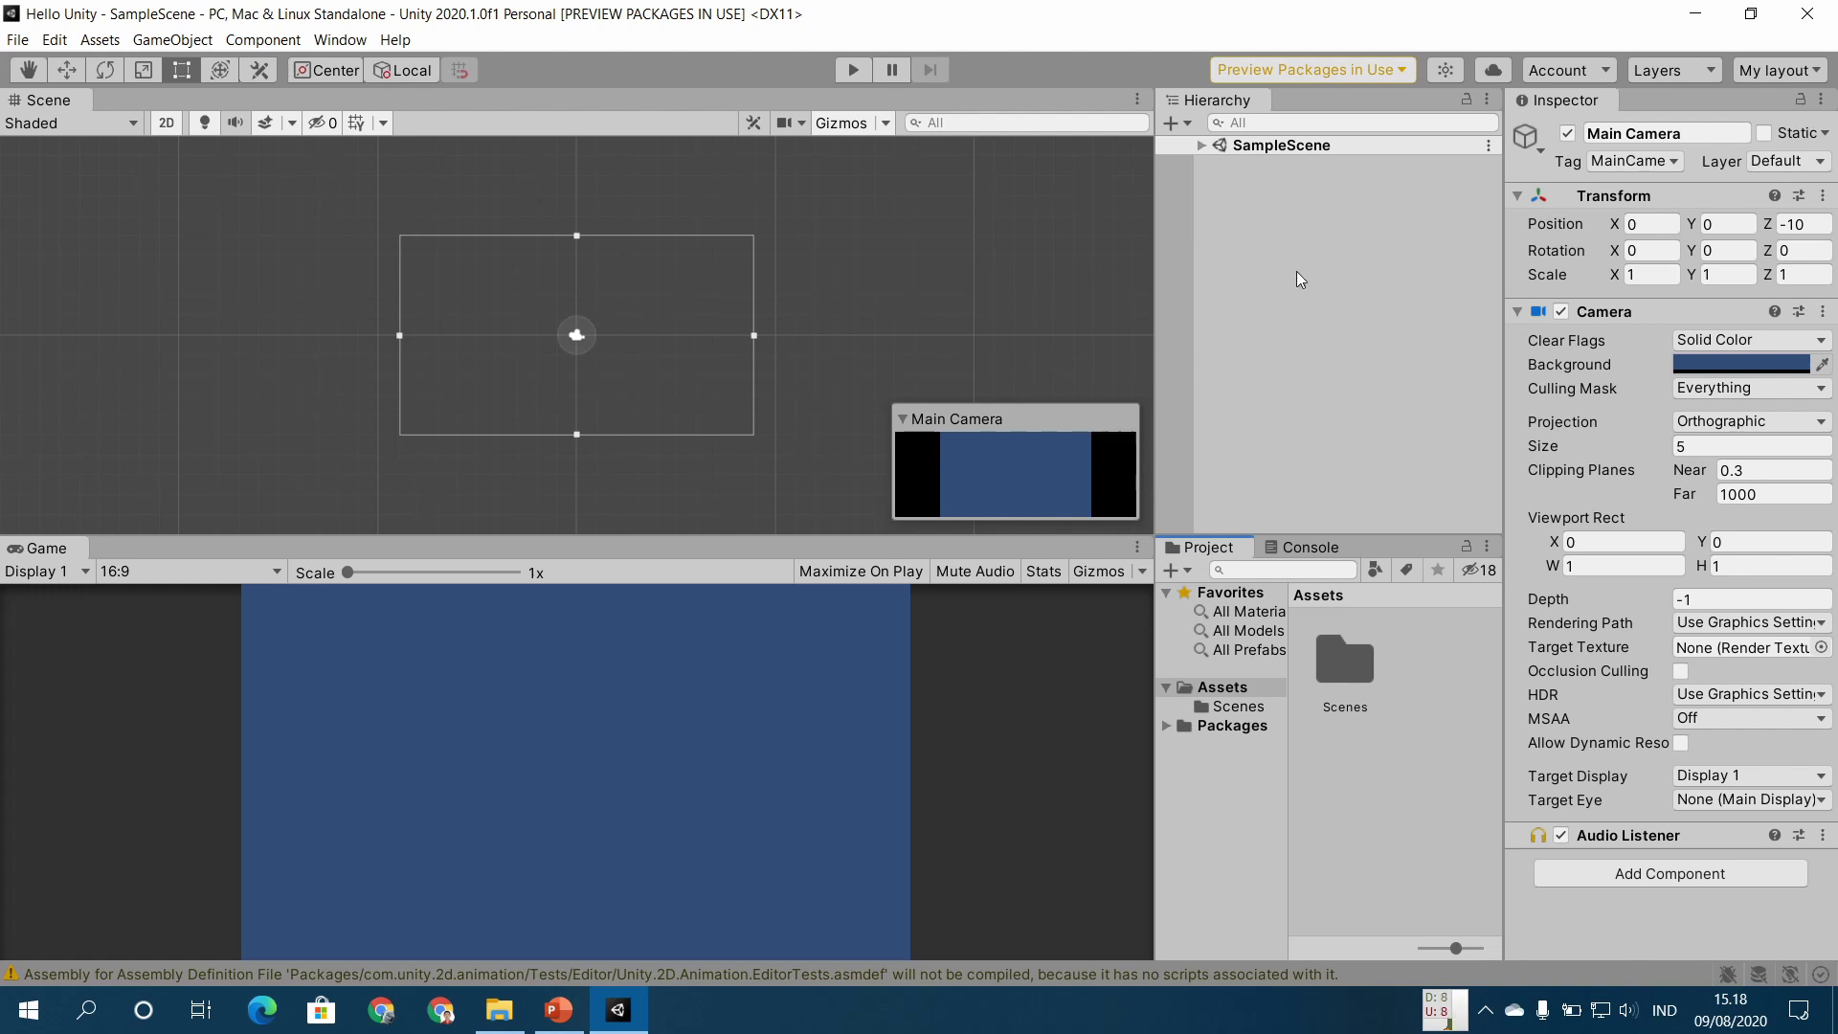
# Step: Save the arrangement with the docked Console under the layout name 'My layout'
pyautogui.click(1768, 77)
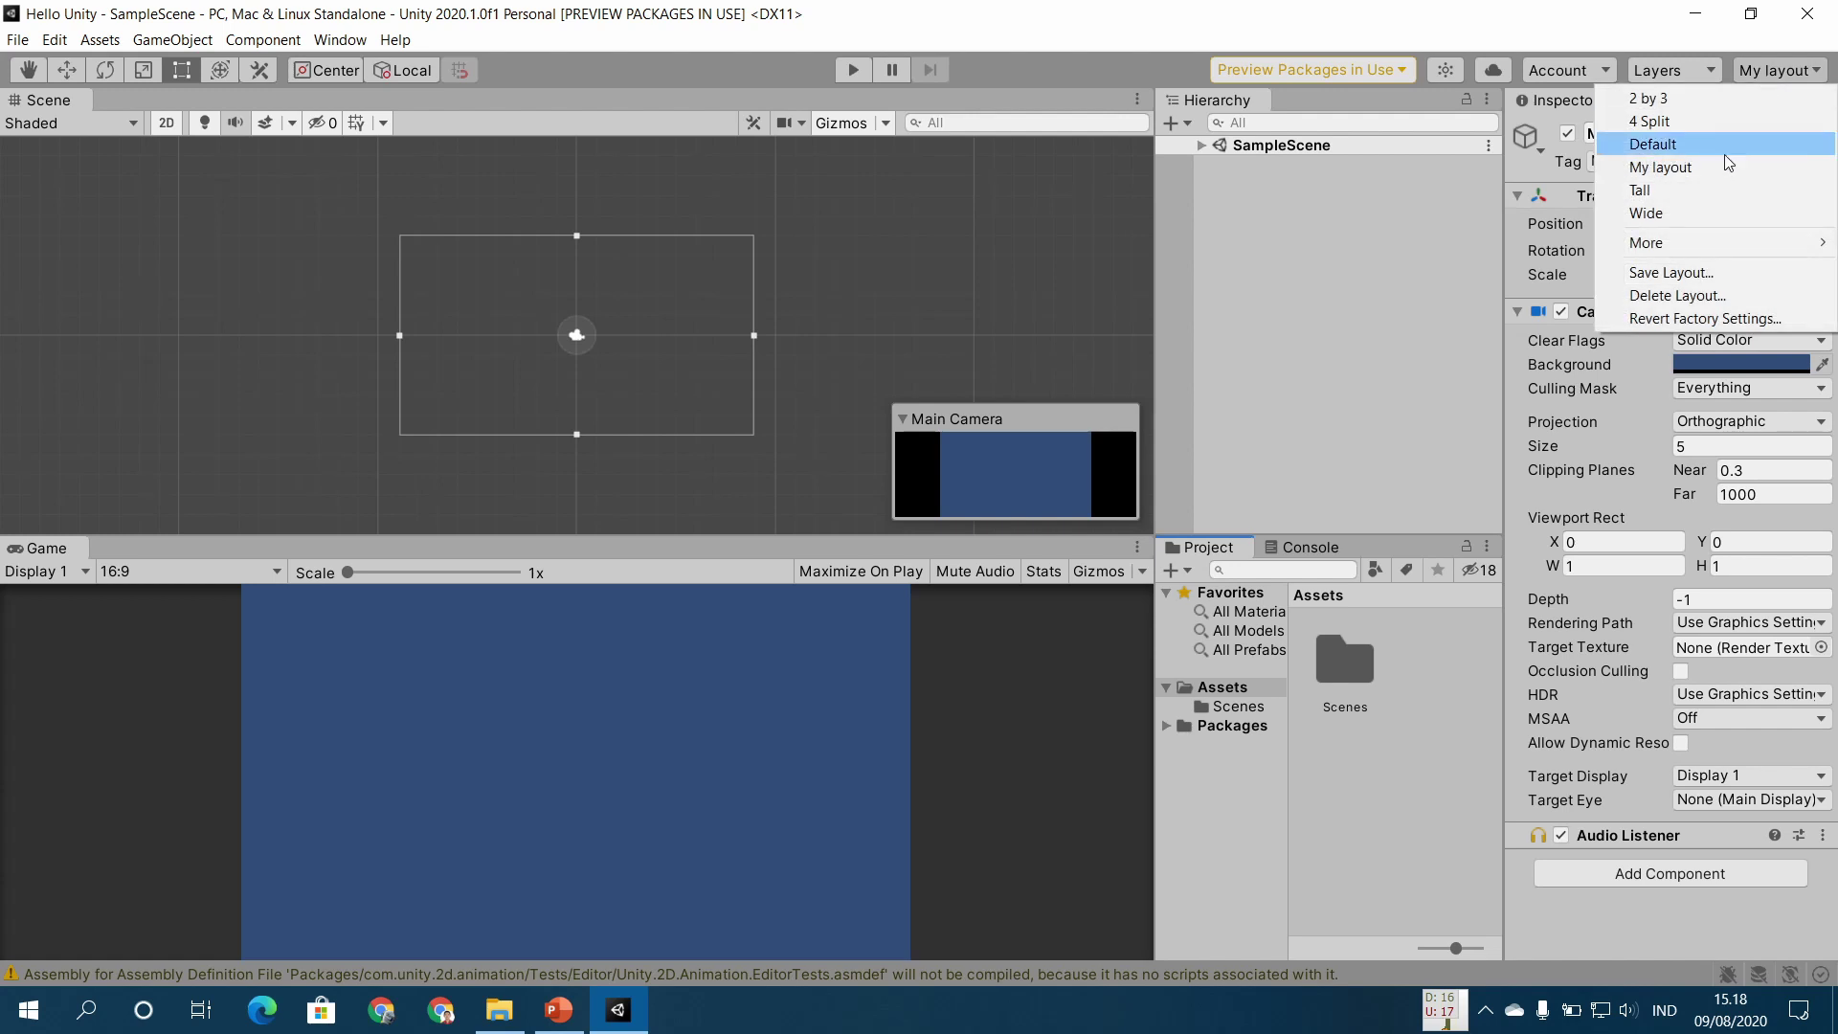
pyautogui.click(1804, 77)
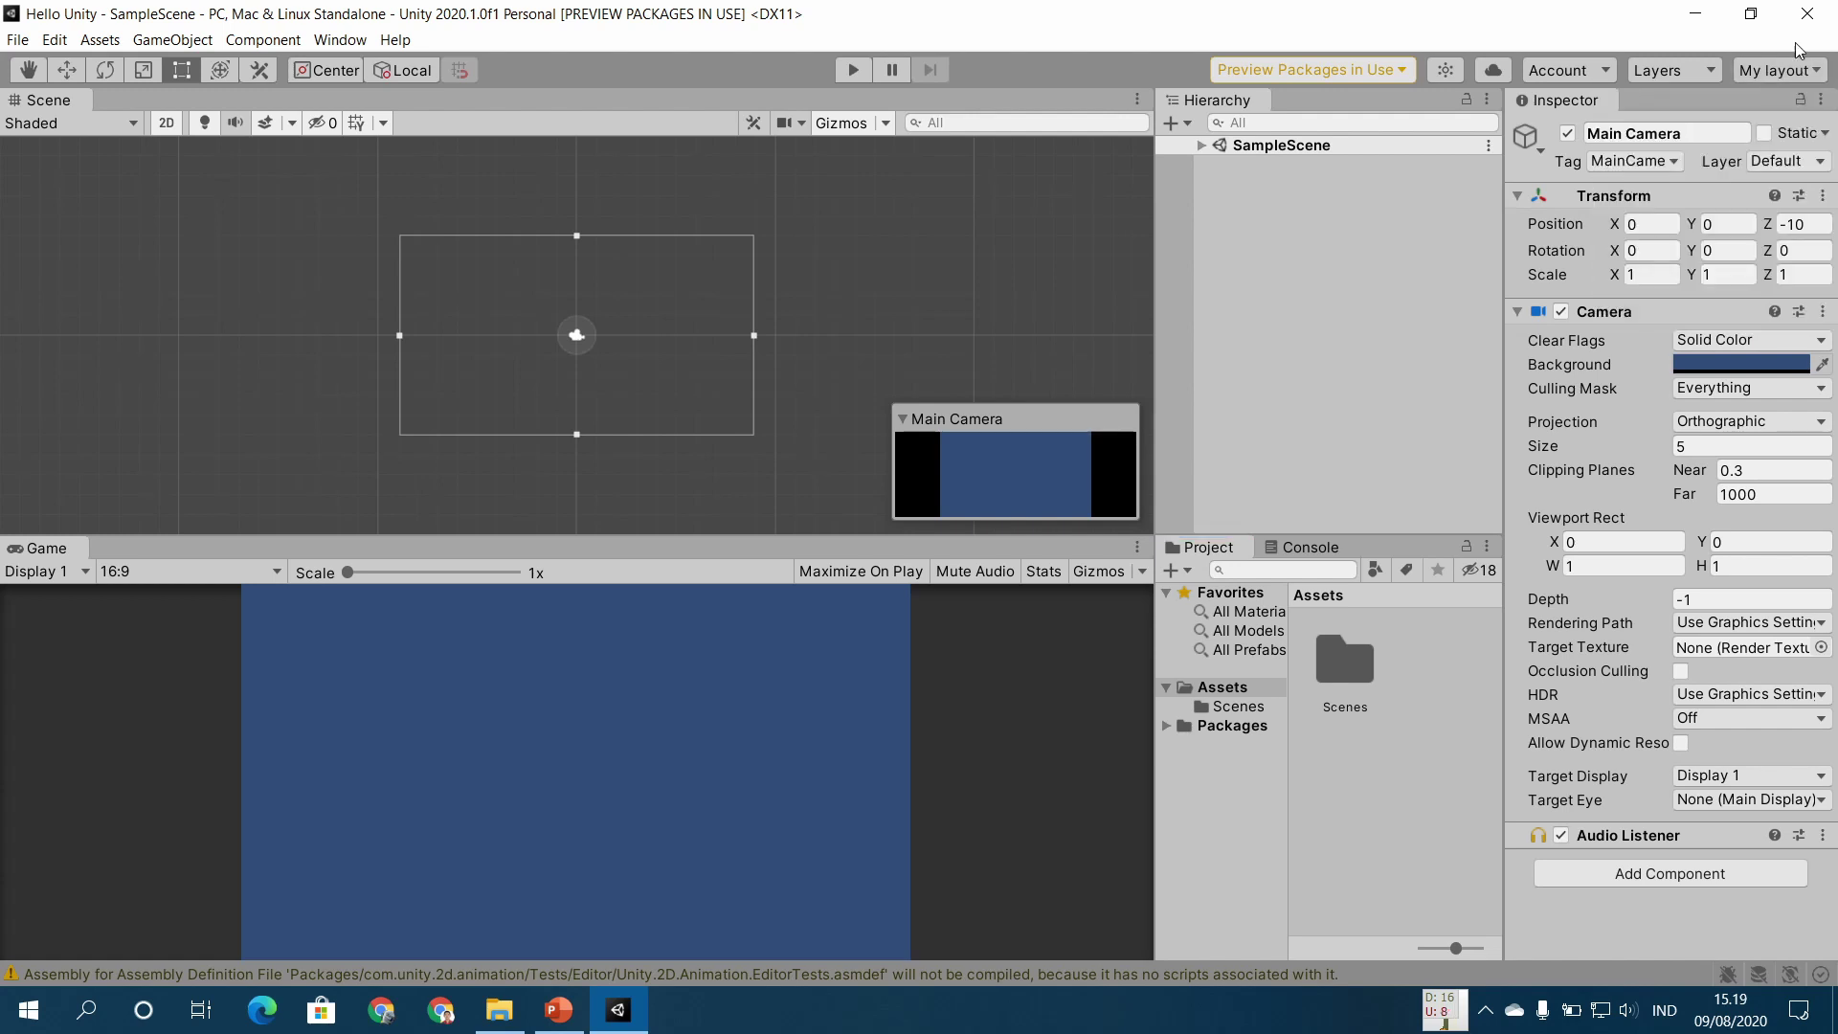
pyautogui.click(1767, 69)
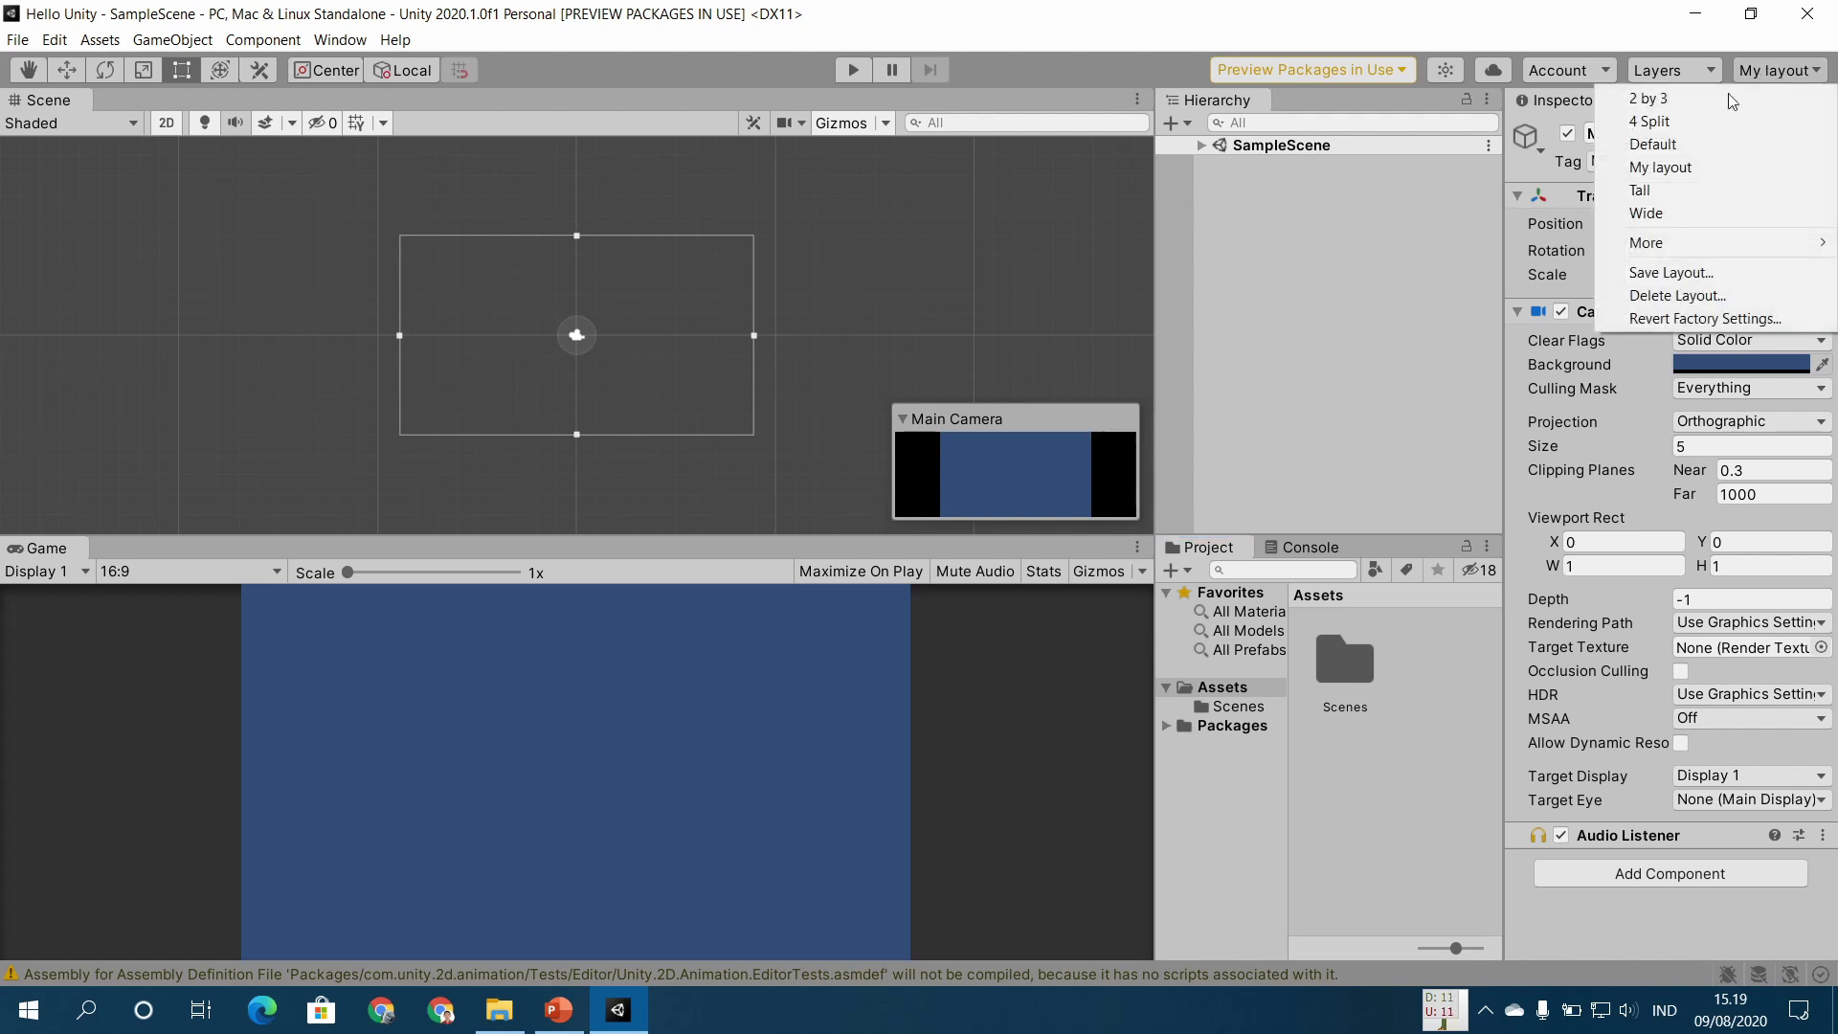
pyautogui.click(1667, 275)
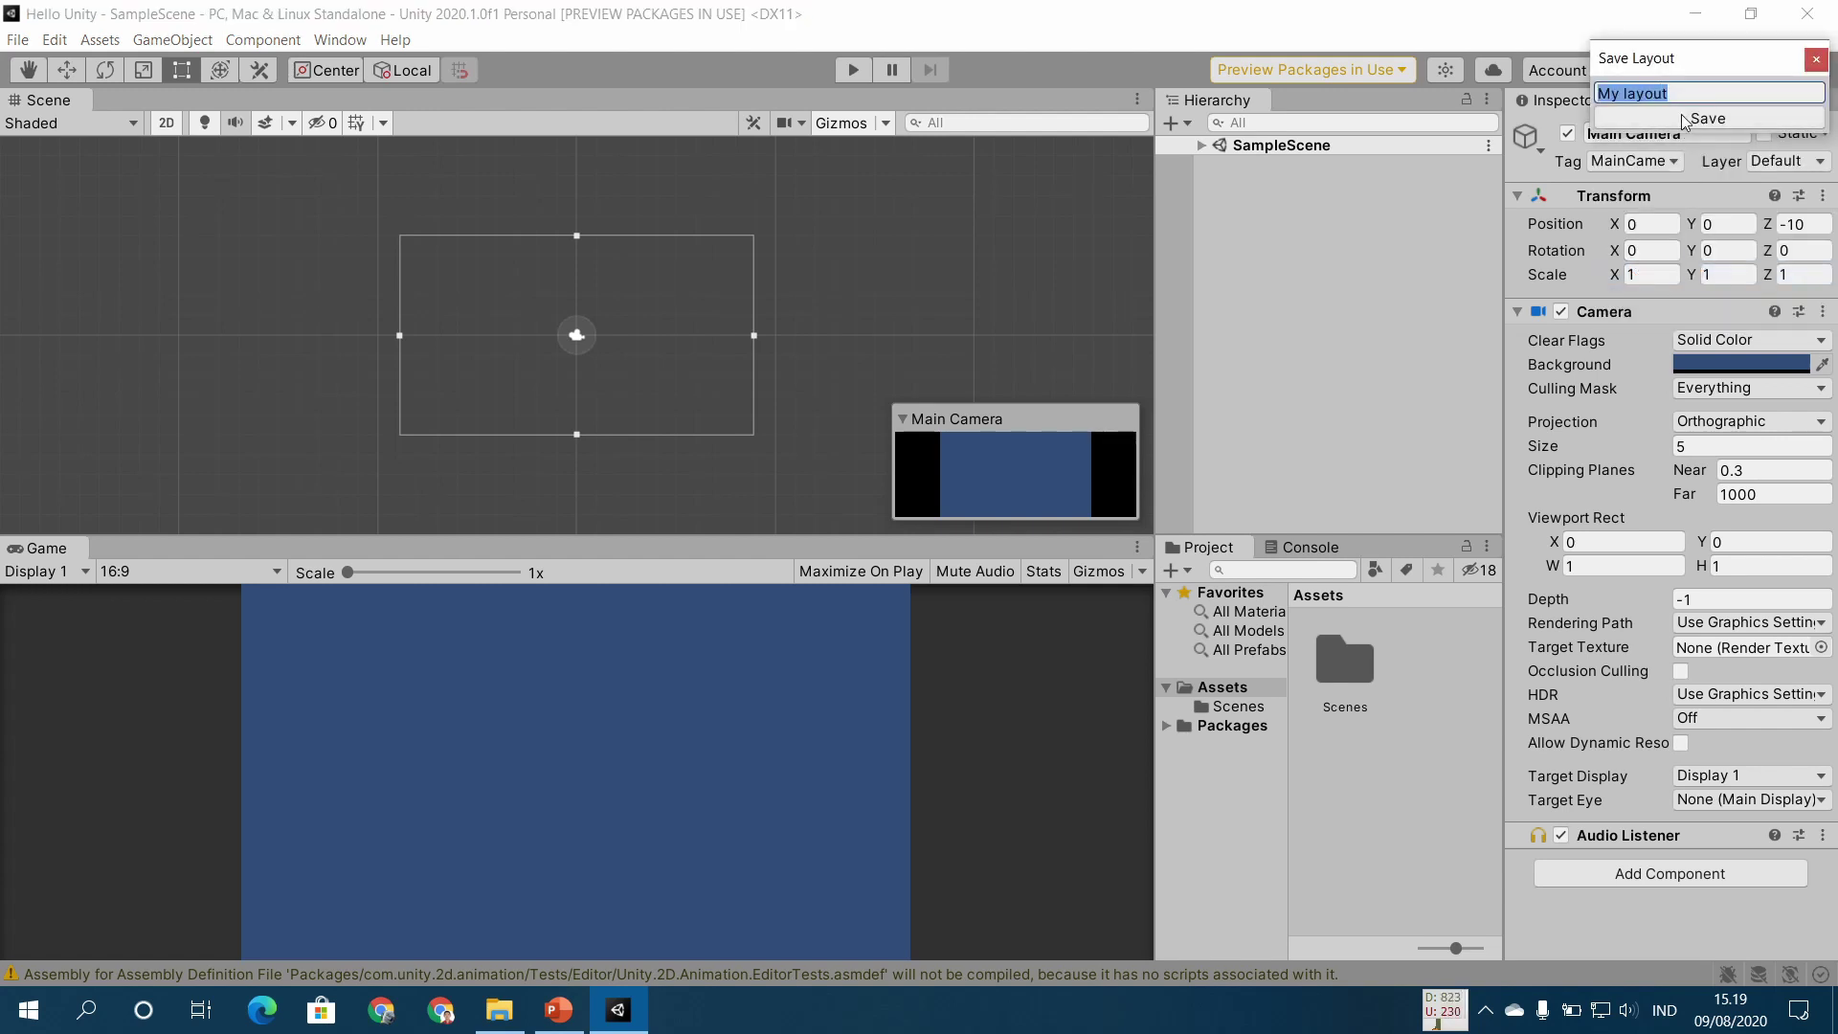
pyautogui.click(1647, 119)
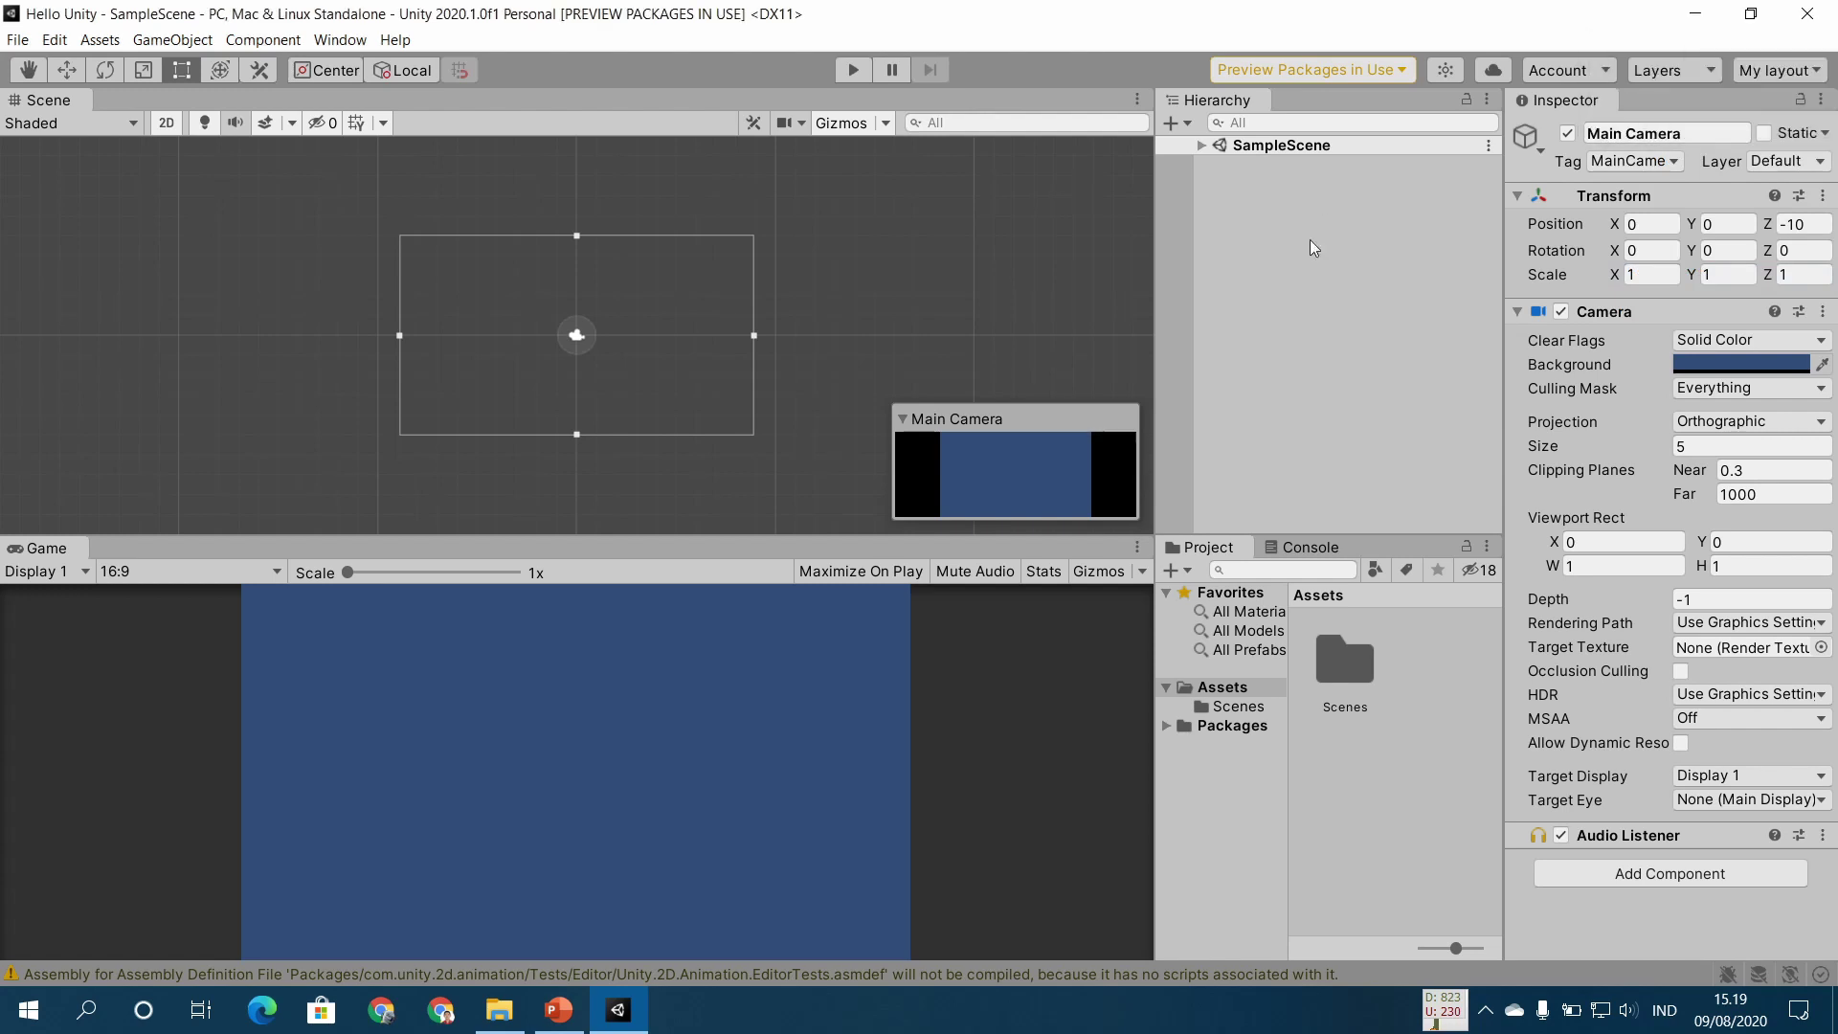
pyautogui.click(1777, 72)
pyautogui.click(1755, 120)
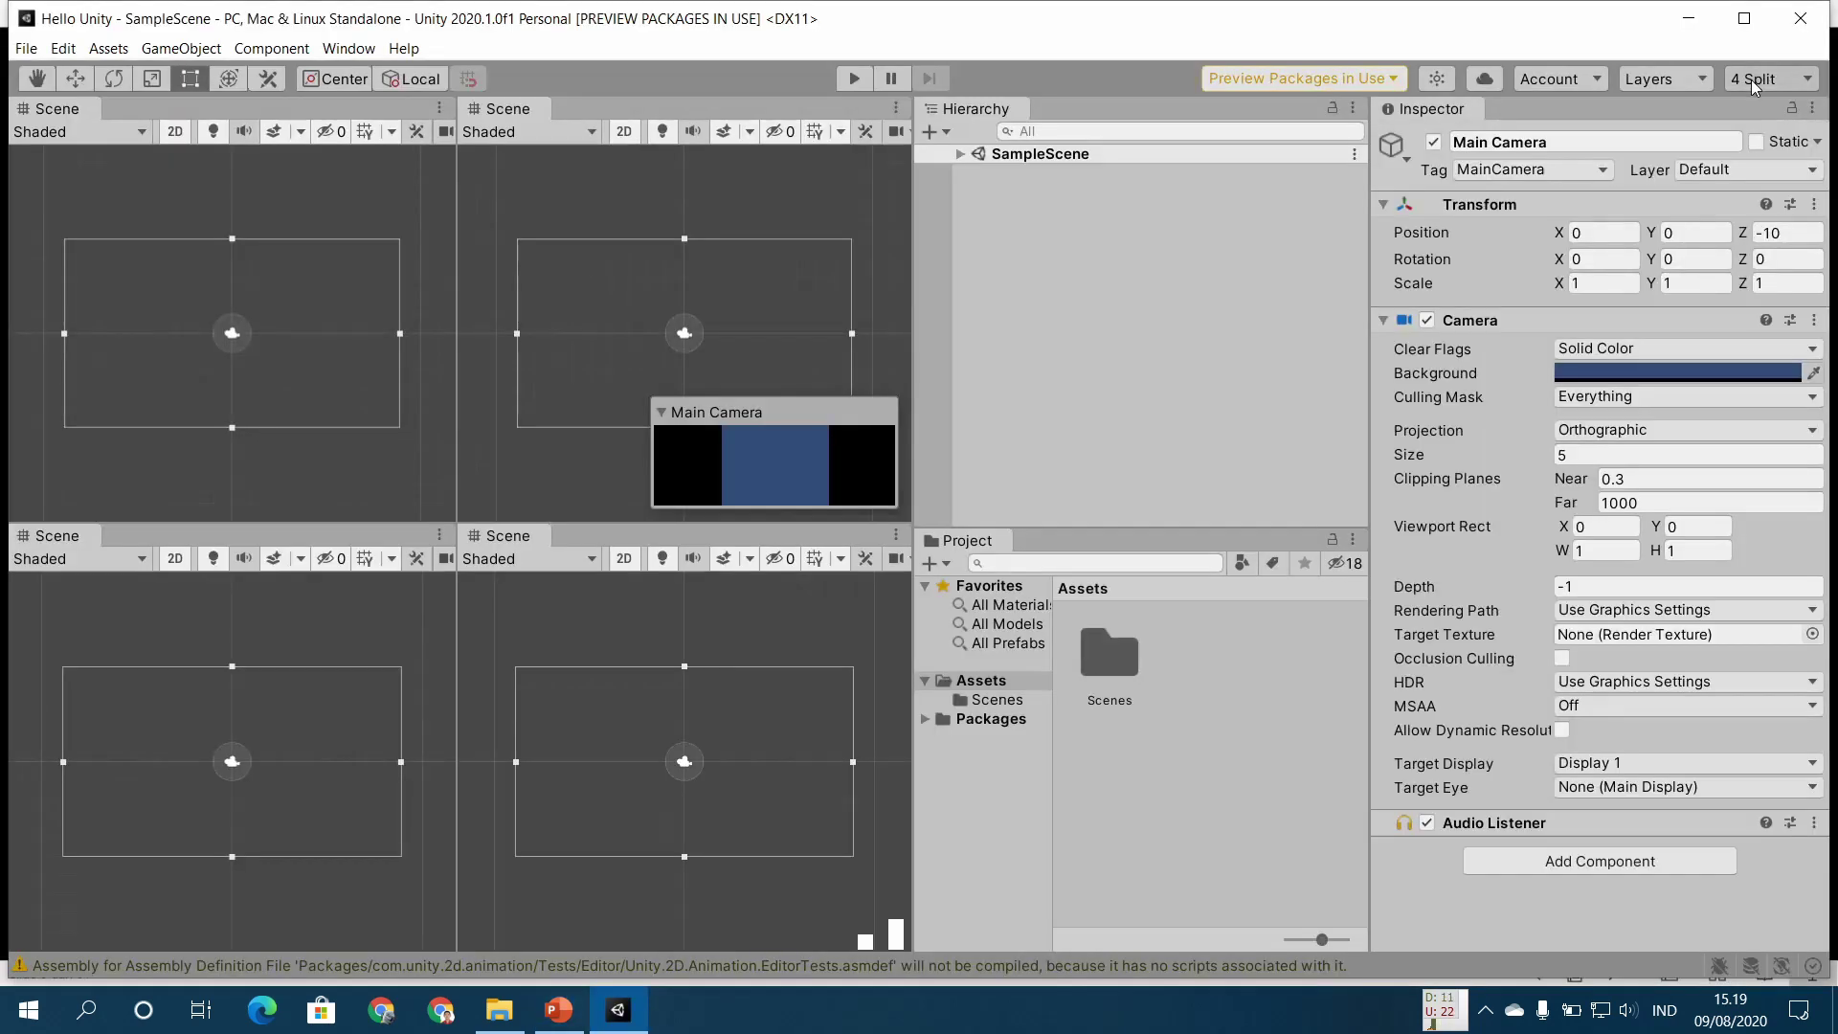
pyautogui.click(1750, 78)
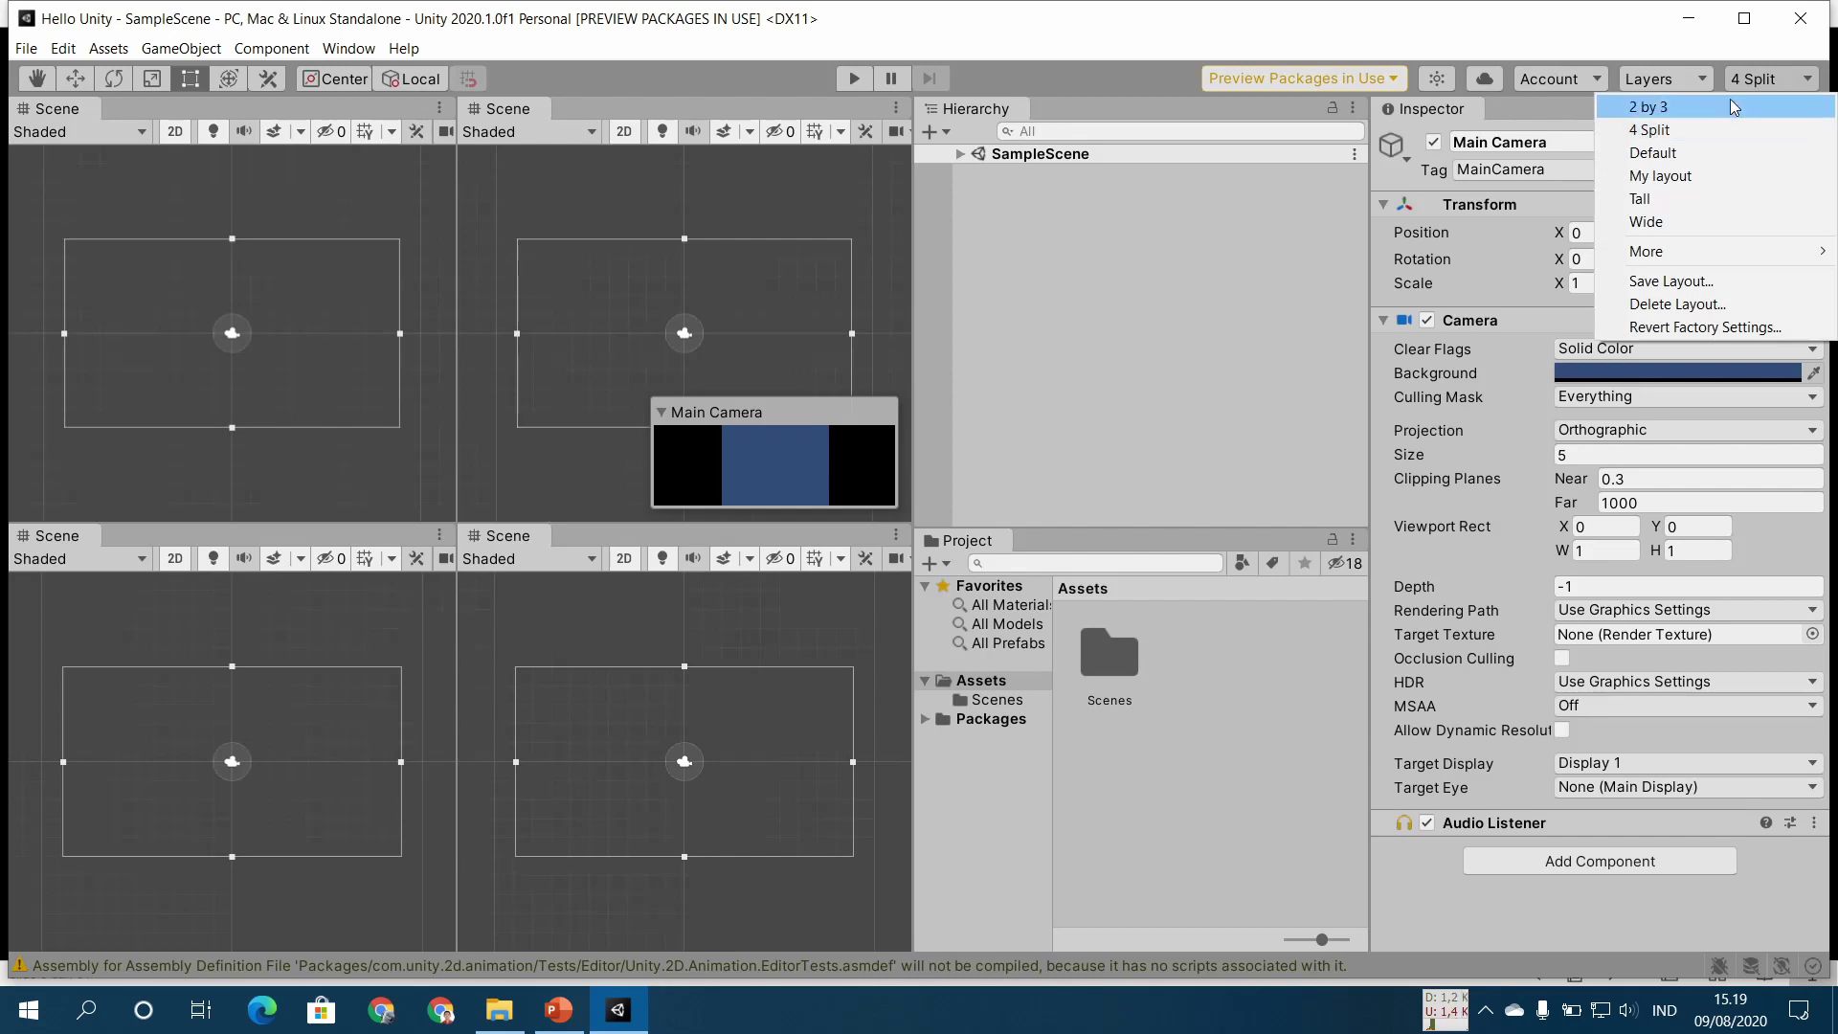
pyautogui.click(1731, 99)
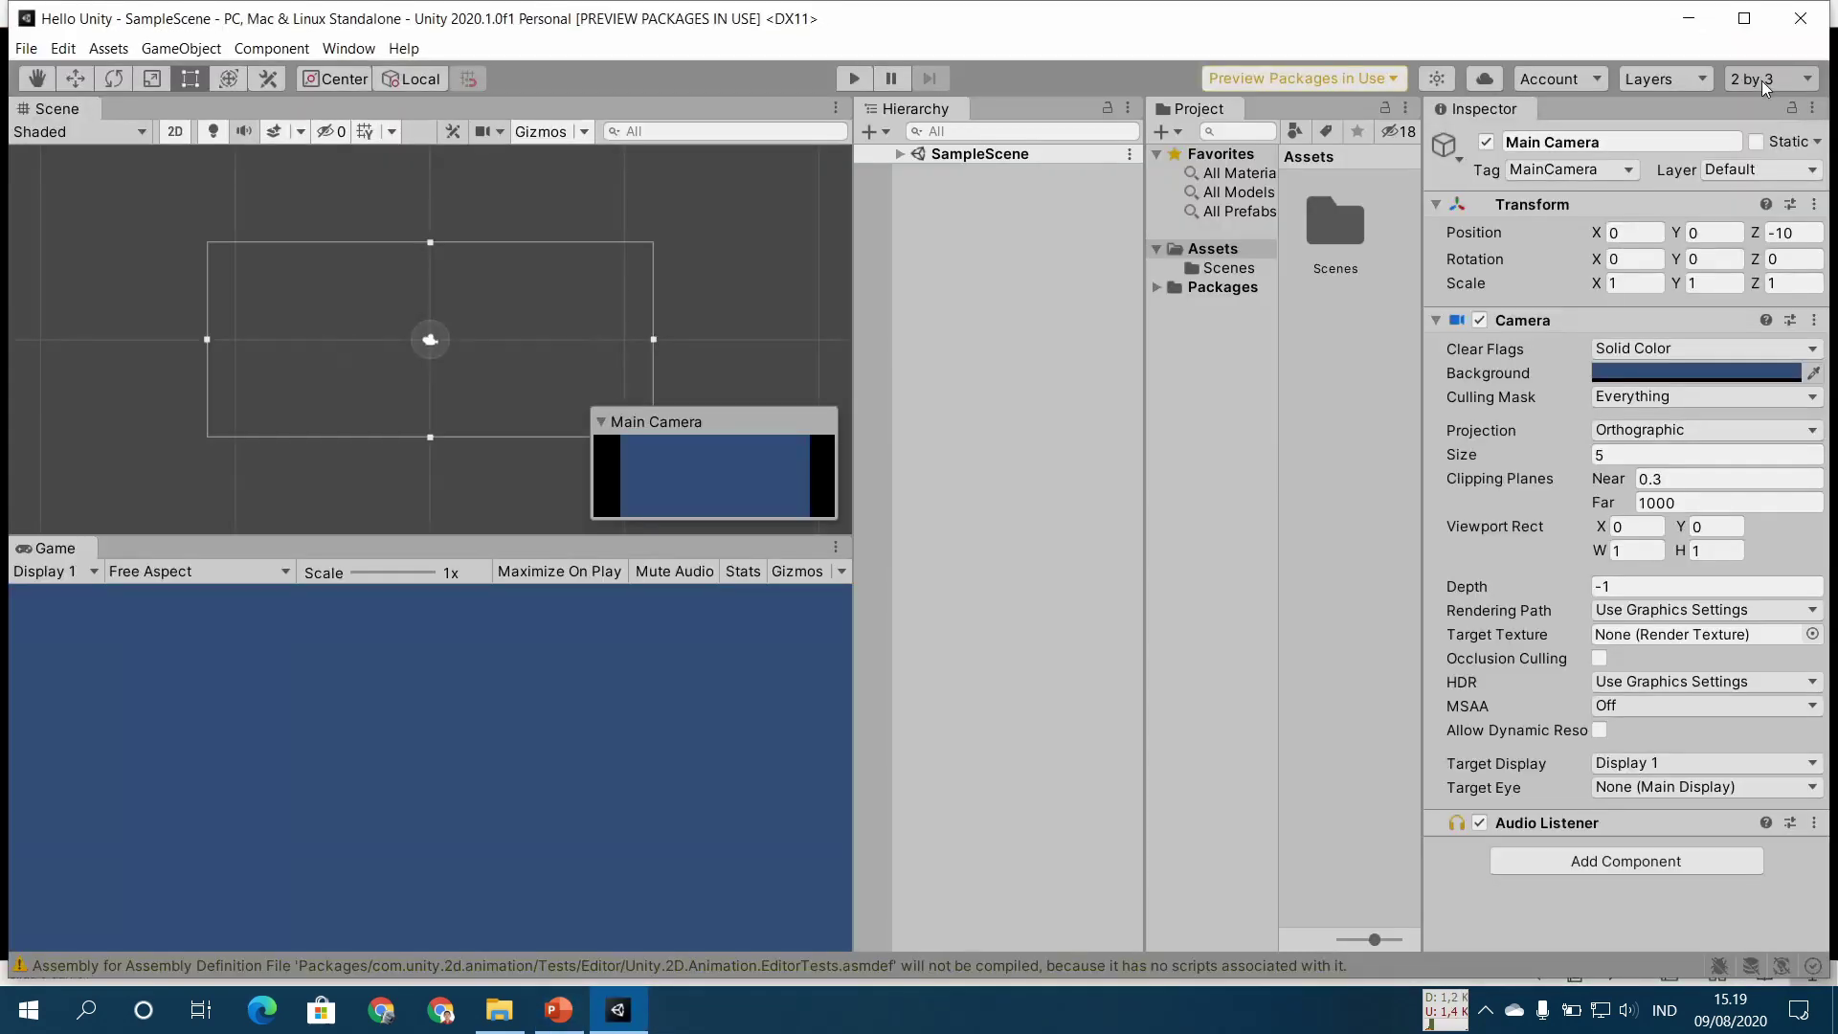
pyautogui.click(1762, 81)
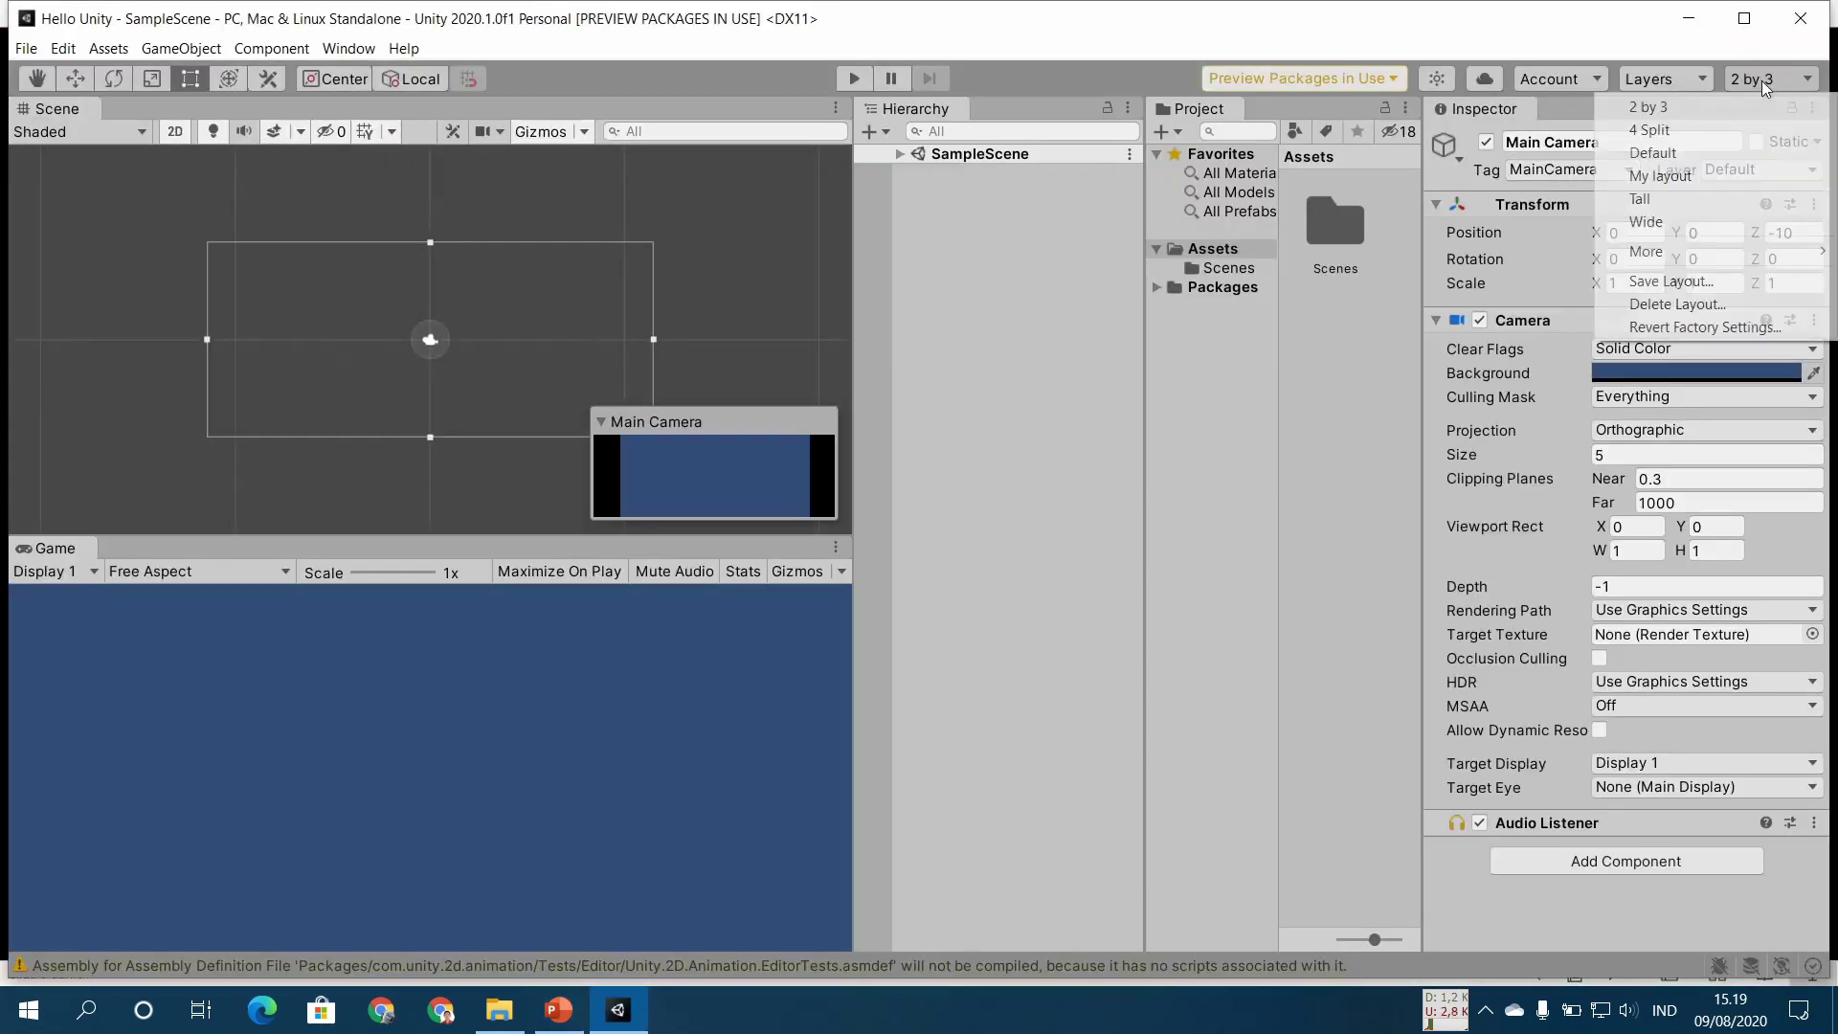
pyautogui.click(1732, 176)
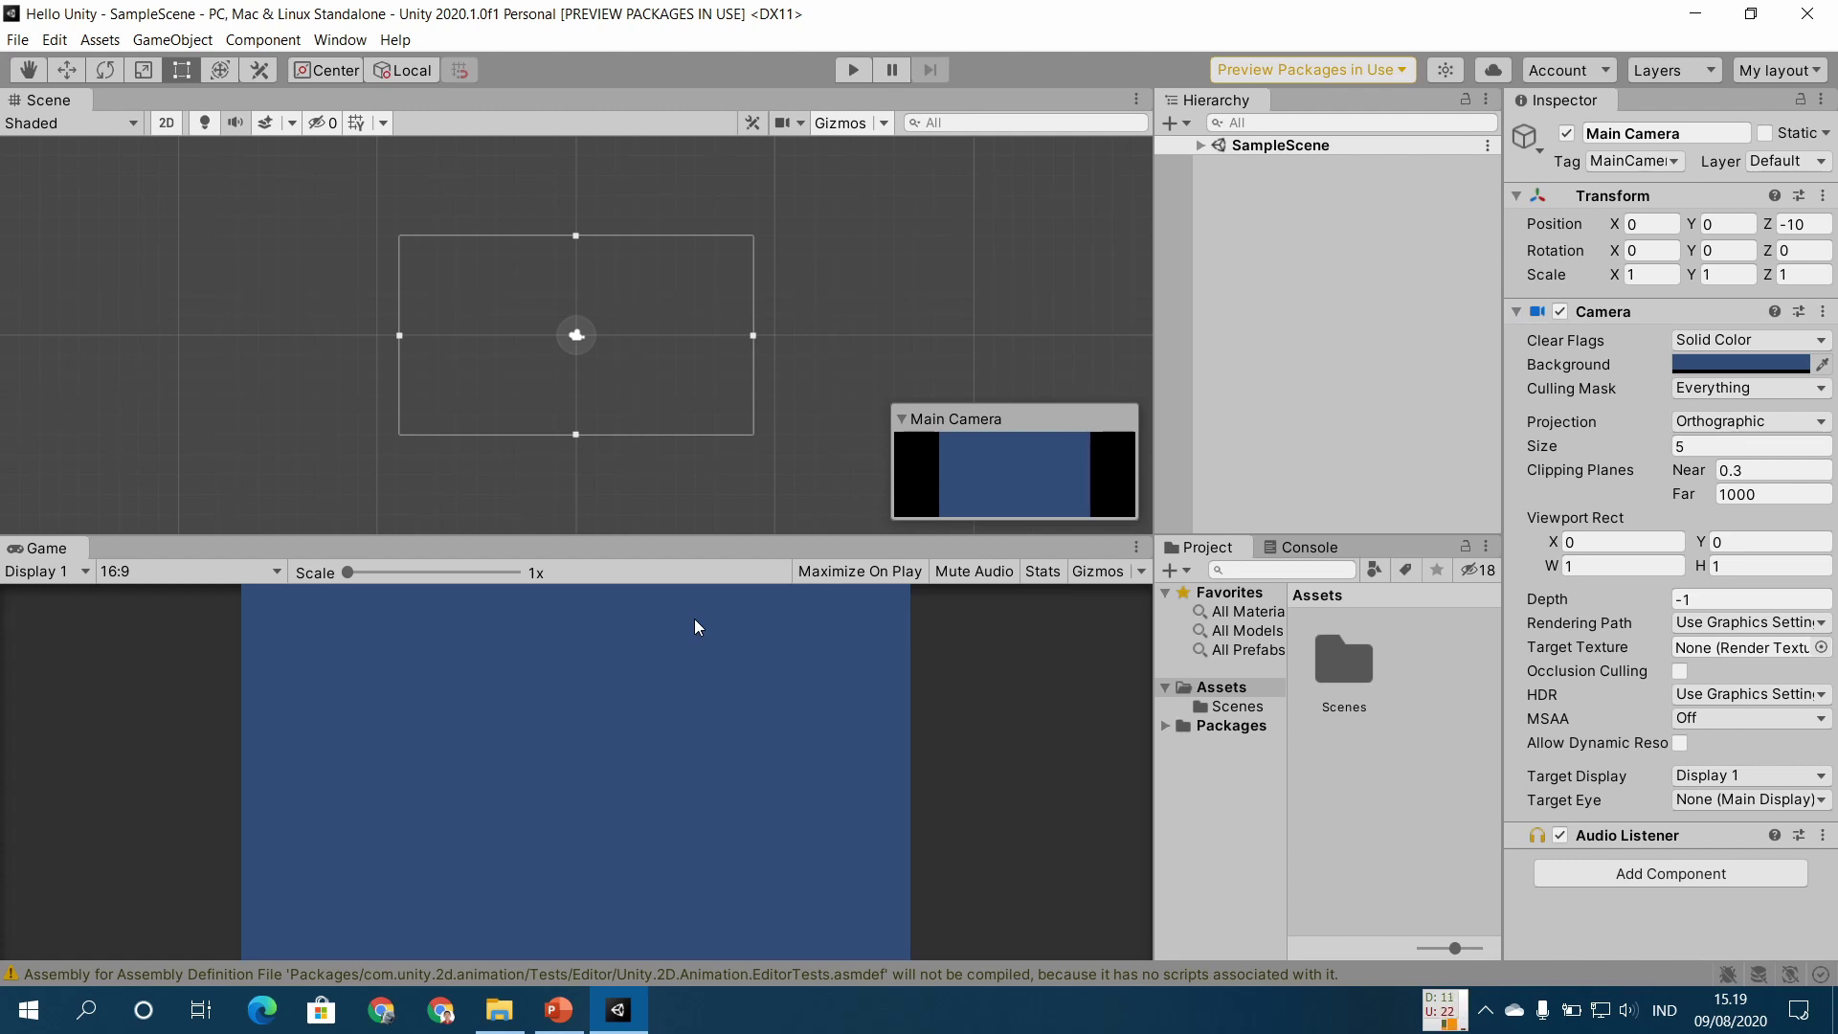
pyautogui.click(560, 1010)
# Step: Advance the slides from Scene through Hierarchy and Console to the editor screenshot, then return to Unity
pyautogui.click(716, 567)
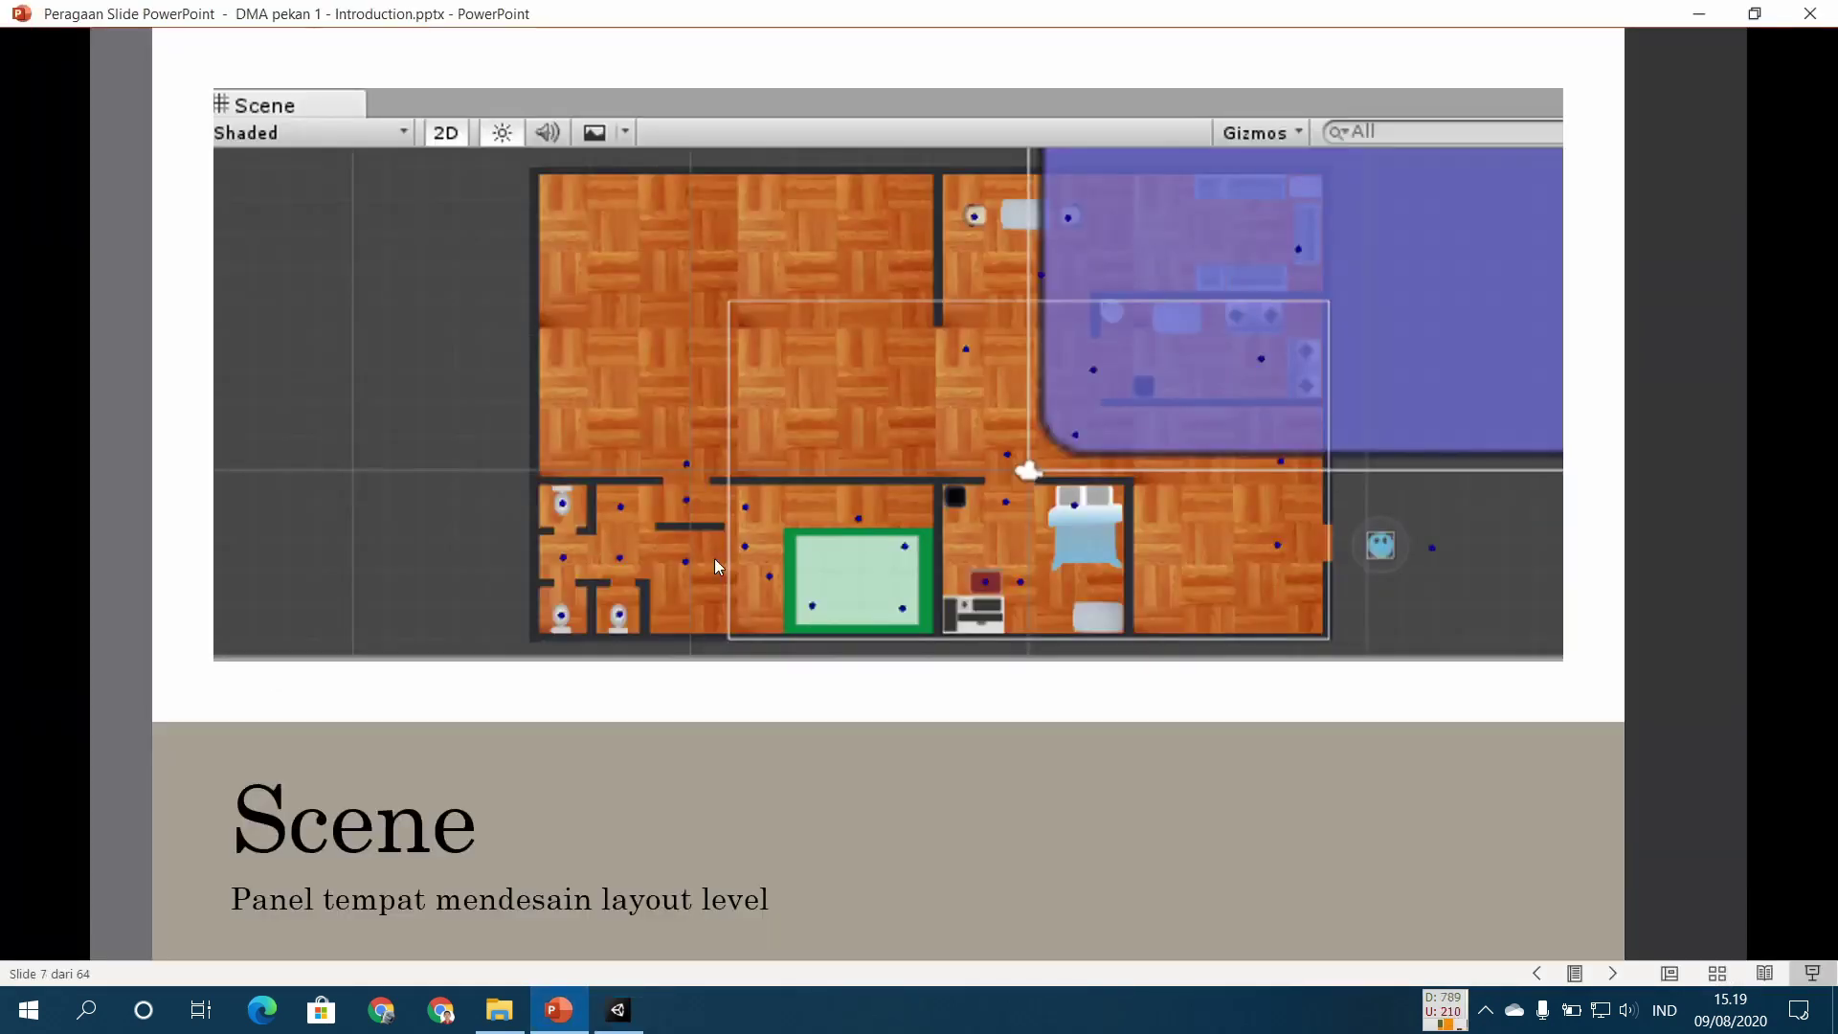
pyautogui.click(716, 567)
pyautogui.click(717, 567)
pyautogui.click(716, 566)
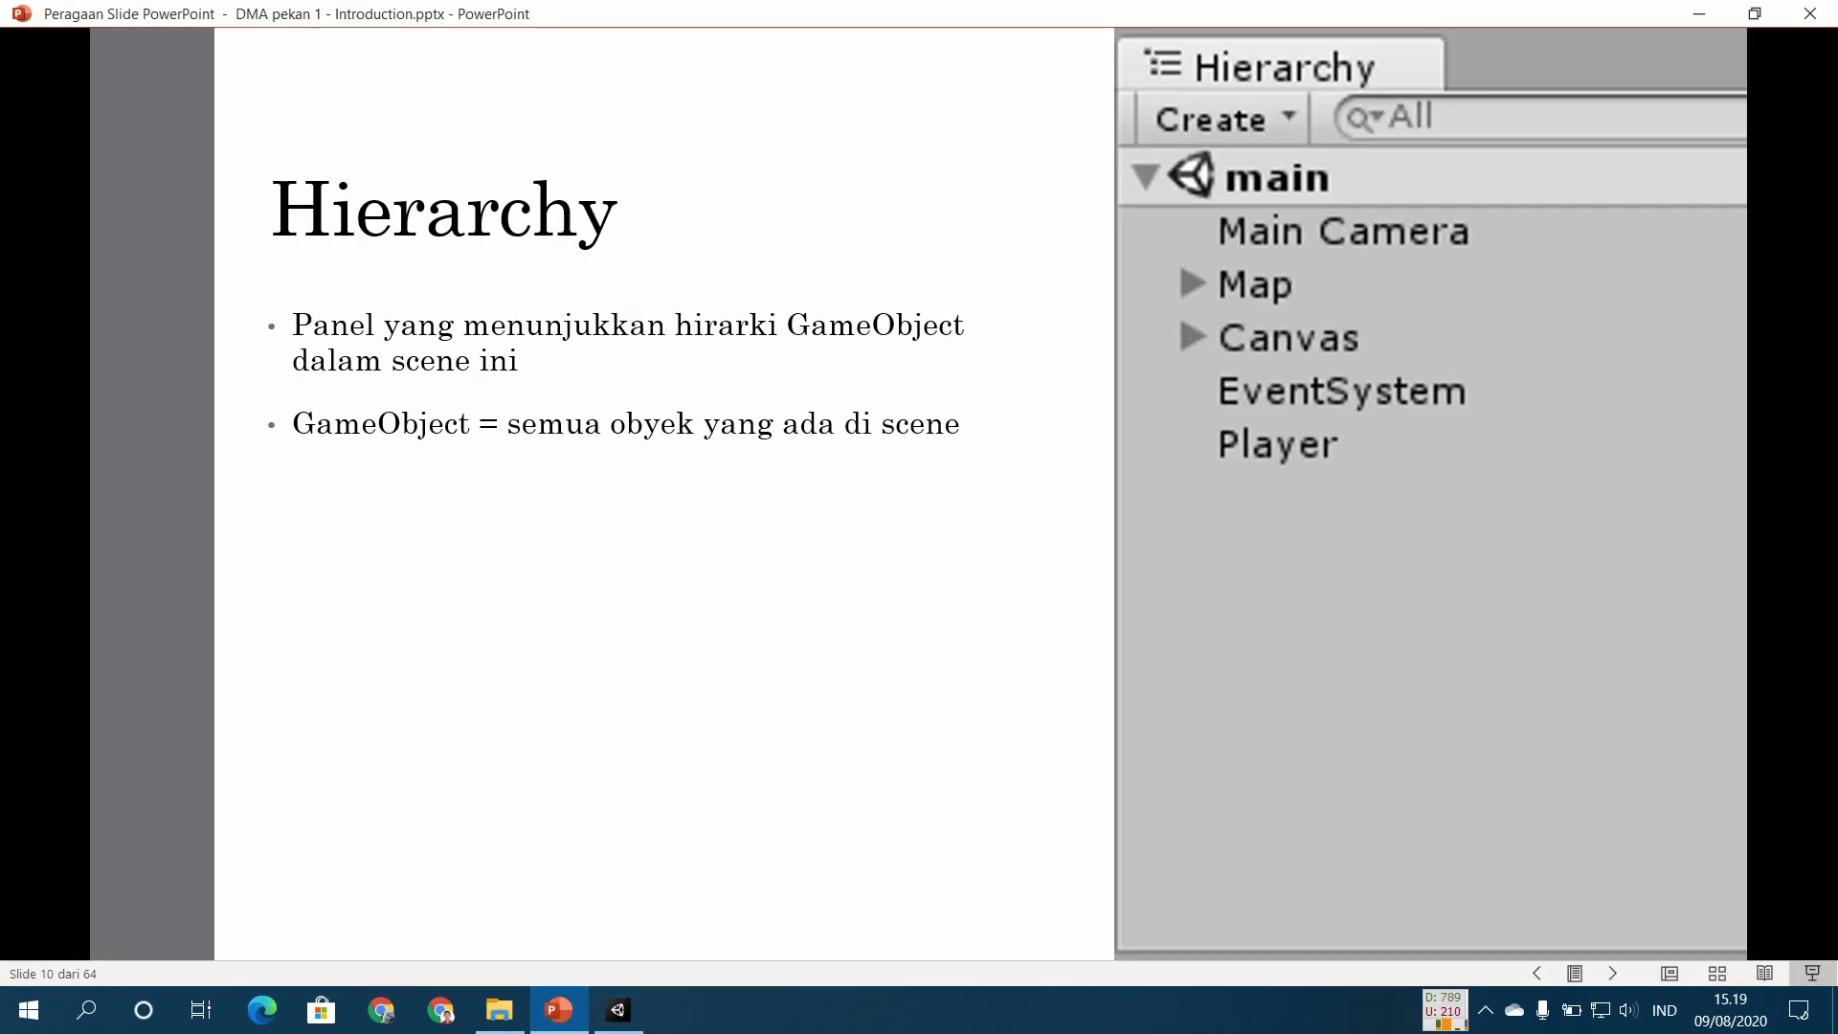
pyautogui.press('Right')
pyautogui.press('Right')
pyautogui.press('Right')
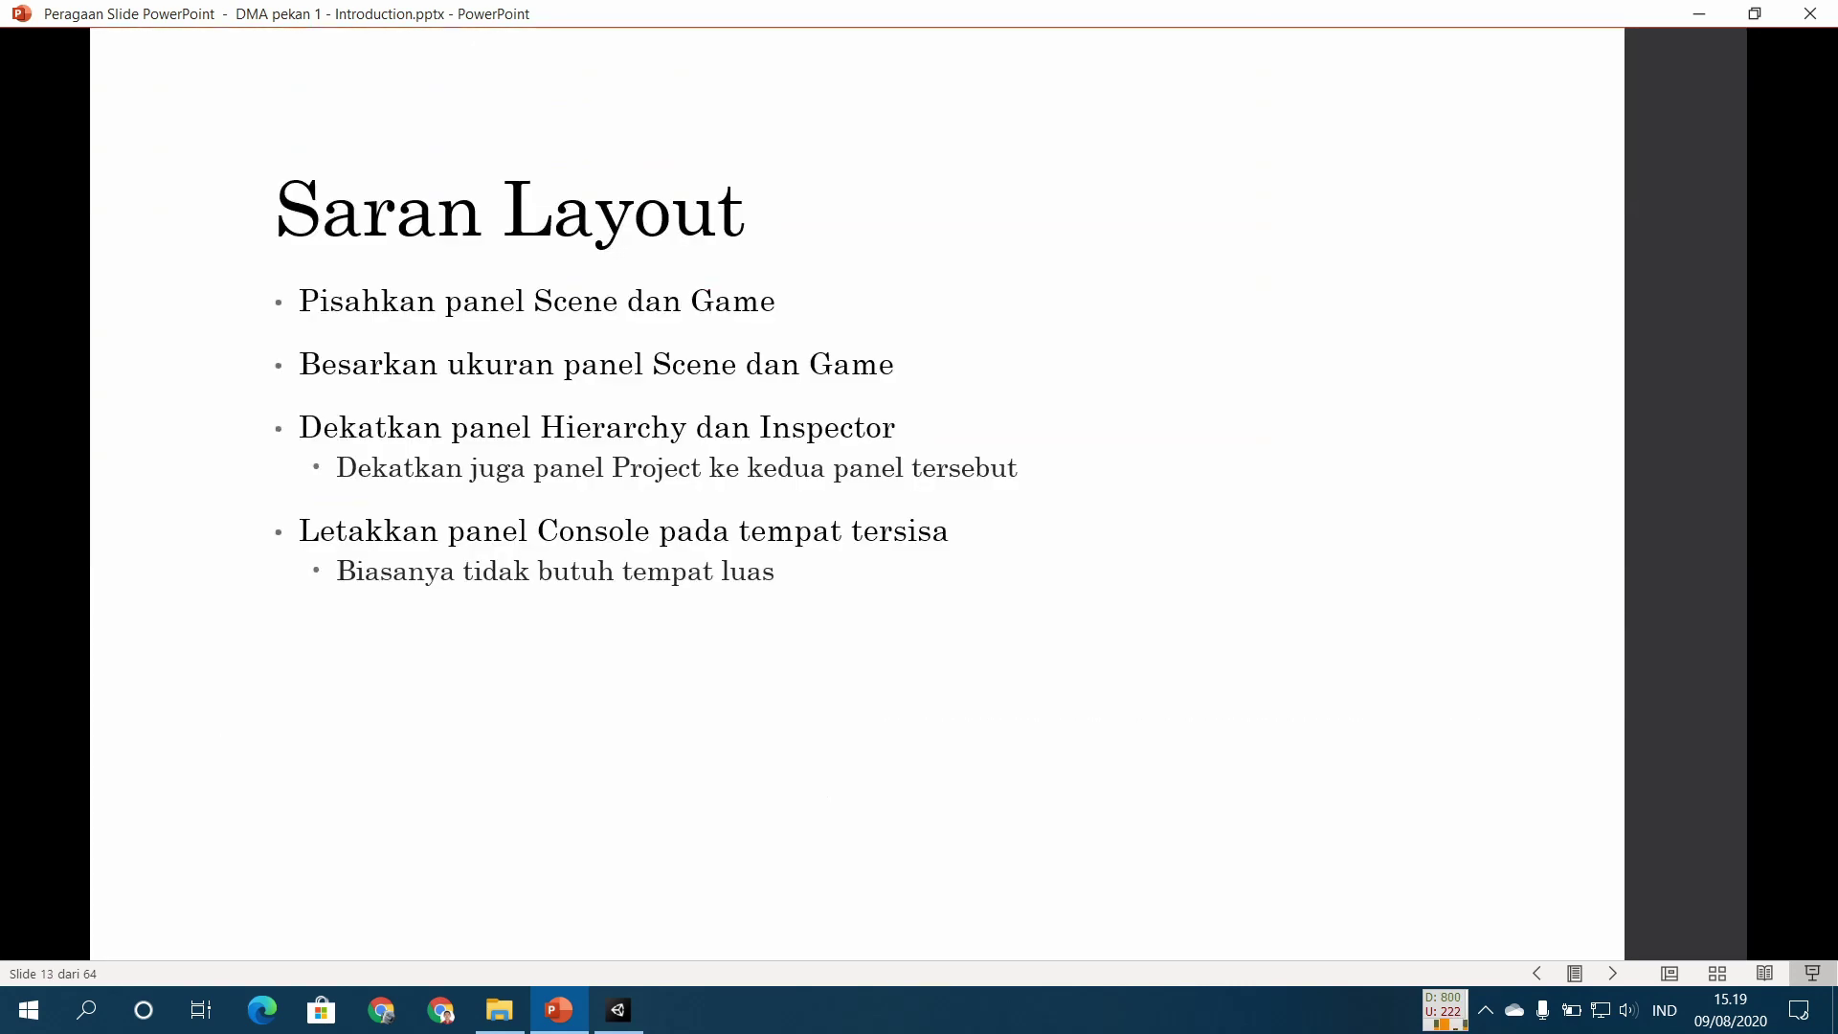
pyautogui.press('Right')
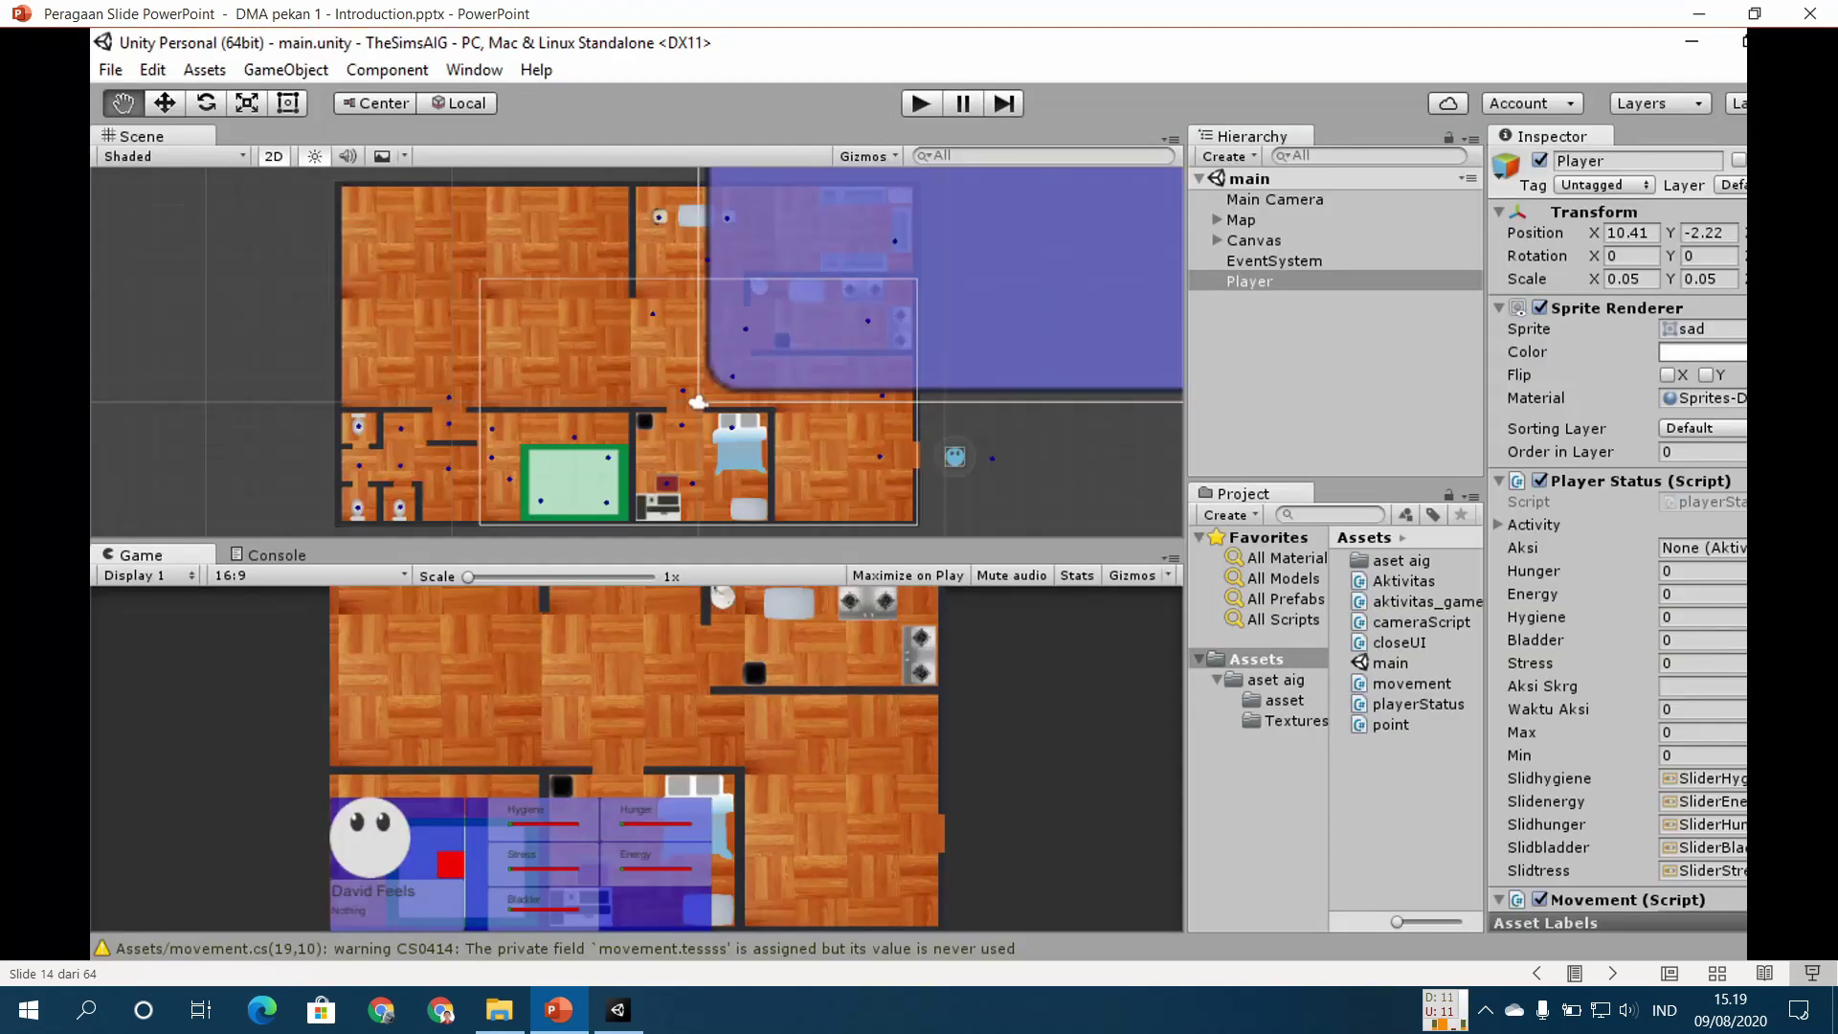
pyautogui.press('Right')
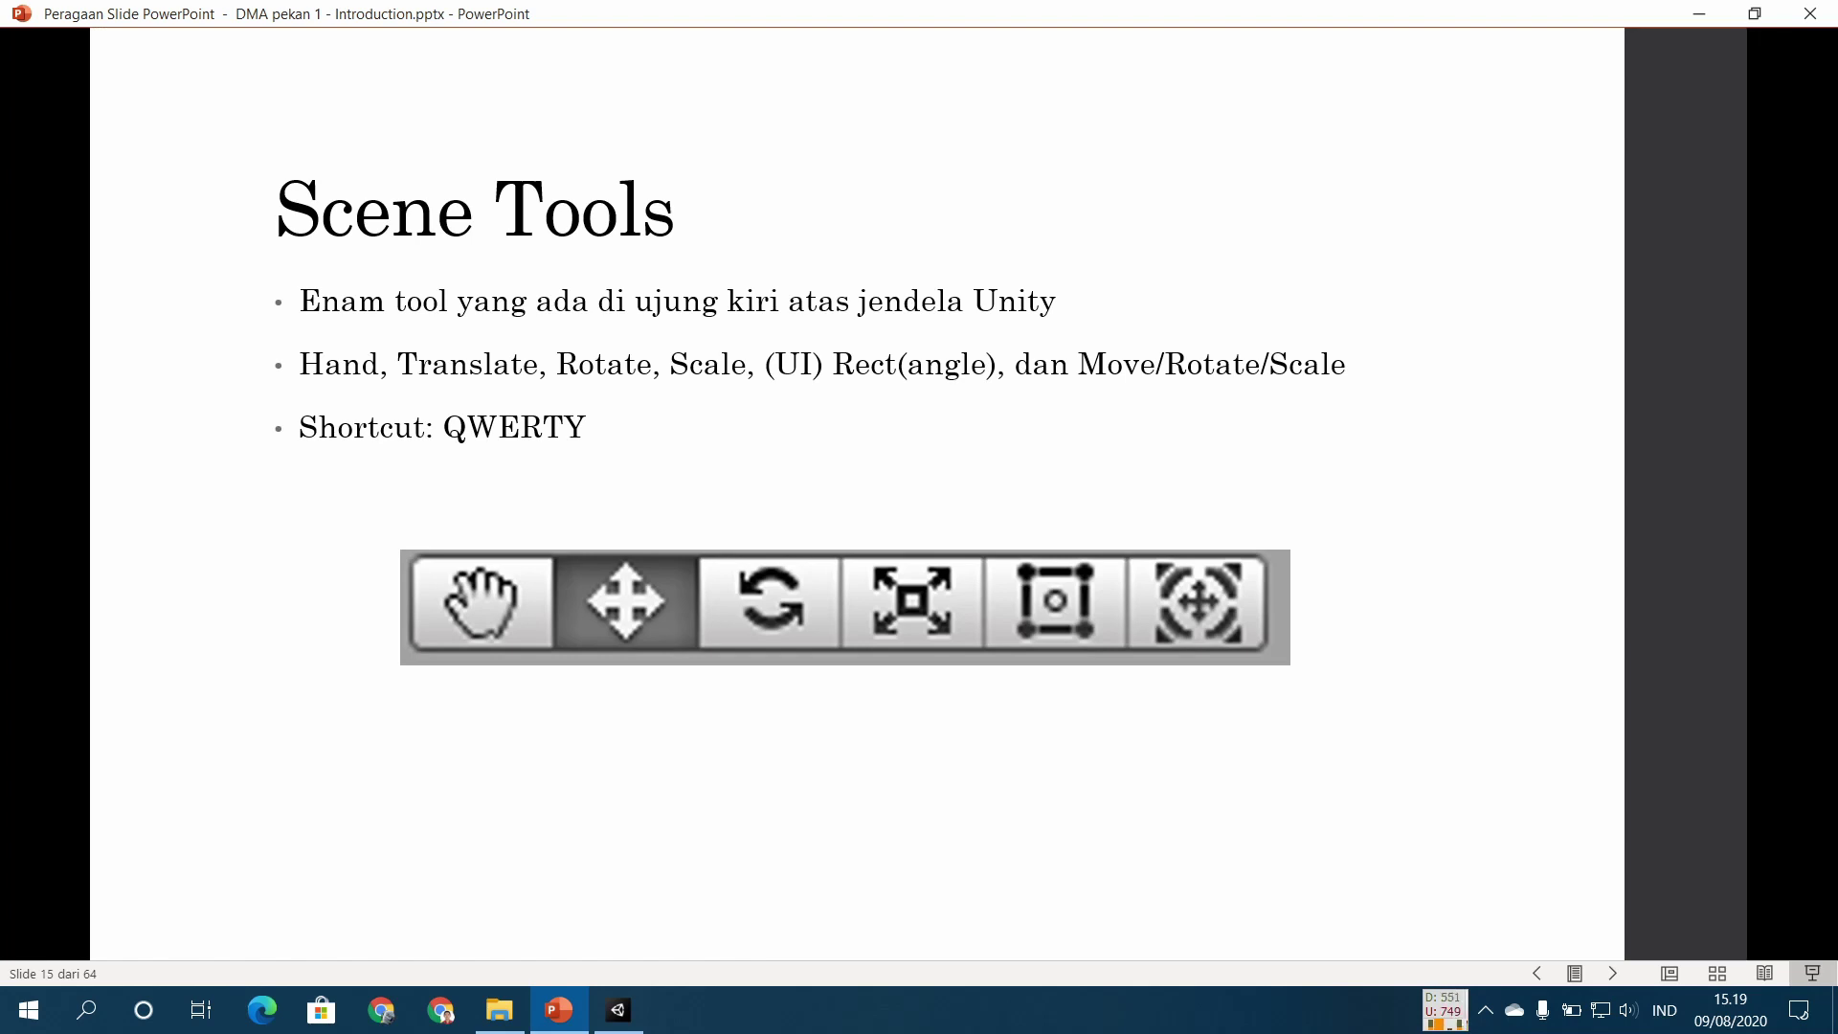
pyautogui.click(618, 1005)
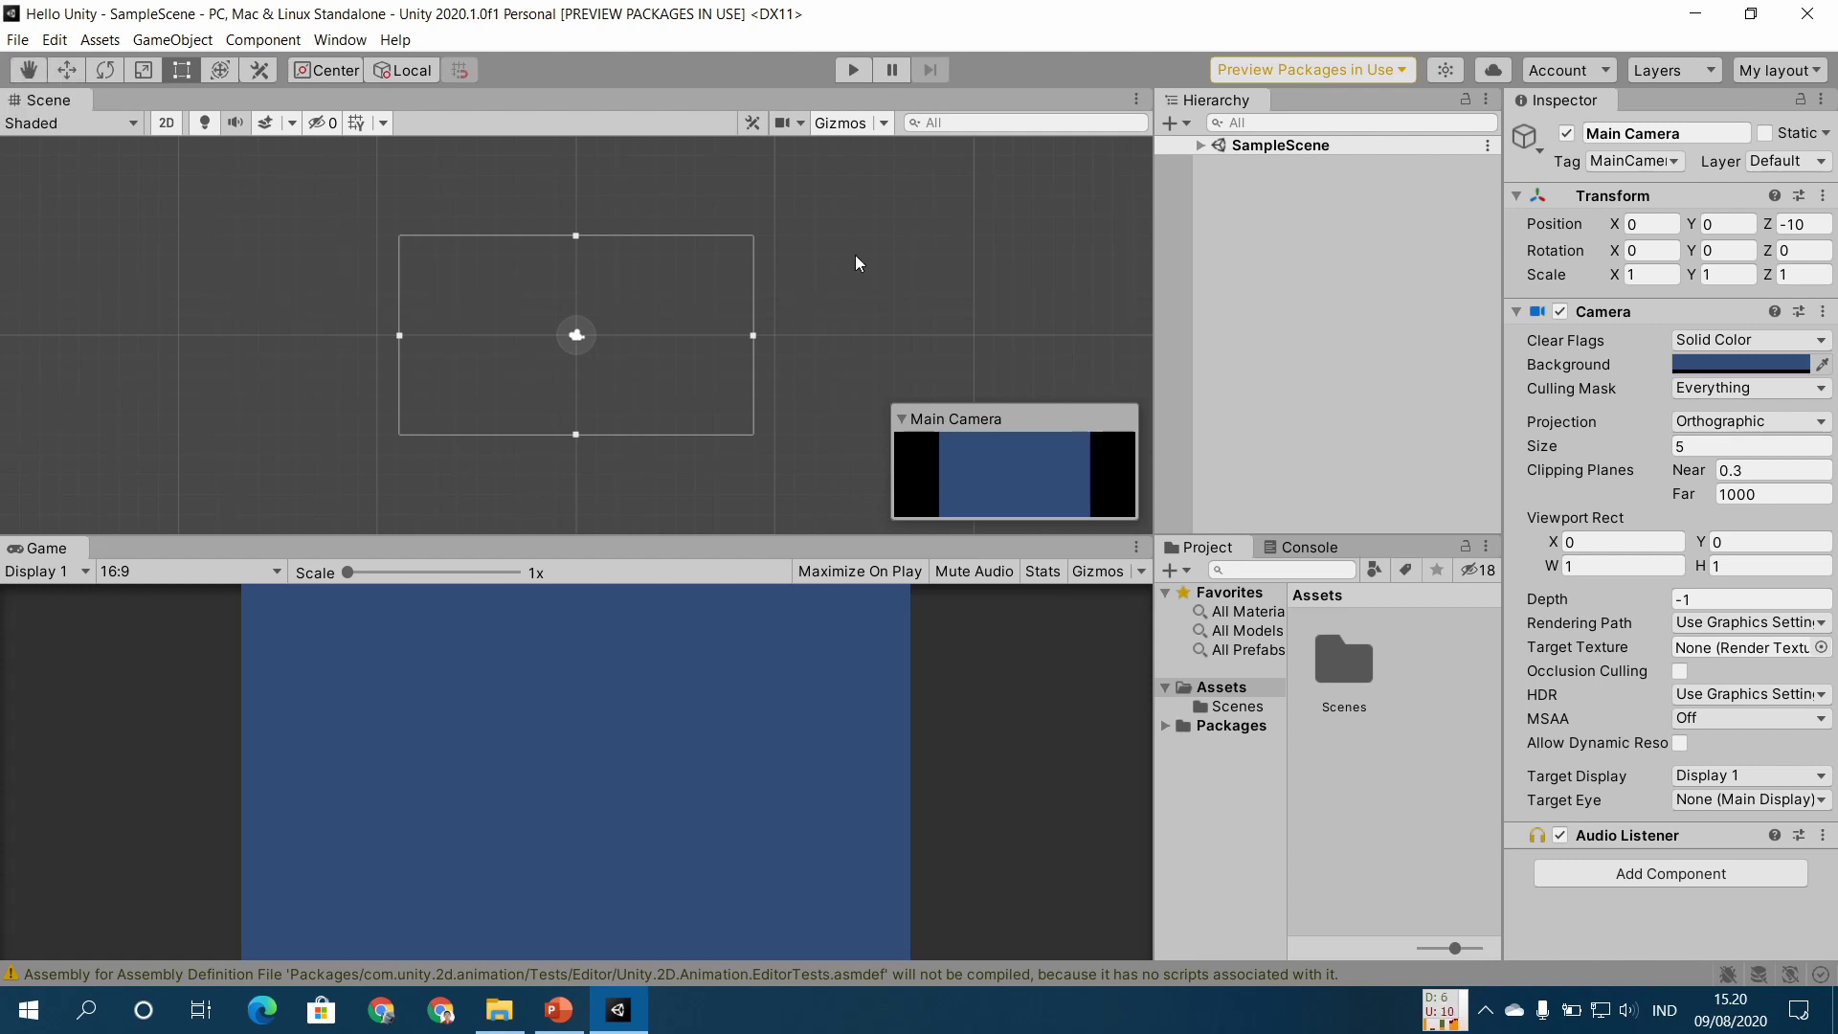
# Step: Pan and zoom the Scene view around the camera frame with the Hand tool, then select Move
pyautogui.press('q')
pyautogui.moveTo(807, 195)
pyautogui.mouseDown()
pyautogui.moveTo(435, 195)
pyautogui.moveTo(795, 229)
pyautogui.moveTo(763, 196)
pyautogui.mouseUp()
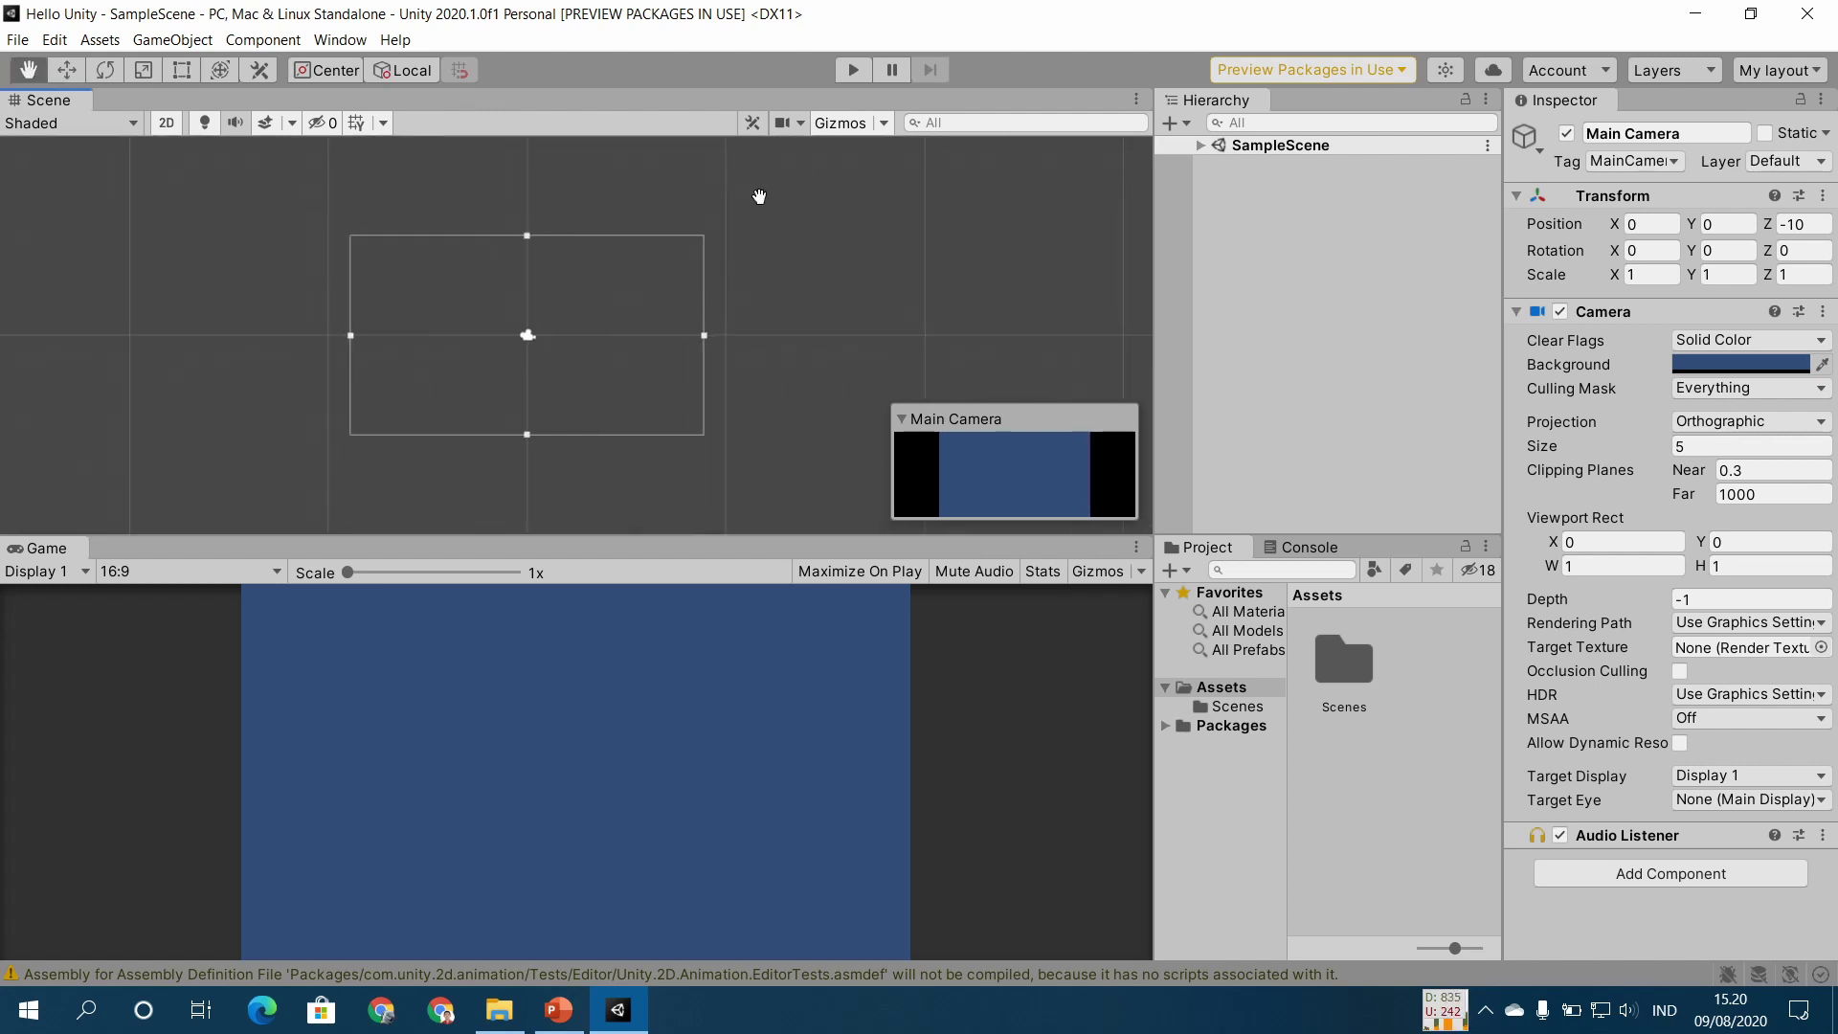
pyautogui.scroll(5, 657, 267)
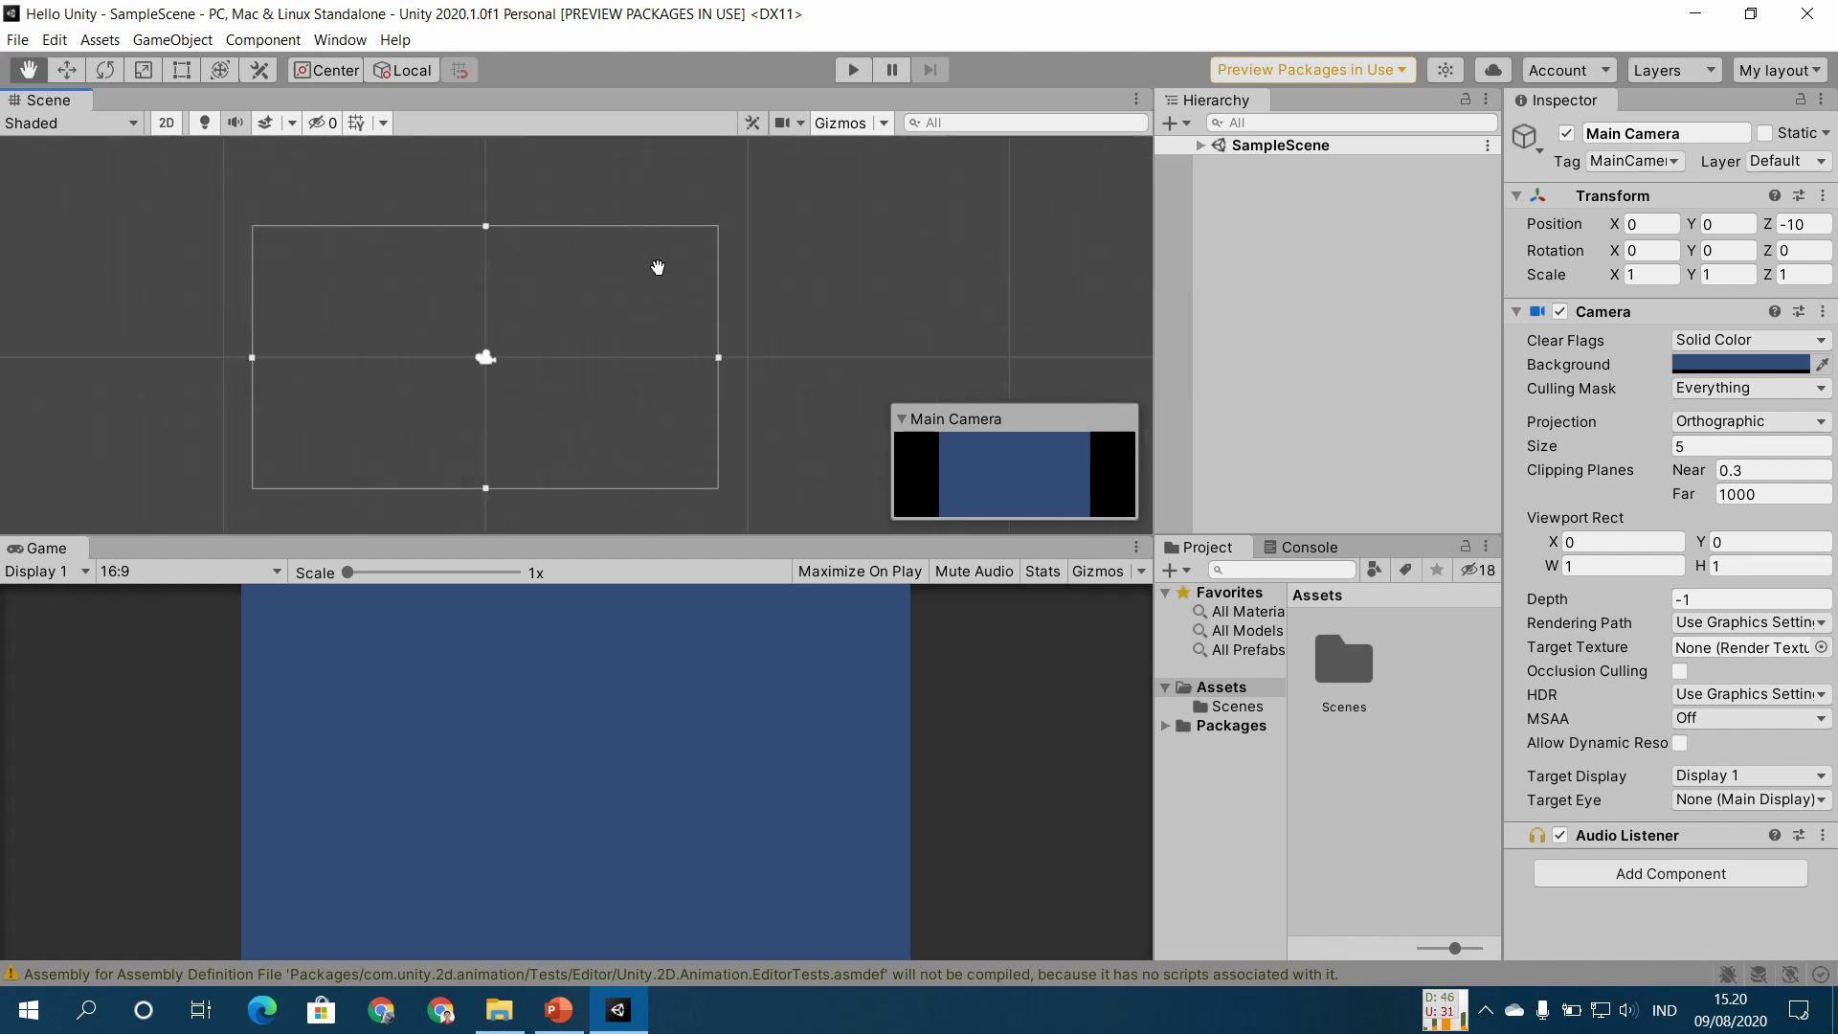
pyautogui.scroll(-1, 658, 267)
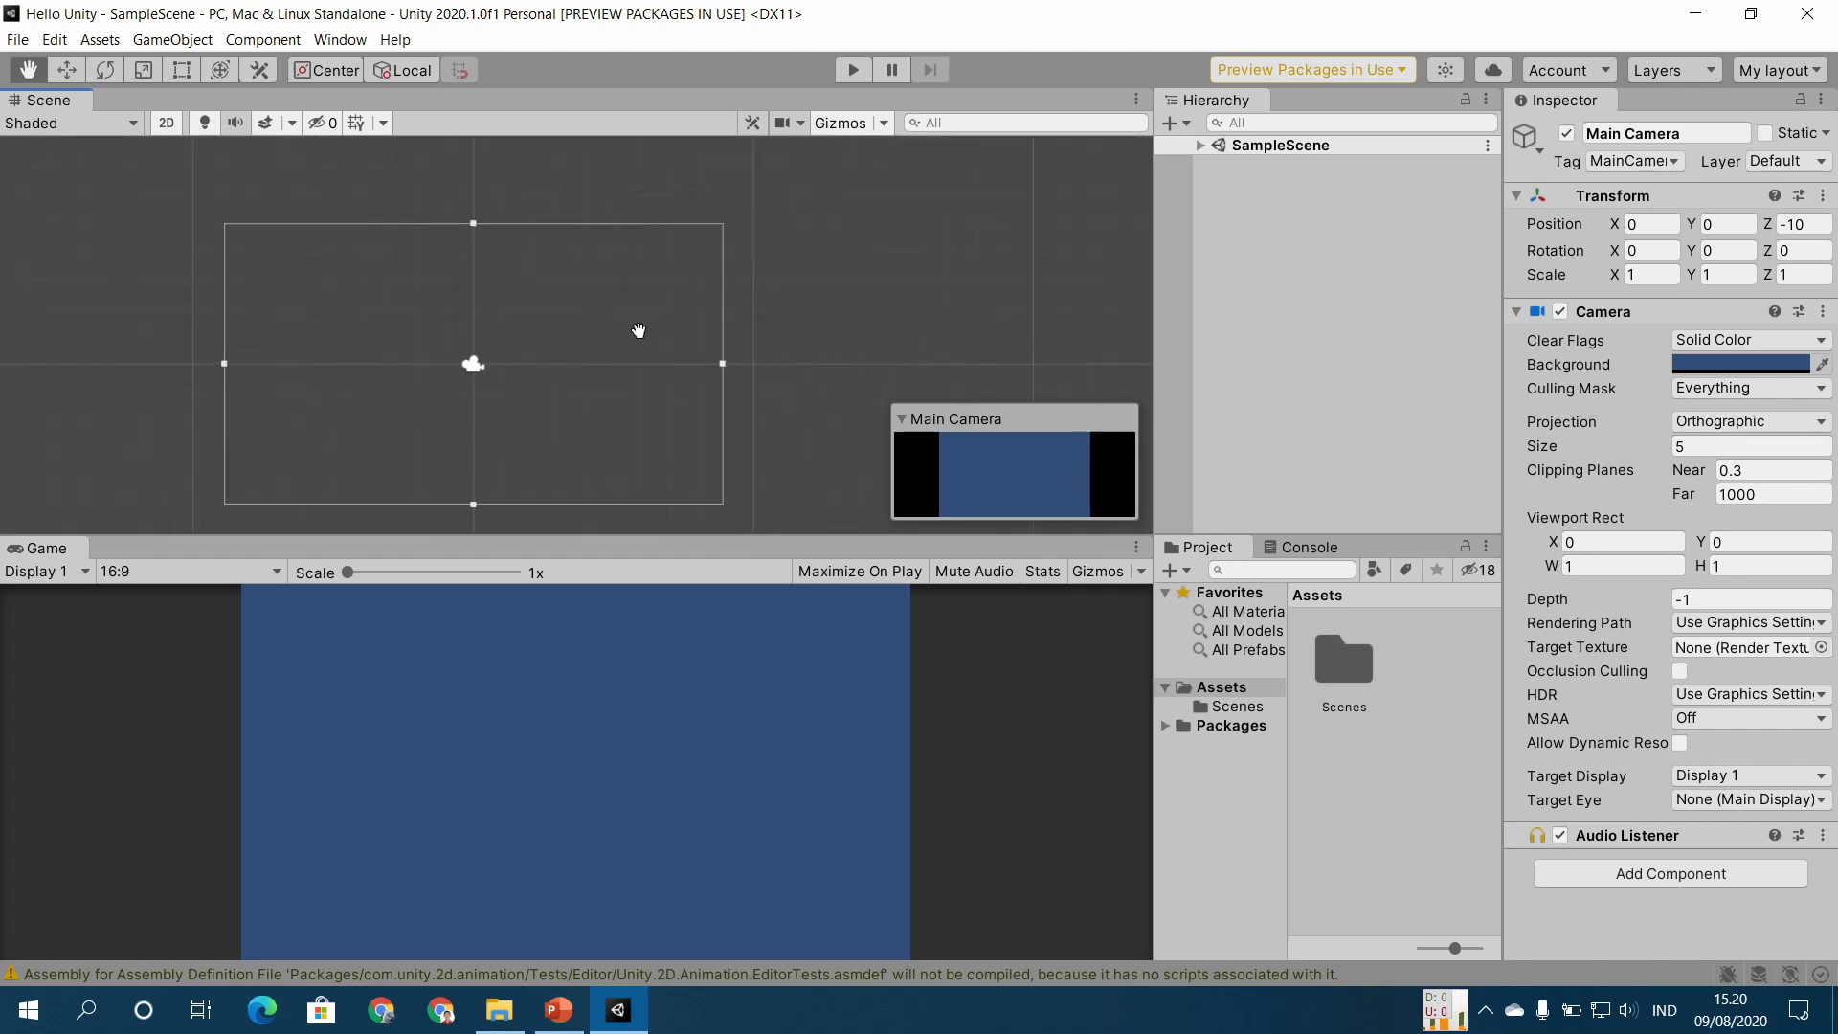
pyautogui.moveTo(636, 329)
pyautogui.mouseDown()
pyautogui.moveTo(723, 282)
pyautogui.moveTo(695, 291)
pyautogui.mouseUp()
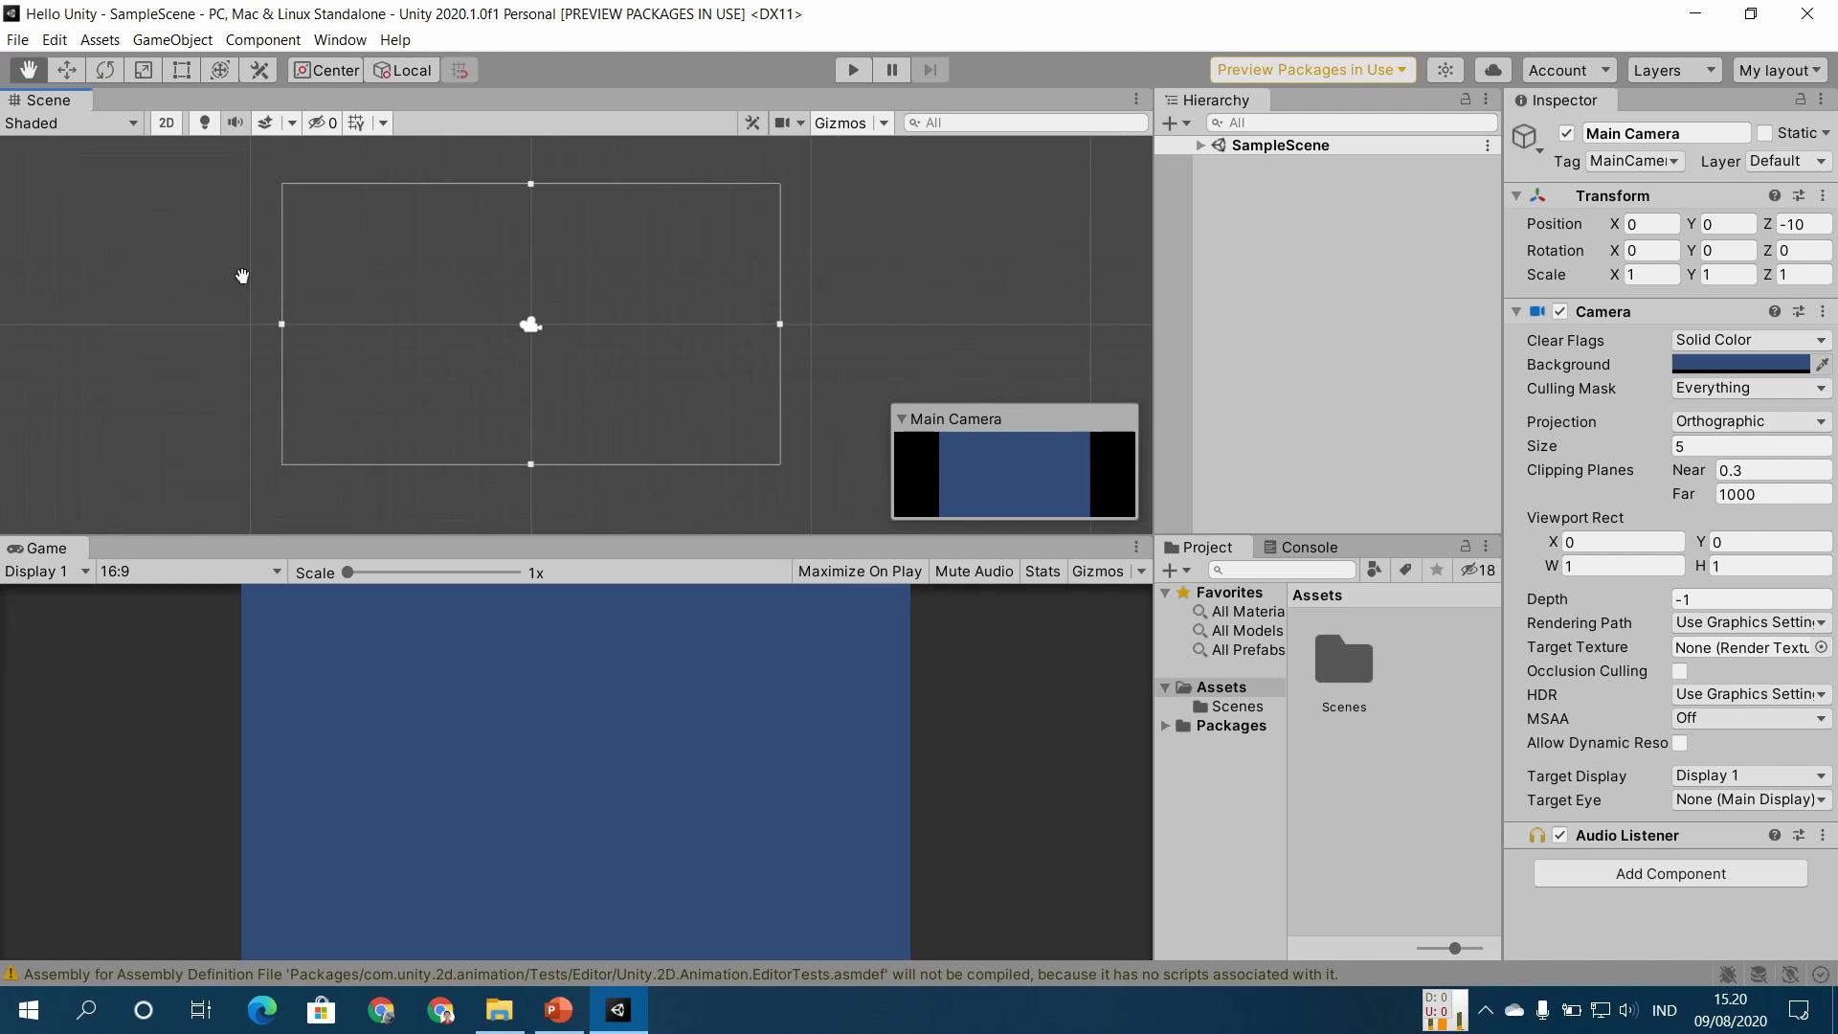
pyautogui.click(73, 72)
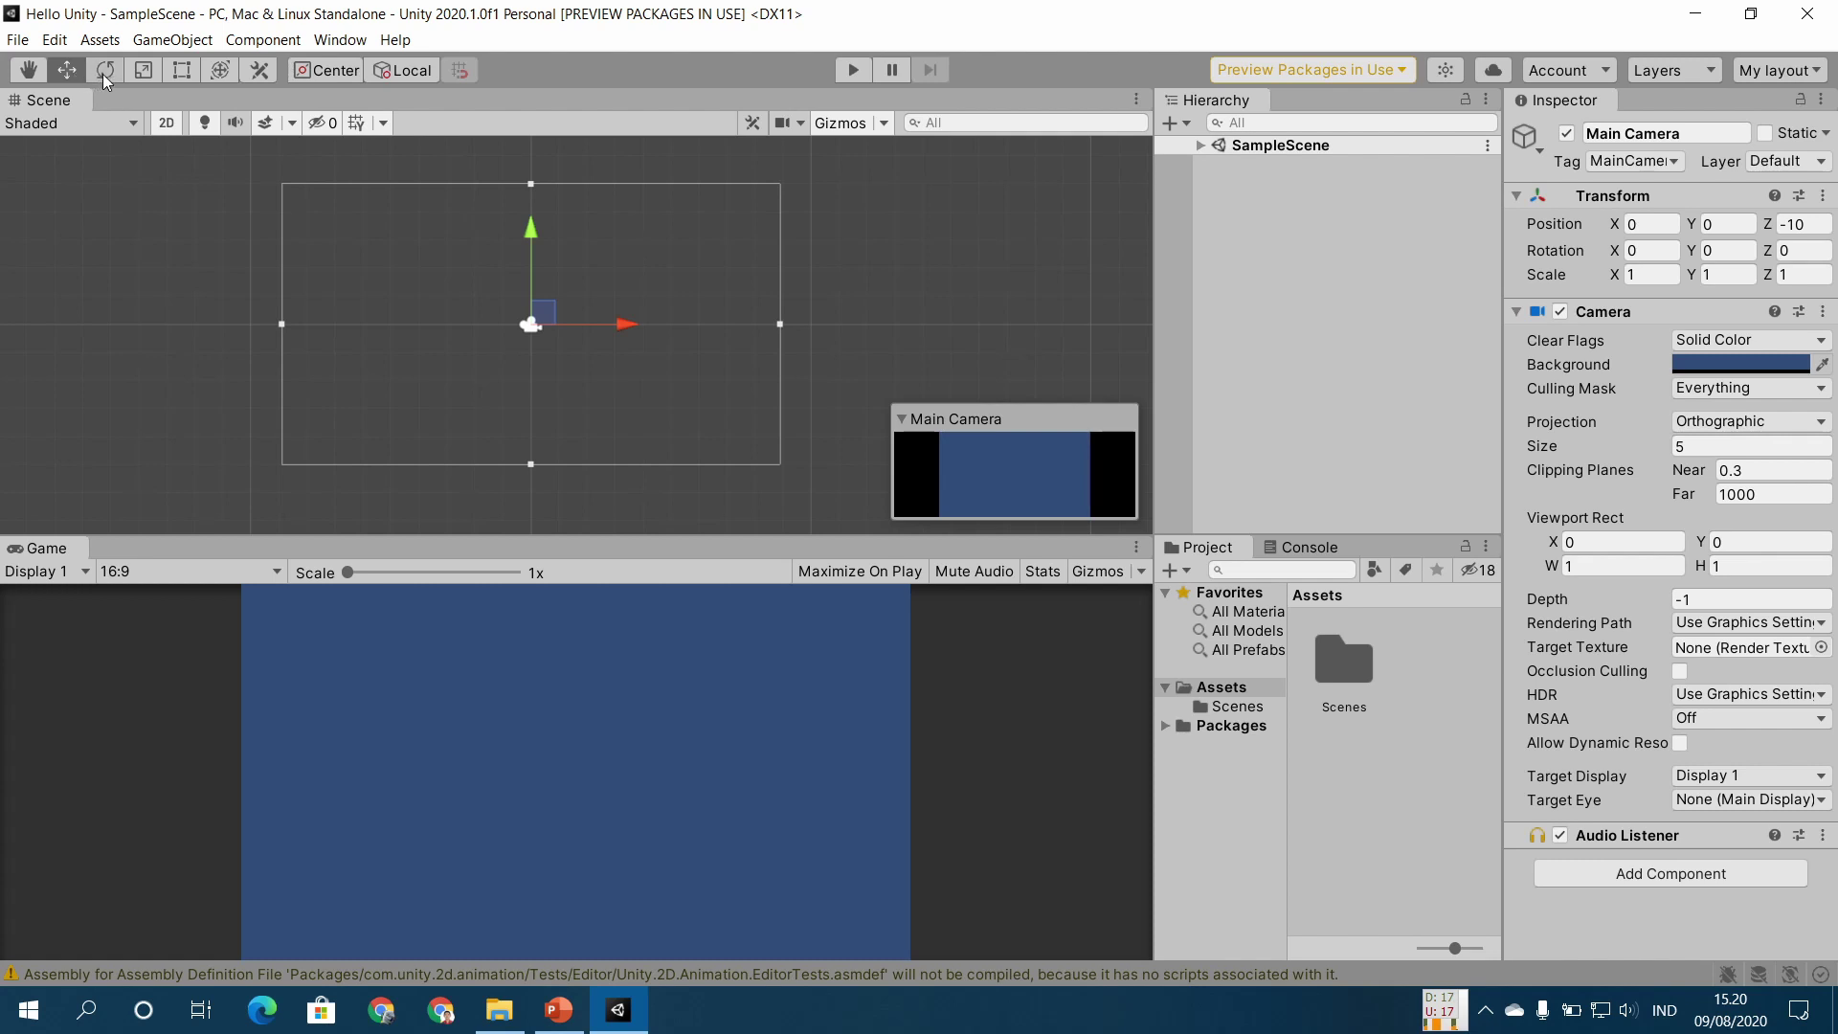
# Step: Cycle through Unity's Rotate, Scale and Rect tools, then return to the Scene Tools slide
pyautogui.click(101, 73)
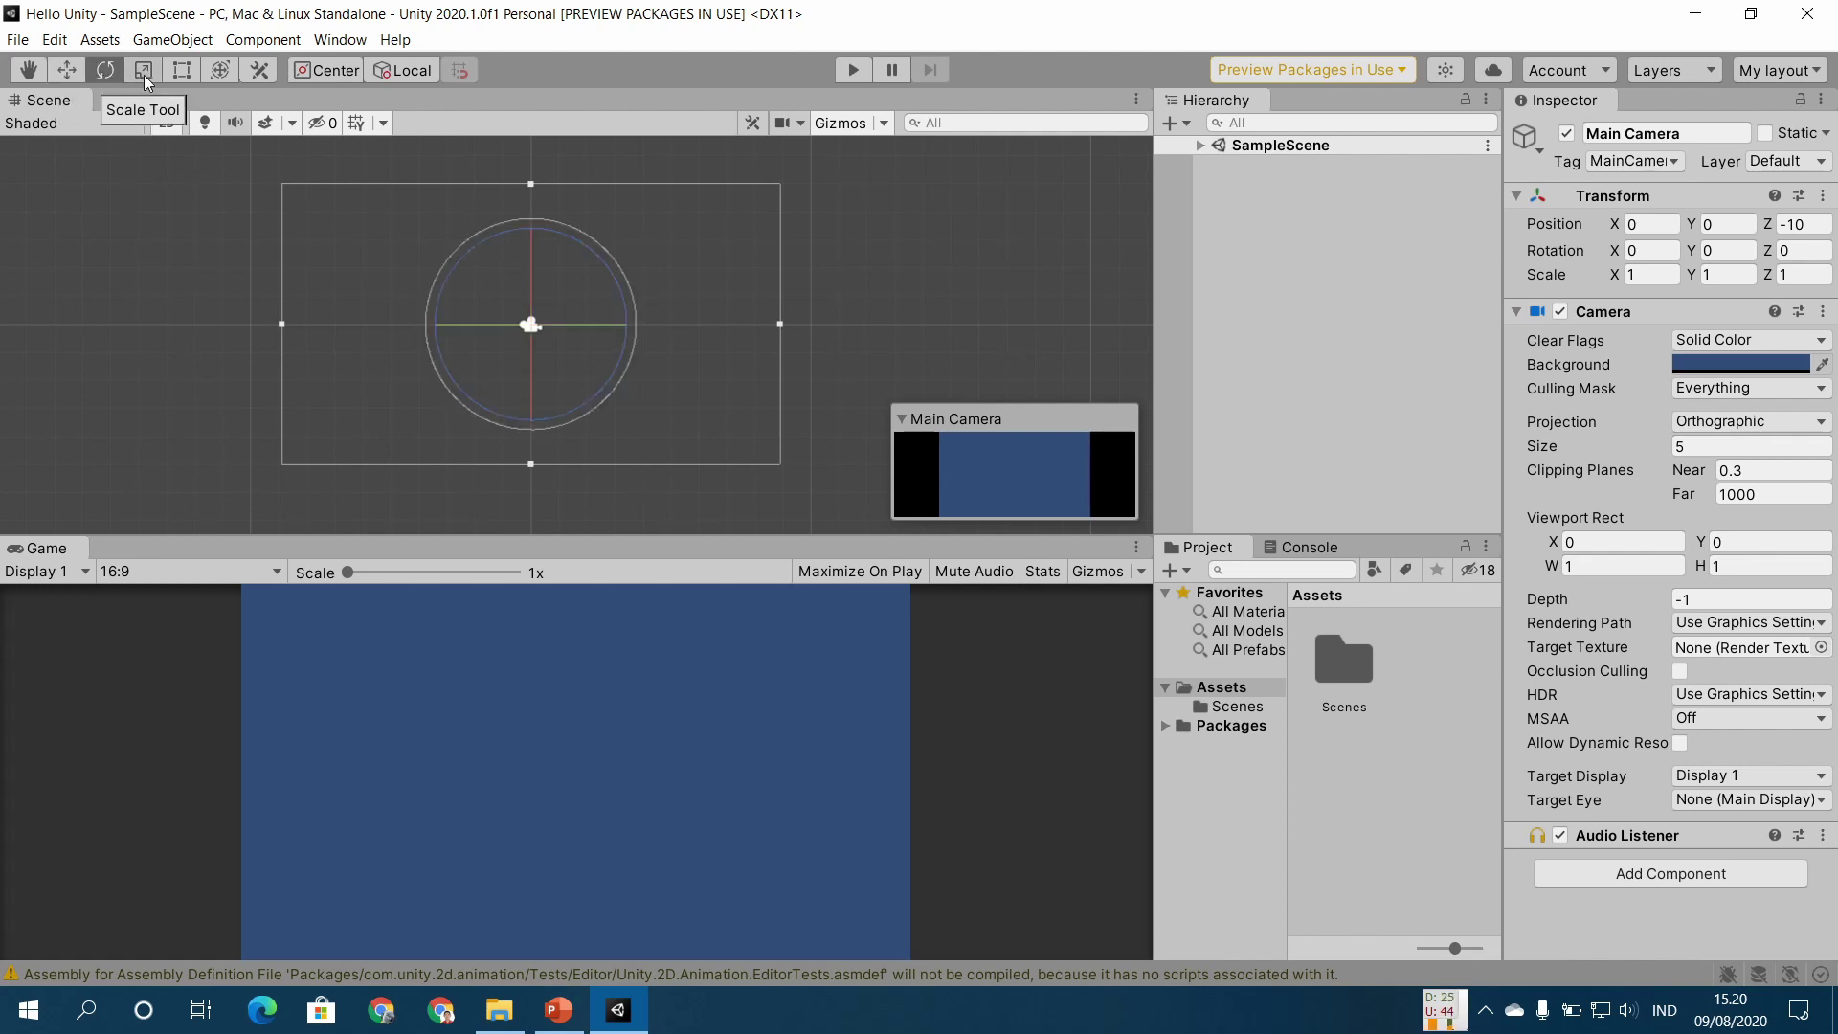
pyautogui.click(144, 73)
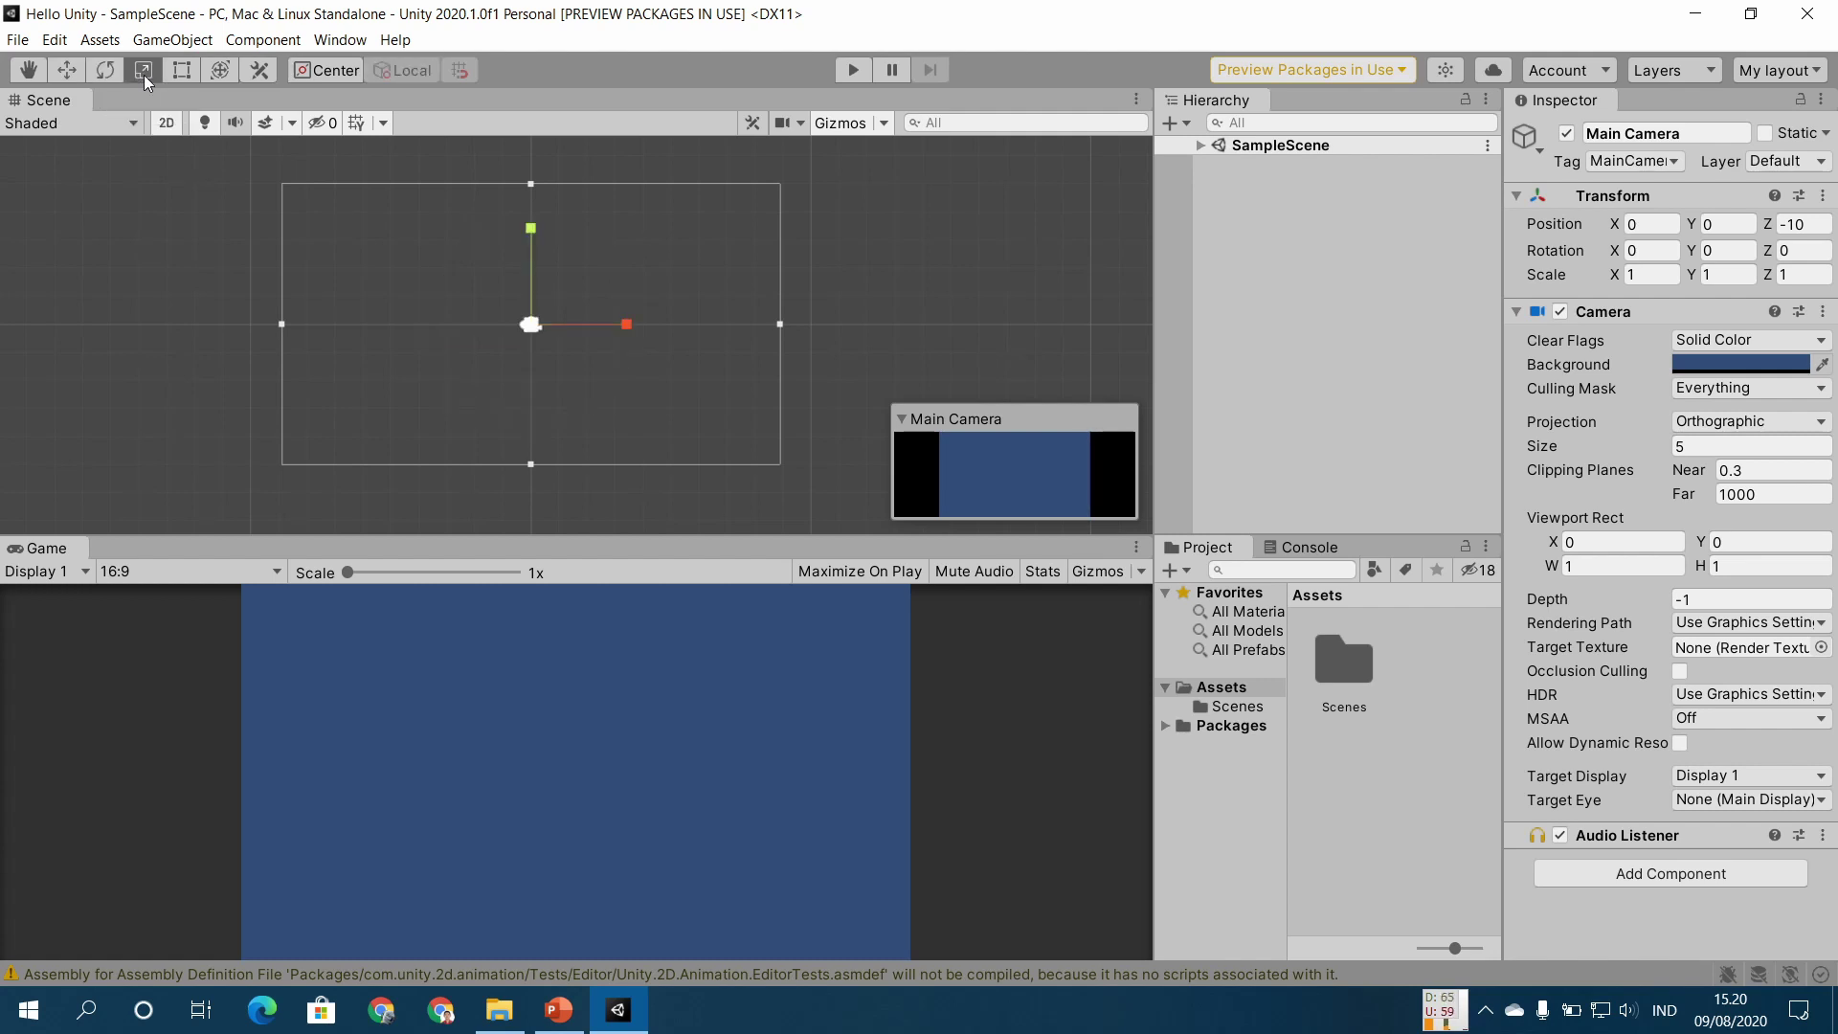
pyautogui.click(181, 70)
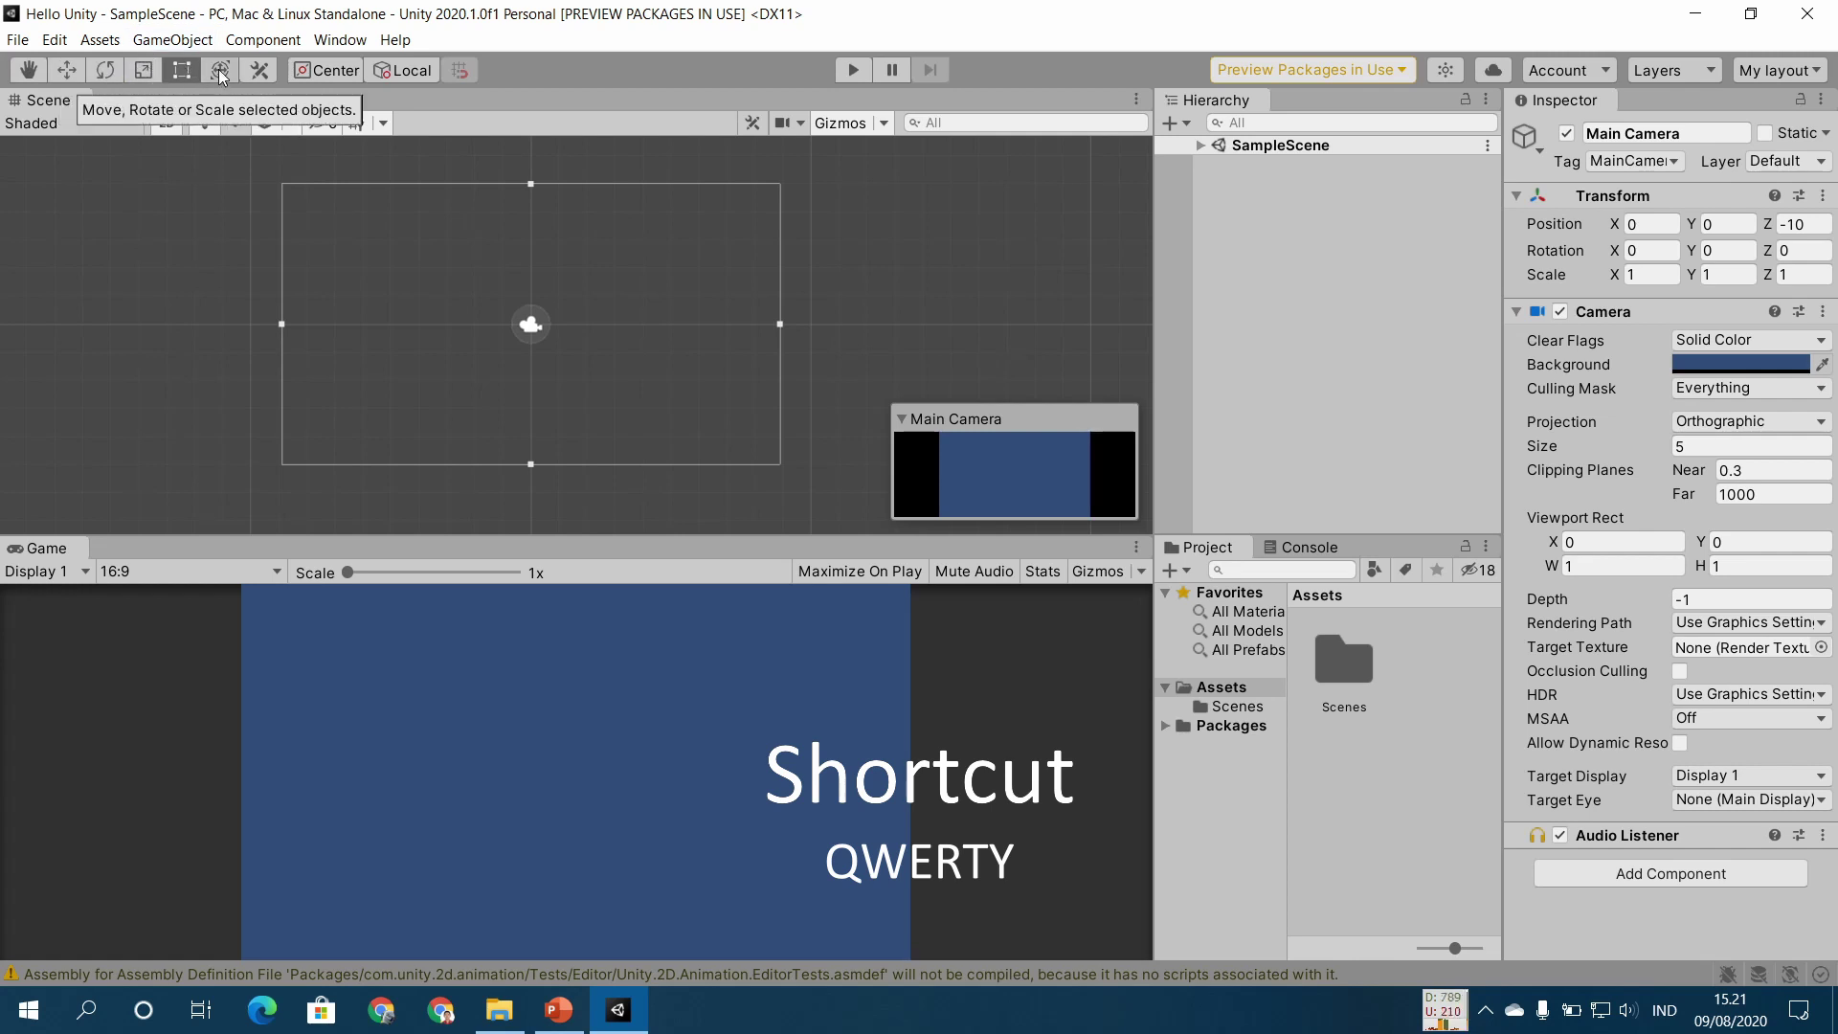
pyautogui.click(559, 1011)
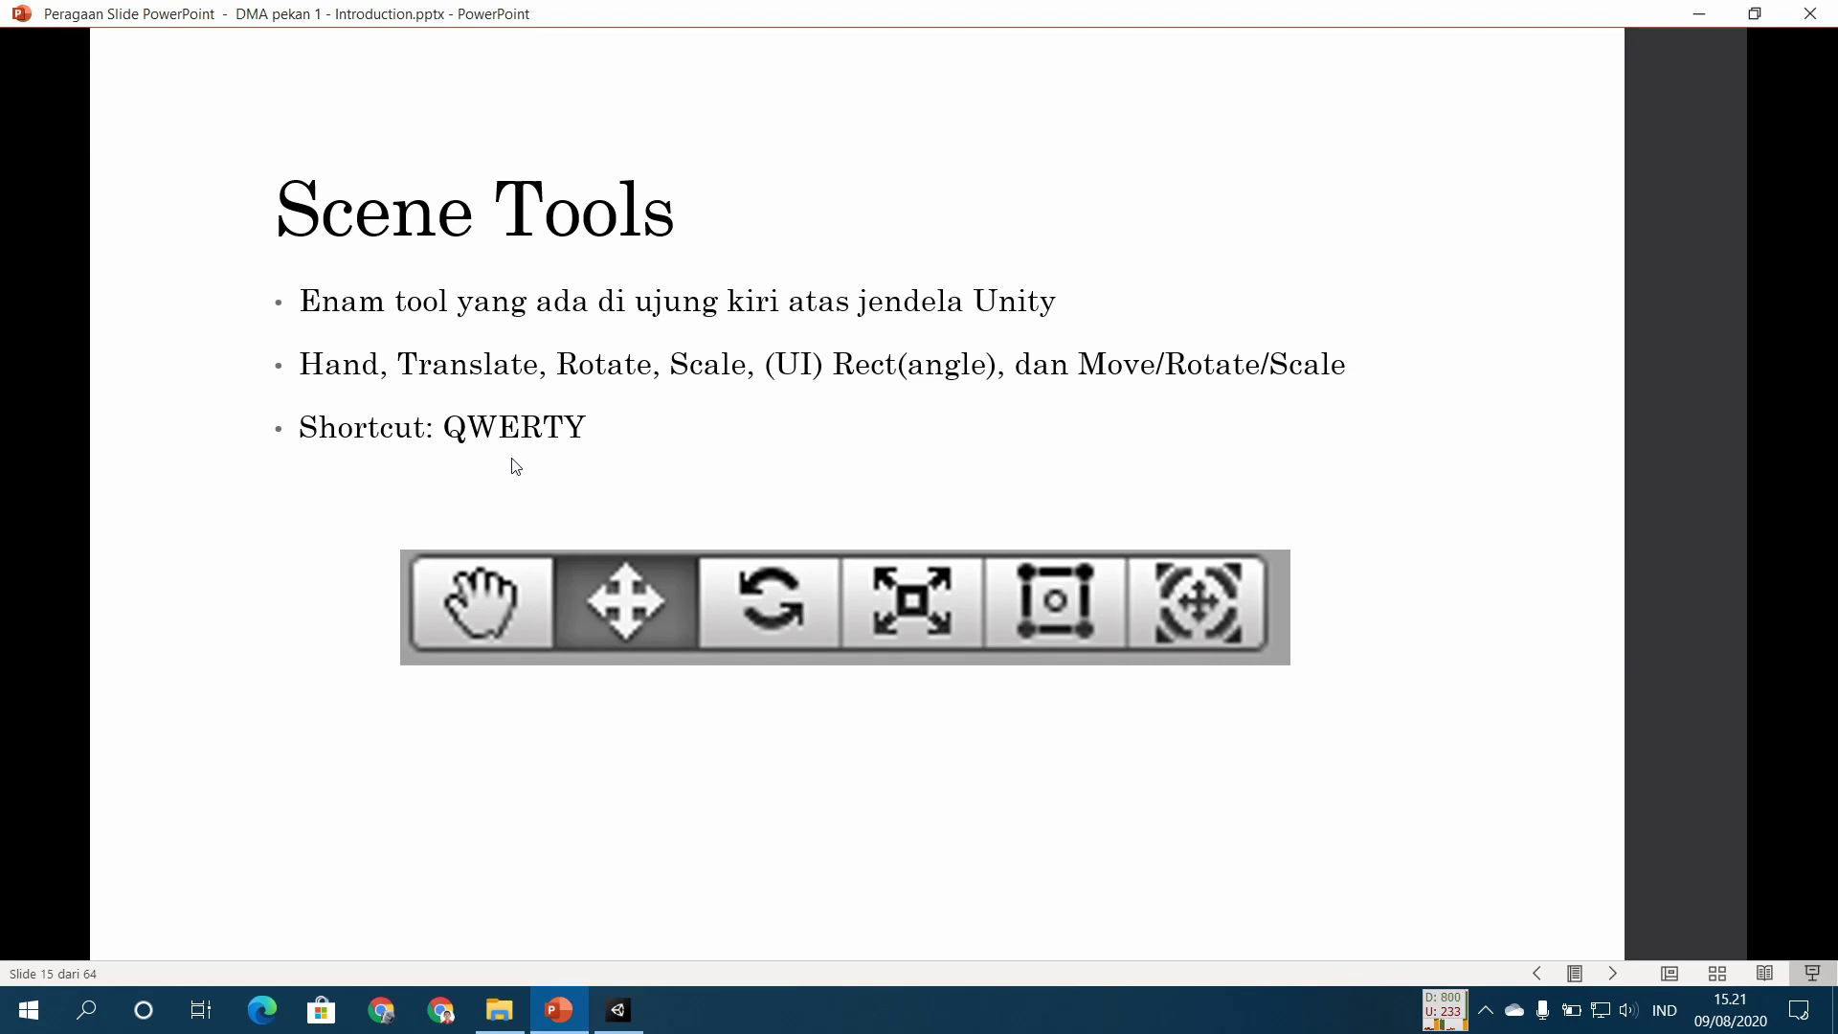
# Step: Advance the slideshow to slide 16, 'Play Scene', and switch back to the Unity editor
pyautogui.press('Right')
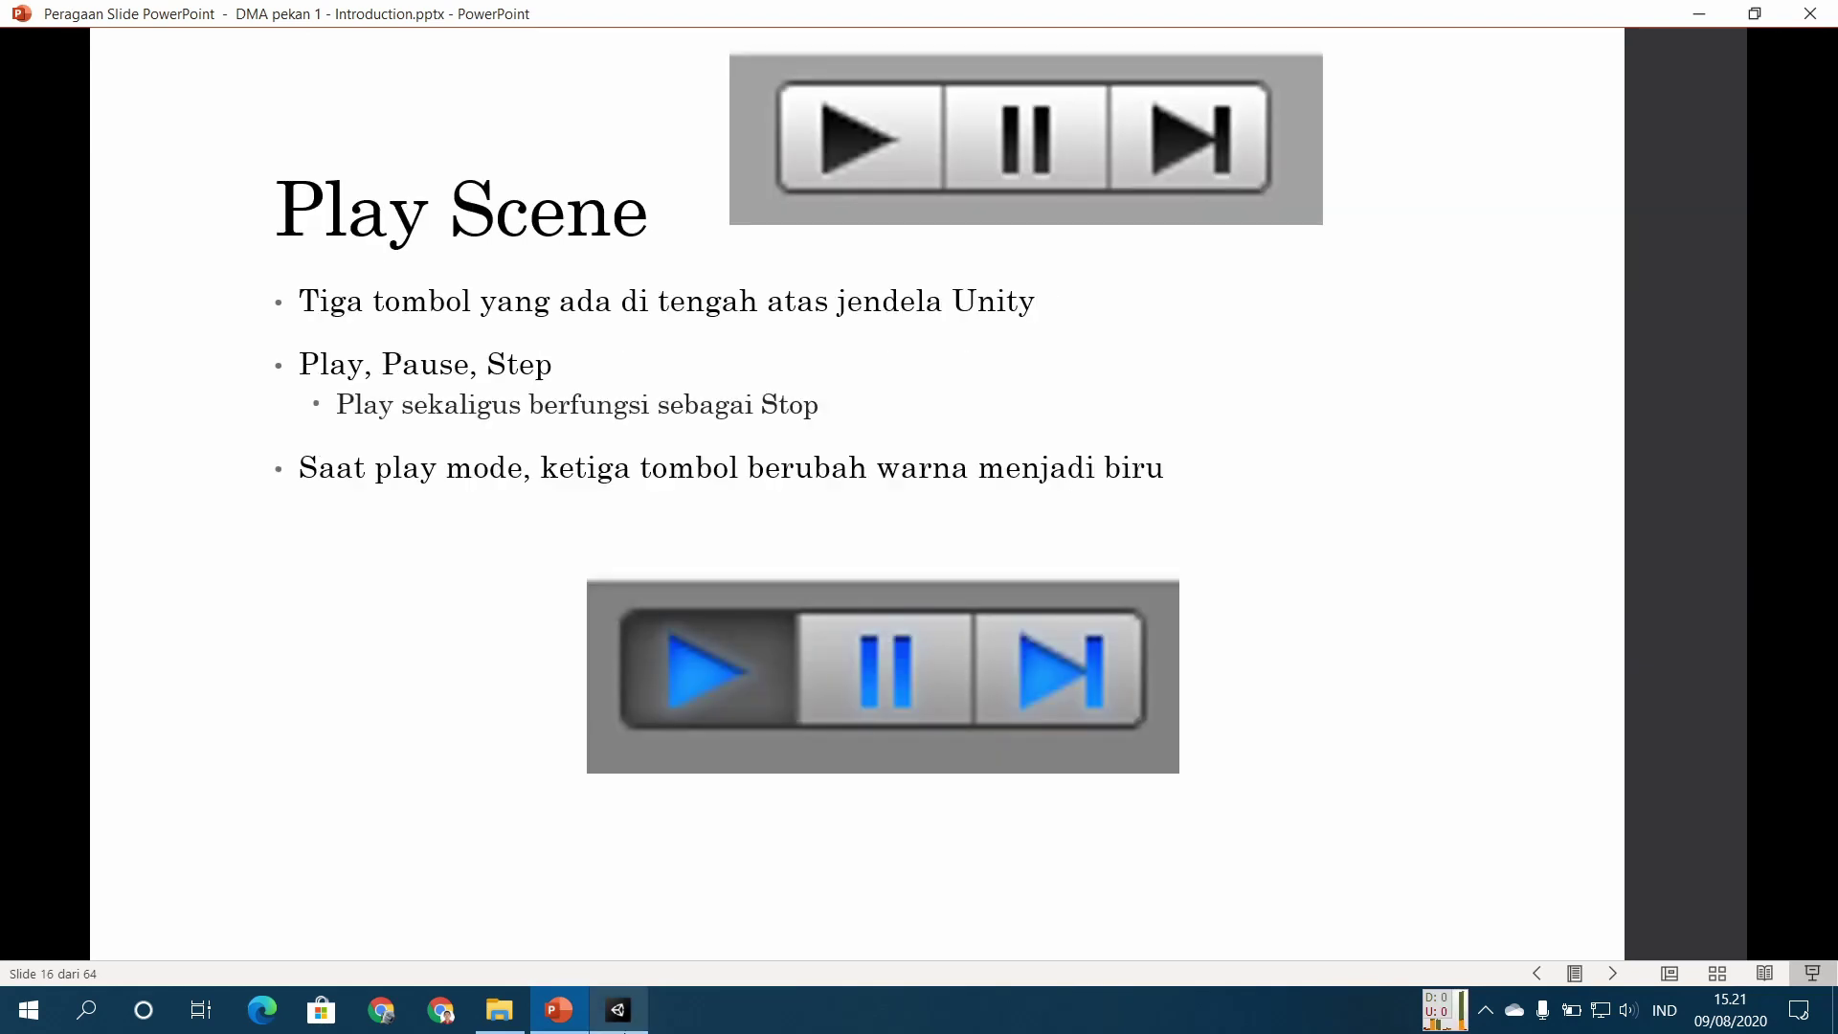
pyautogui.click(619, 1010)
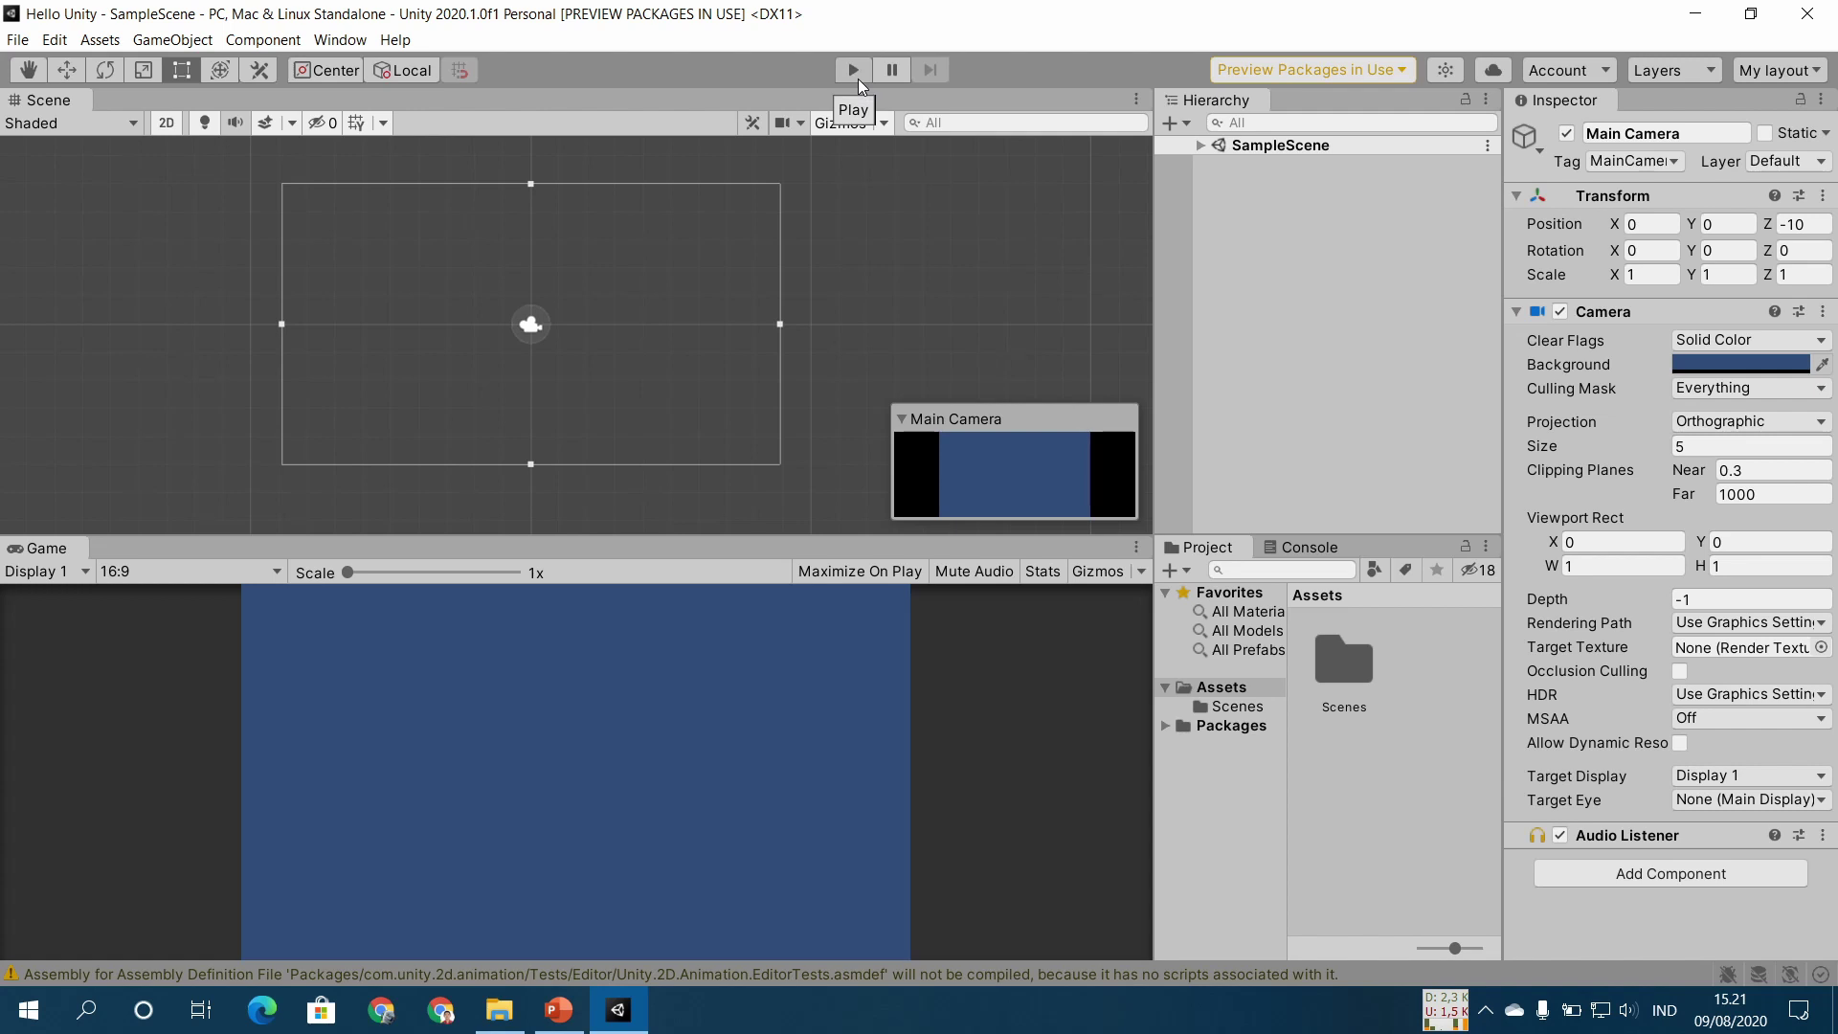
pyautogui.click(858, 79)
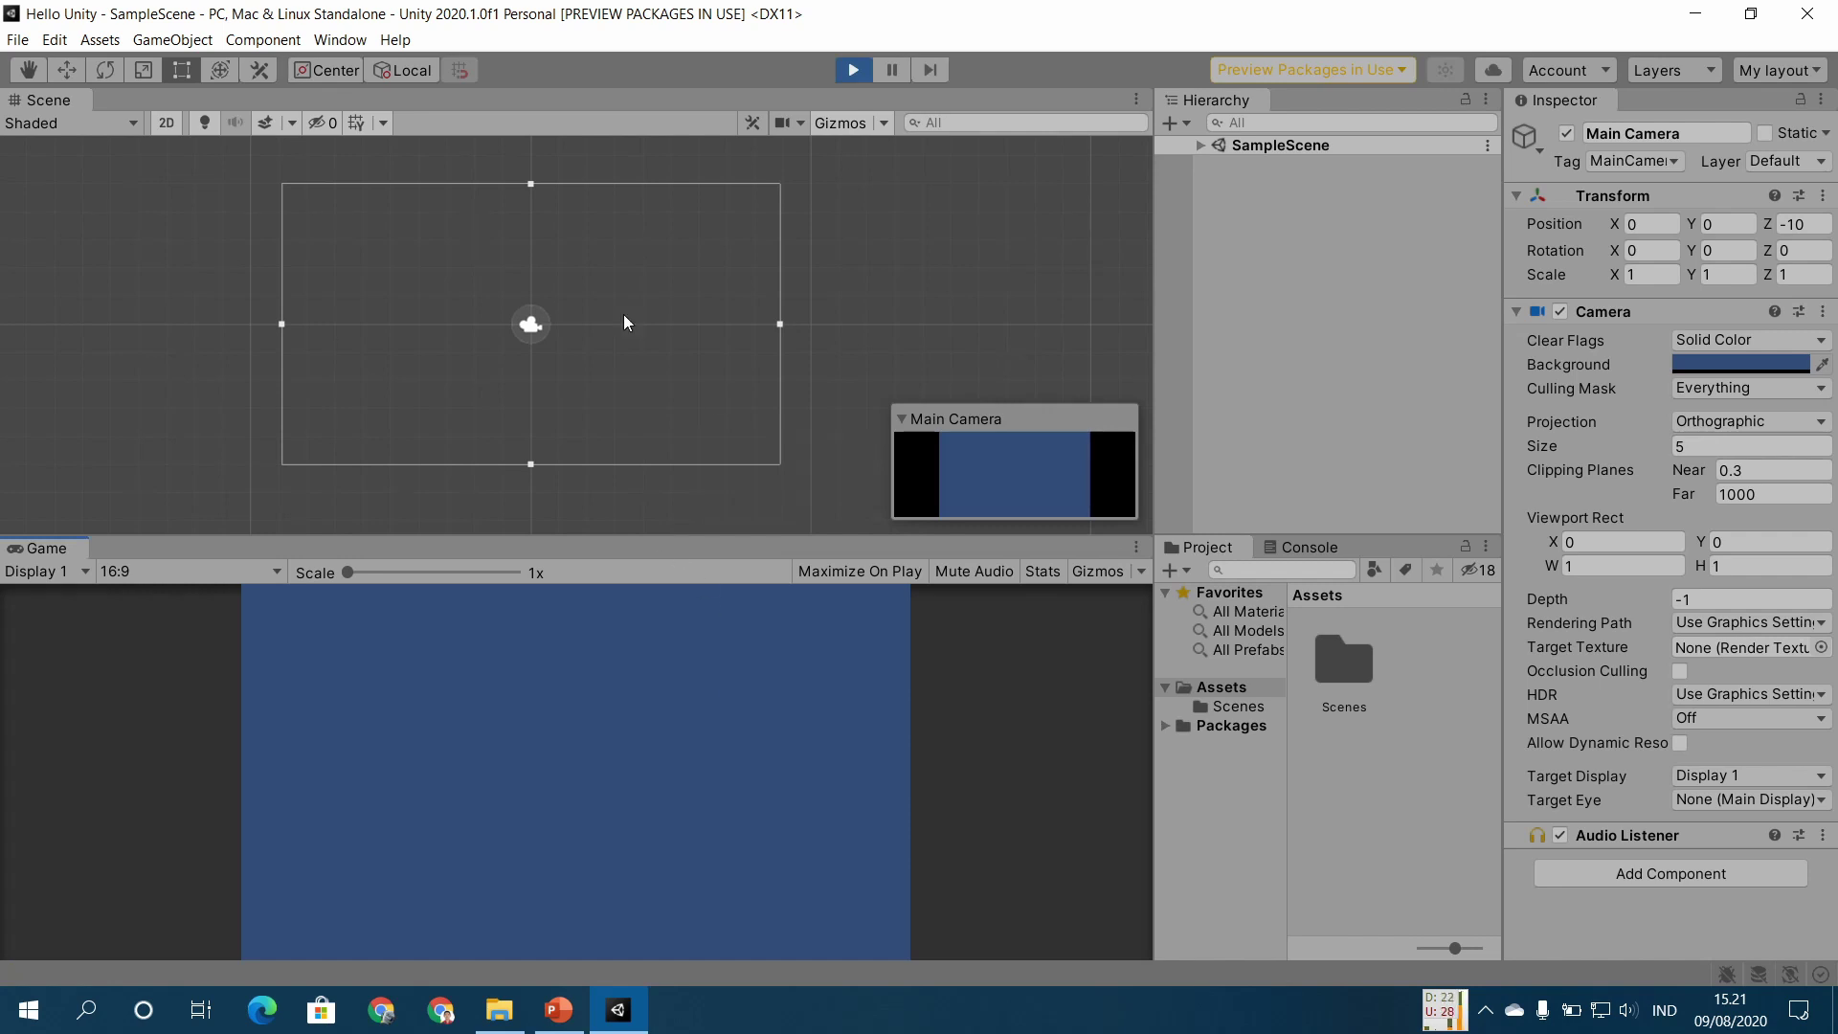
pyautogui.click(890, 75)
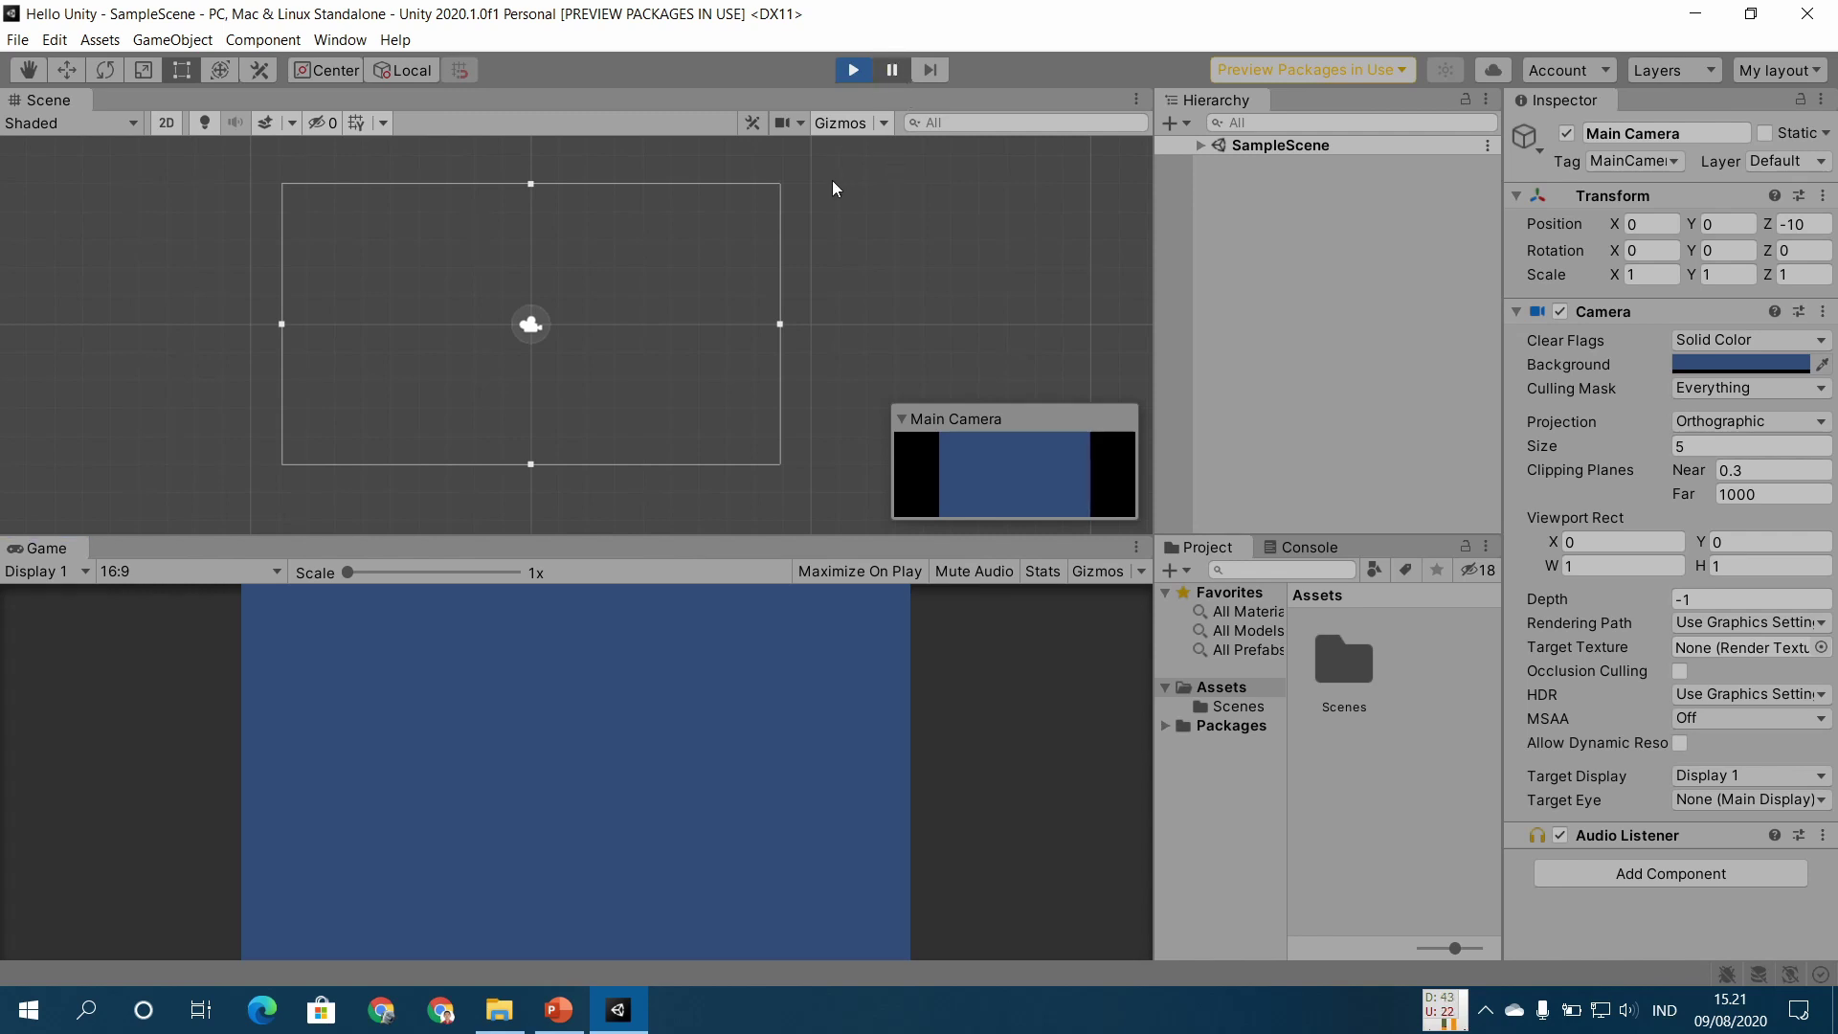
pyautogui.click(893, 77)
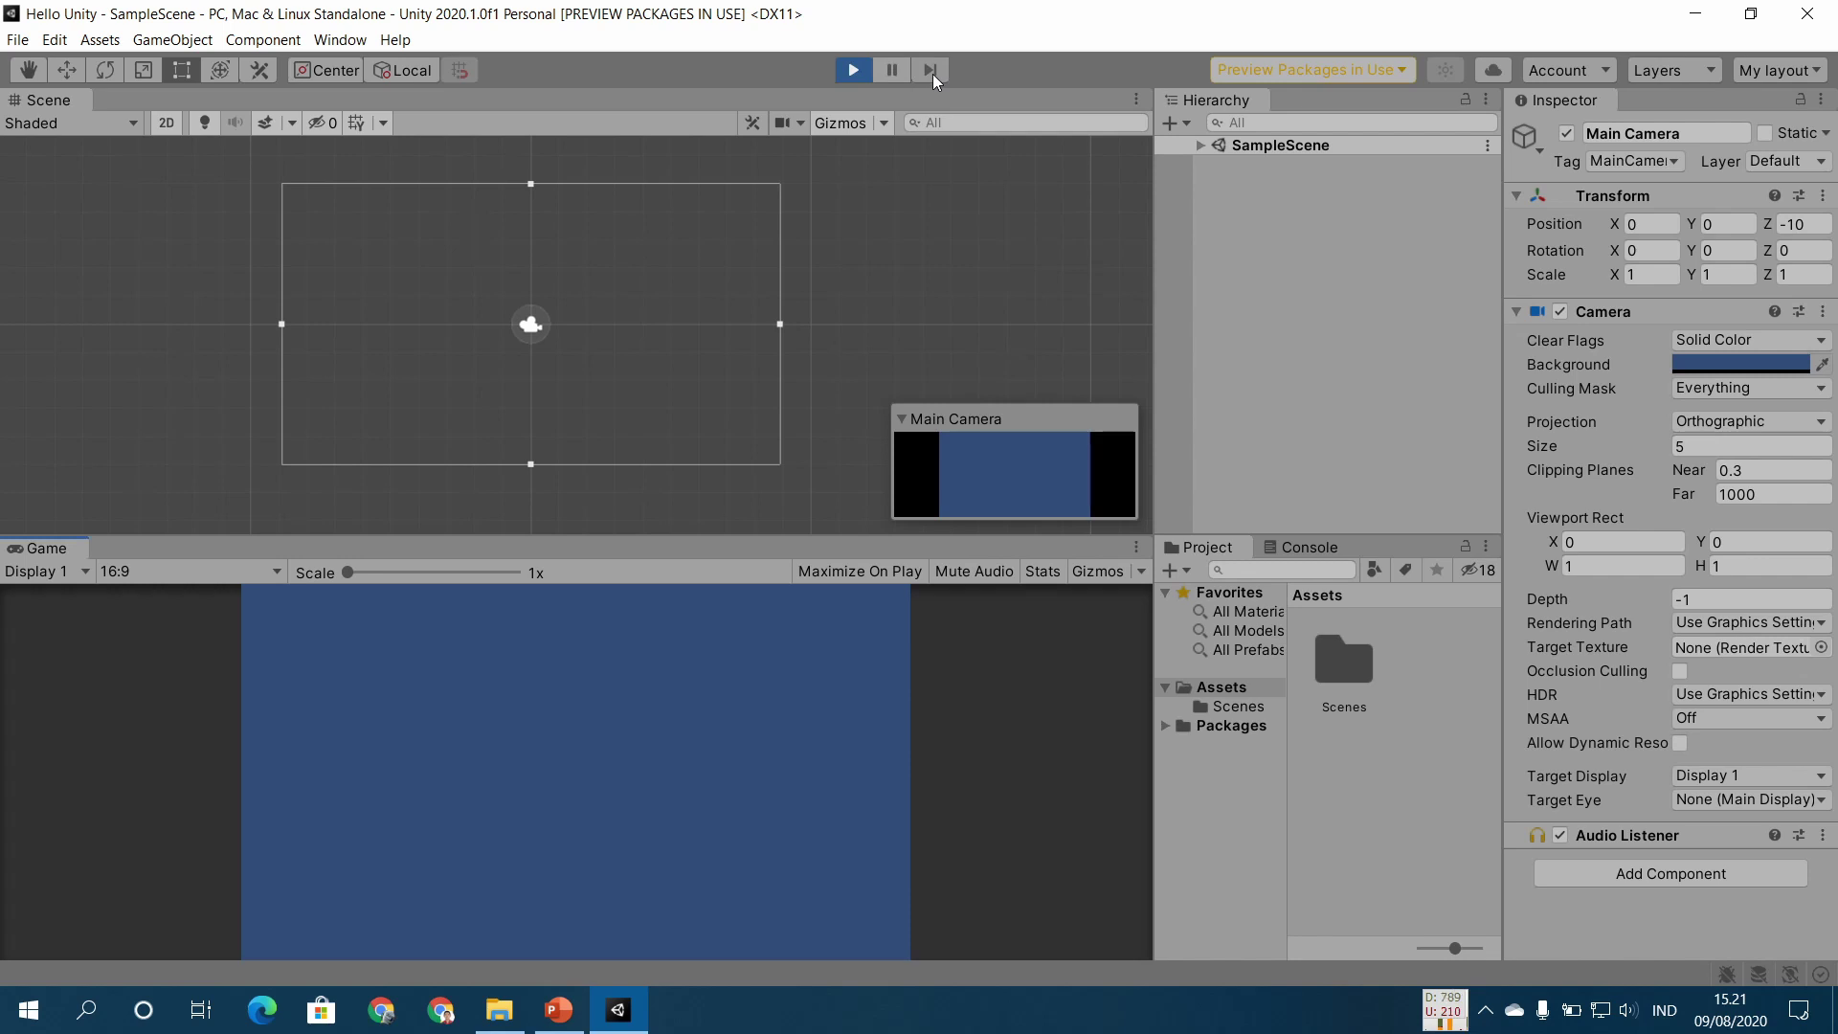
pyautogui.click(932, 73)
pyautogui.click(854, 72)
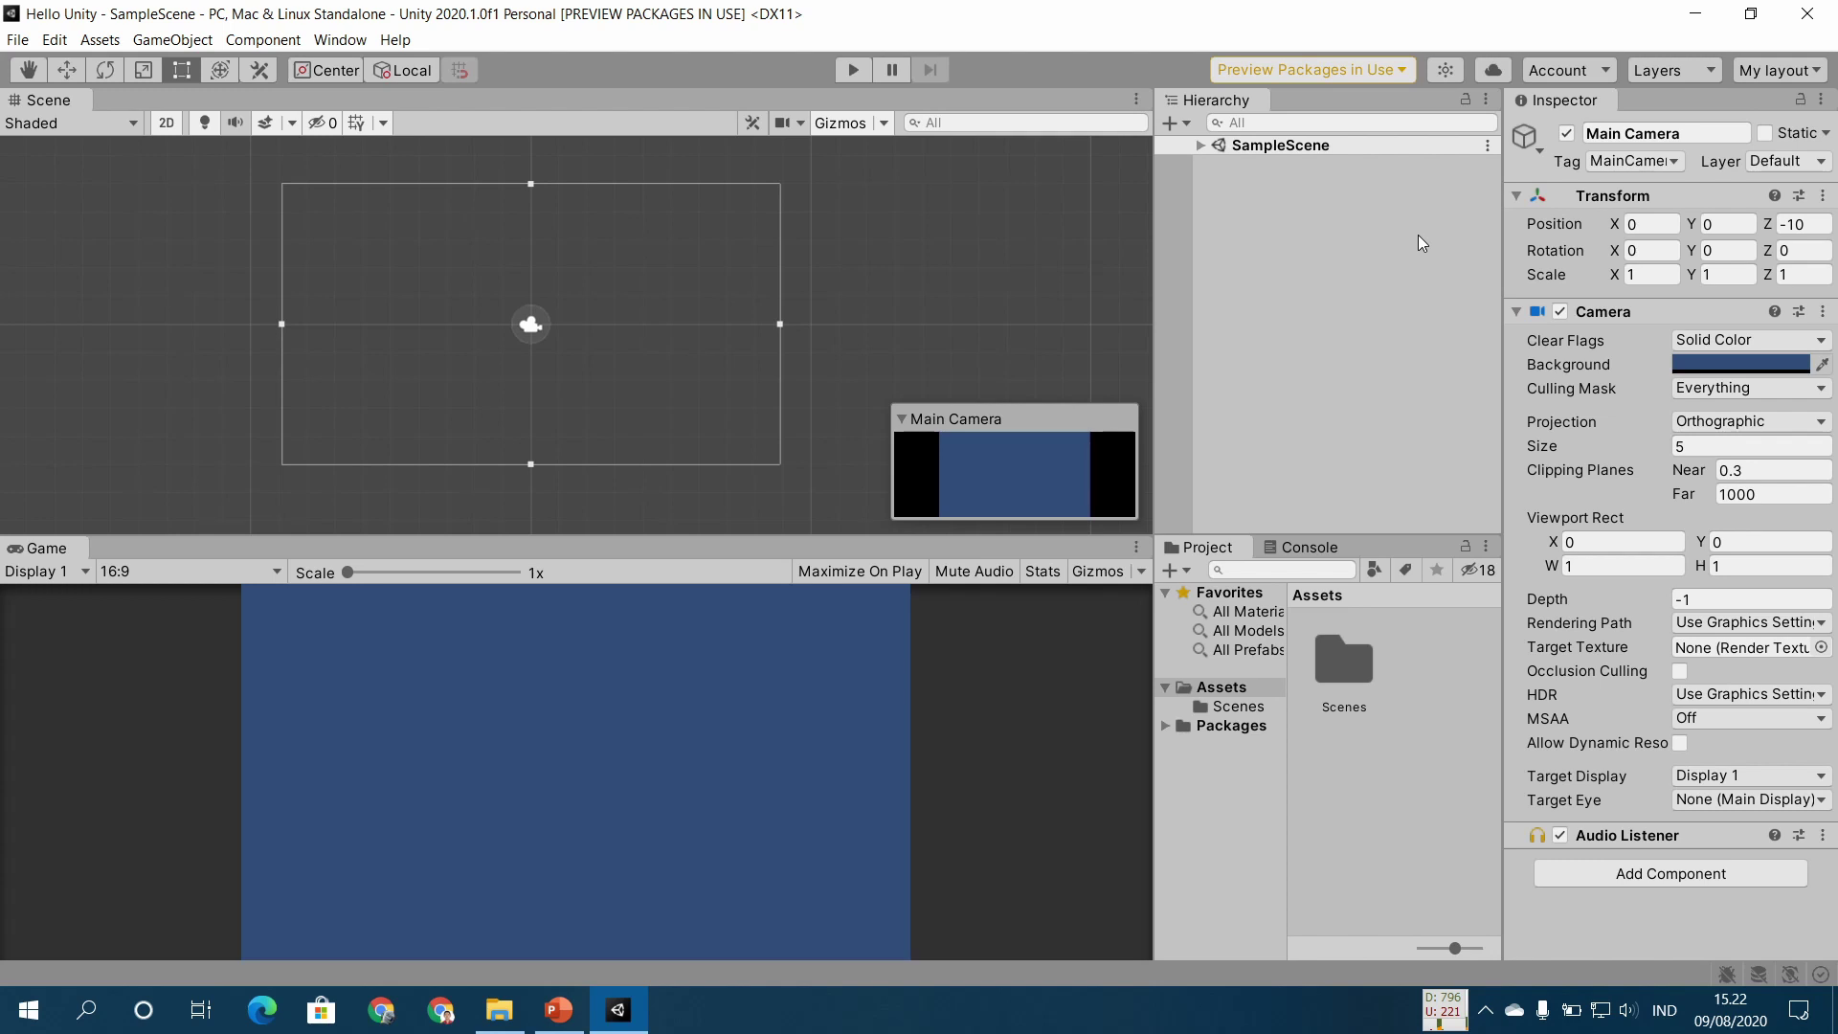
# Step: Bring the slideshow back and step through Manajemen Aset and Assets to slide 19, 'Gambar'
pyautogui.click(559, 1011)
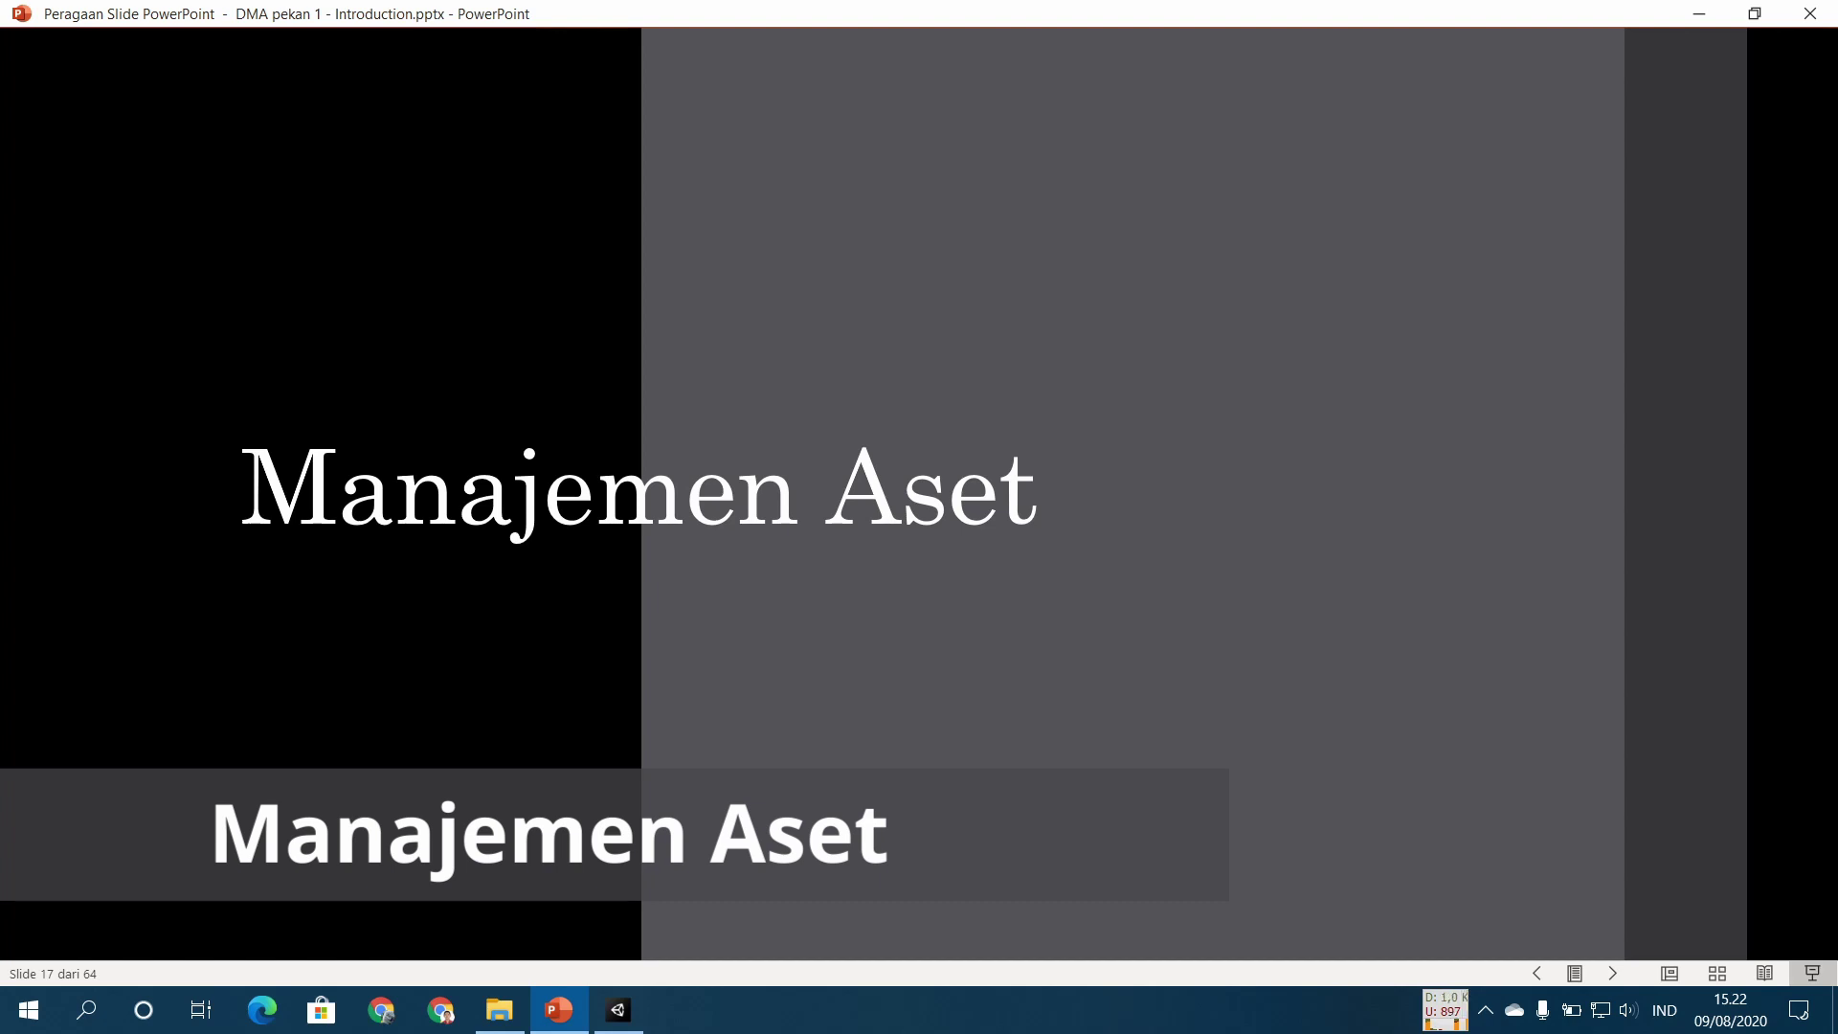
pyautogui.press('Right')
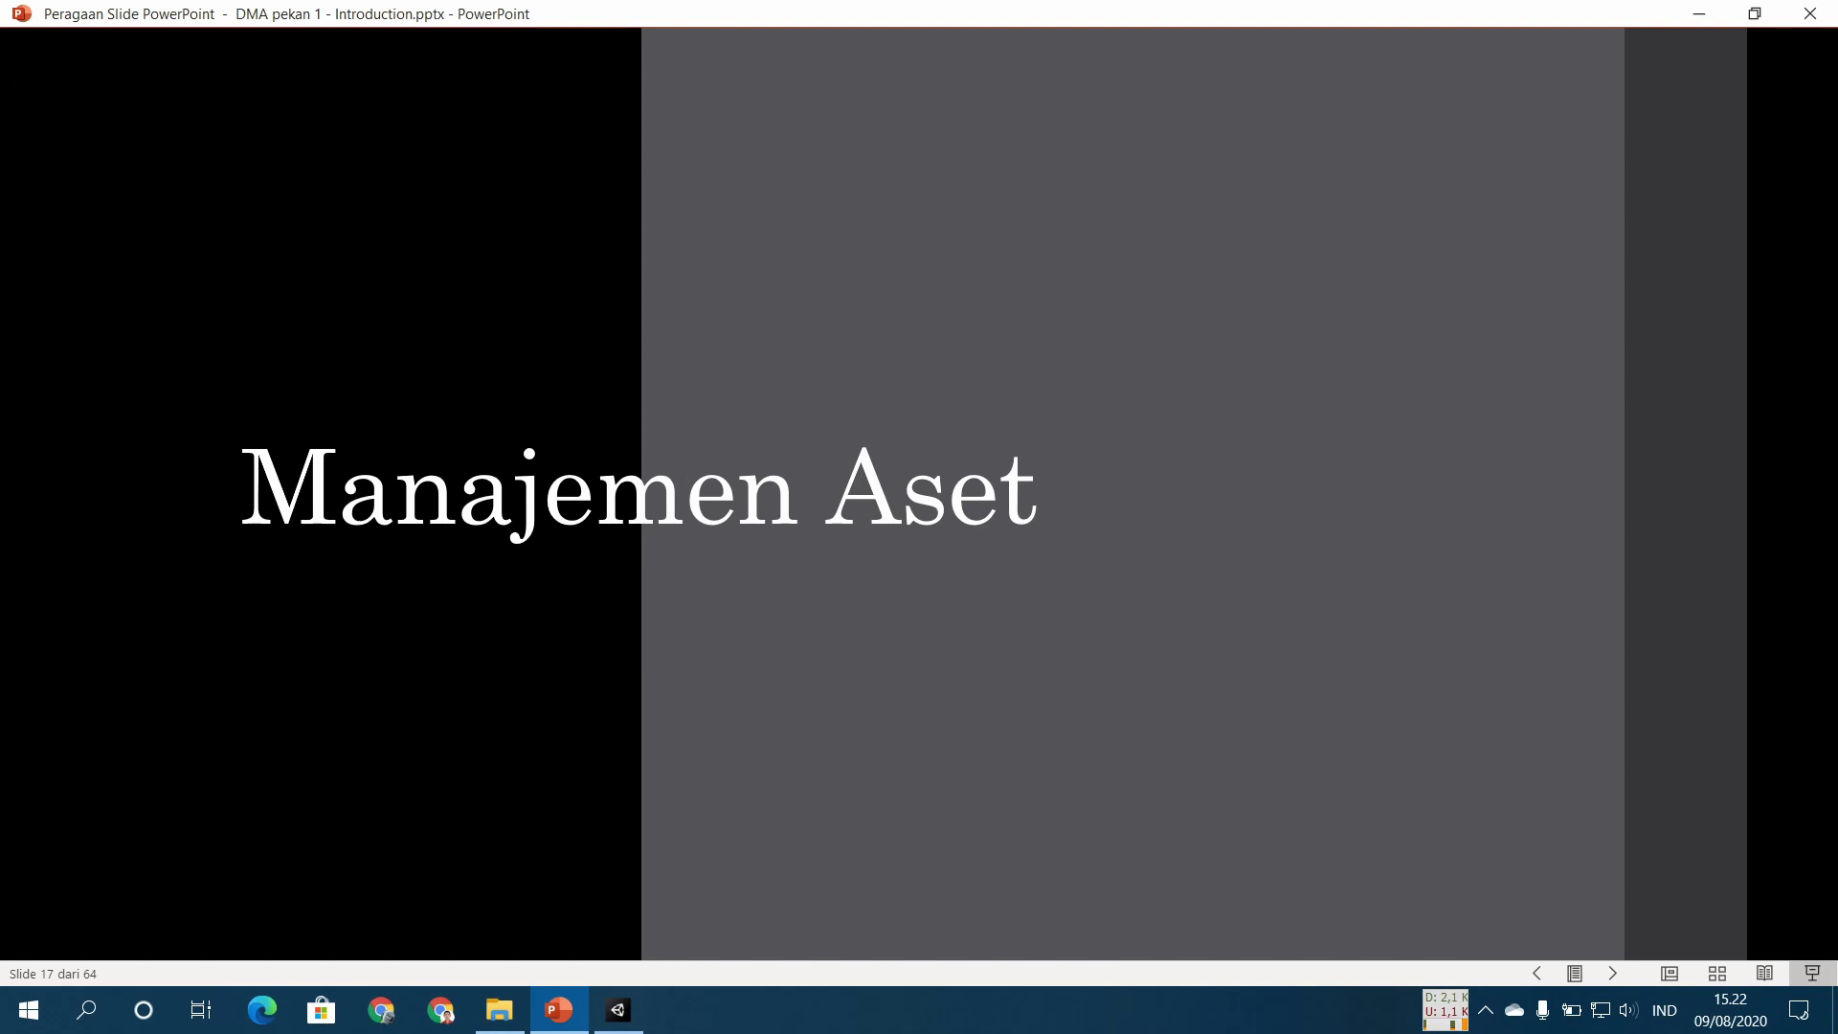
pyautogui.press('Right')
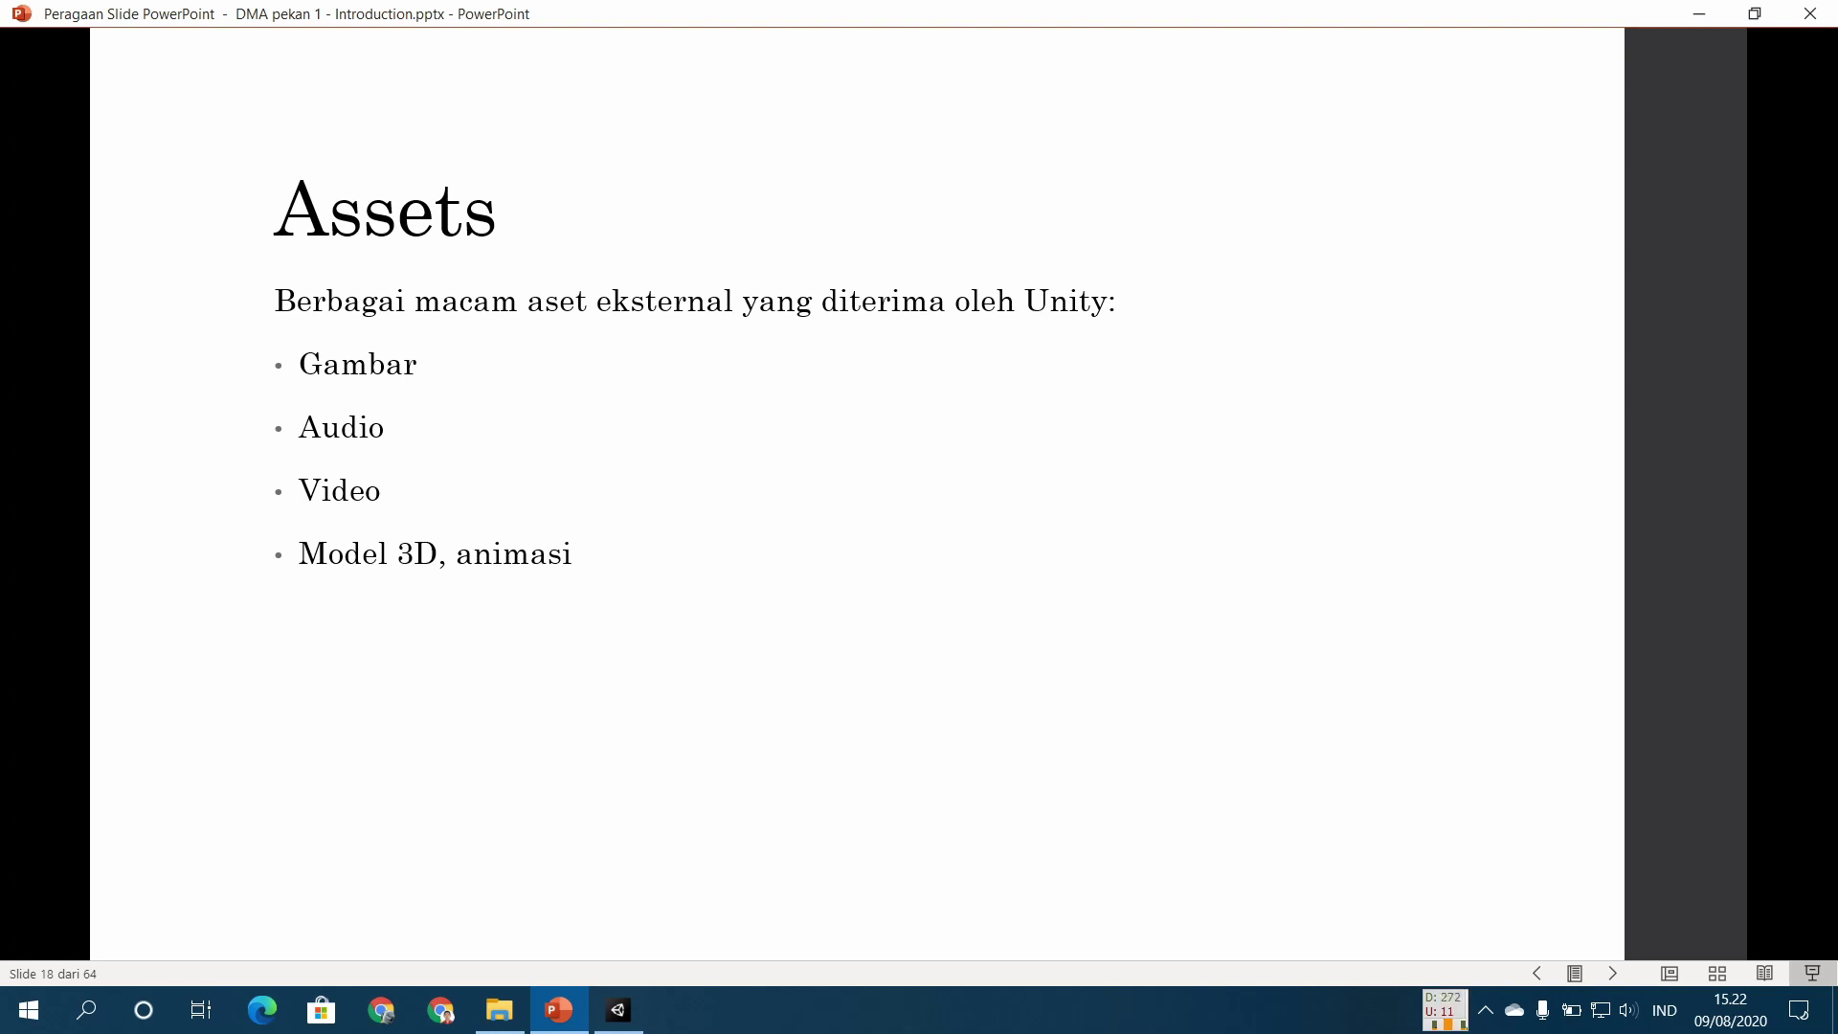
pyautogui.press('Right')
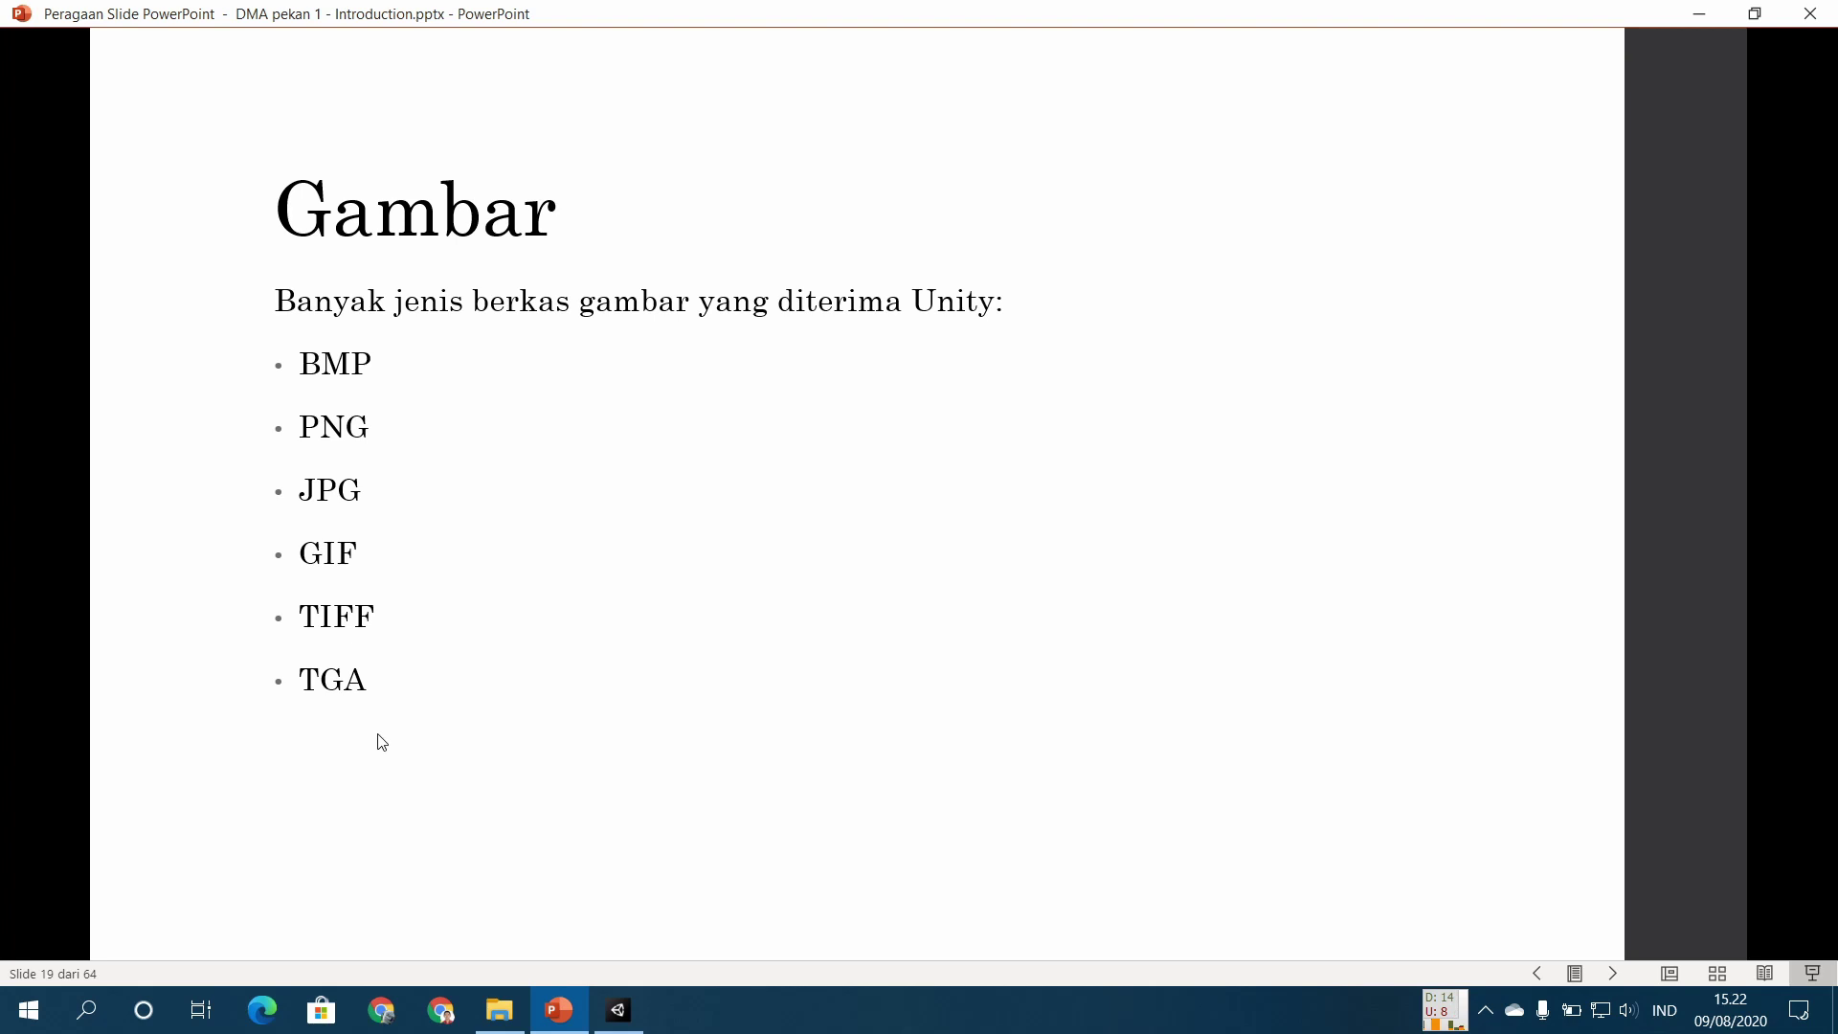
# Step: Advance past the 'Photoshop?' slide to slide 21, 'Sprite vs Spritesheet'
pyautogui.press('Right')
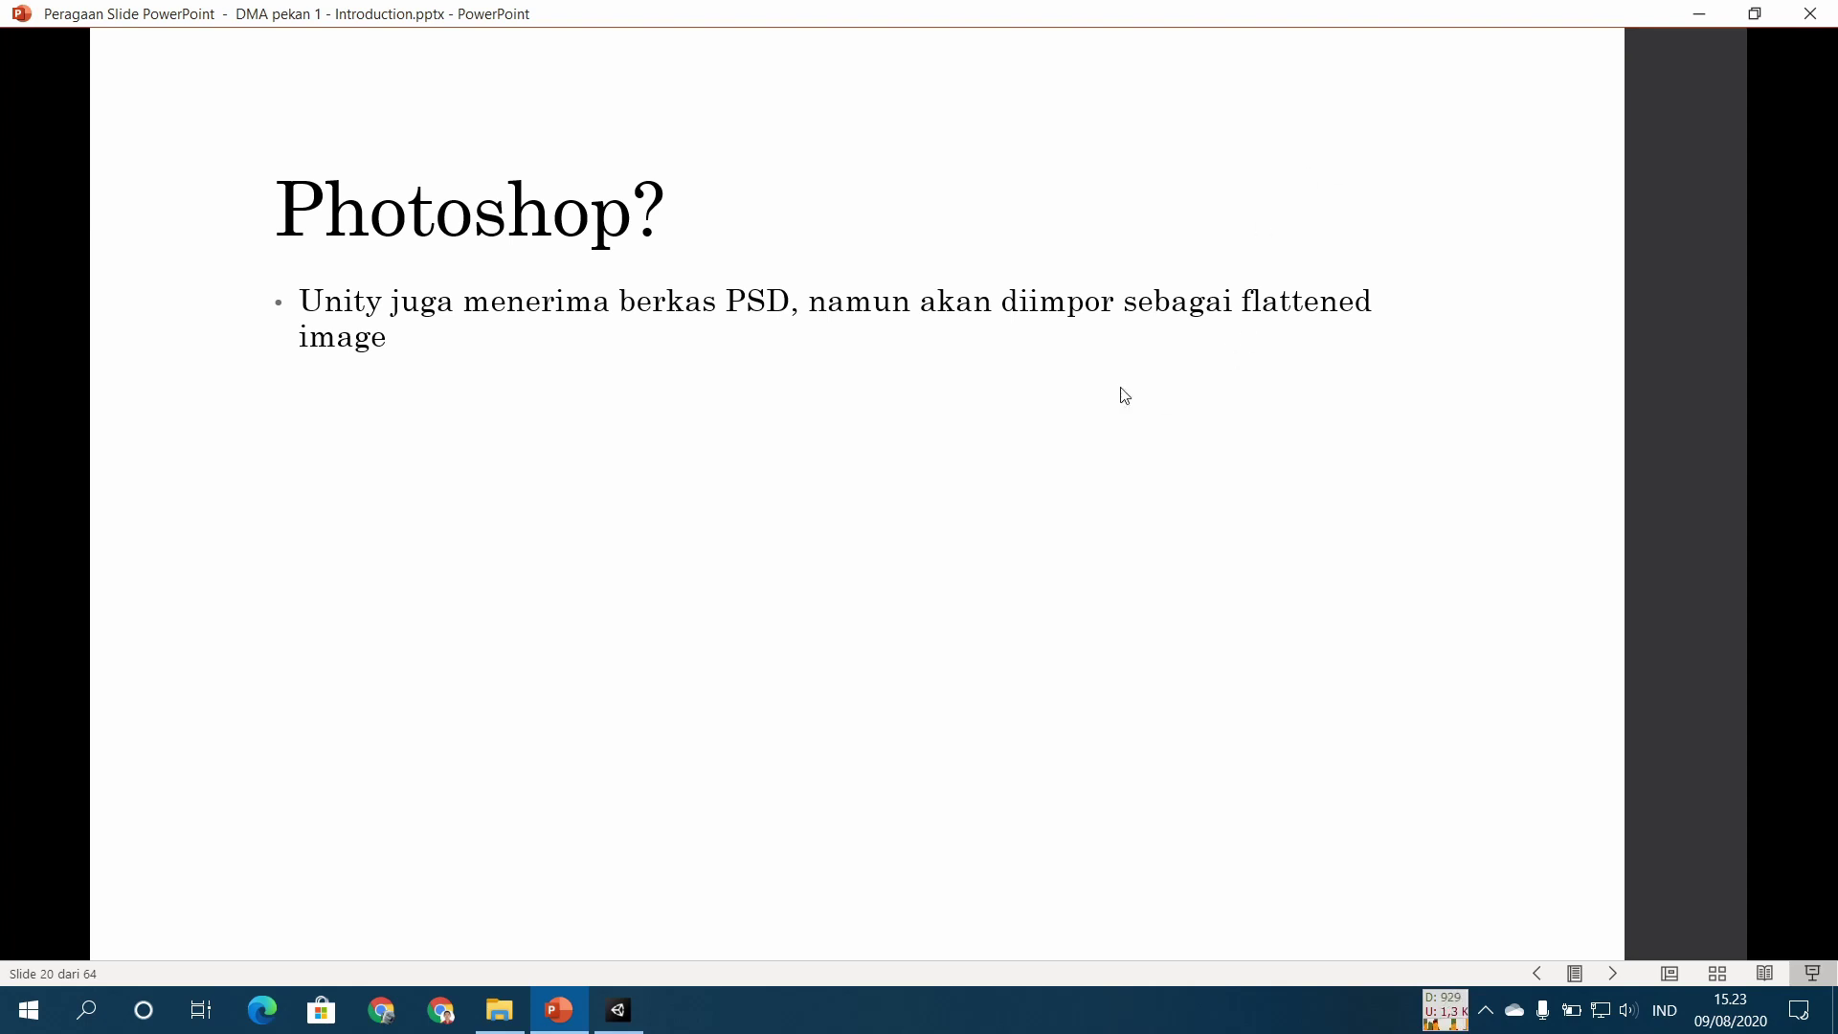
pyautogui.click(1159, 476)
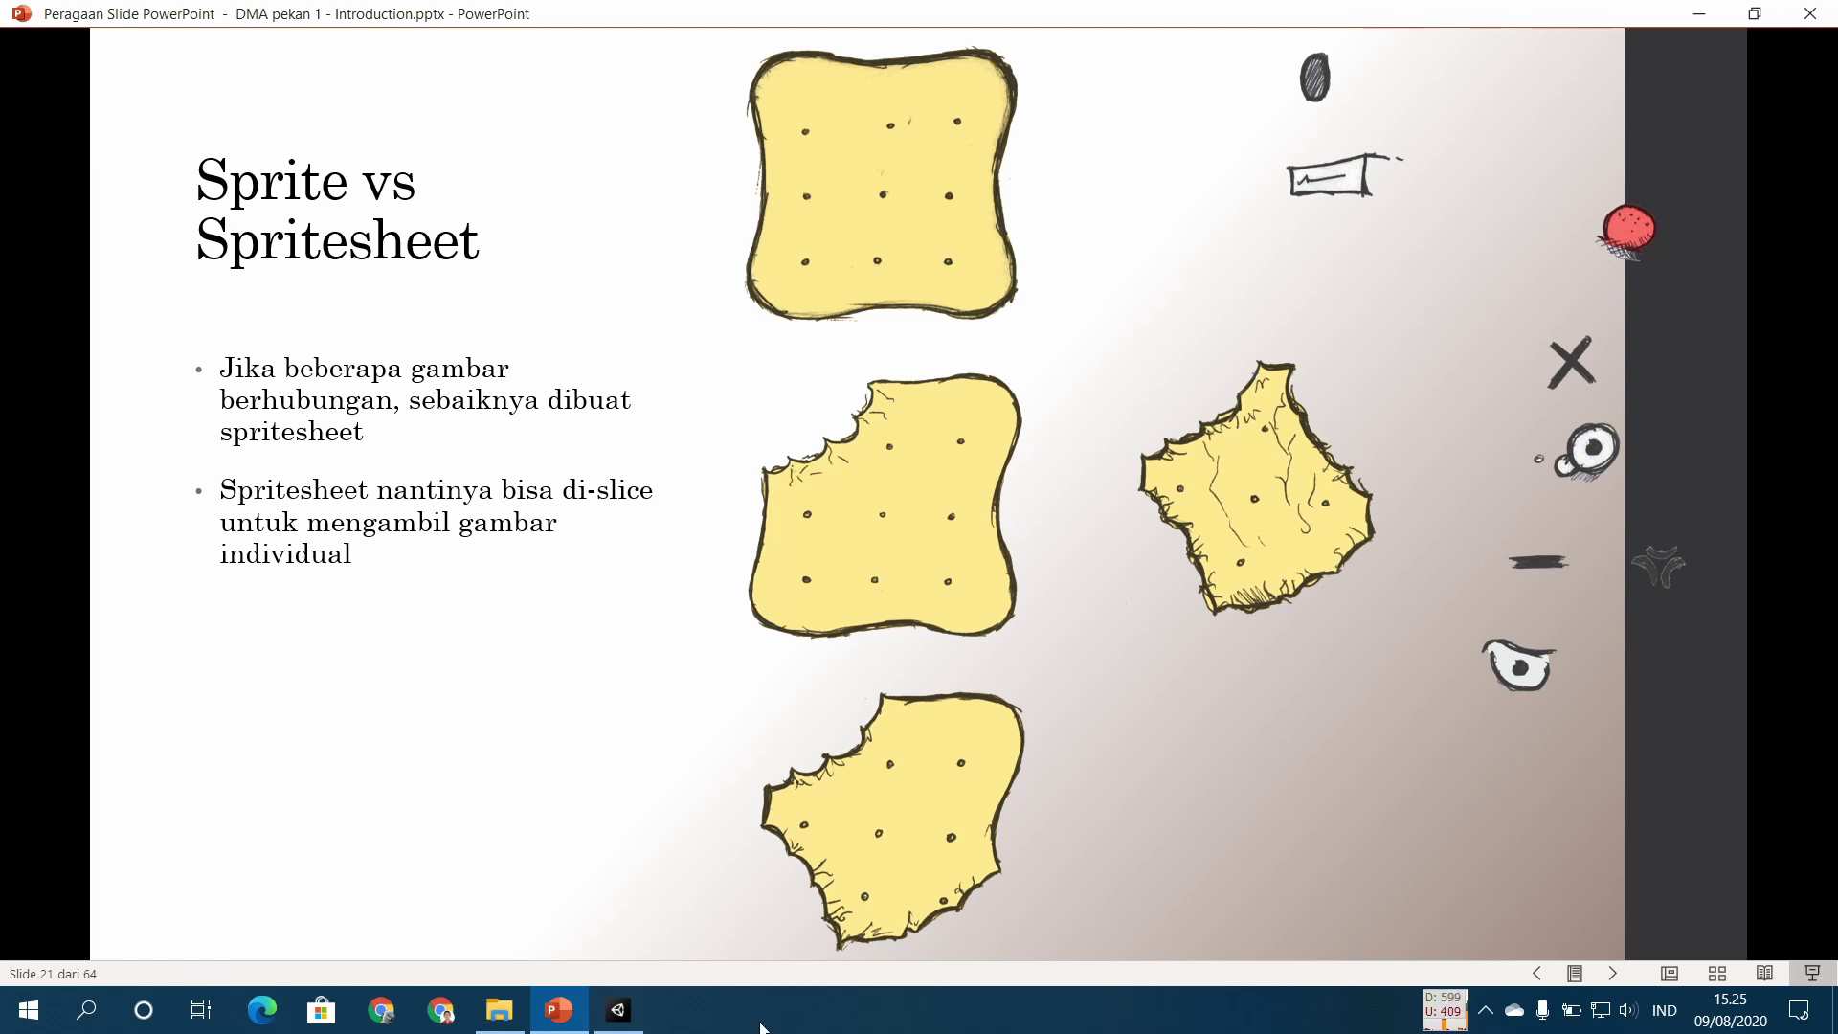
# Step: Advance to slide 22, 'Audio', listing MP3, OGG, WAV, AIFF and other formats
pyautogui.press('Right')
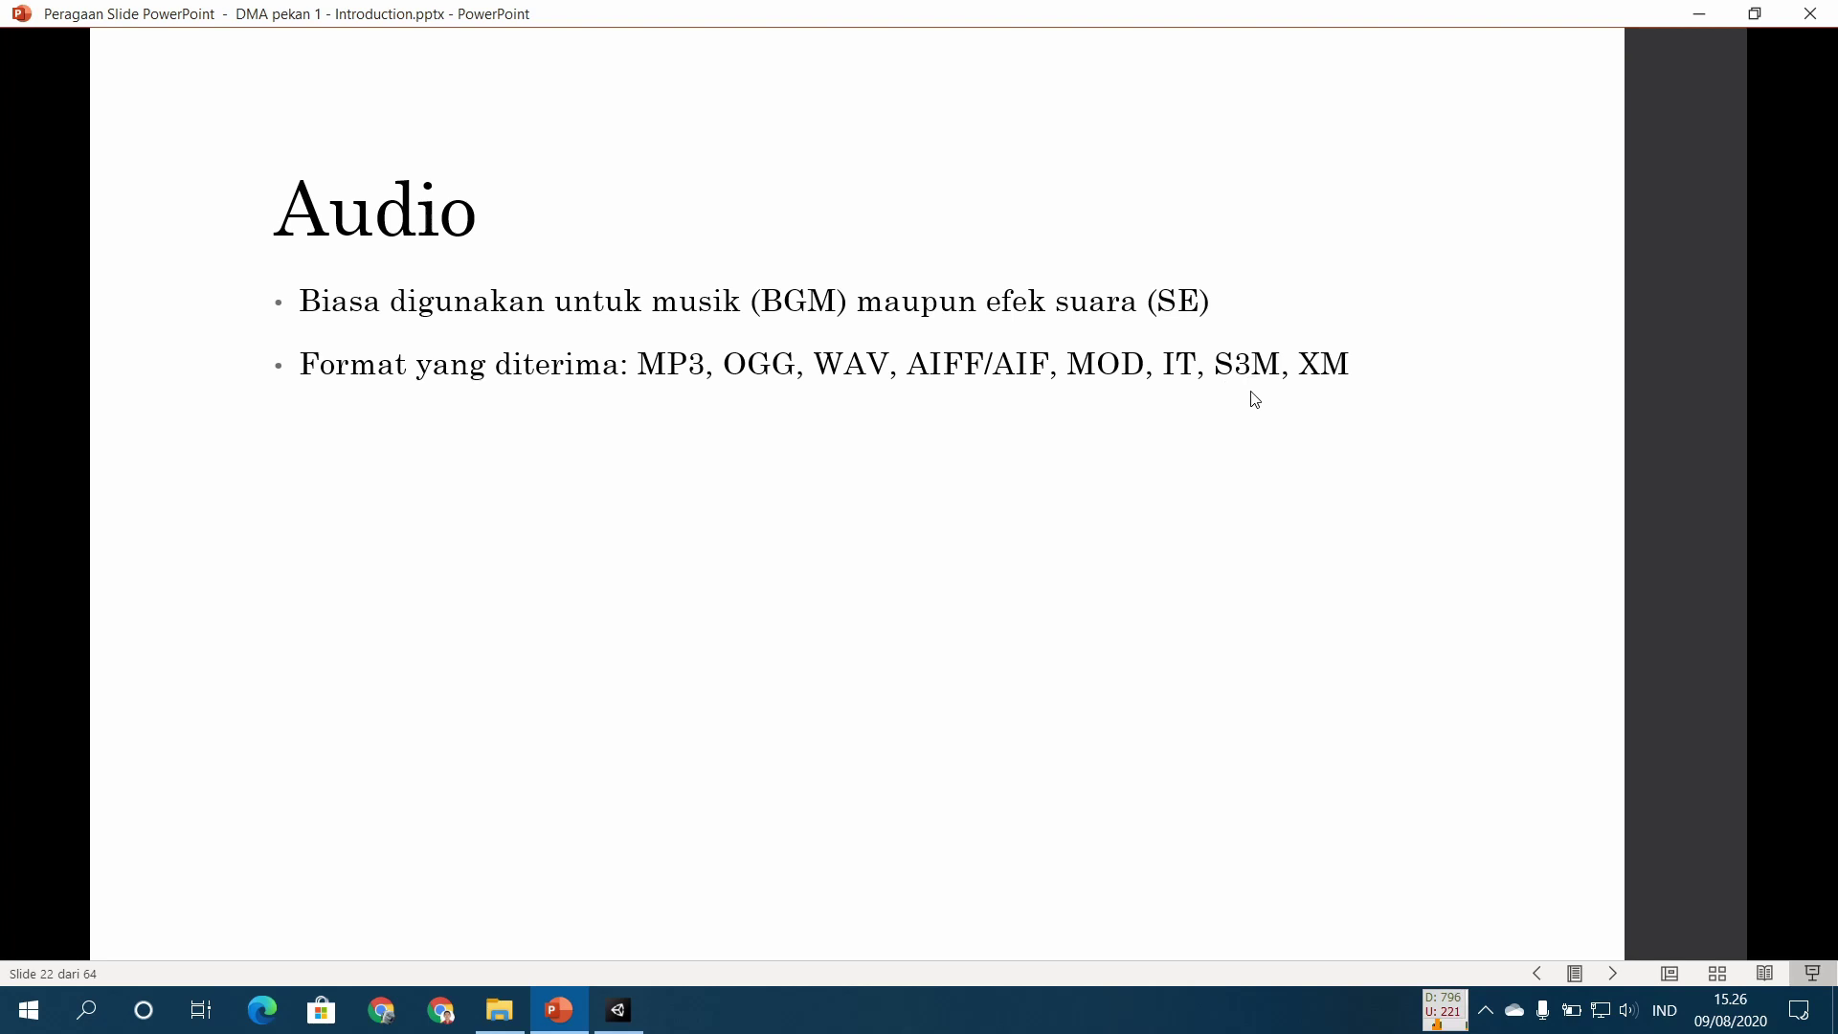
pyautogui.click(1371, 376)
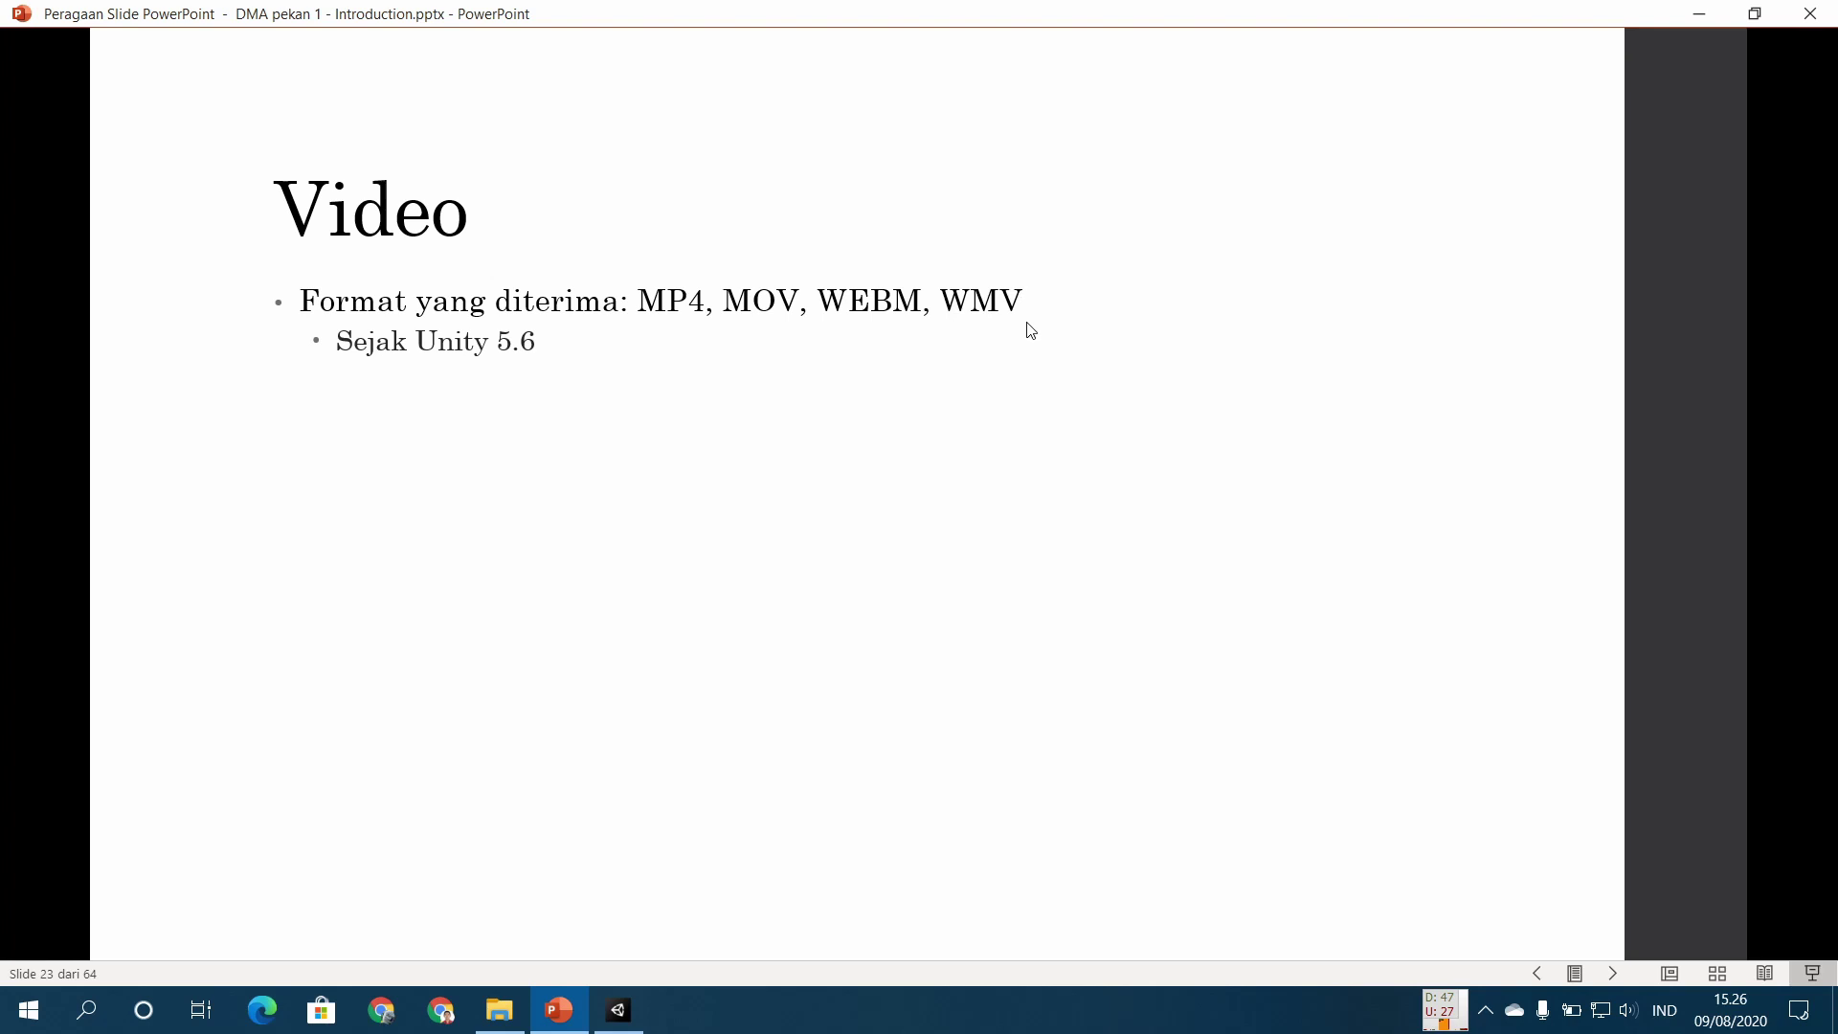
# Step: Advance to slide 24, 'Folders', recommending one folder per asset type
pyautogui.press('Right')
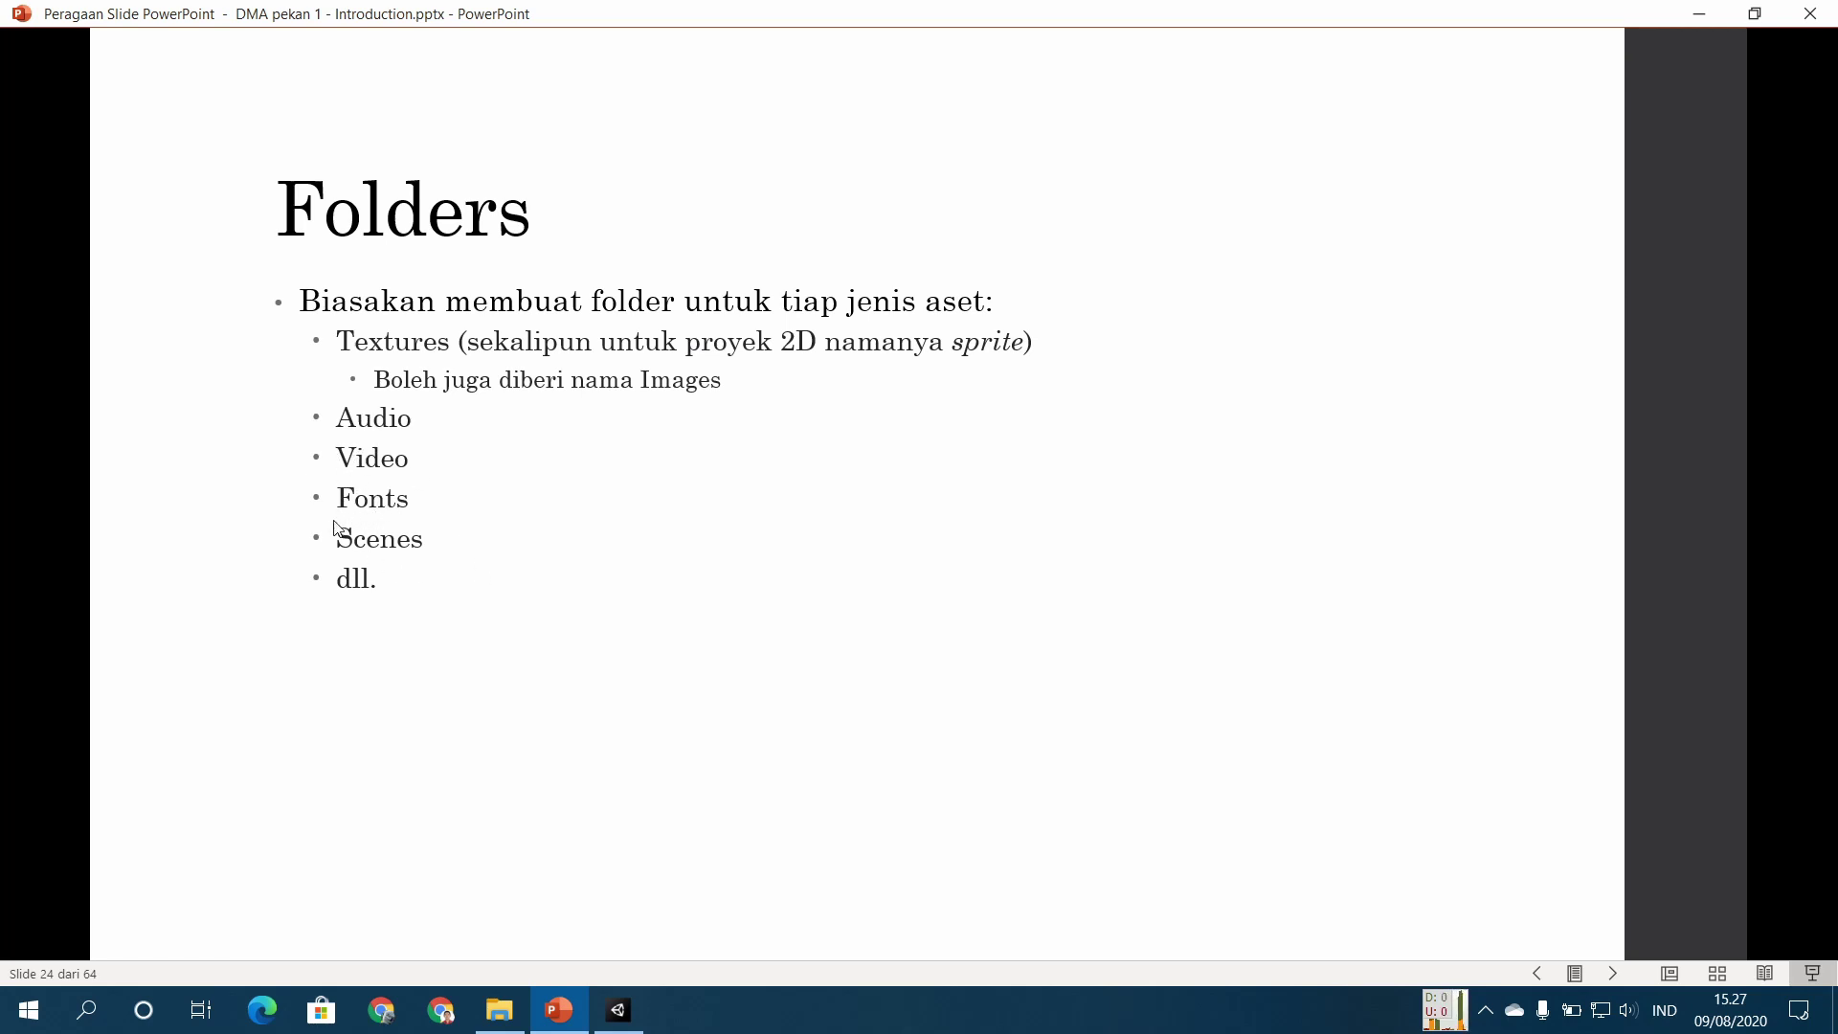
# Step: In Unity's Project Assets, create a new folder named Images
pyautogui.click(618, 1010)
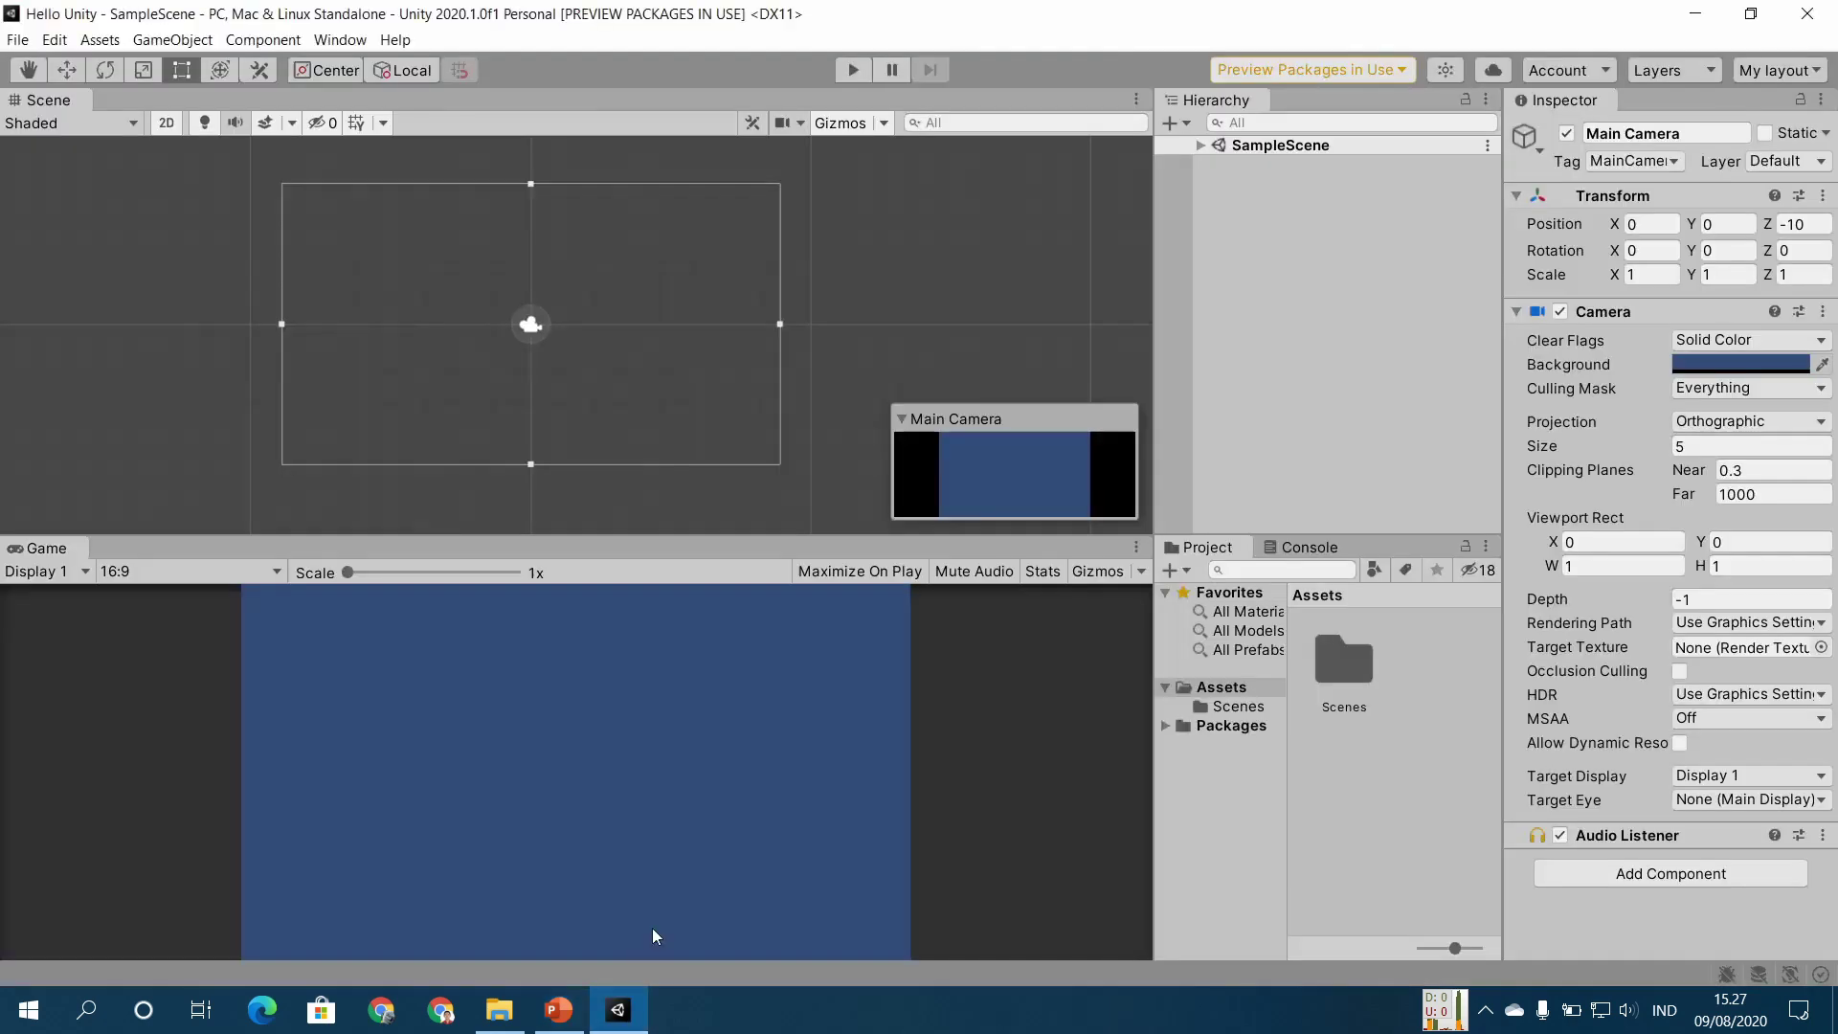
pyautogui.click(1352, 693)
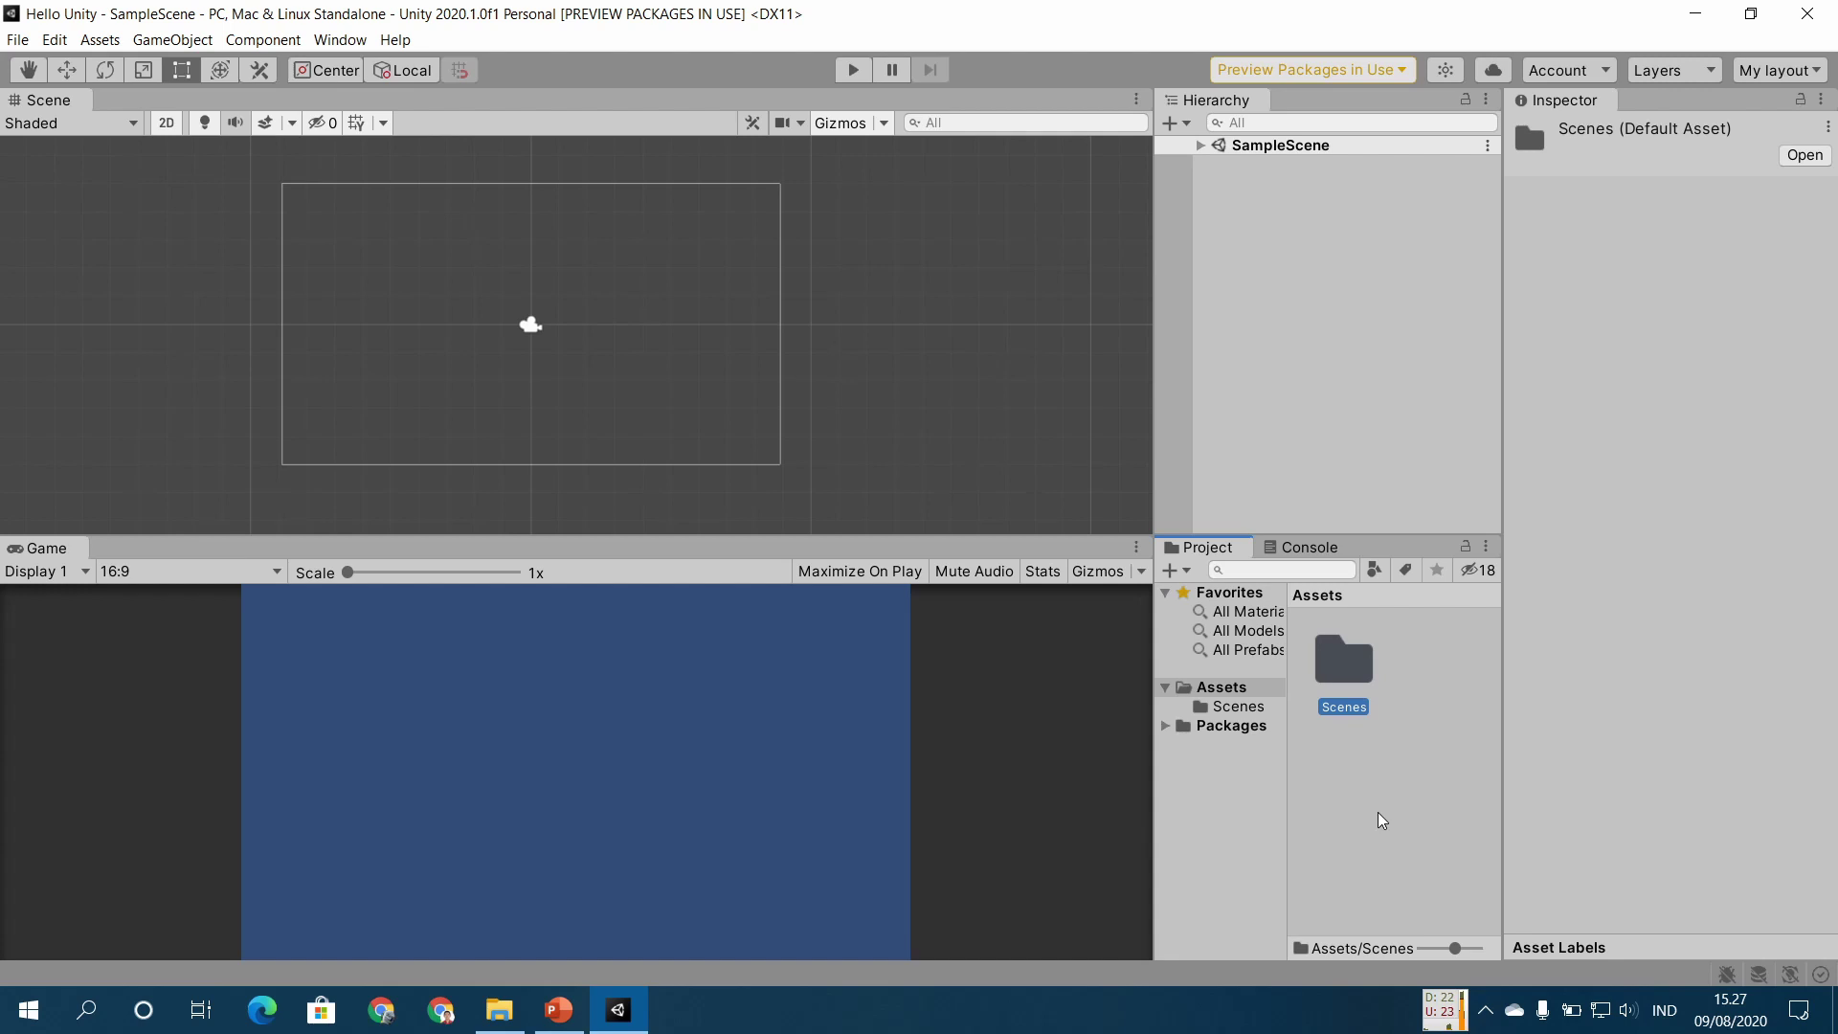
pyautogui.click(1347, 756)
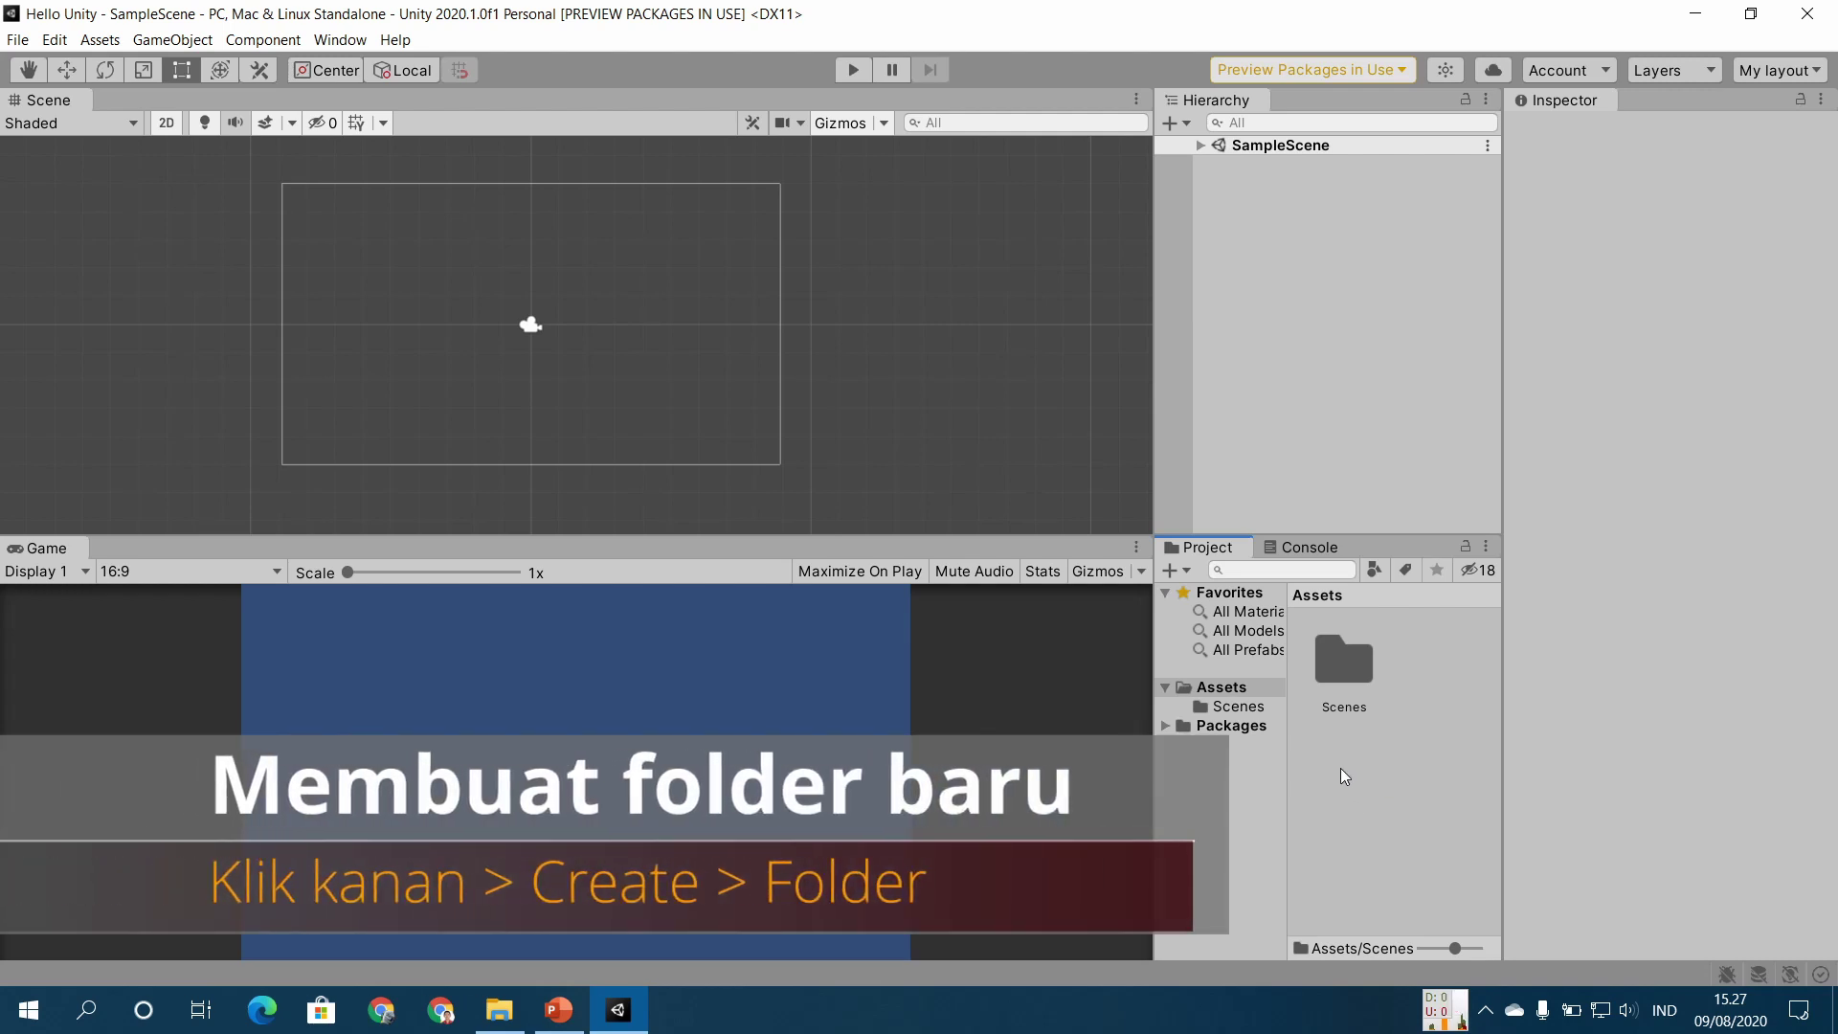
pyautogui.rightClick(1341, 768)
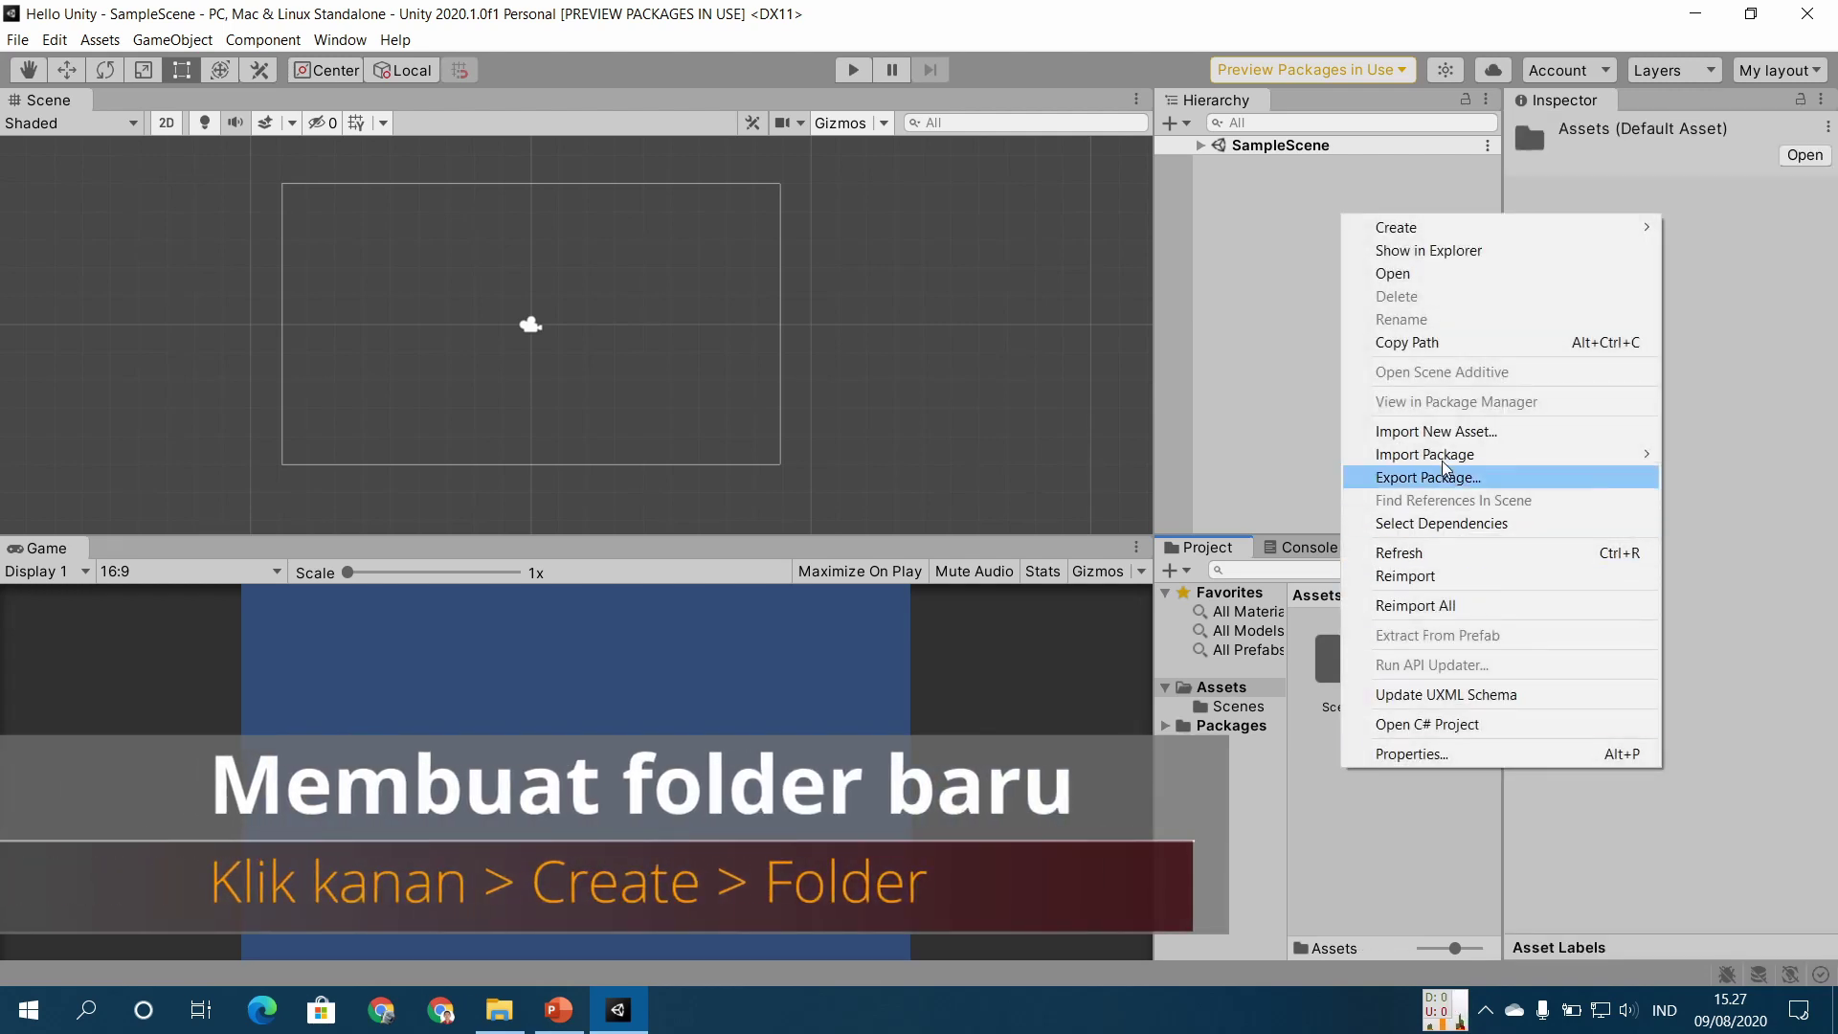
pyautogui.moveTo(1448, 230)
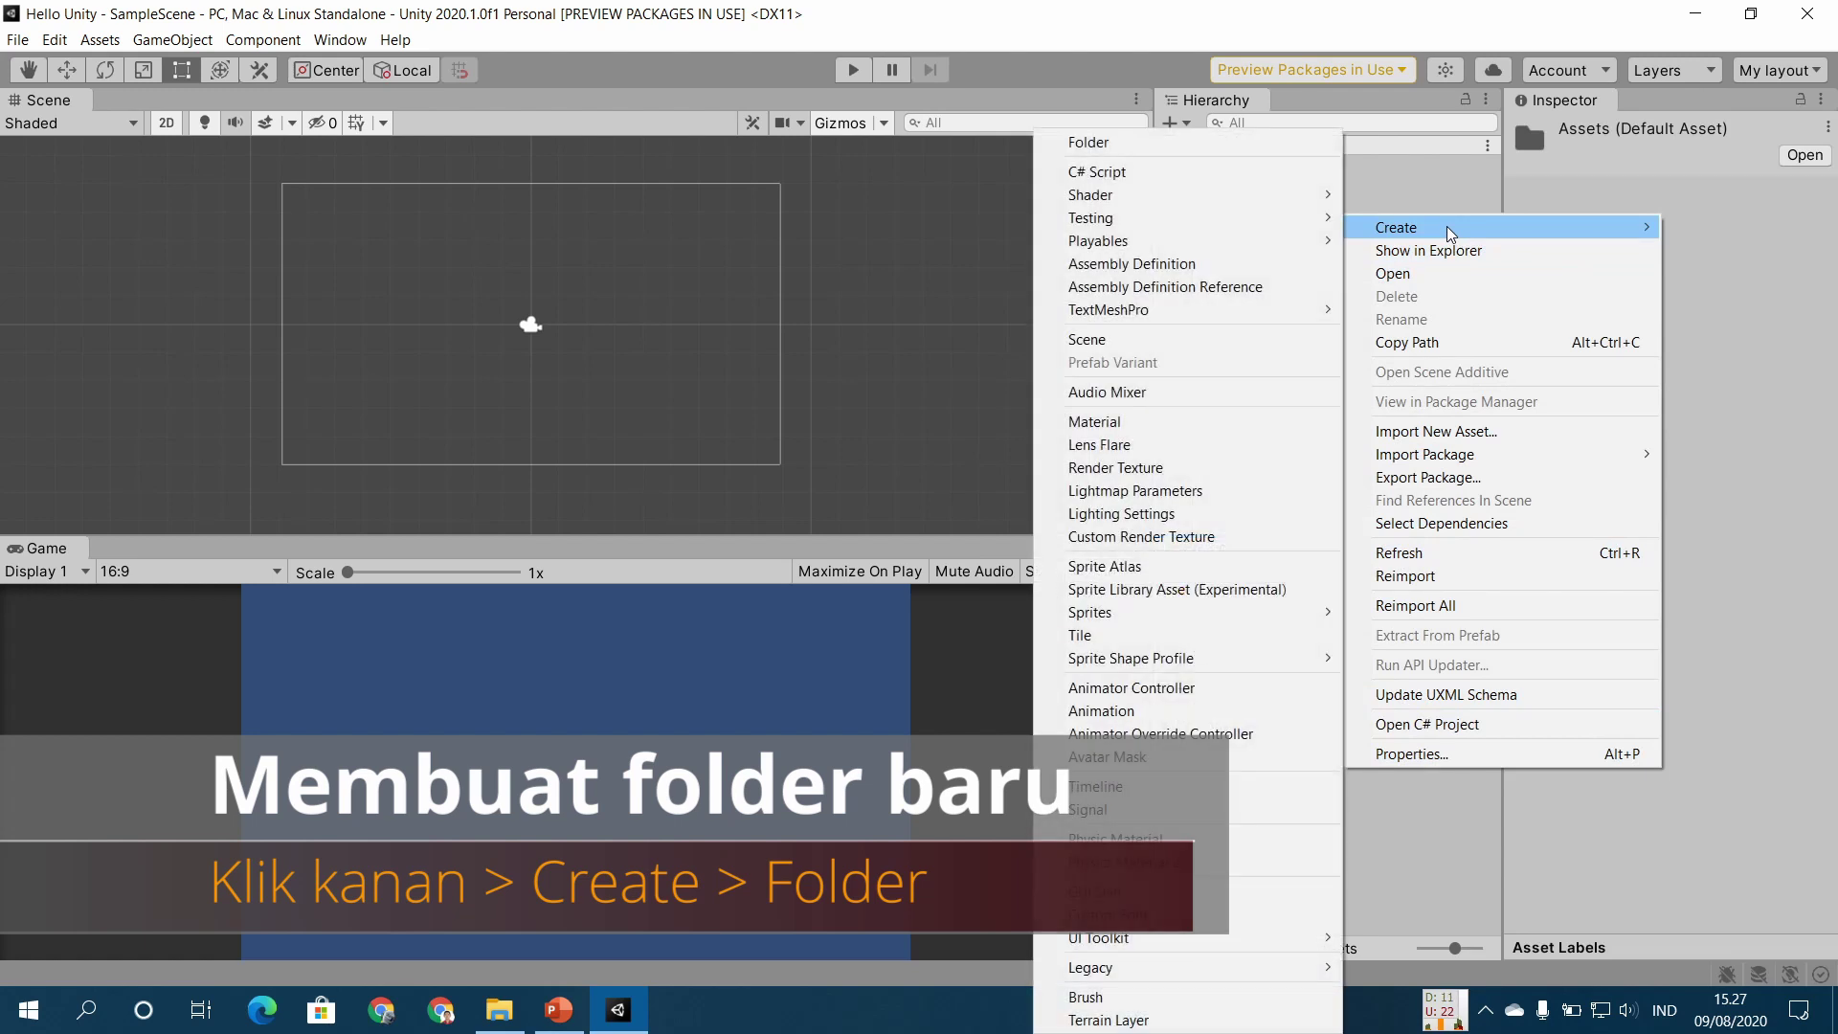
pyautogui.click(1122, 144)
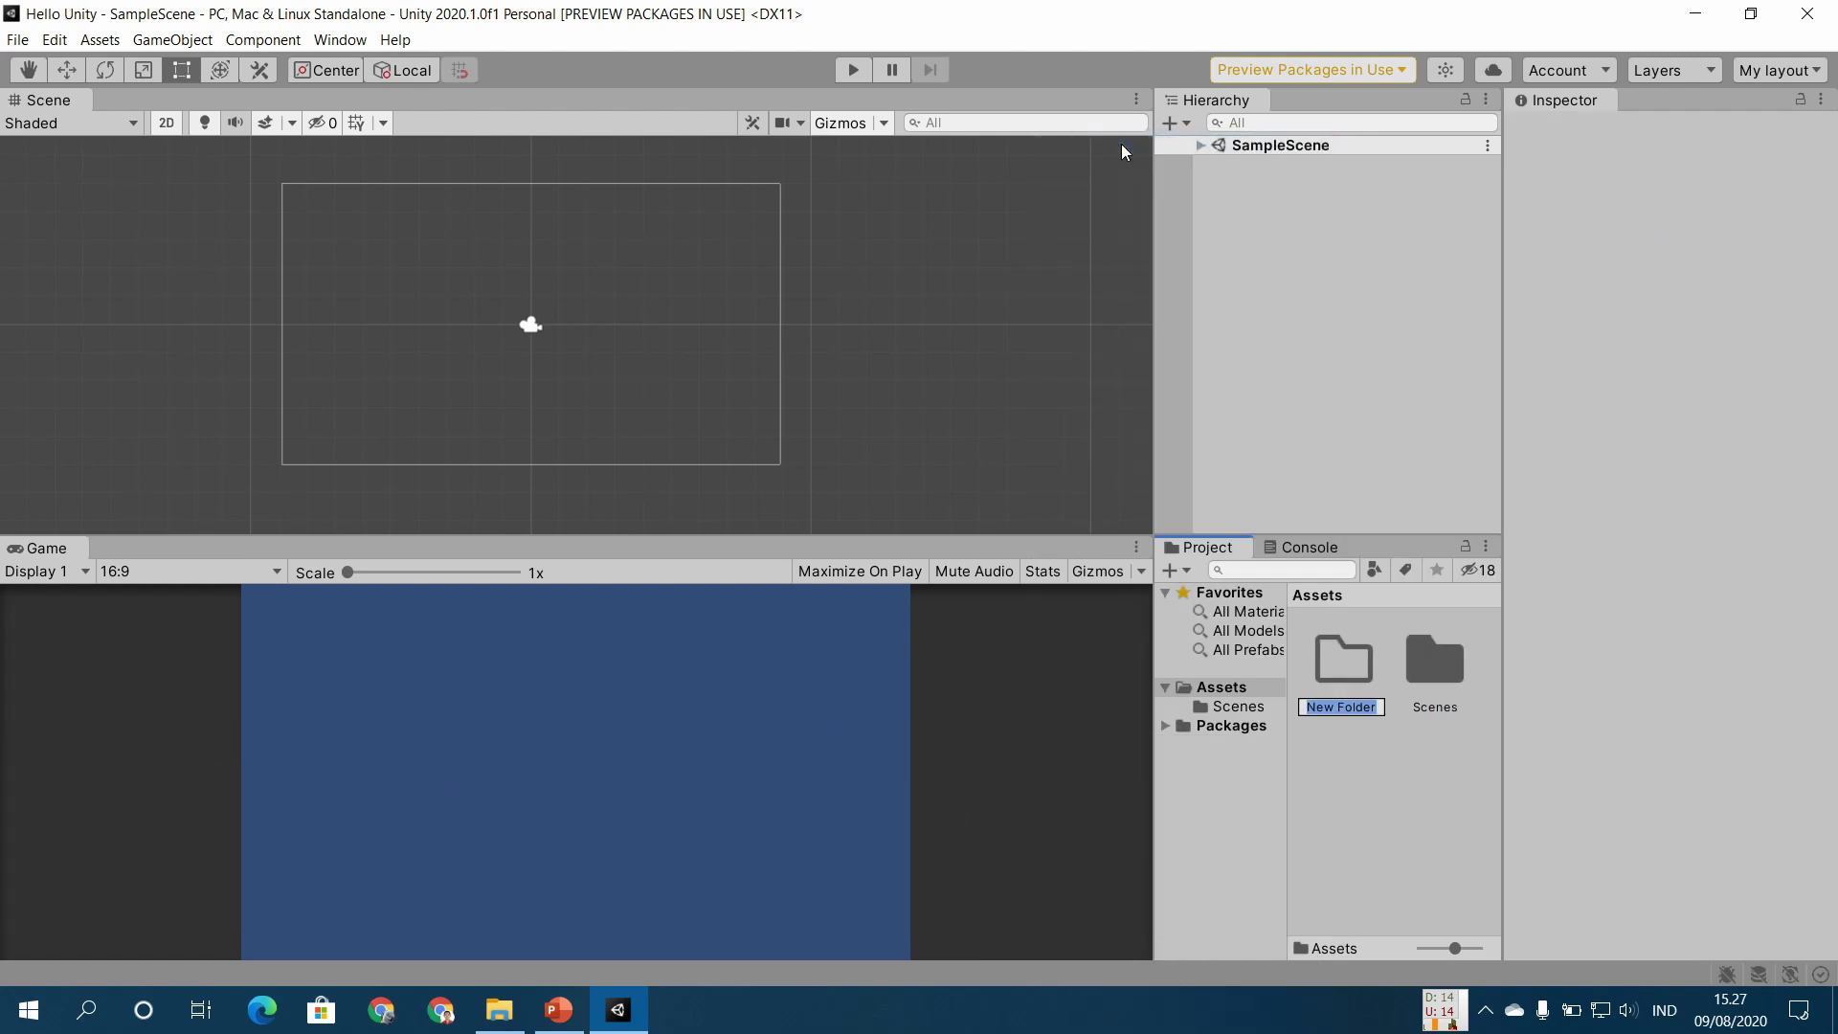
pyautogui.write('Images')
pyautogui.press('Return')
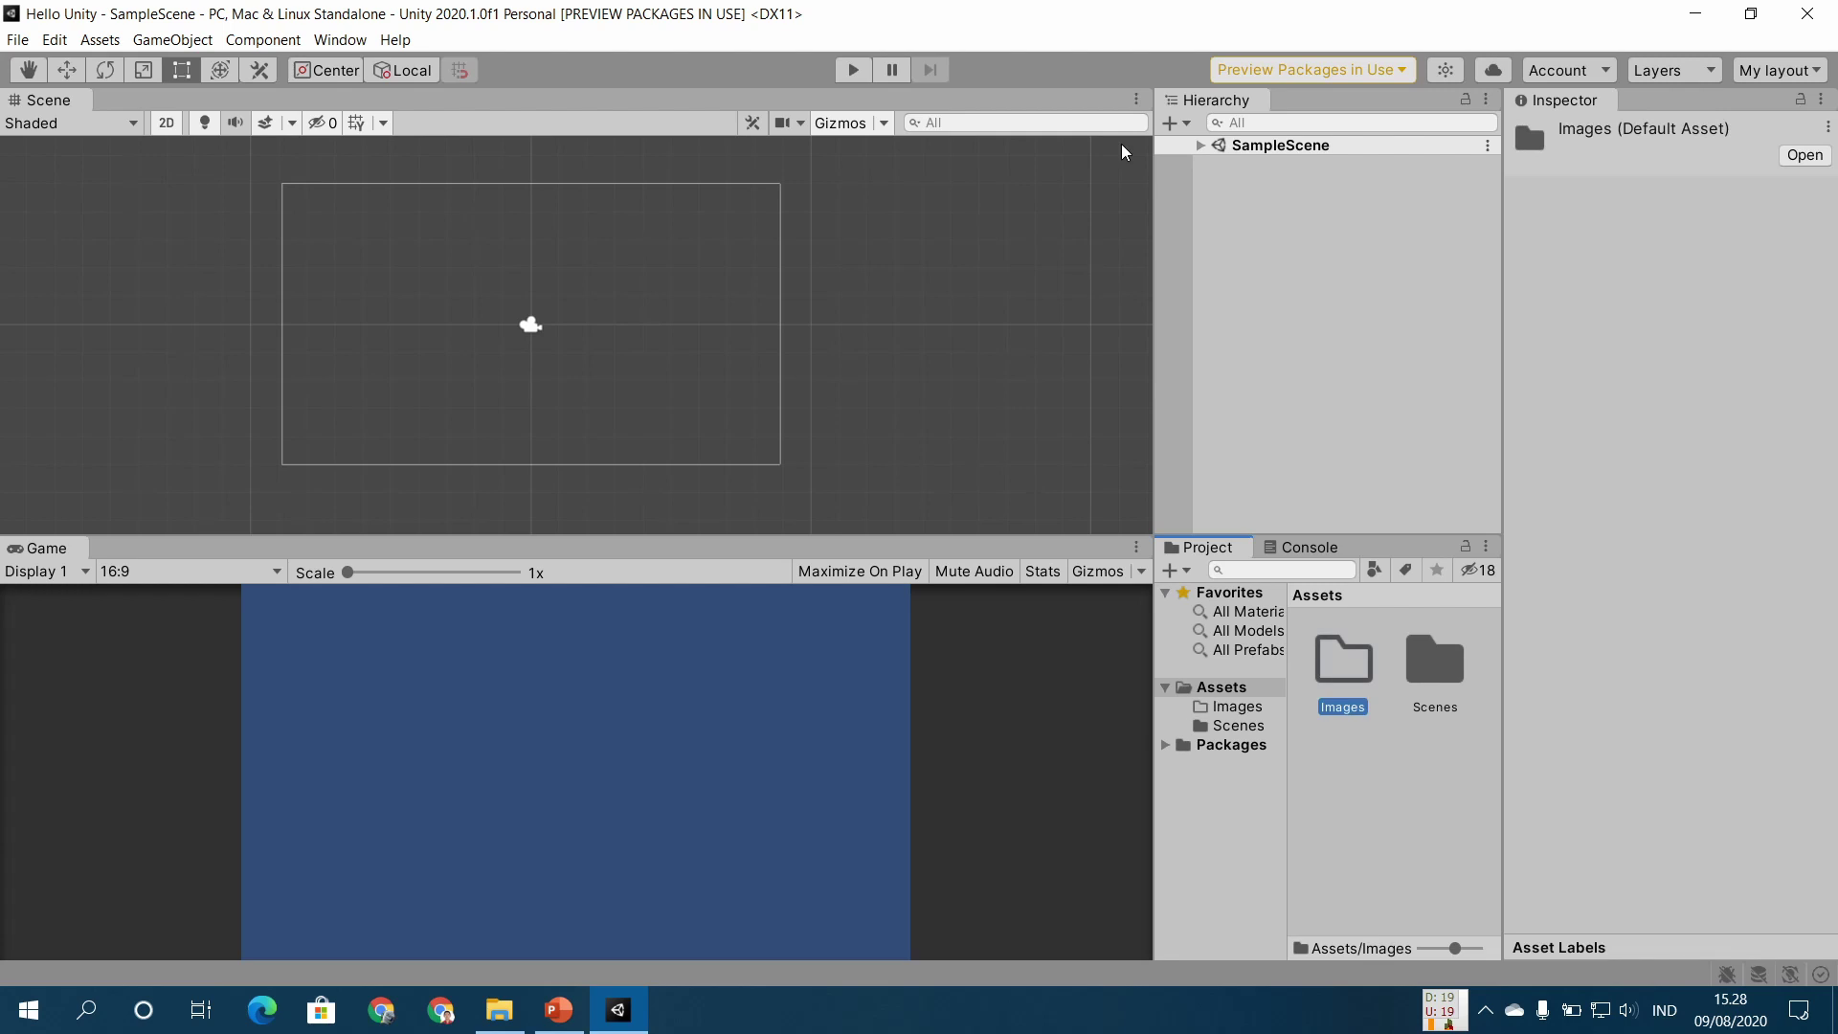
# Step: Create two more Assets folders named UI and Fonts
pyautogui.rightClick(1407, 831)
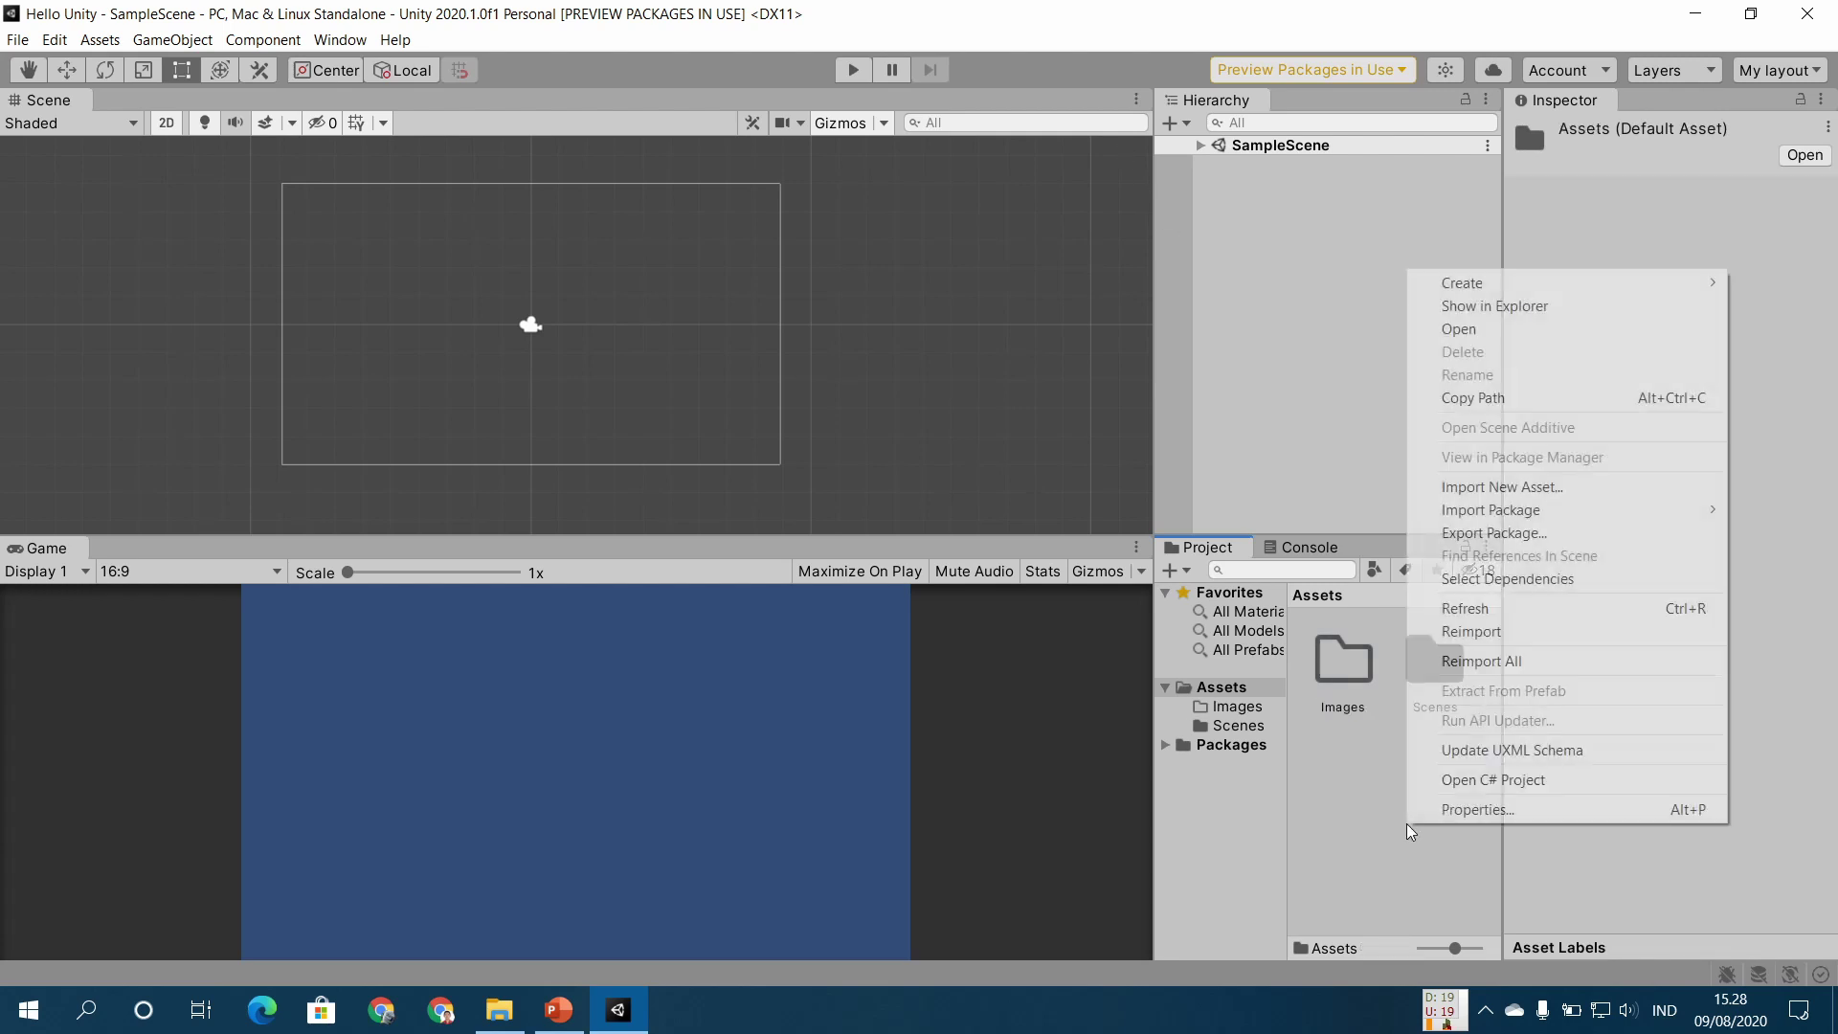
pyautogui.moveTo(1500, 287)
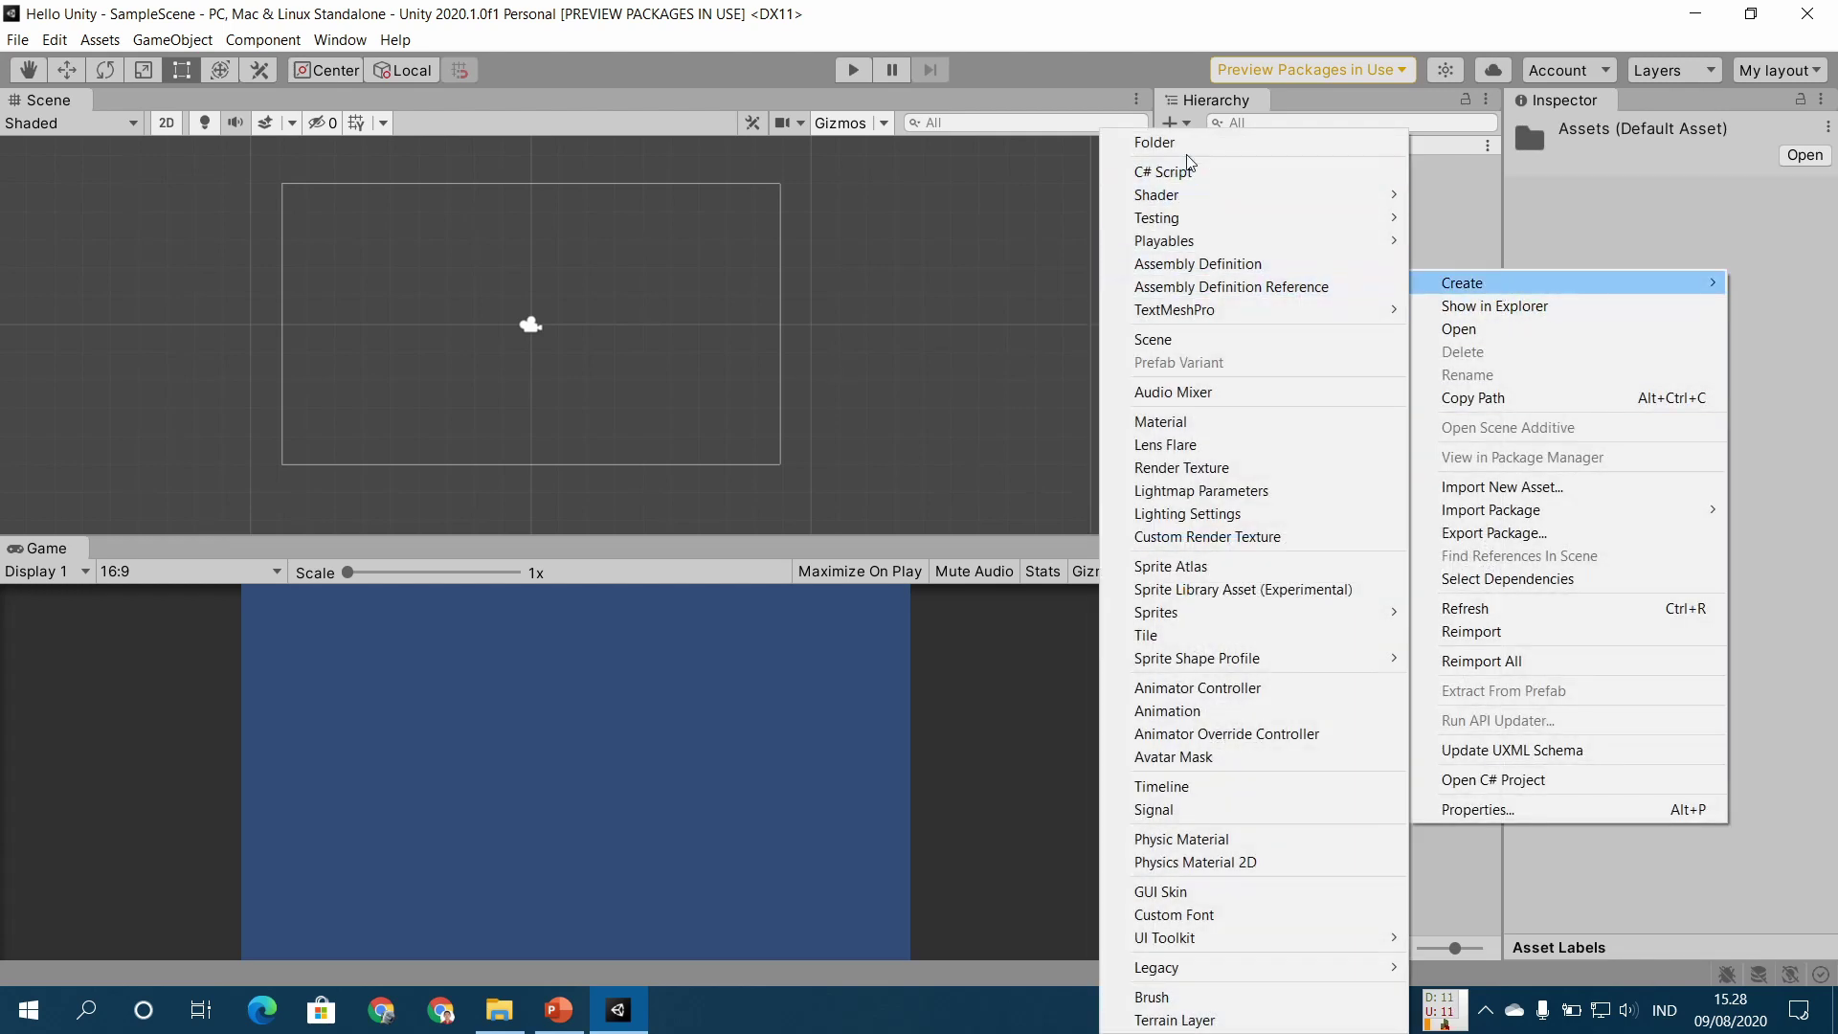
pyautogui.click(1155, 142)
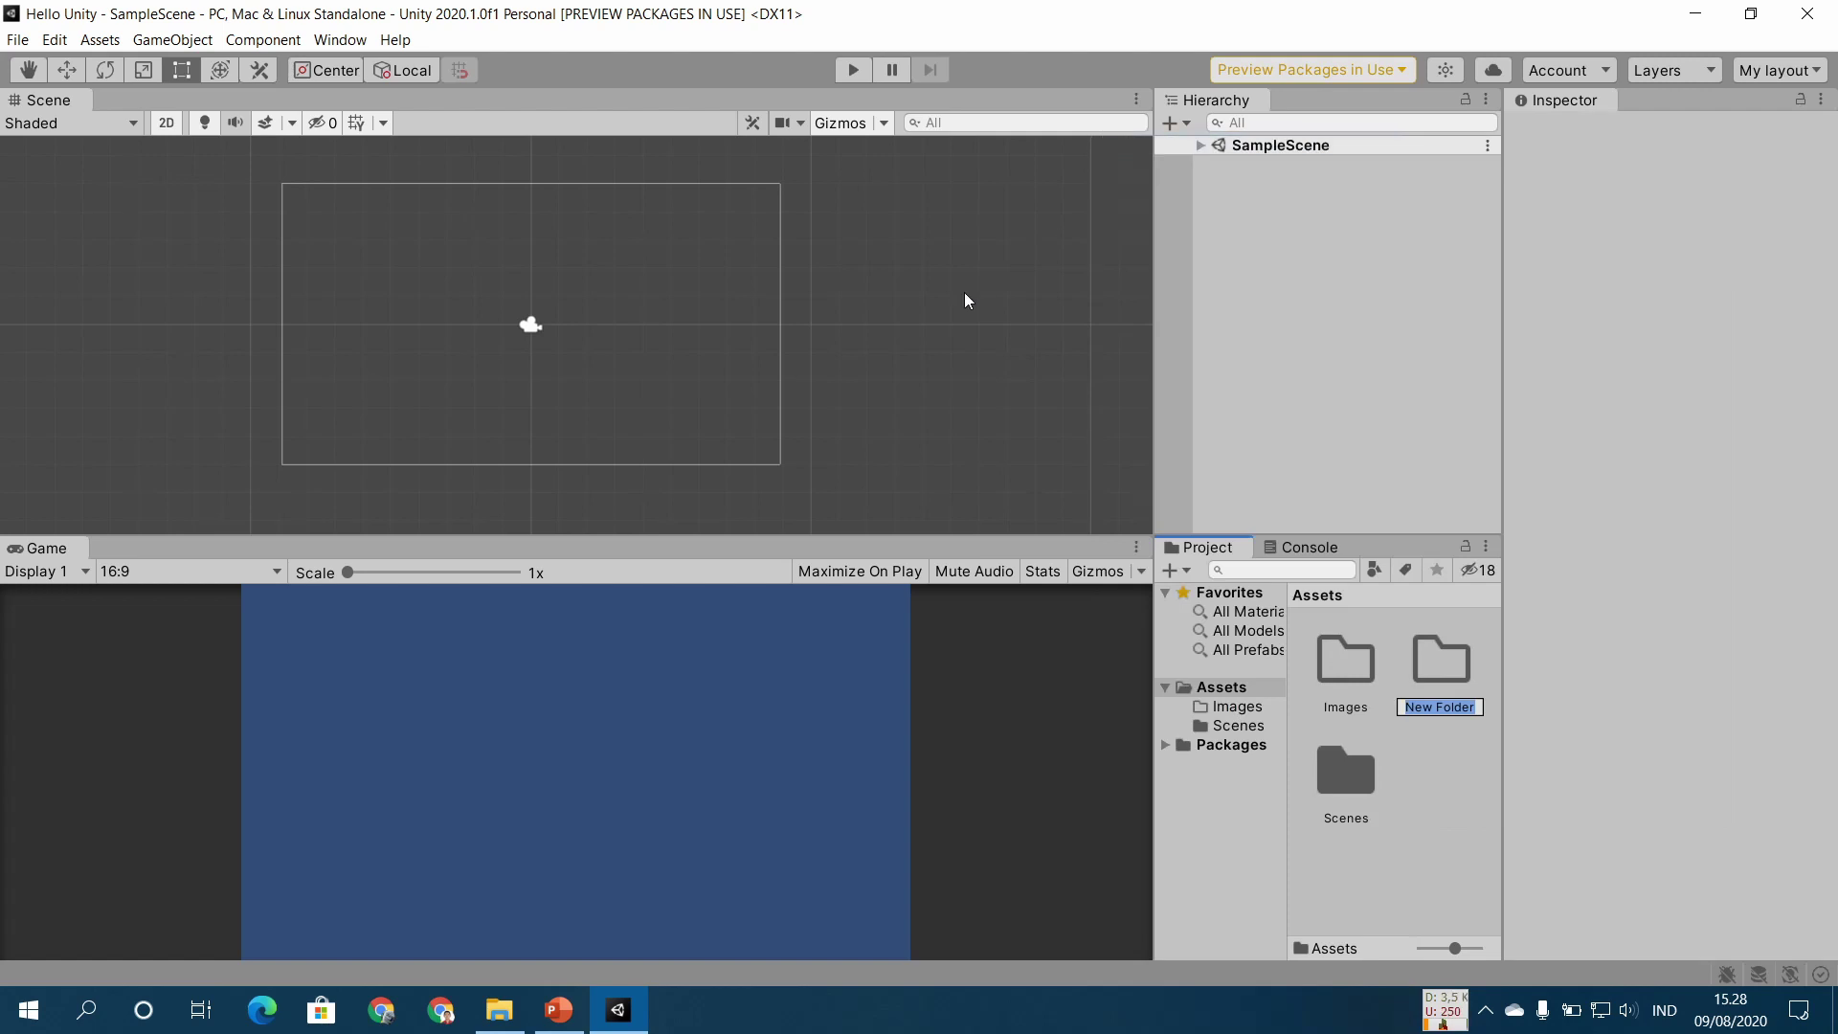
pyautogui.write('UI')
pyautogui.press('Return')
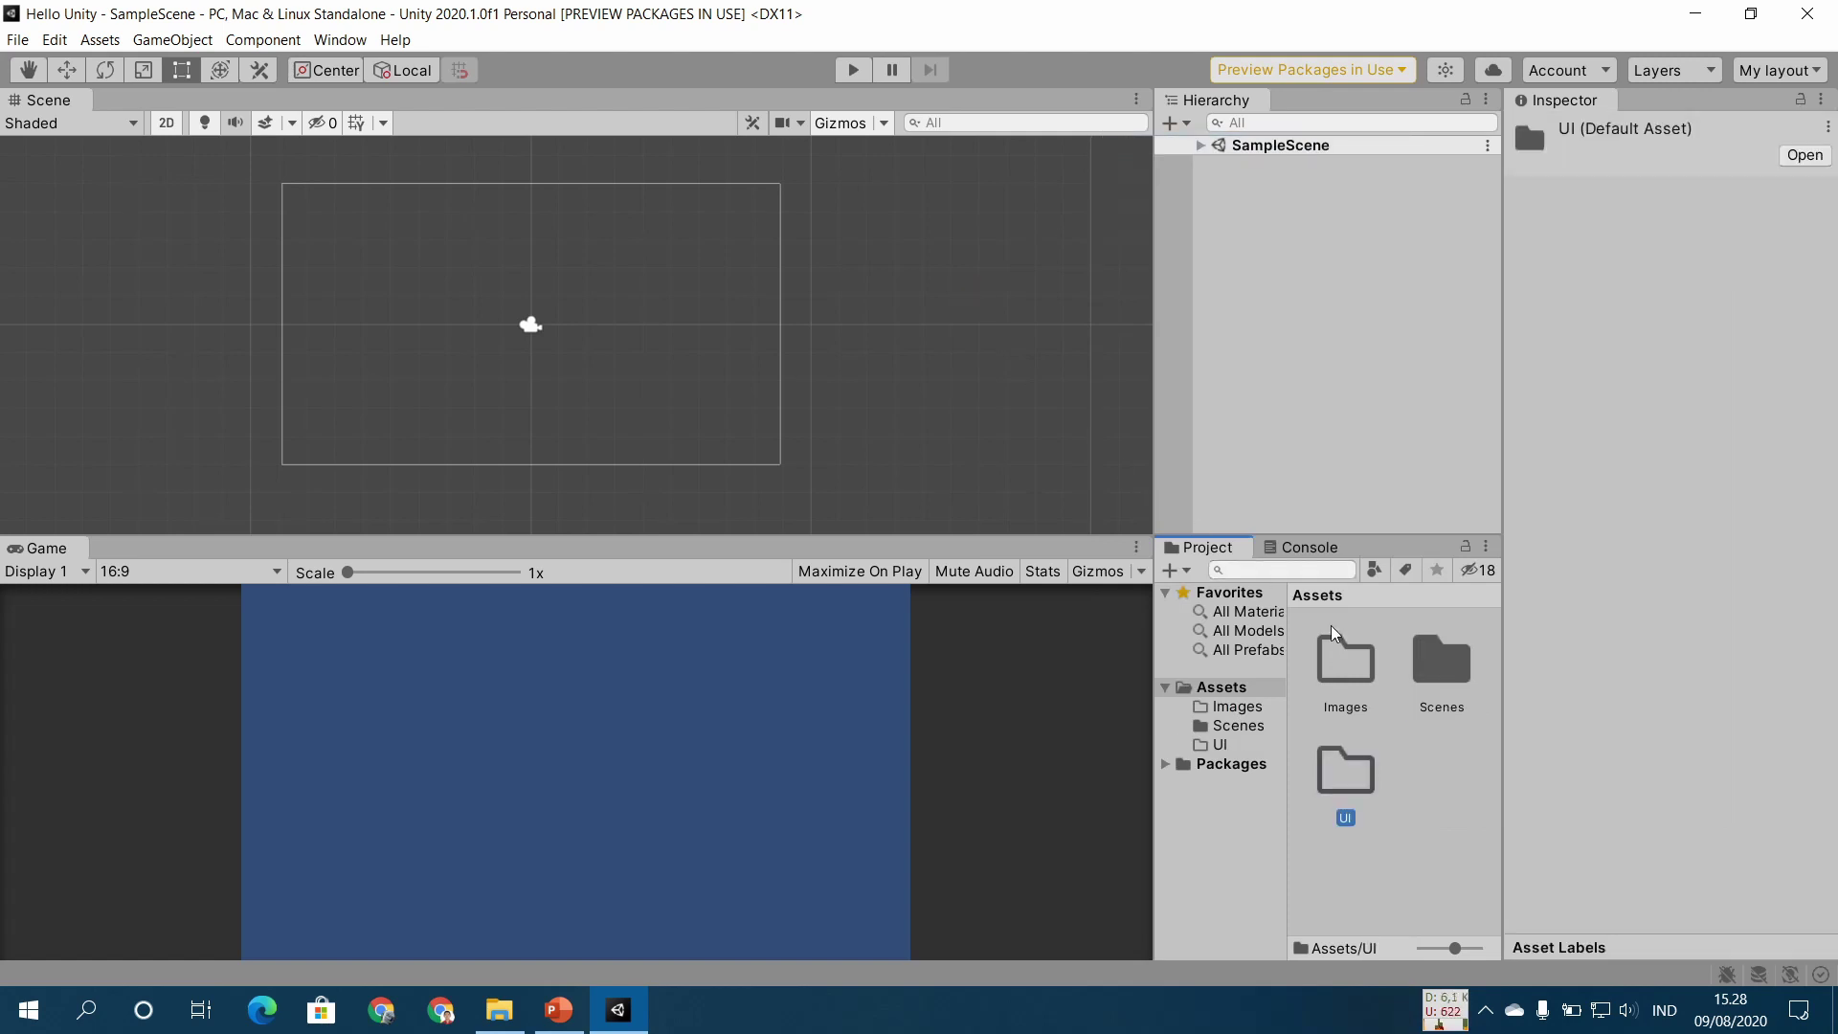
pyautogui.rightClick(1425, 799)
pyautogui.moveTo(1479, 251)
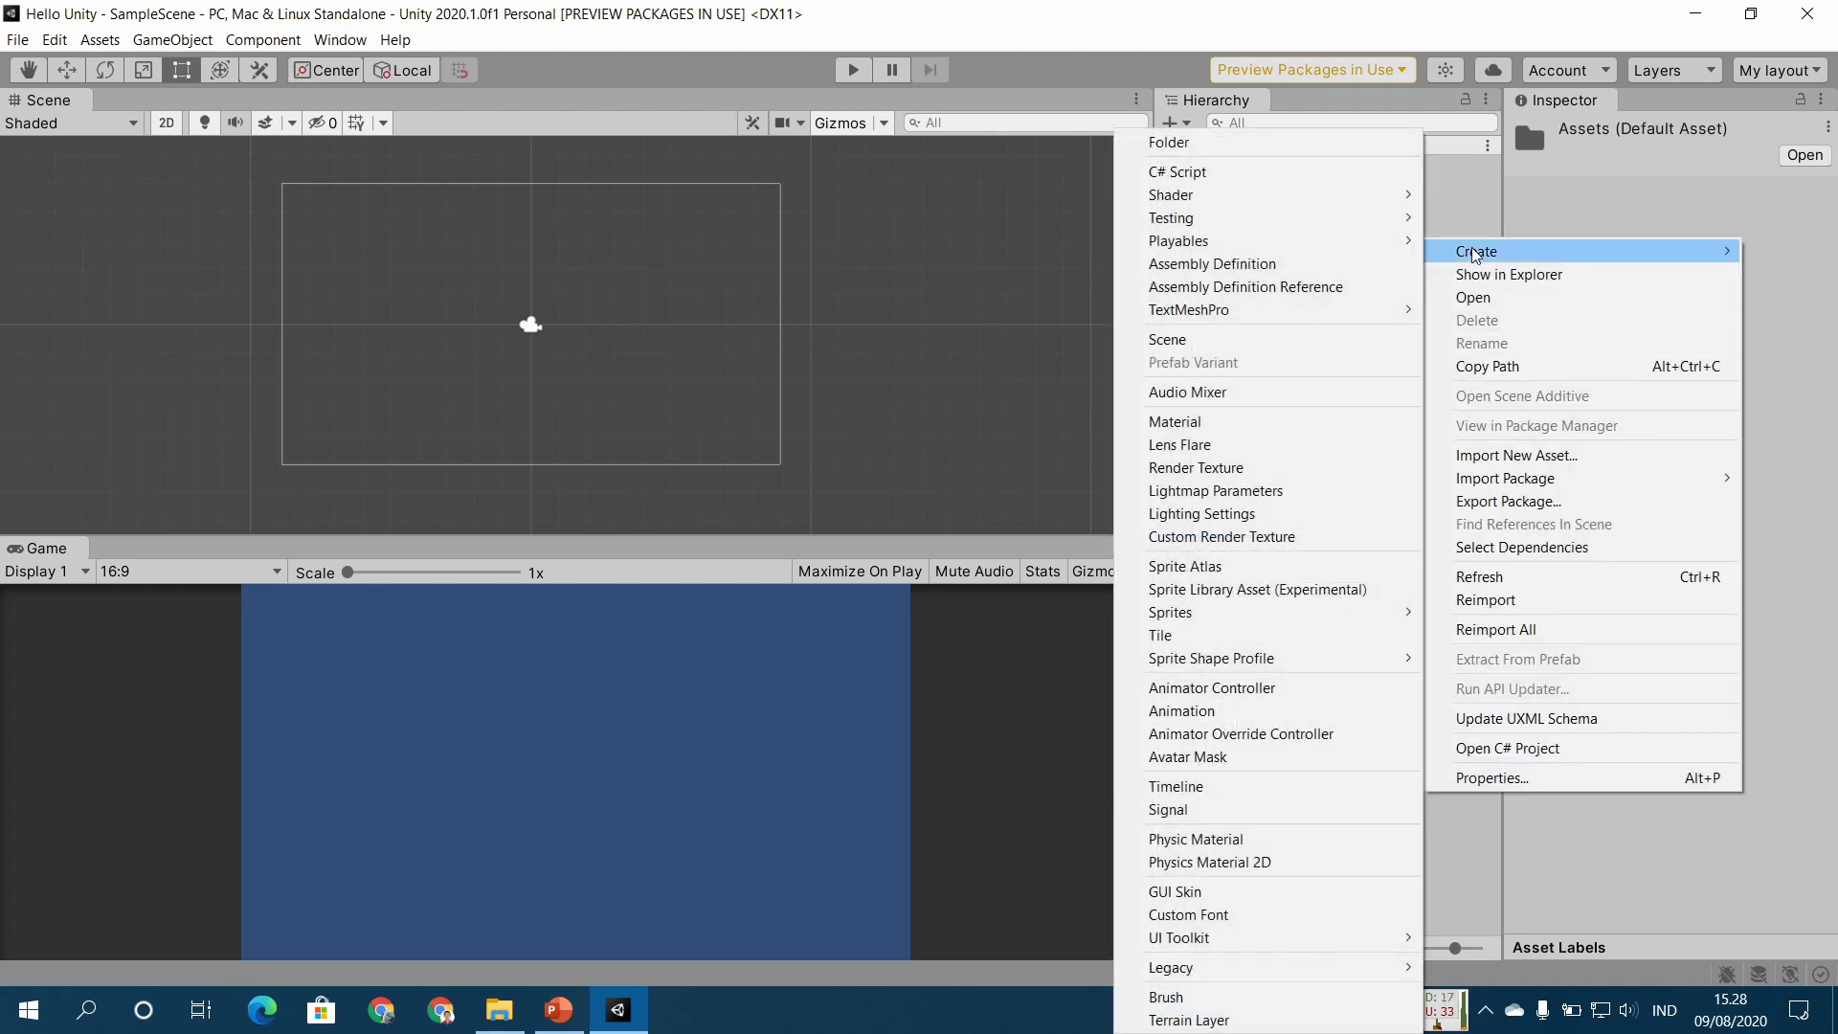
pyautogui.click(1222, 145)
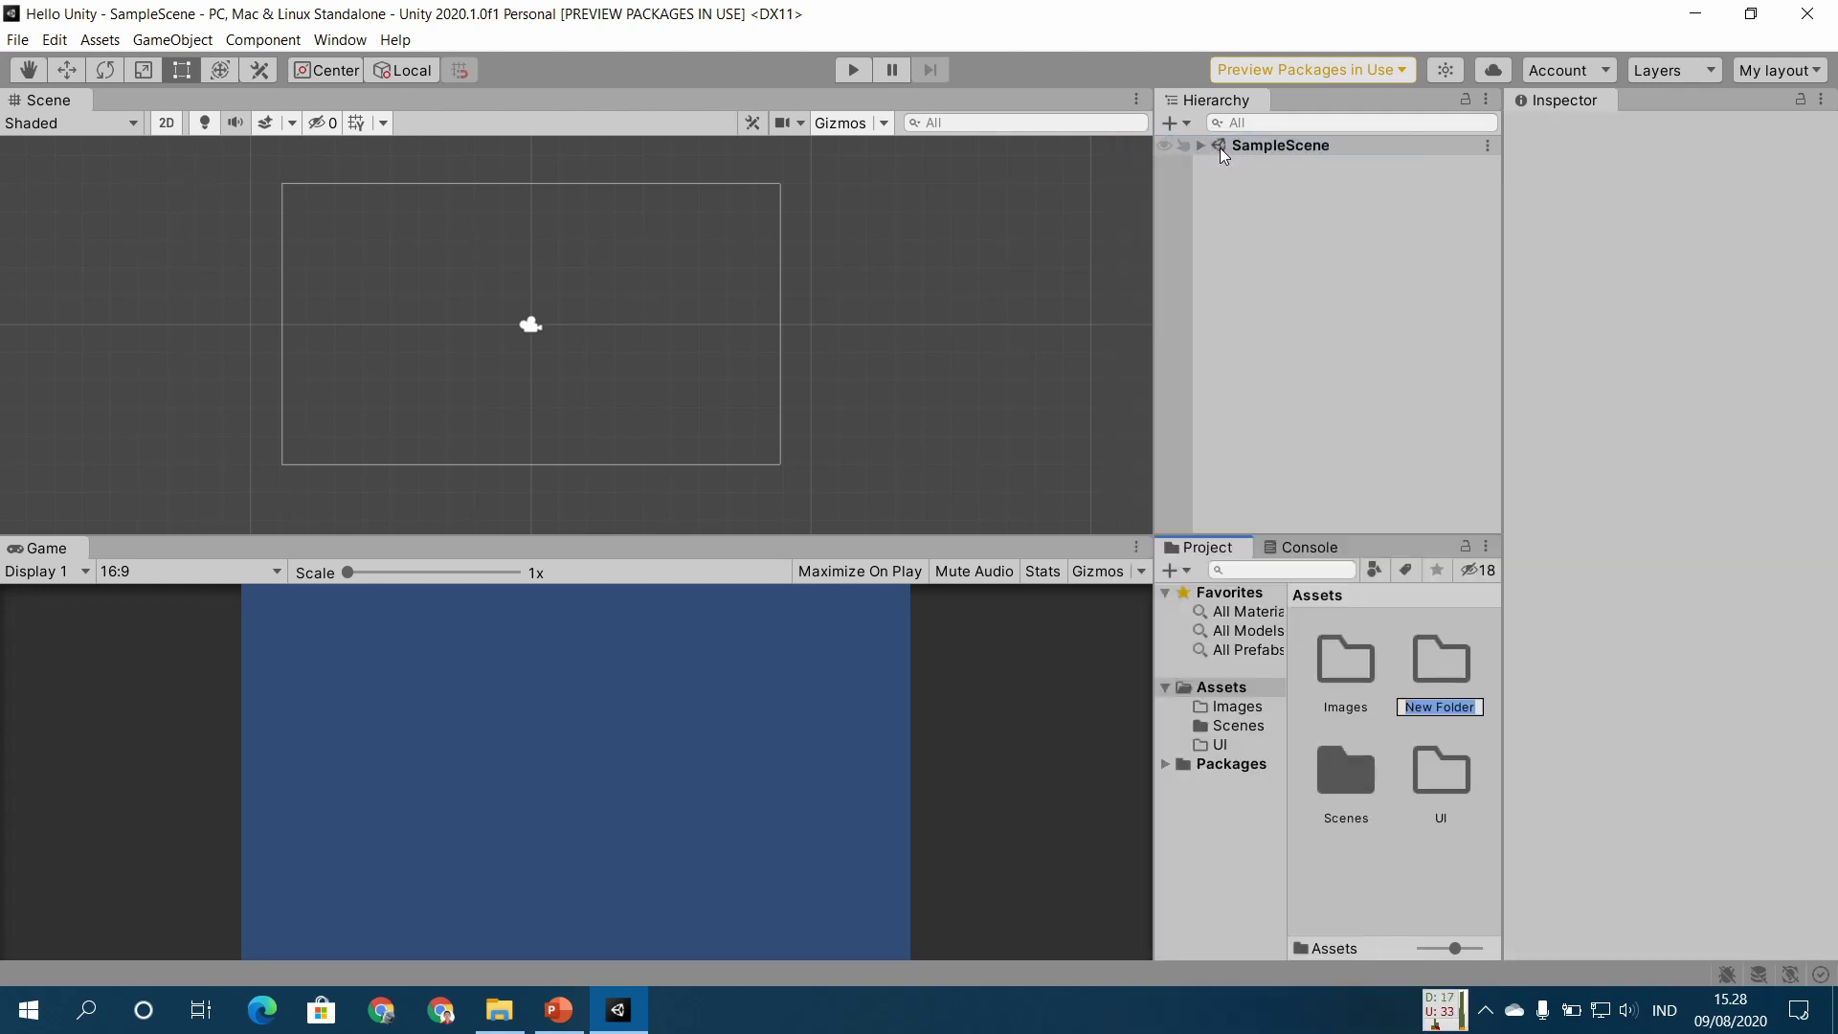
pyautogui.write('Fonts')
pyautogui.press('Return')
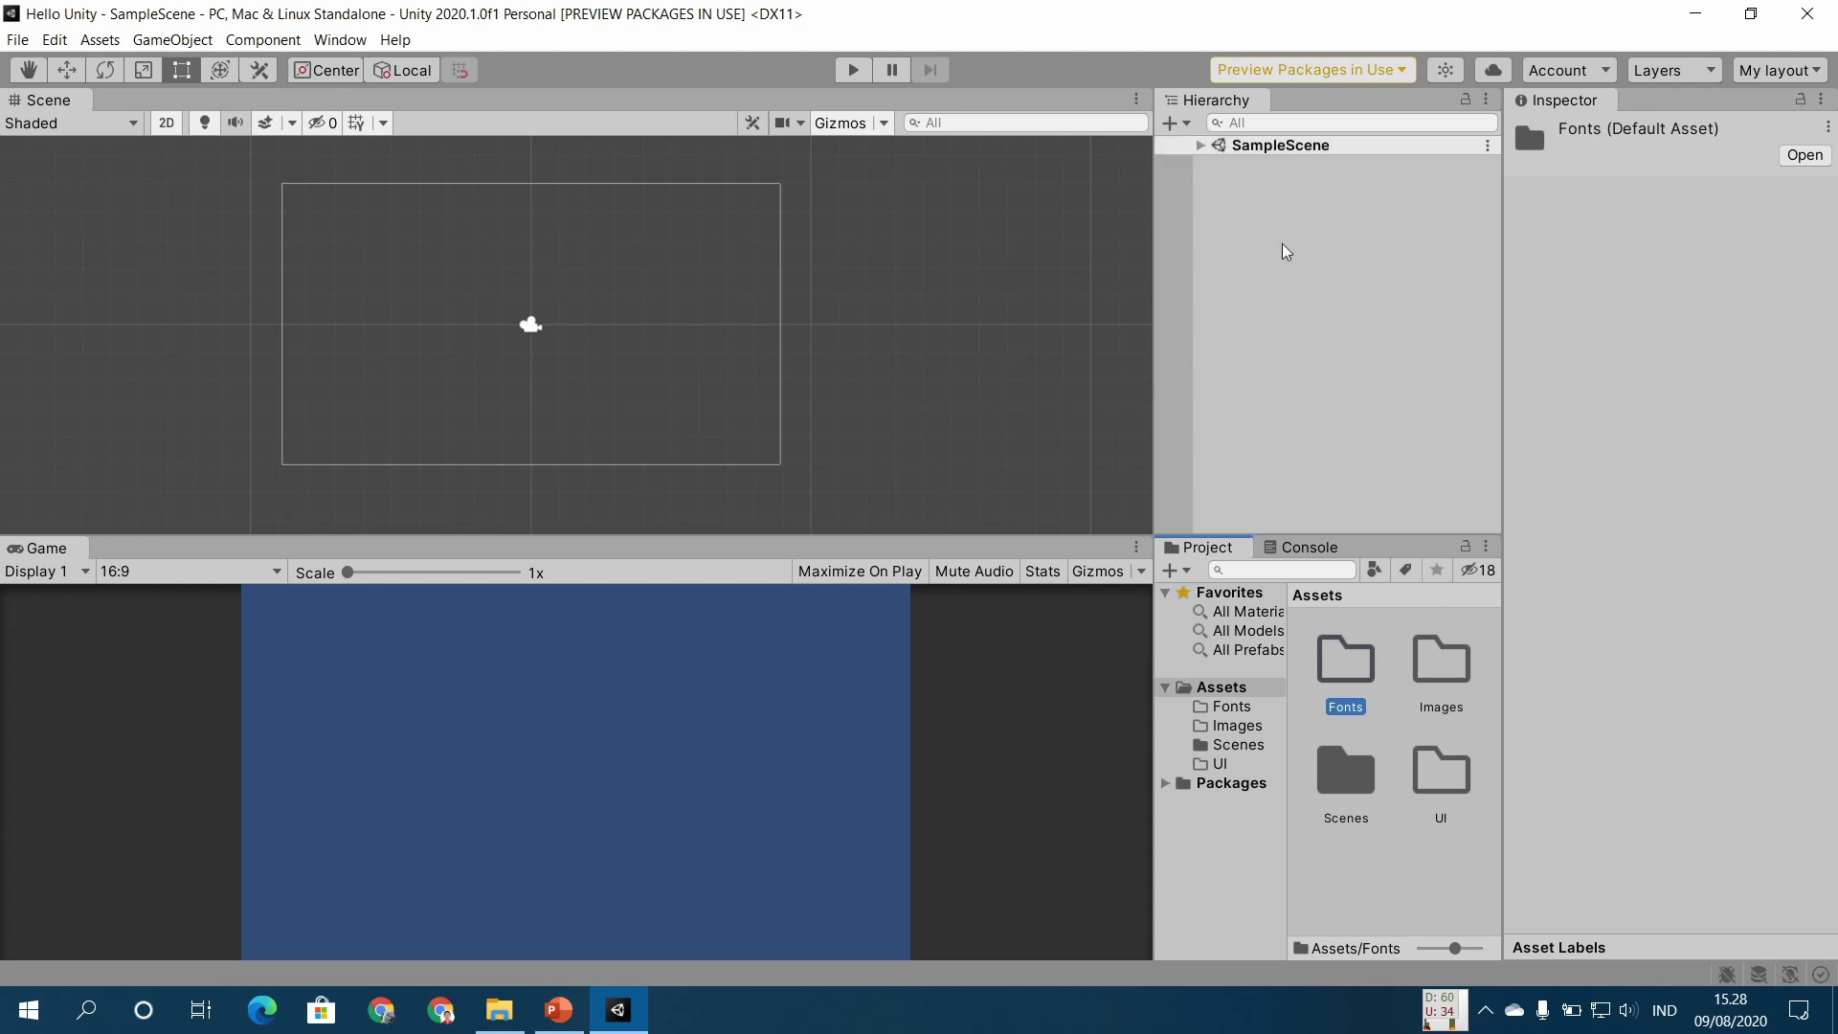
# Step: Create a Scripts folder in Assets, then return to the Folders slide
pyautogui.click(1390, 885)
pyautogui.rightClick(1391, 887)
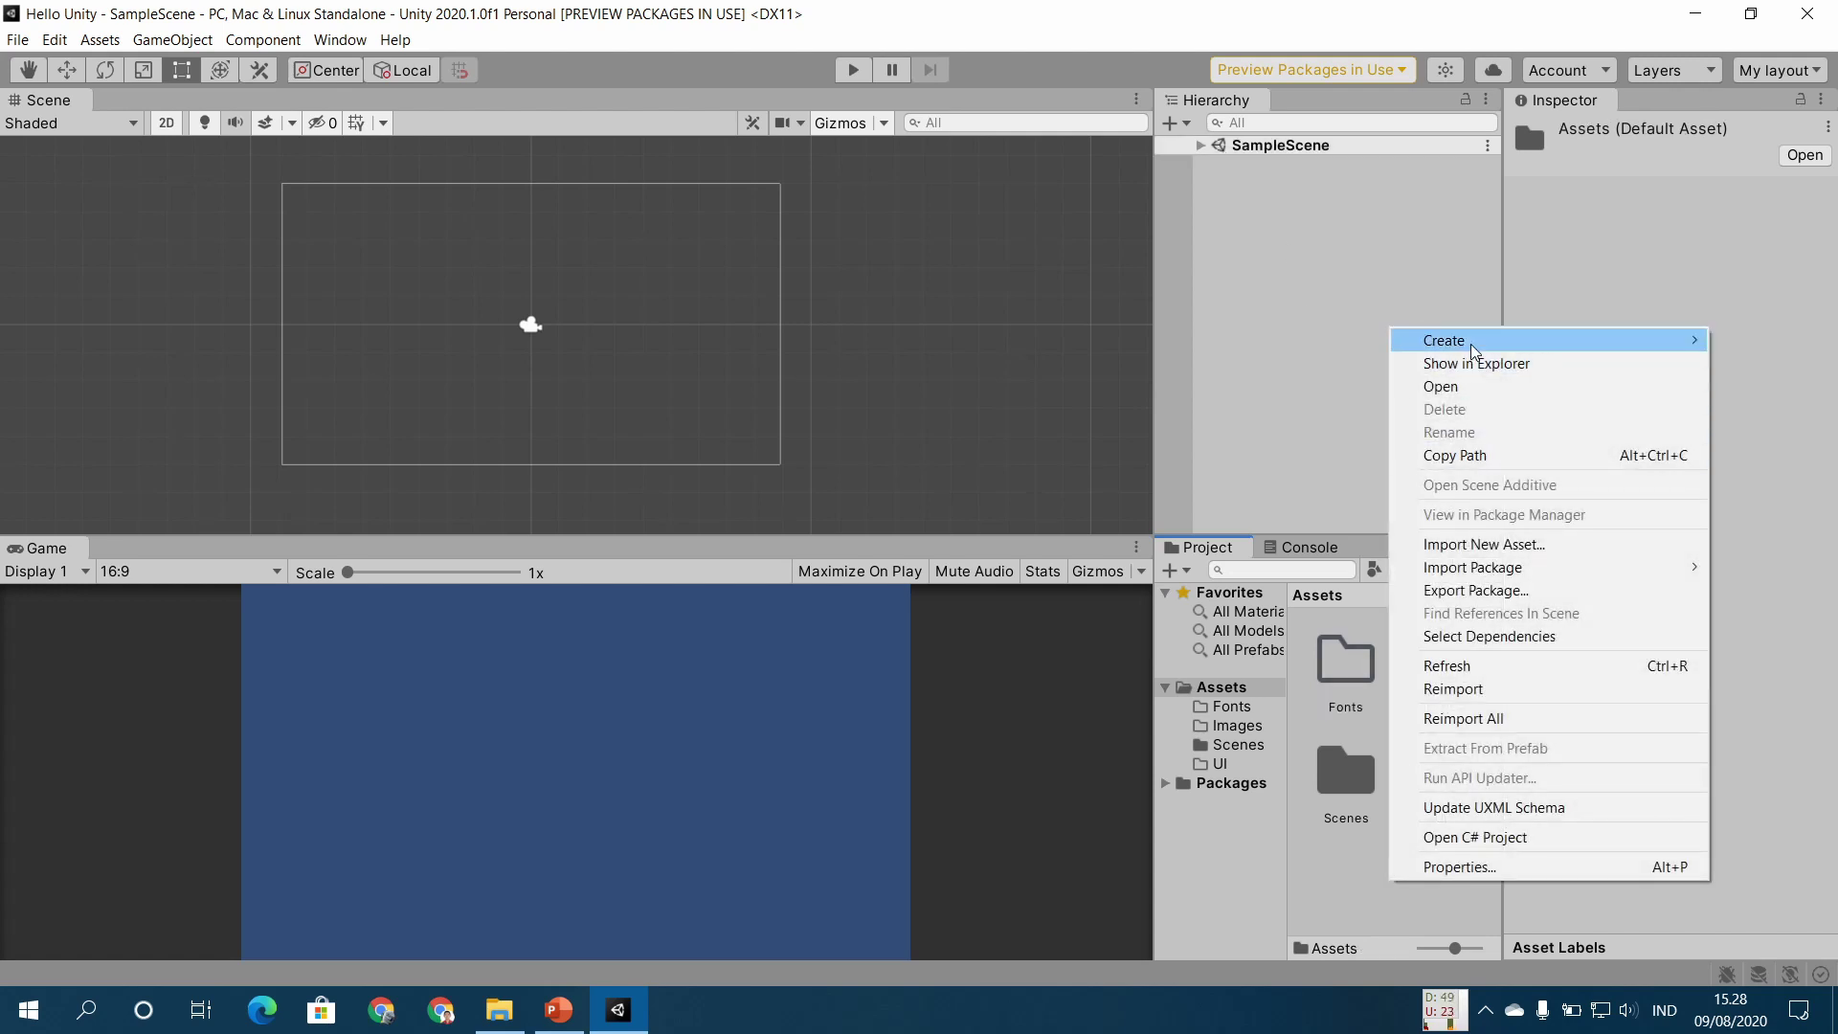
pyautogui.moveTo(1475, 343)
pyautogui.click(1154, 151)
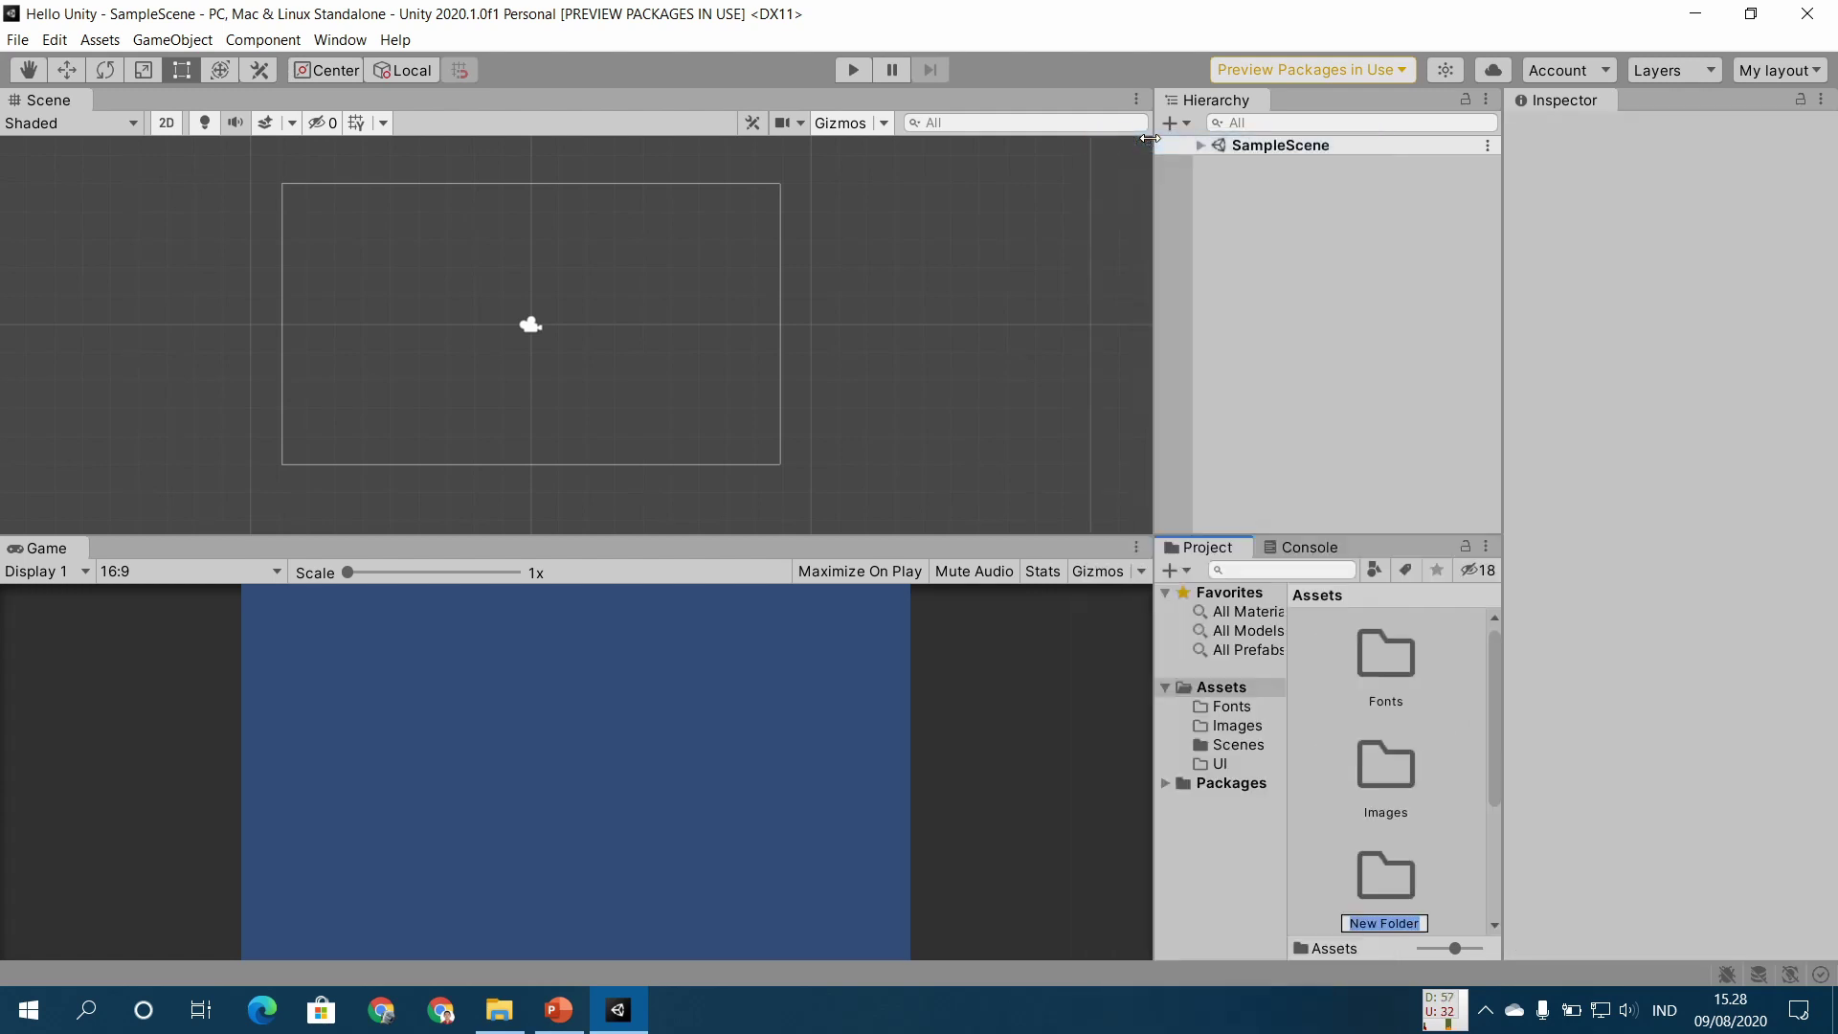
pyautogui.write('Script')
pyautogui.write('s')
pyautogui.press('Return')
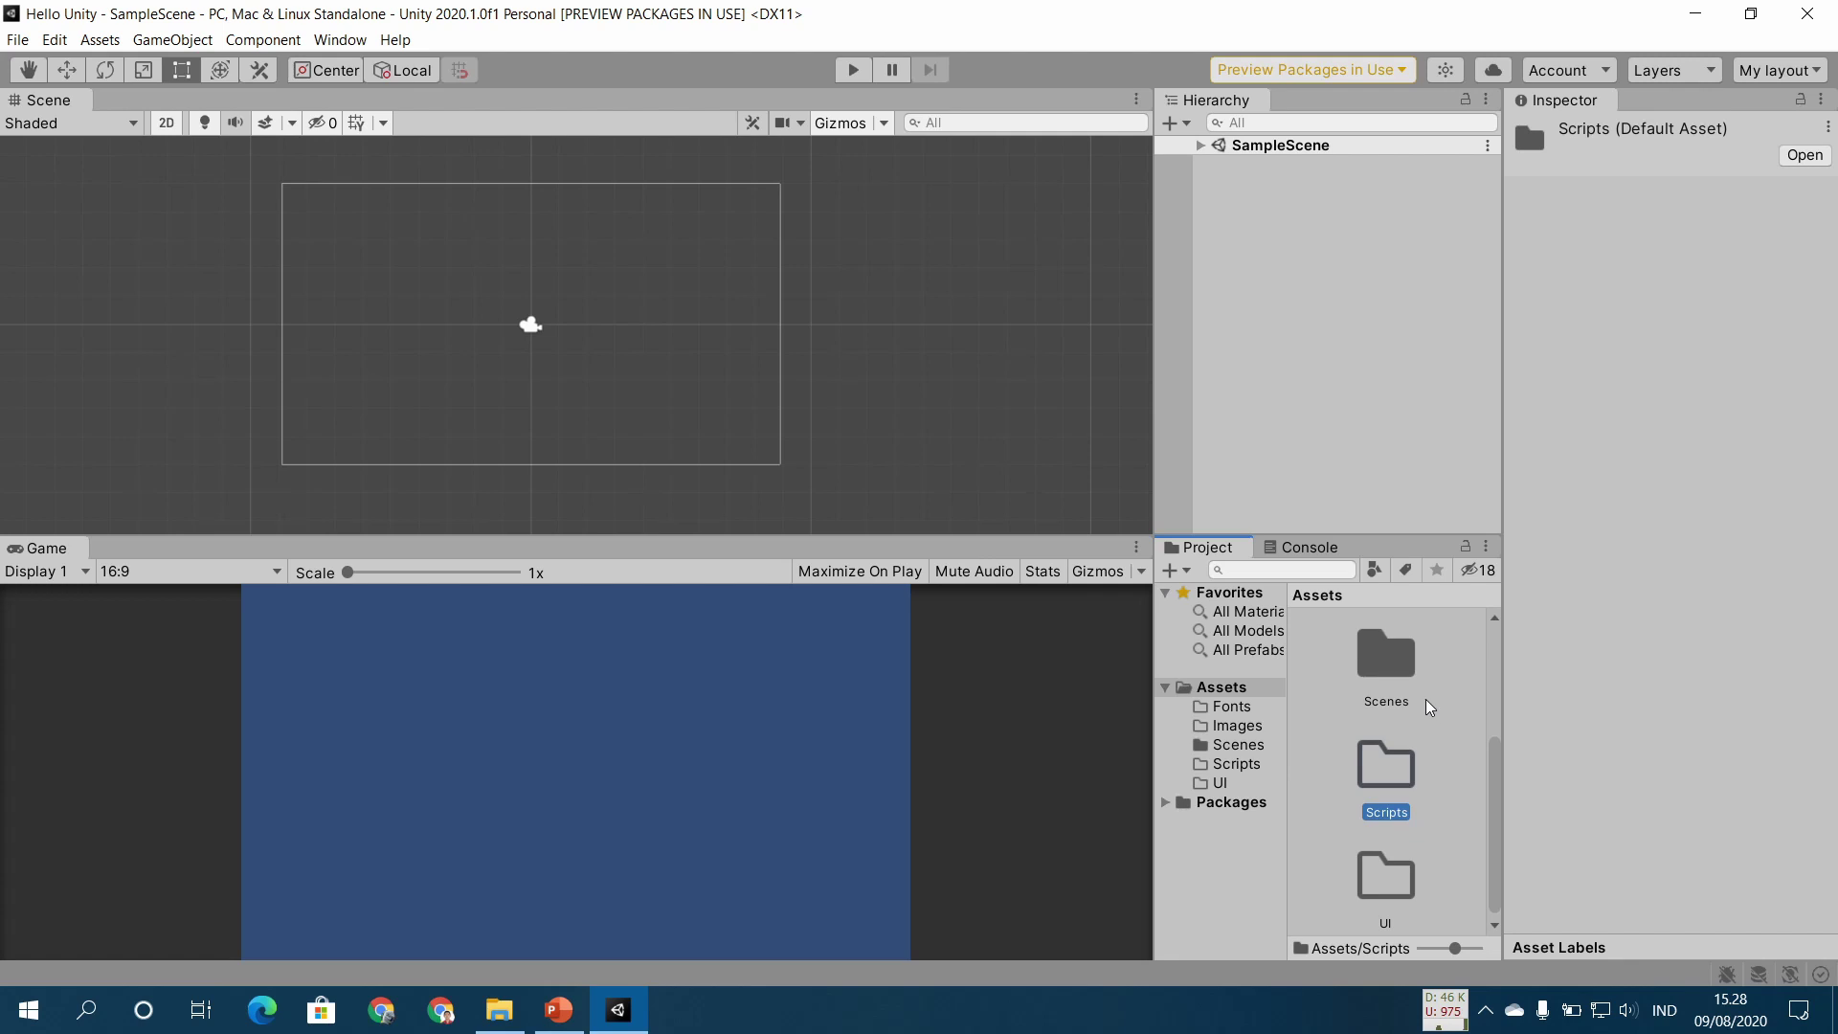
pyautogui.scroll(2, 1415, 812)
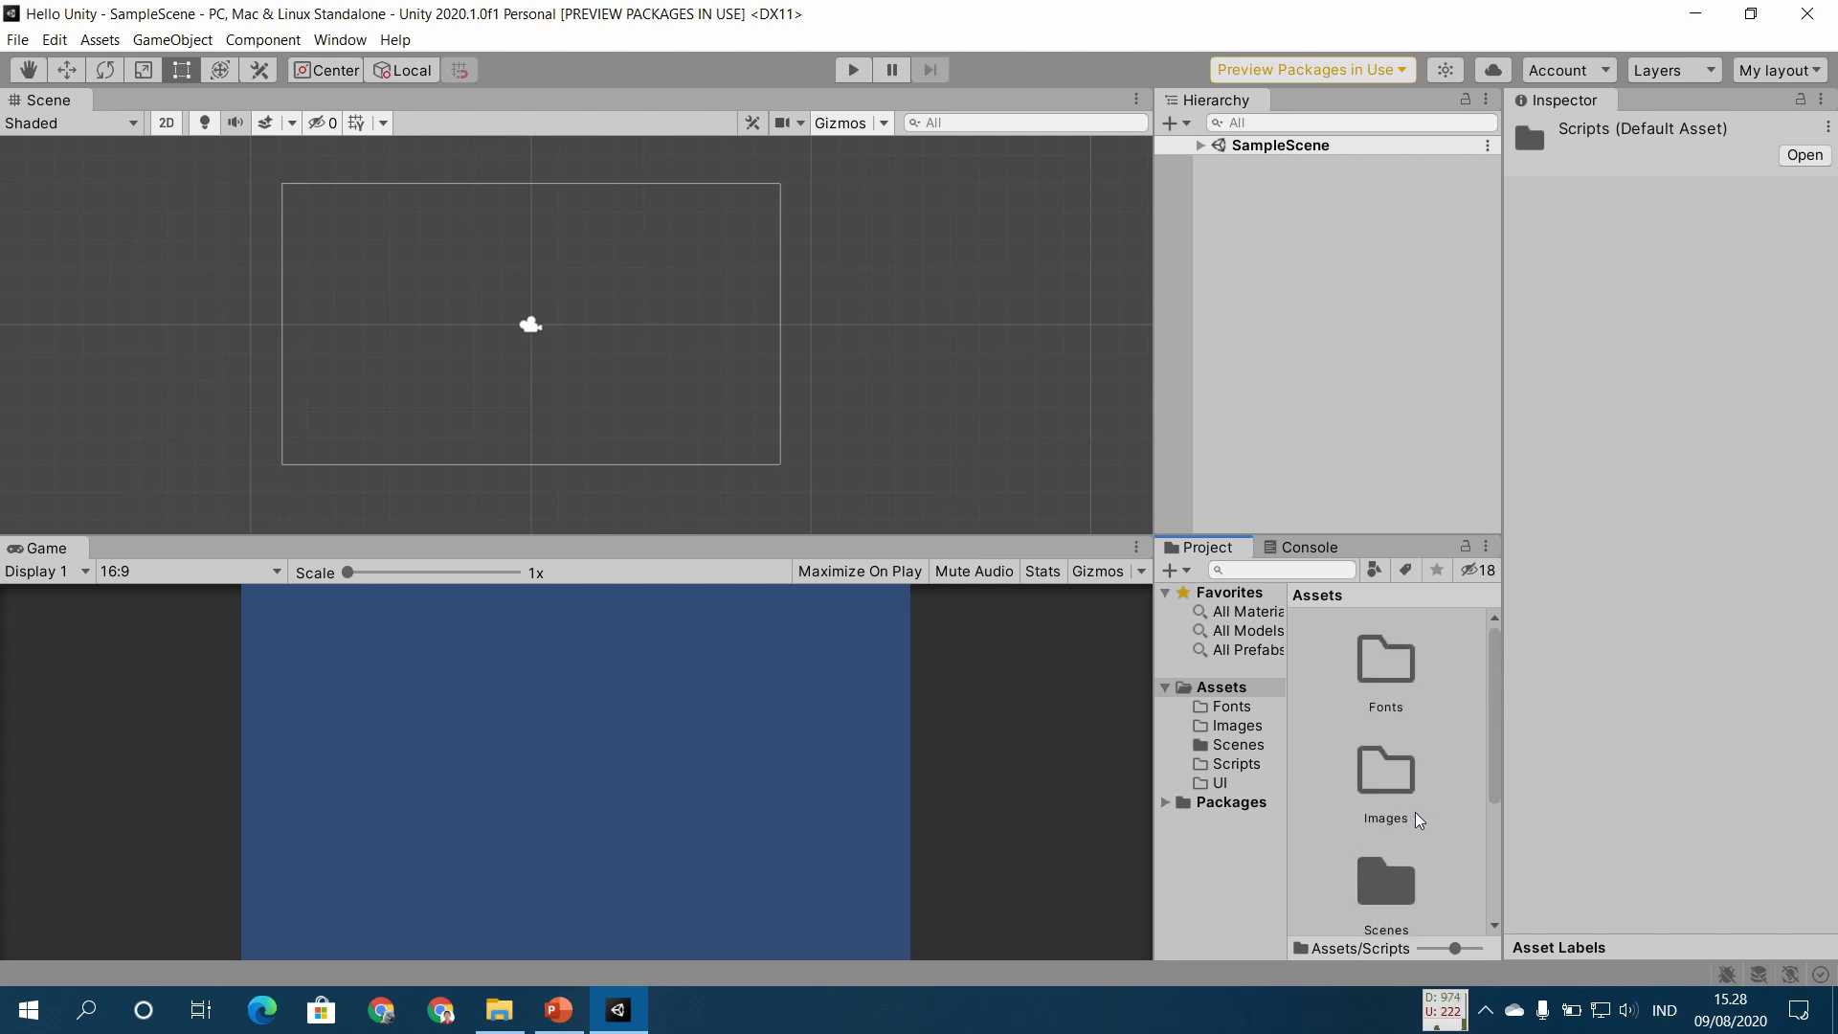
pyautogui.scroll(-2, 1423, 791)
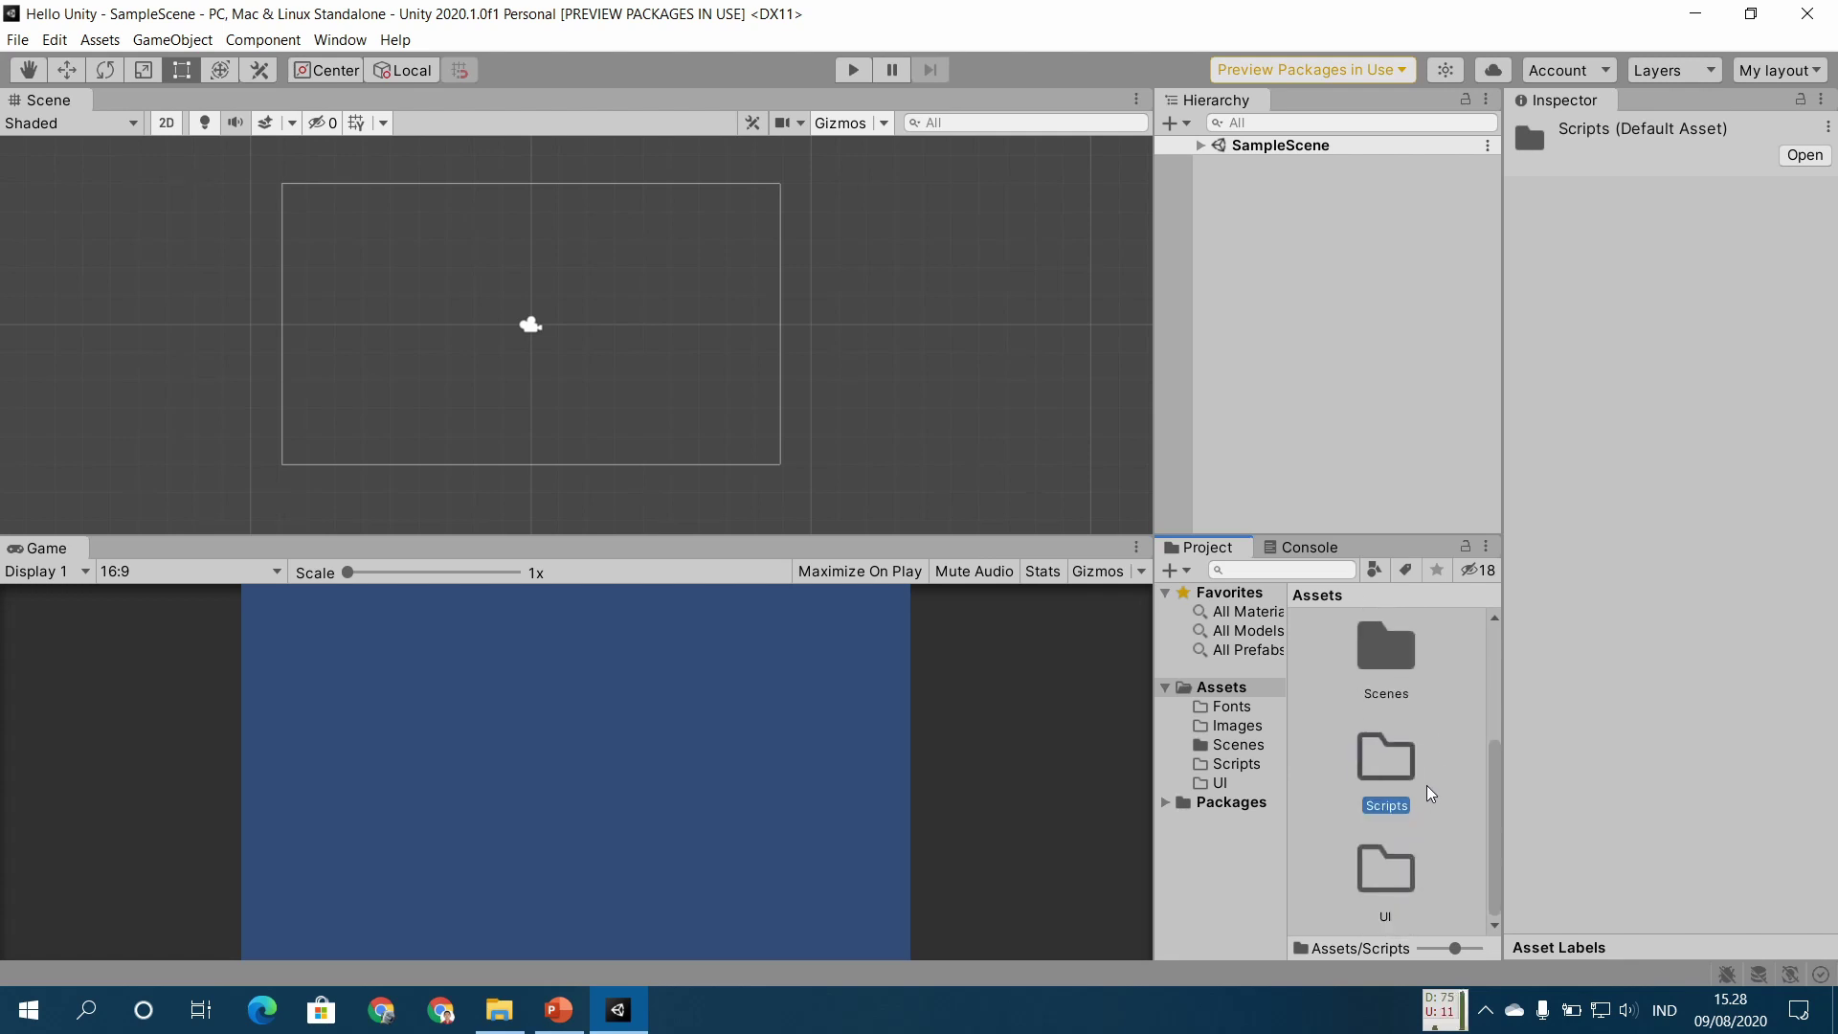
pyautogui.click(1432, 778)
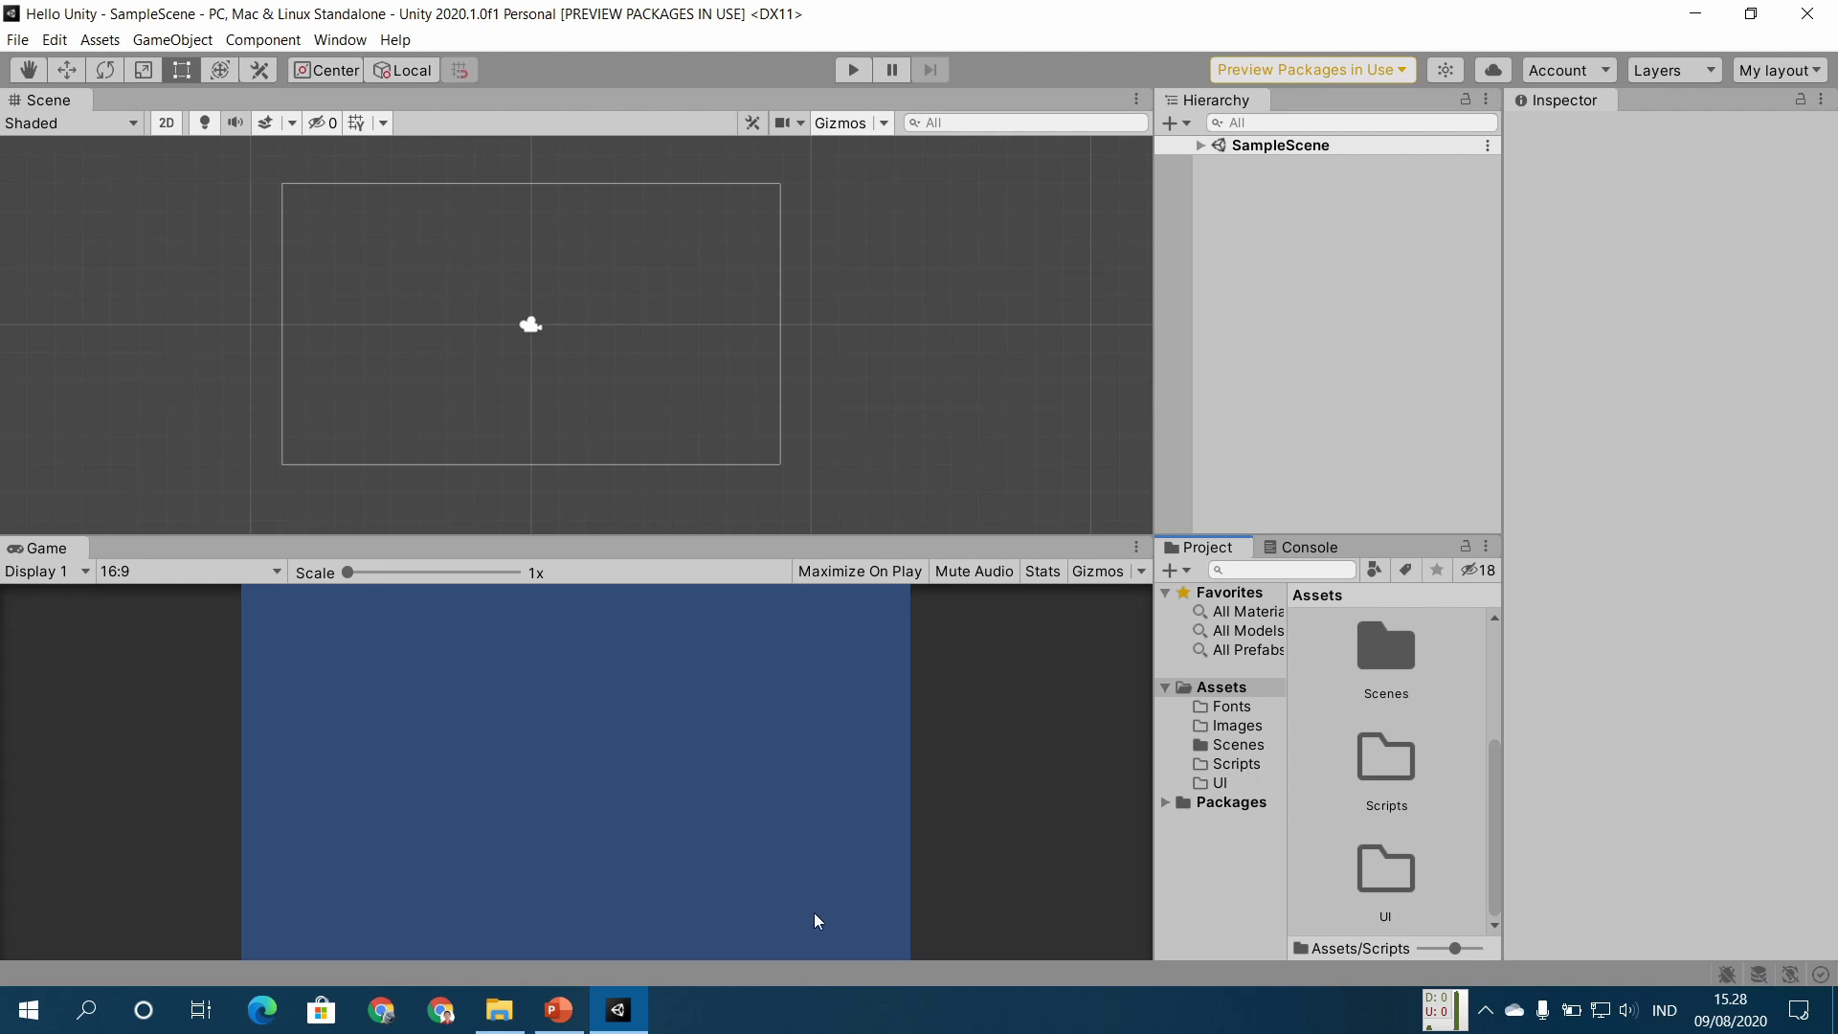
pyautogui.click(558, 1010)
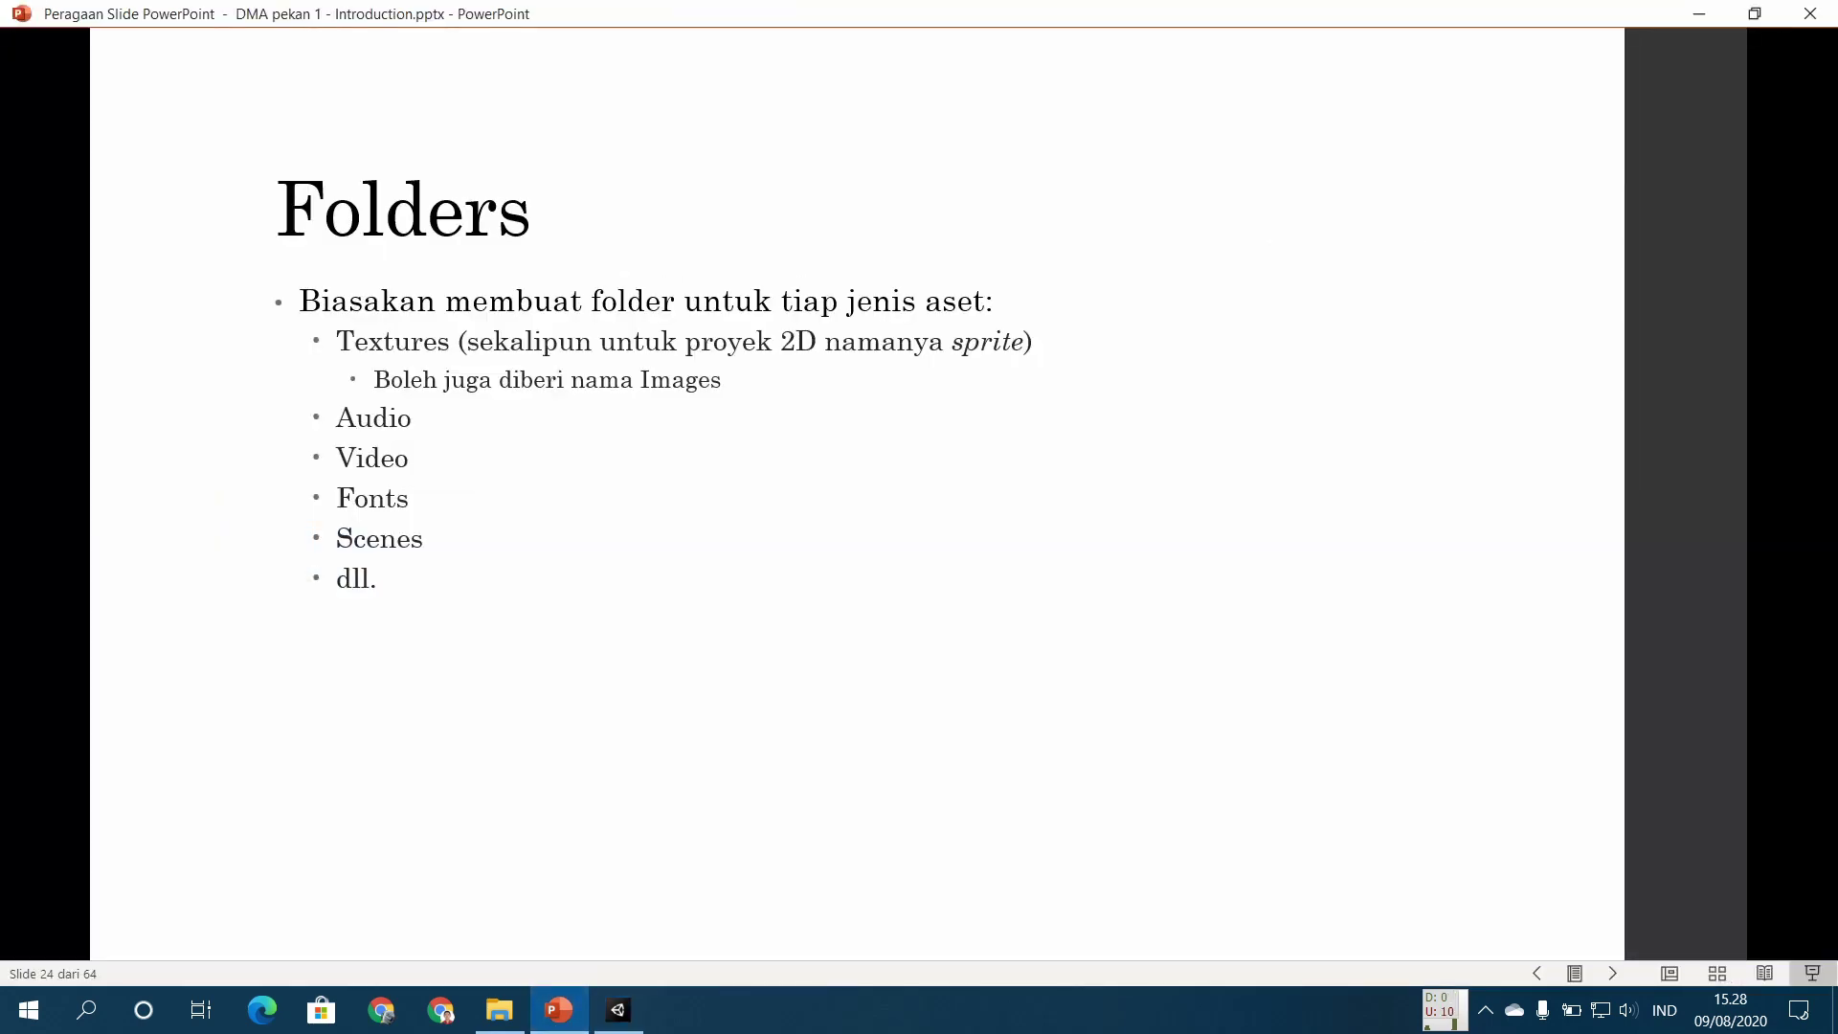
# Step: Advance to slide 25, 'Menambahkan Asset', and bring up File Explorer
pyautogui.press('Right')
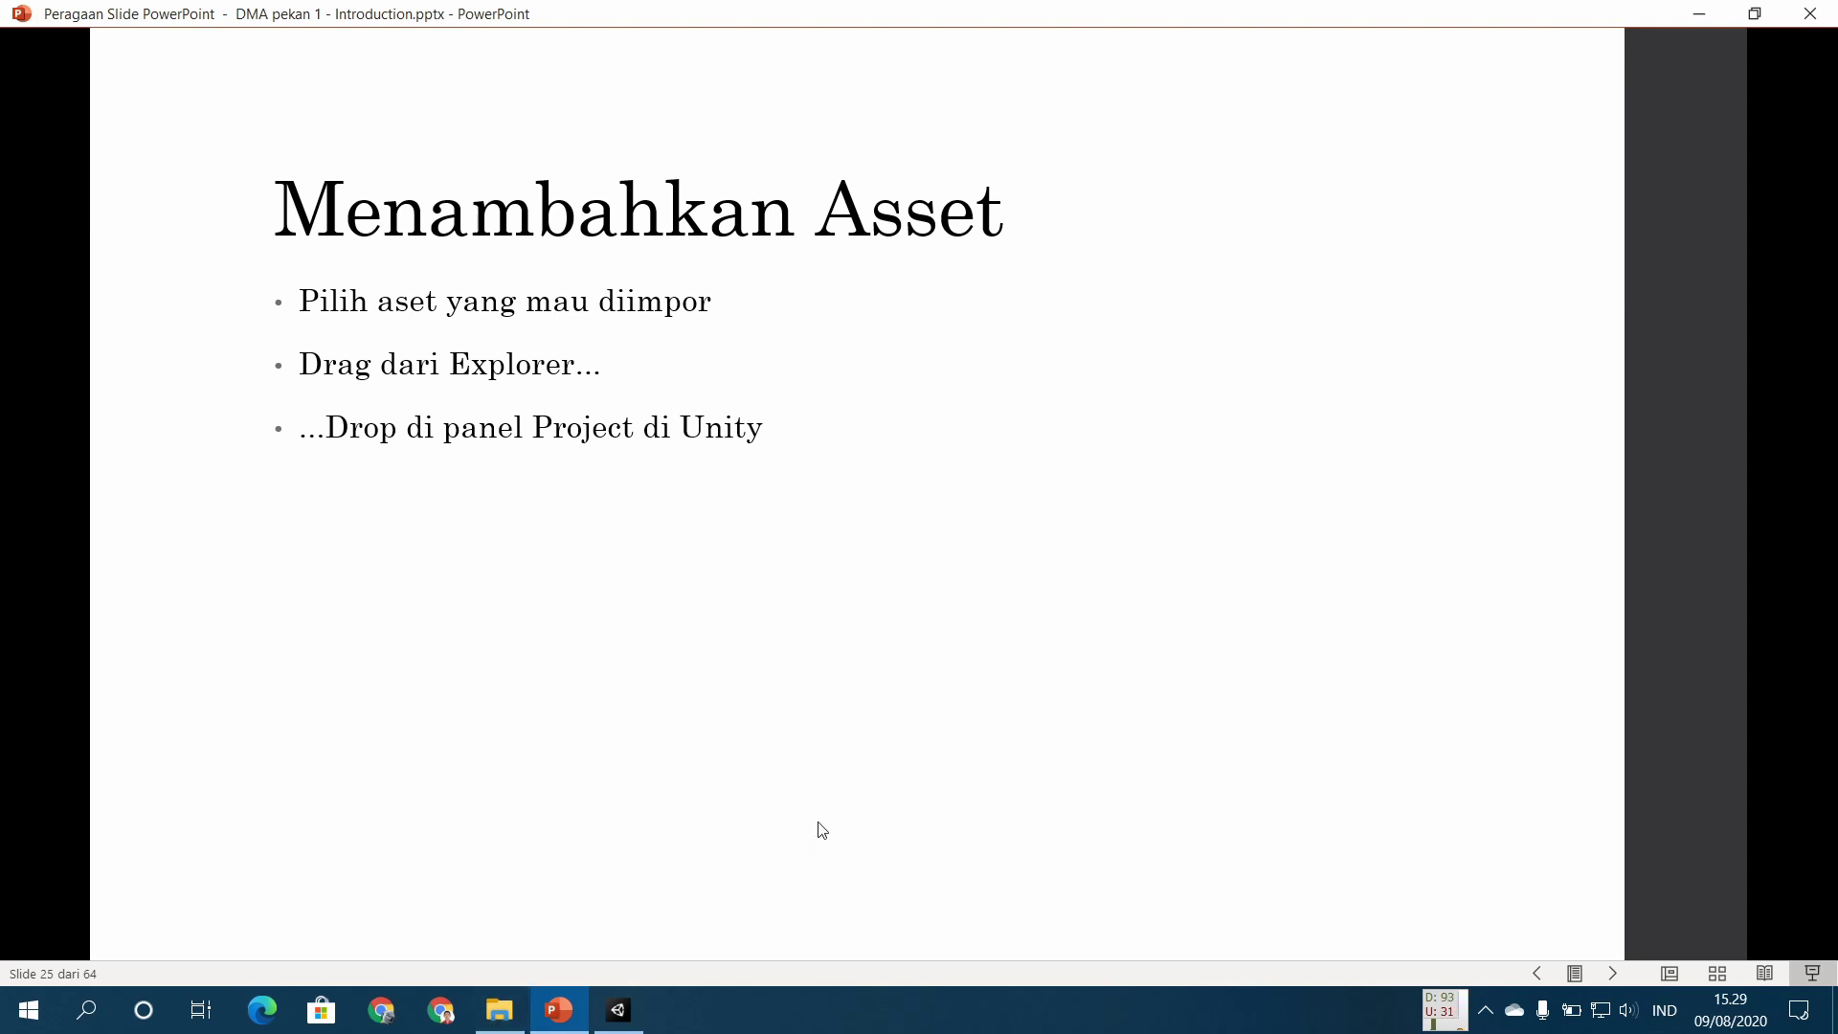
pyautogui.click(499, 1010)
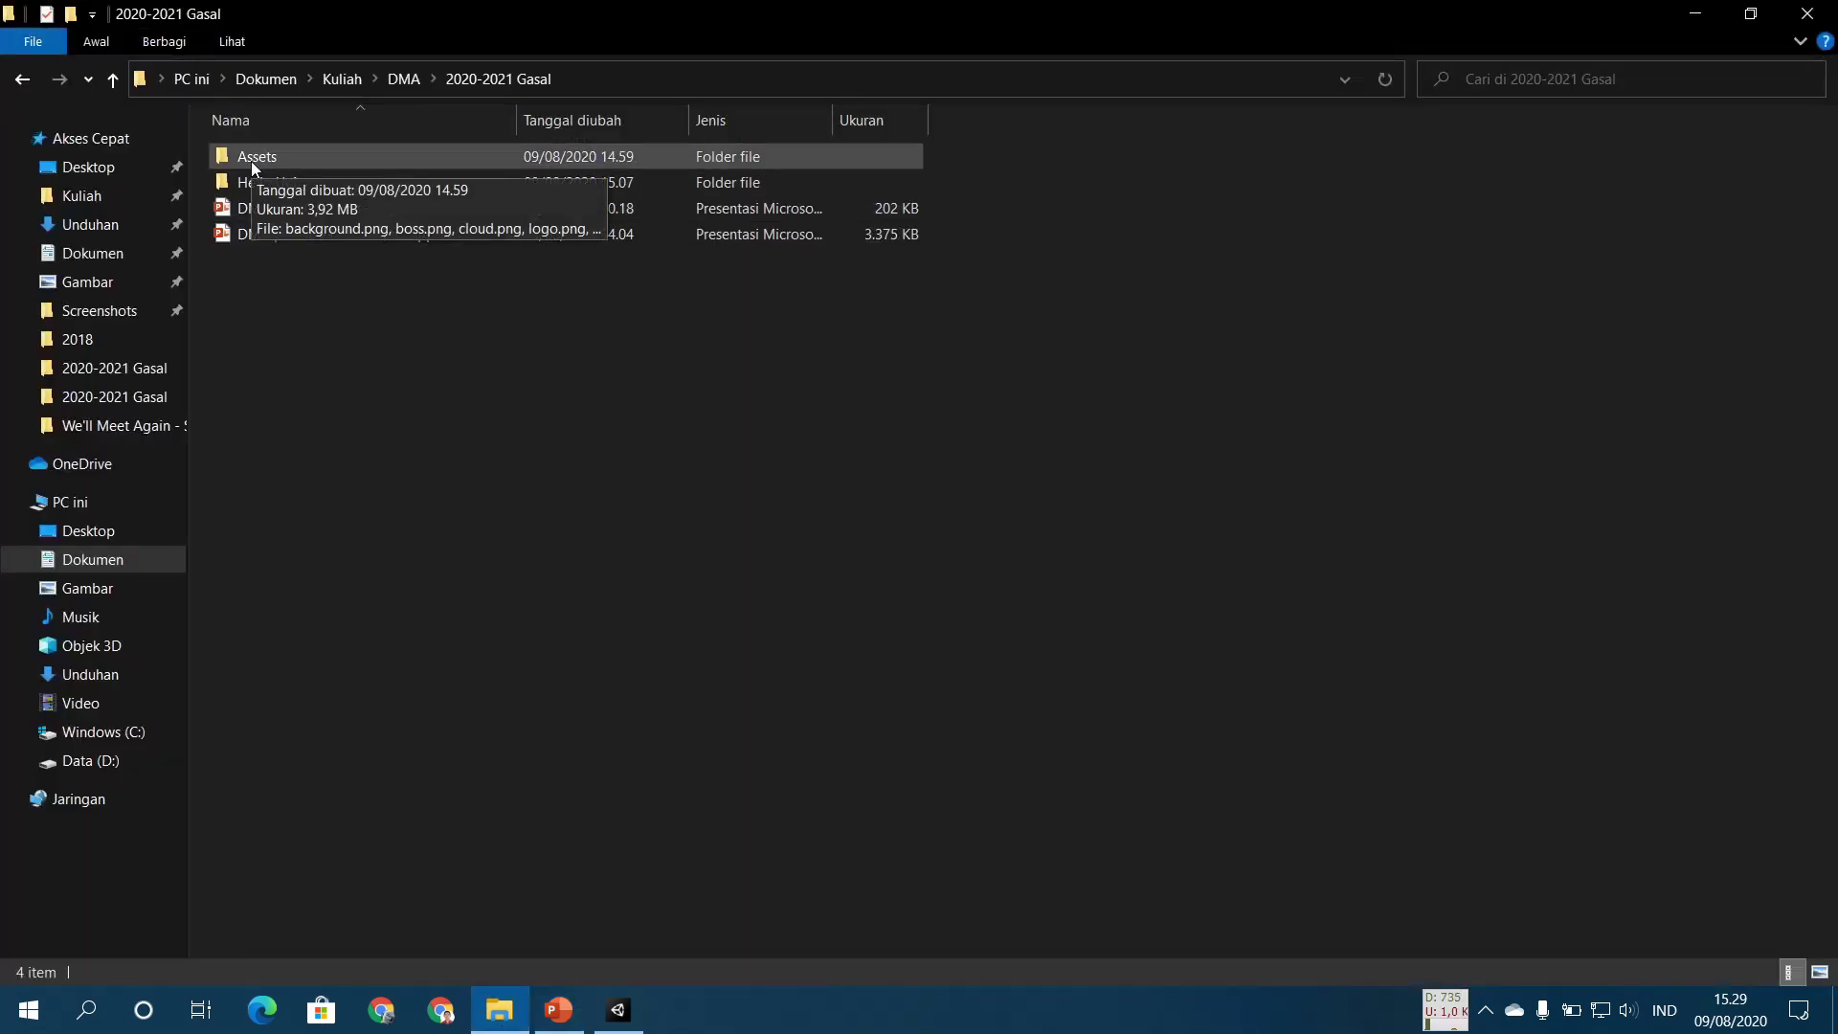
# Step: Open the Assets folder in File Explorer, select all eleven PNG images, then switch to Unity
pyautogui.doubleClick(250, 160)
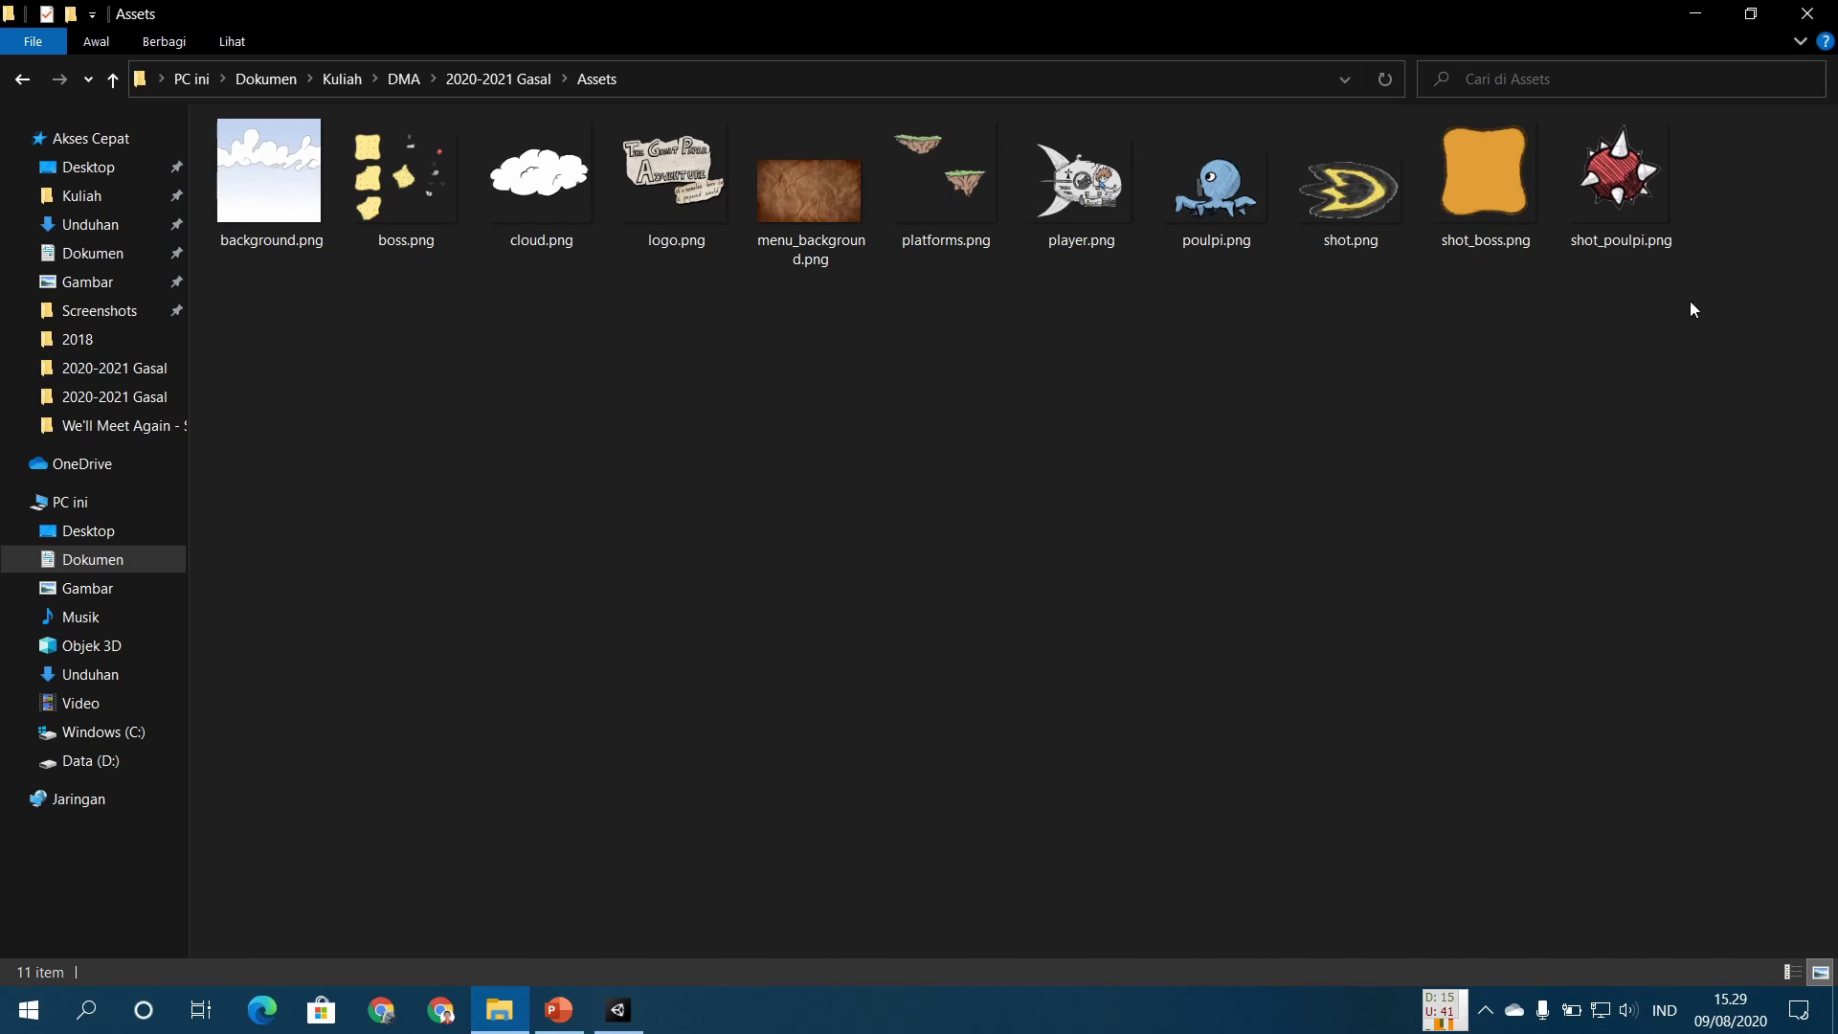
pyautogui.moveTo(1696, 301)
pyautogui.mouseDown()
pyautogui.moveTo(230, 197)
pyautogui.moveTo(192, 71)
pyautogui.moveTo(234, 99)
pyautogui.mouseUp()
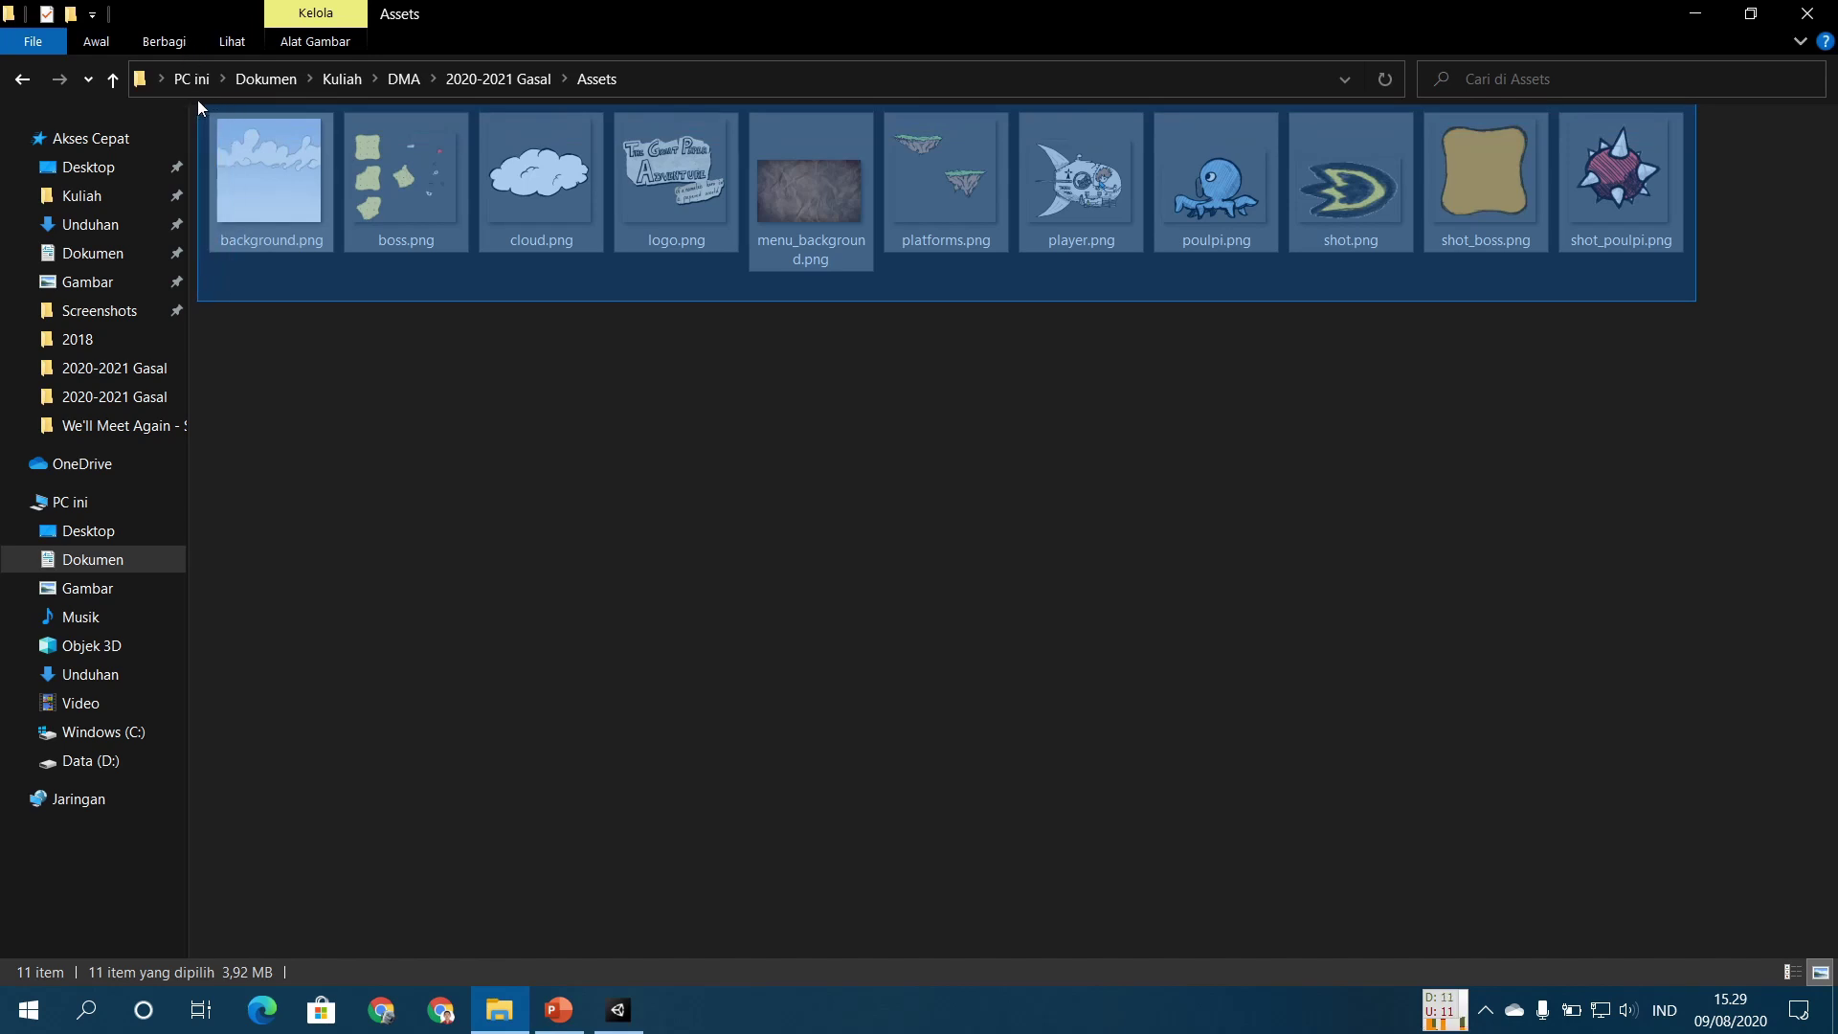
pyautogui.moveTo(205, 99); pyautogui.dragTo(198, 99)
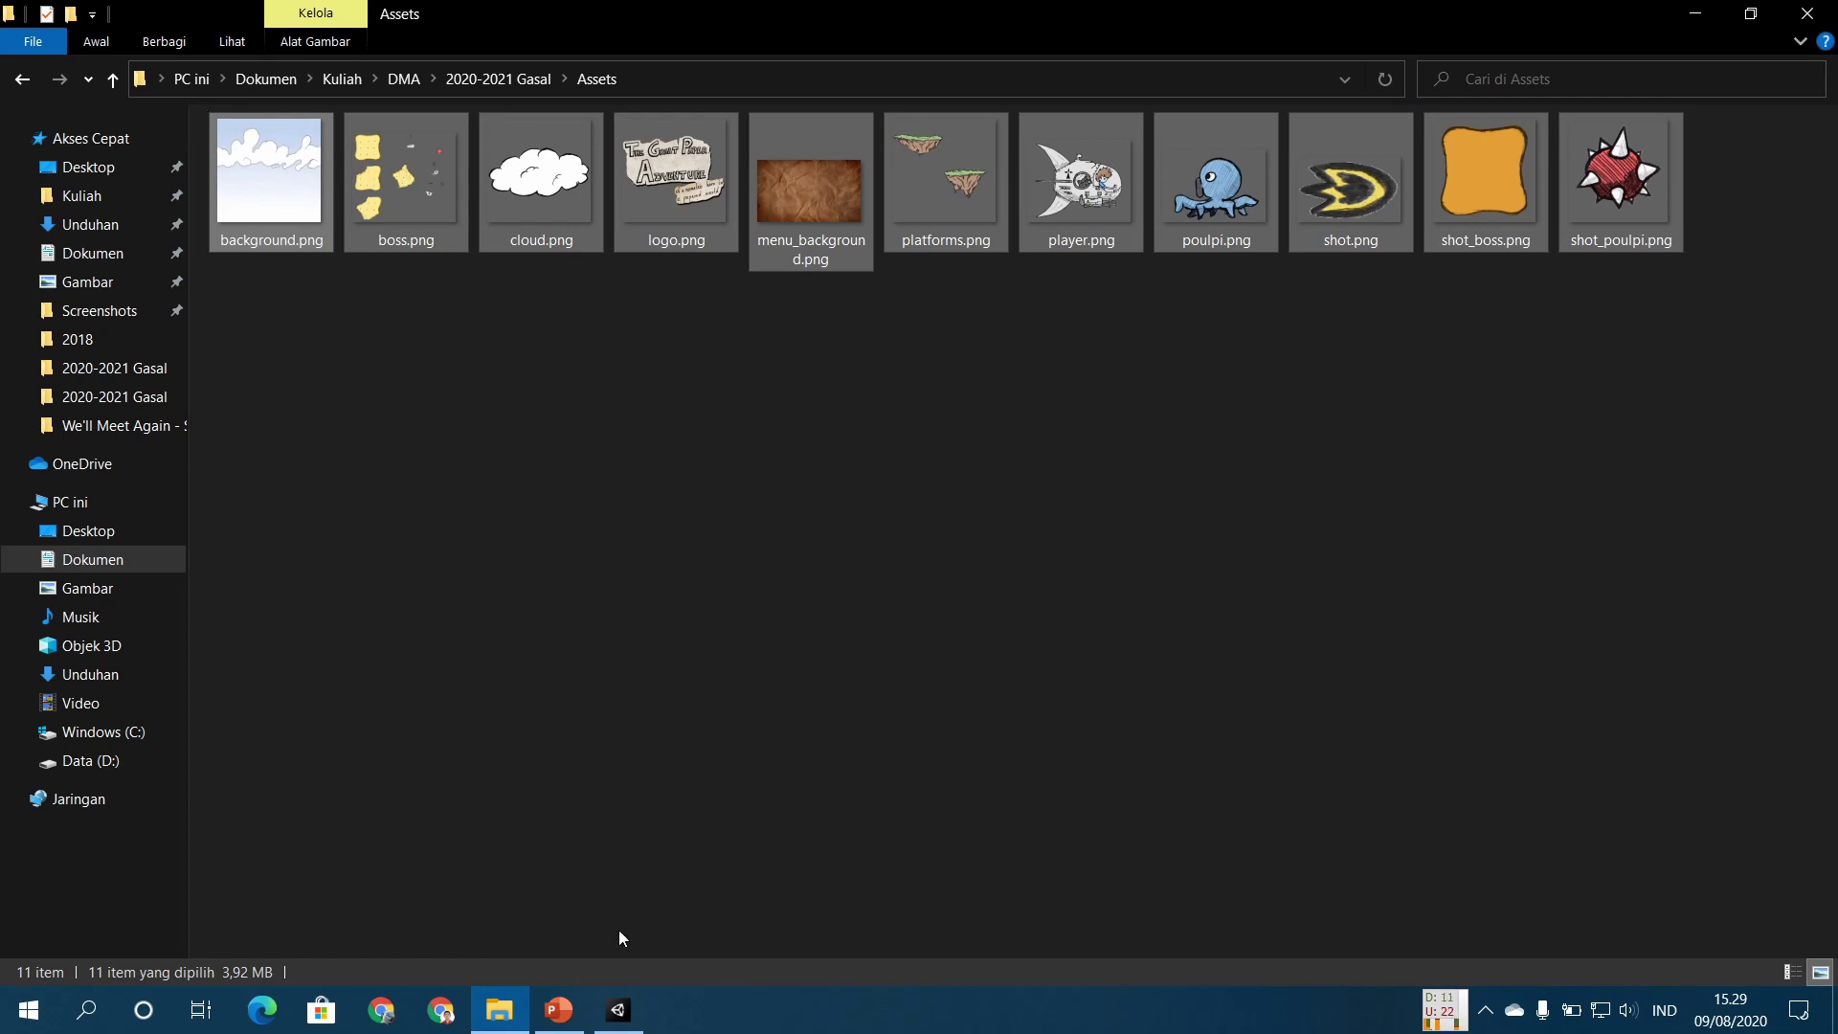
pyautogui.click(624, 1021)
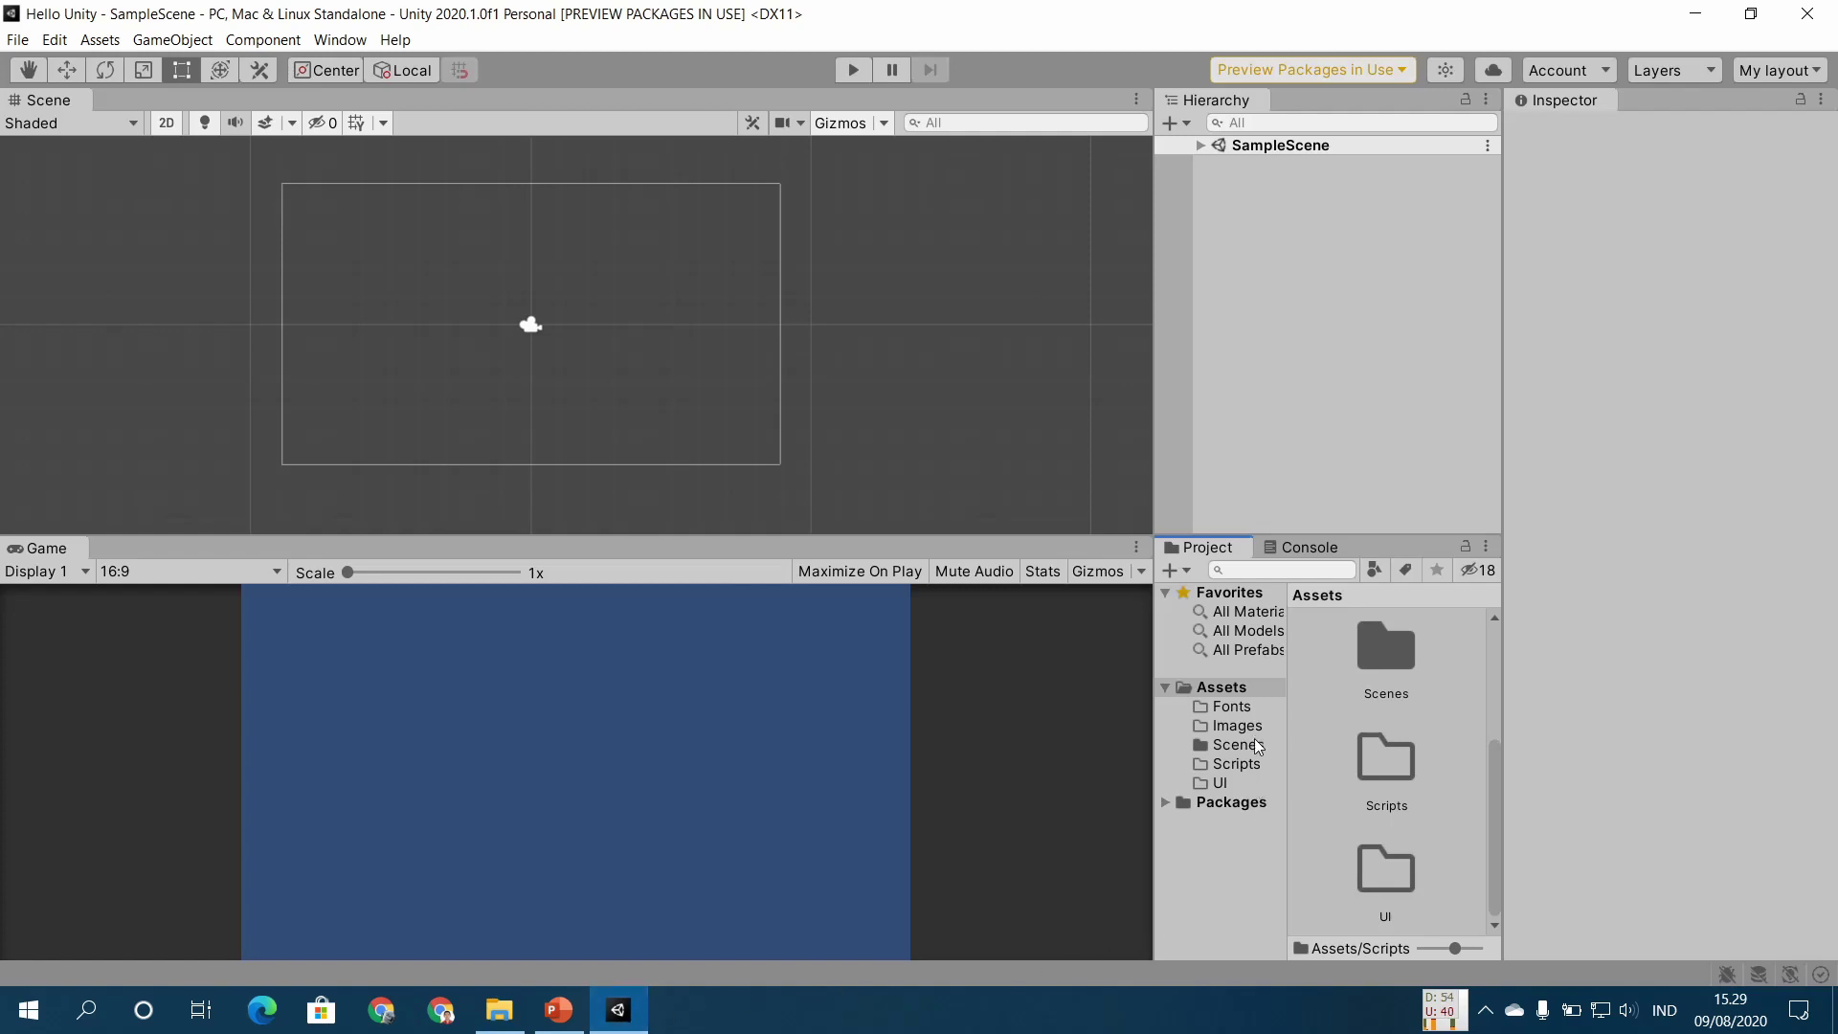
# Step: Drag the eleven selected PNG sprites from Explorer into Unity's Images folder
pyautogui.click(1243, 726)
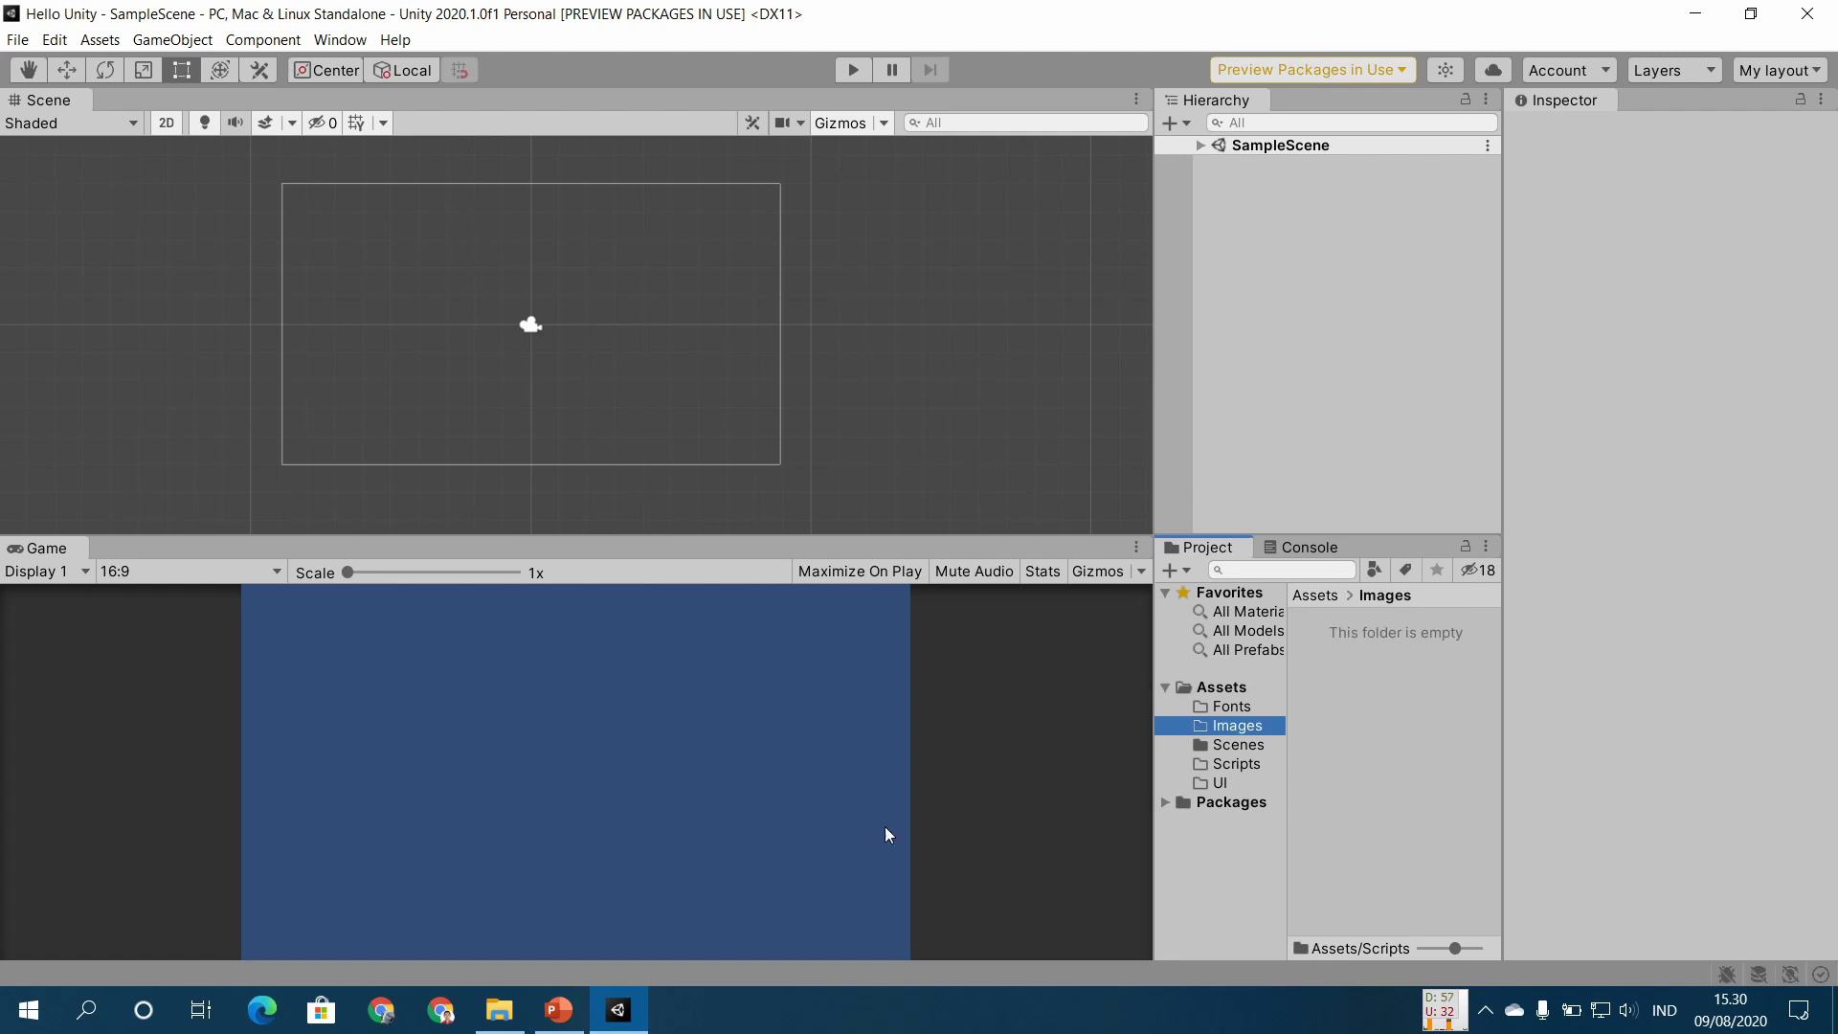
pyautogui.click(500, 1011)
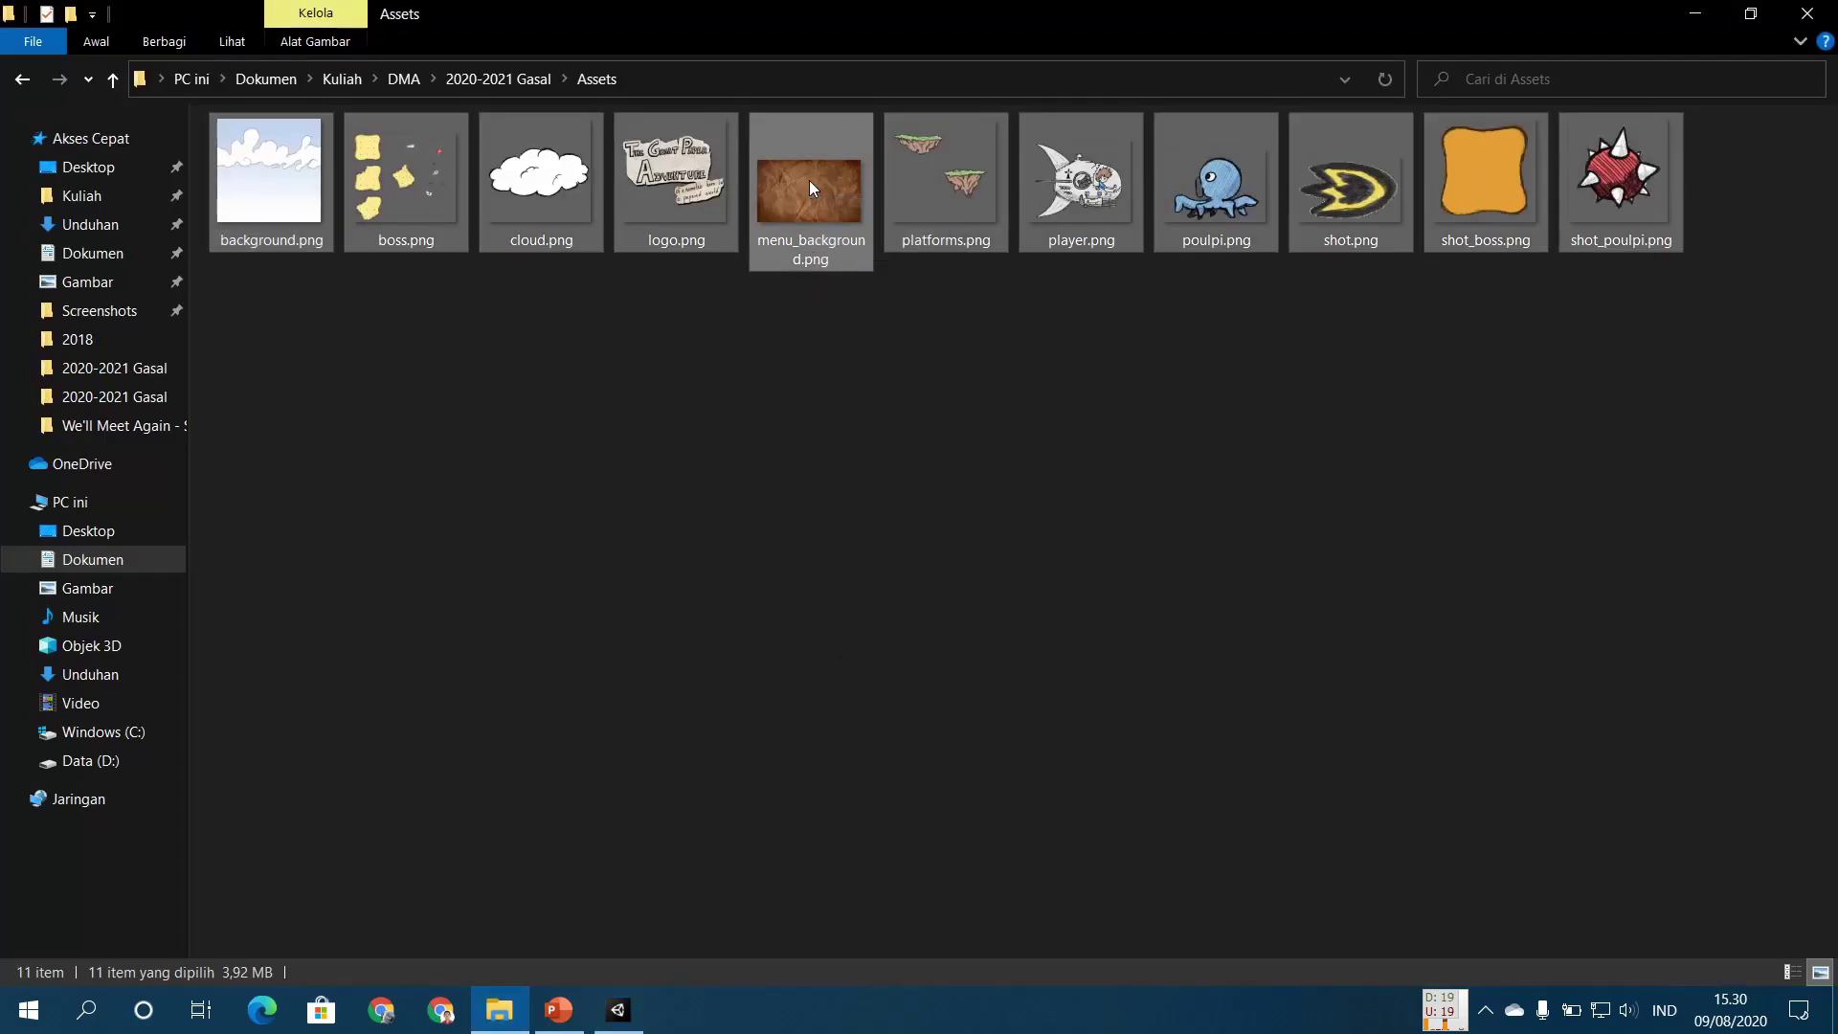
pyautogui.moveTo(810, 187); pyautogui.dragTo(630, 871)
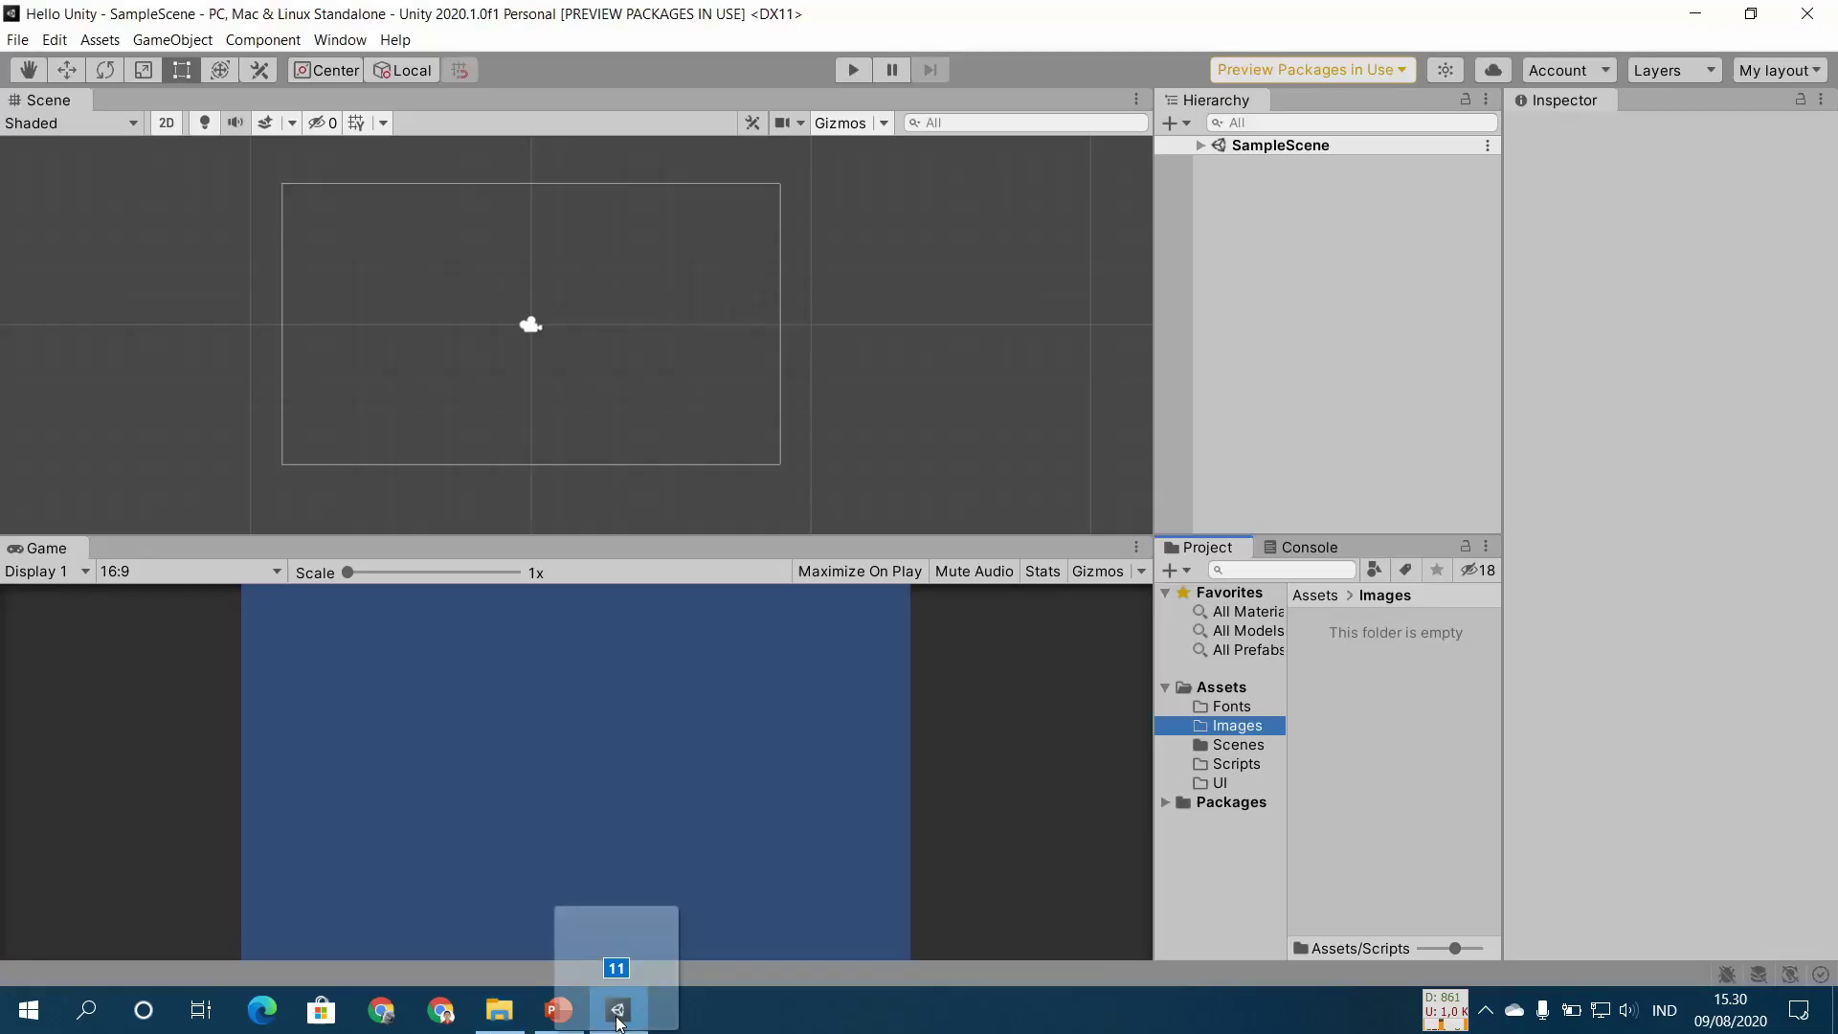
pyautogui.moveTo(630, 871); pyautogui.dragTo(1404, 786)
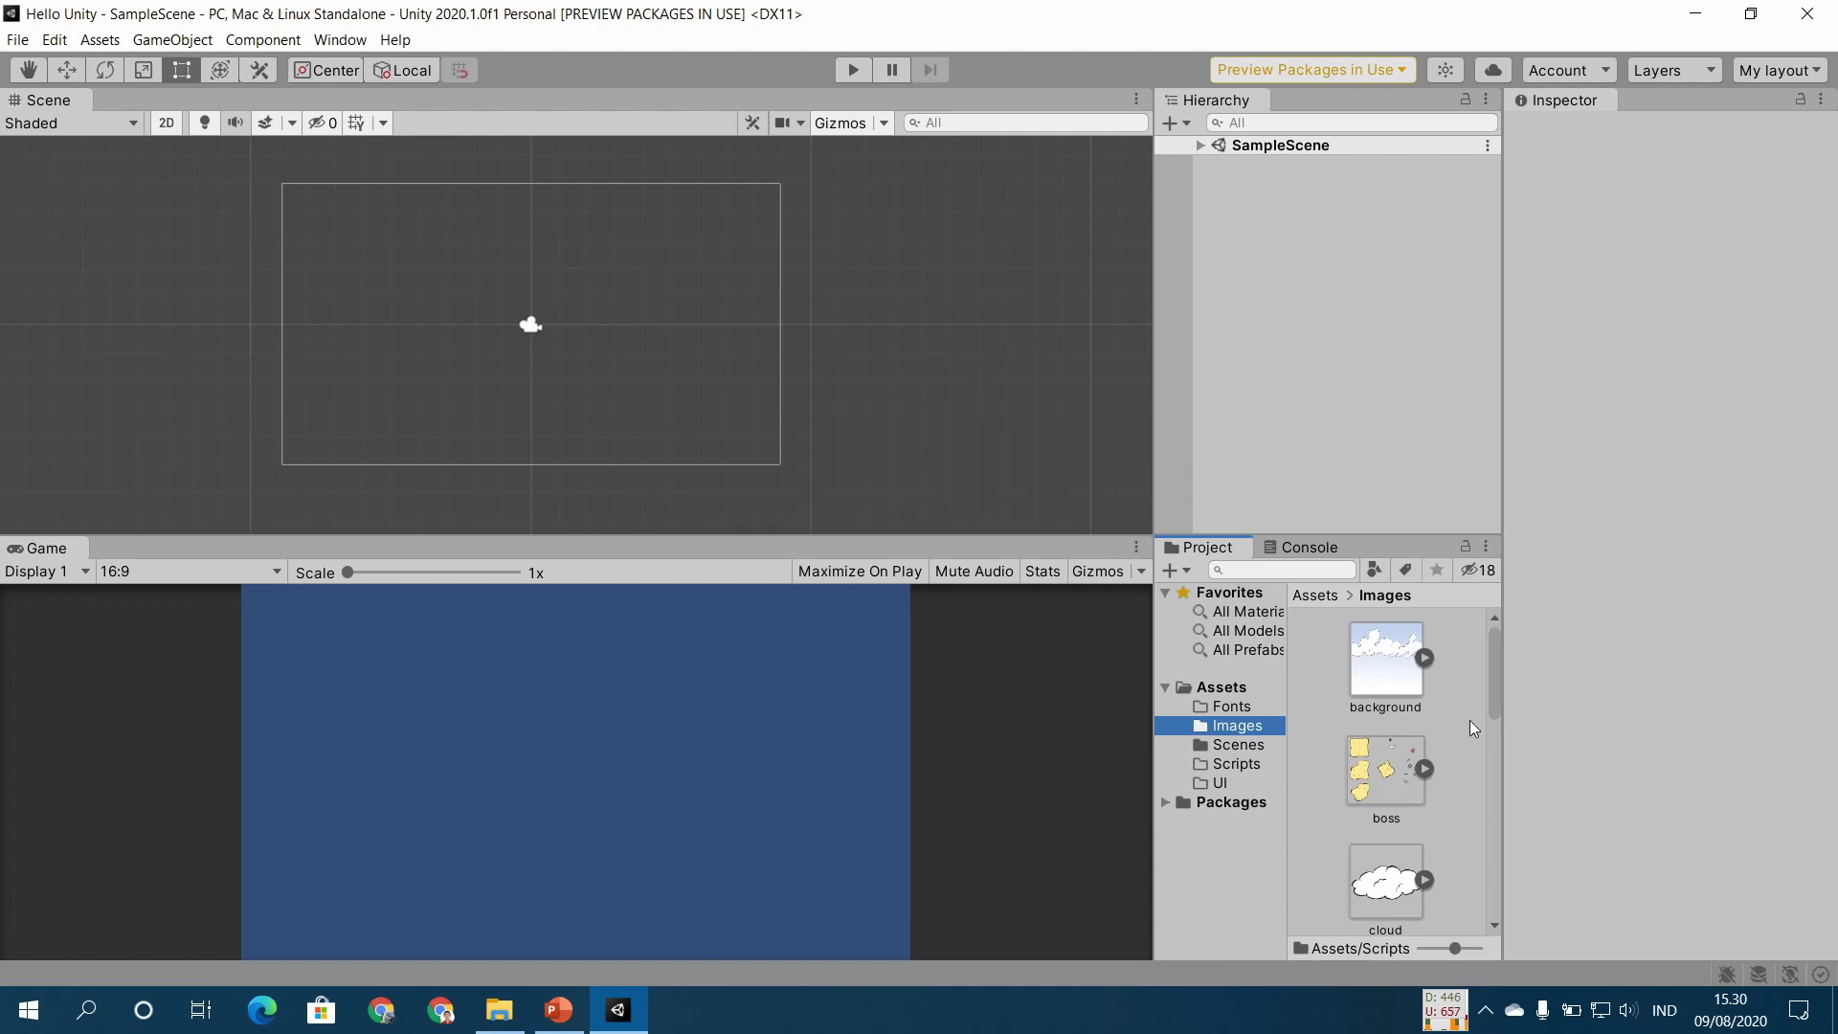
pyautogui.scroll(-3, 1469, 721)
pyautogui.scroll(-2, 1469, 720)
pyautogui.scroll(-3, 1469, 720)
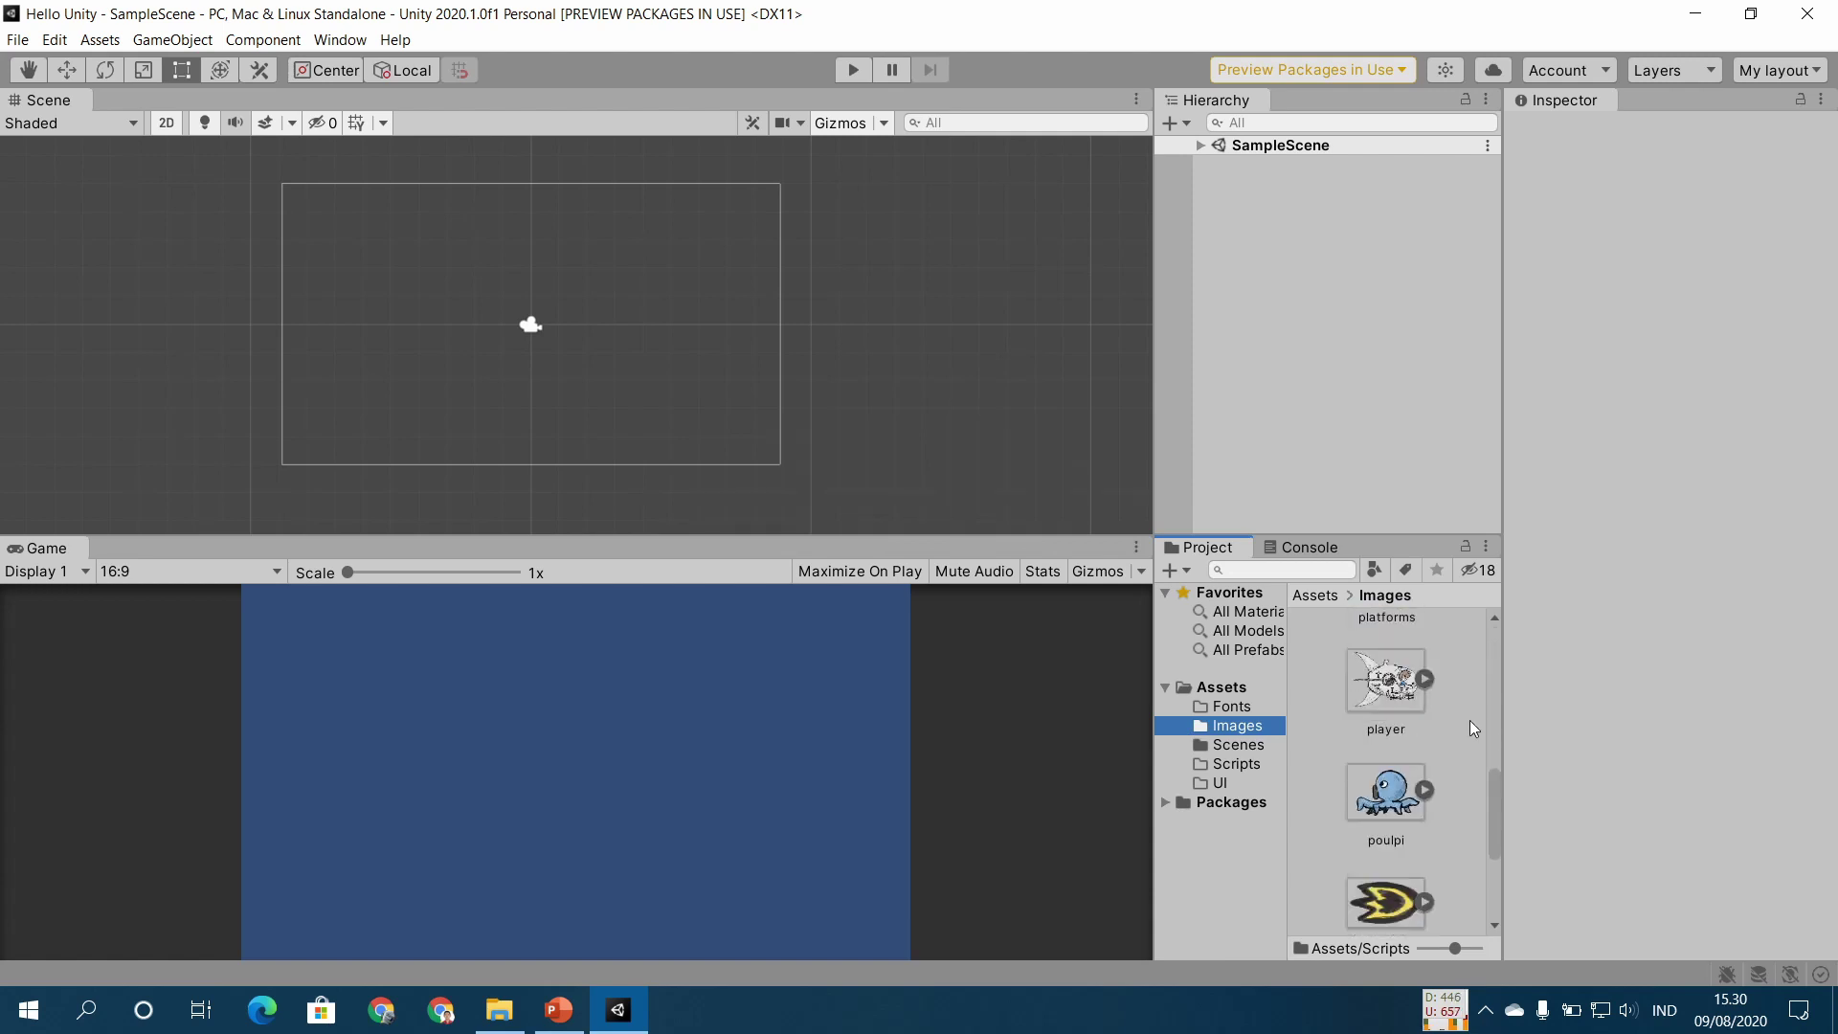
pyautogui.scroll(-2, 1469, 720)
pyautogui.scroll(1, 1469, 721)
pyautogui.scroll(2, 1469, 720)
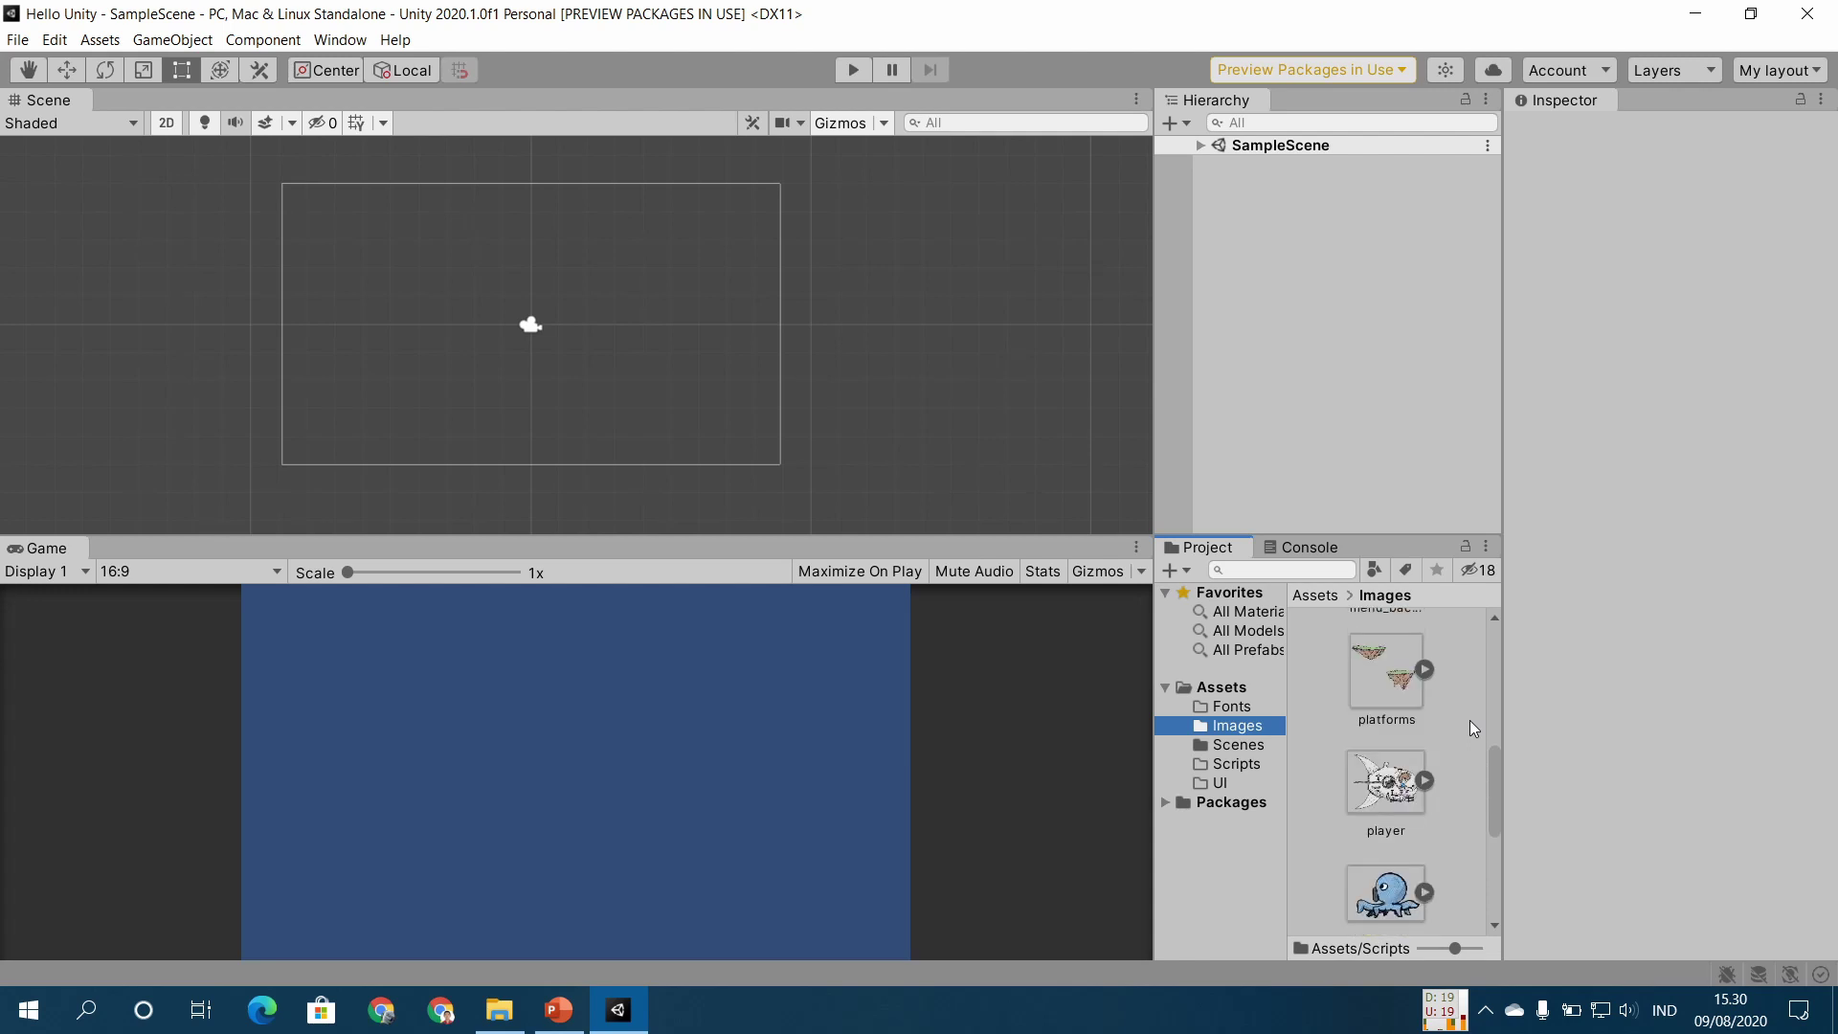
pyautogui.scroll(2, 1469, 720)
pyautogui.scroll(2, 1469, 720)
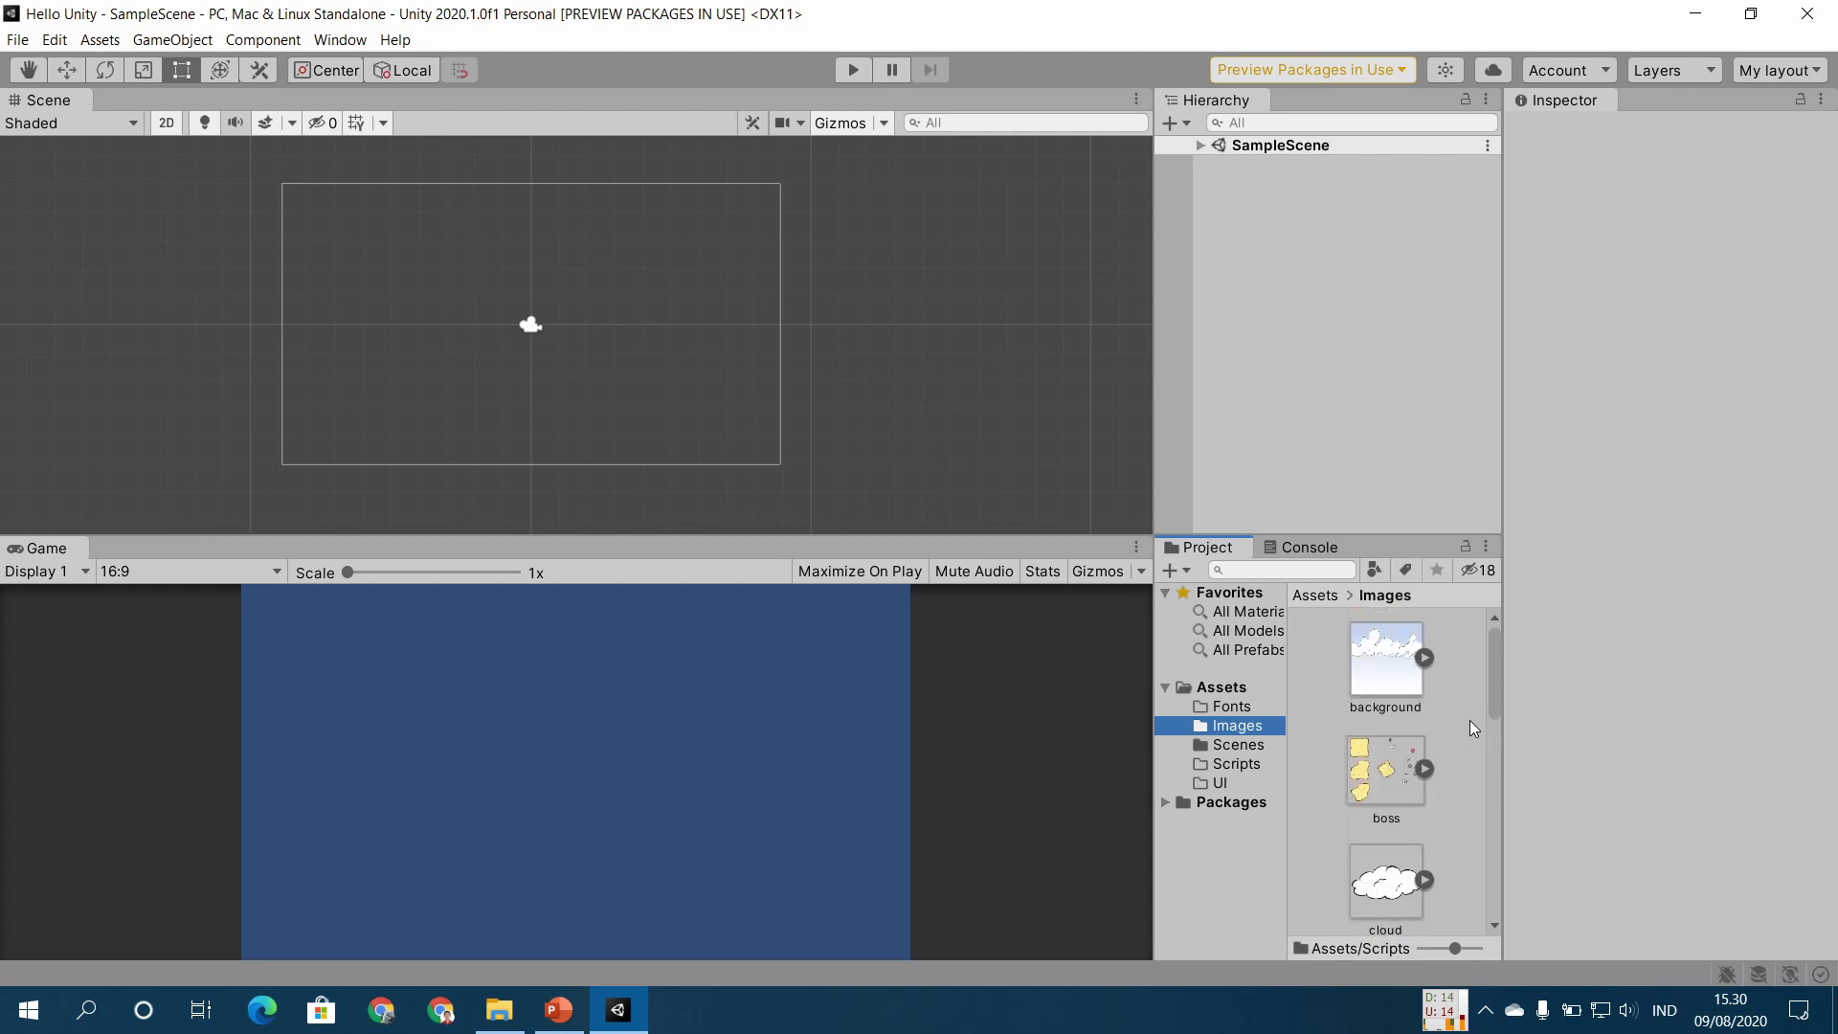
# Step: Check the background and boss sprites' import settings, then return to the slideshow
pyautogui.click(1370, 670)
pyautogui.click(1365, 768)
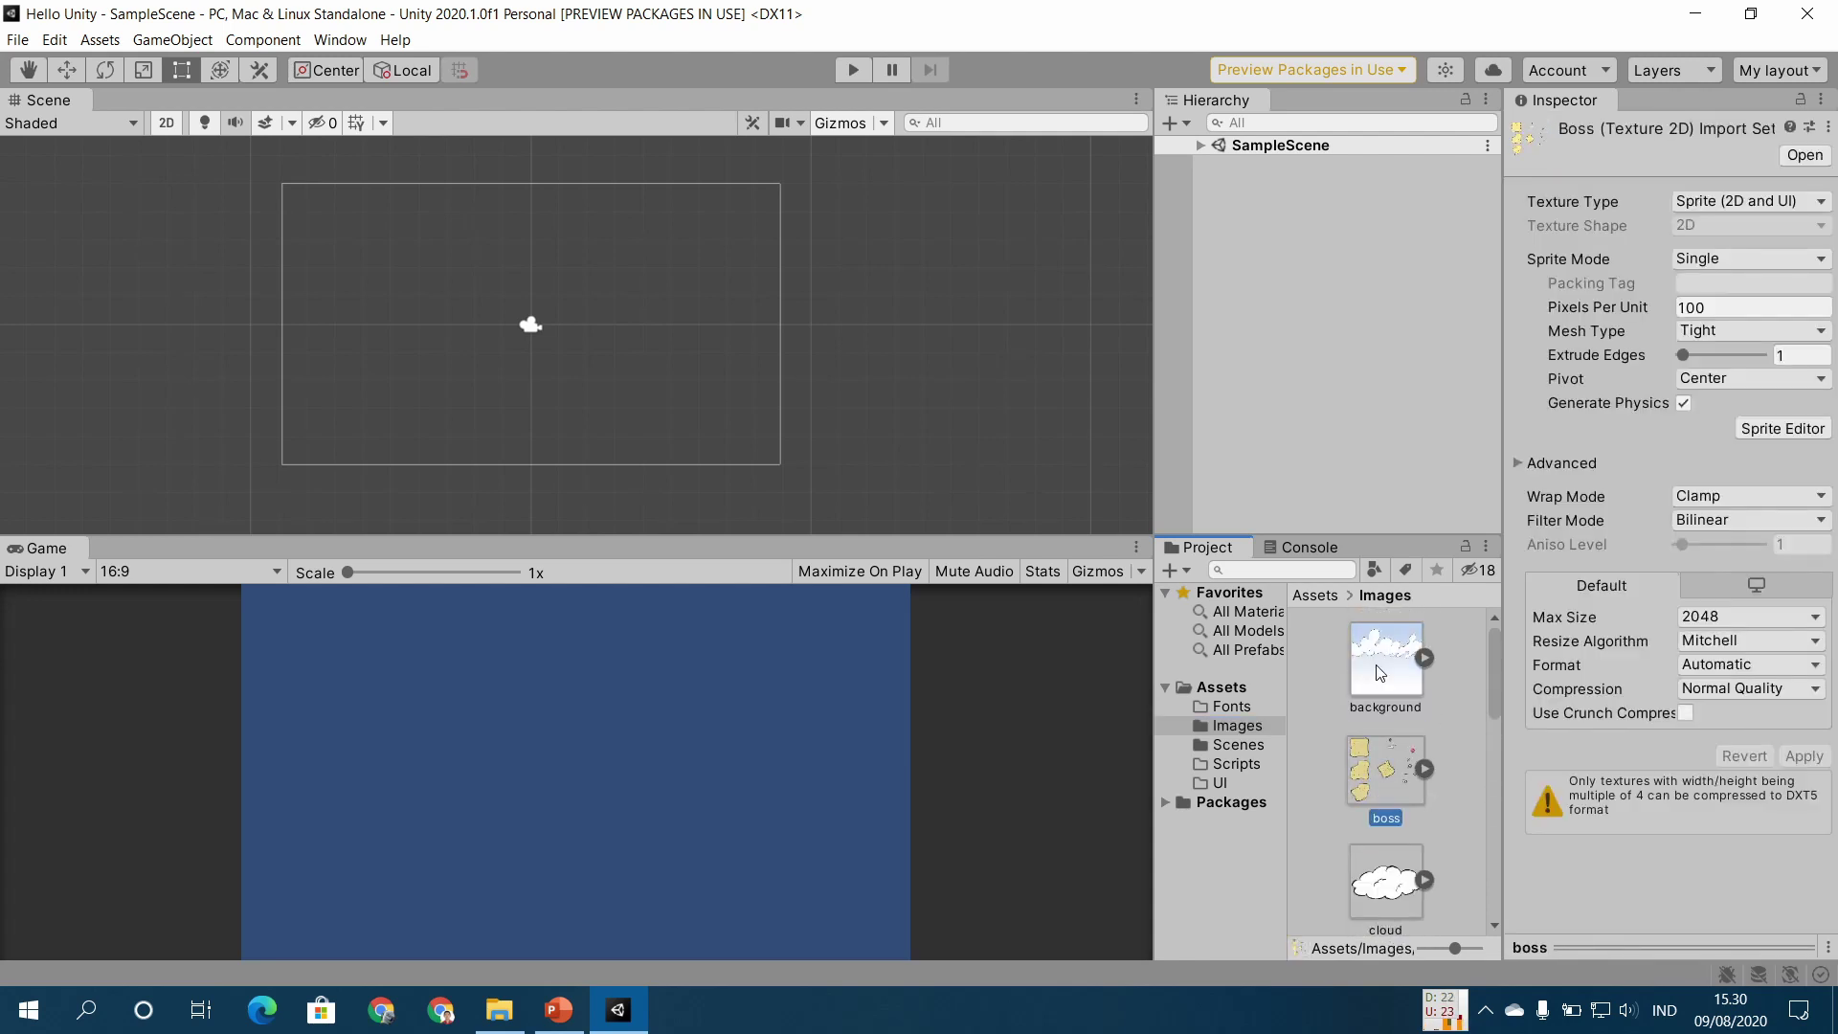
pyautogui.scroll(-3, 1455, 715)
pyautogui.scroll(-3, 1455, 715)
pyautogui.scroll(-3, 1456, 715)
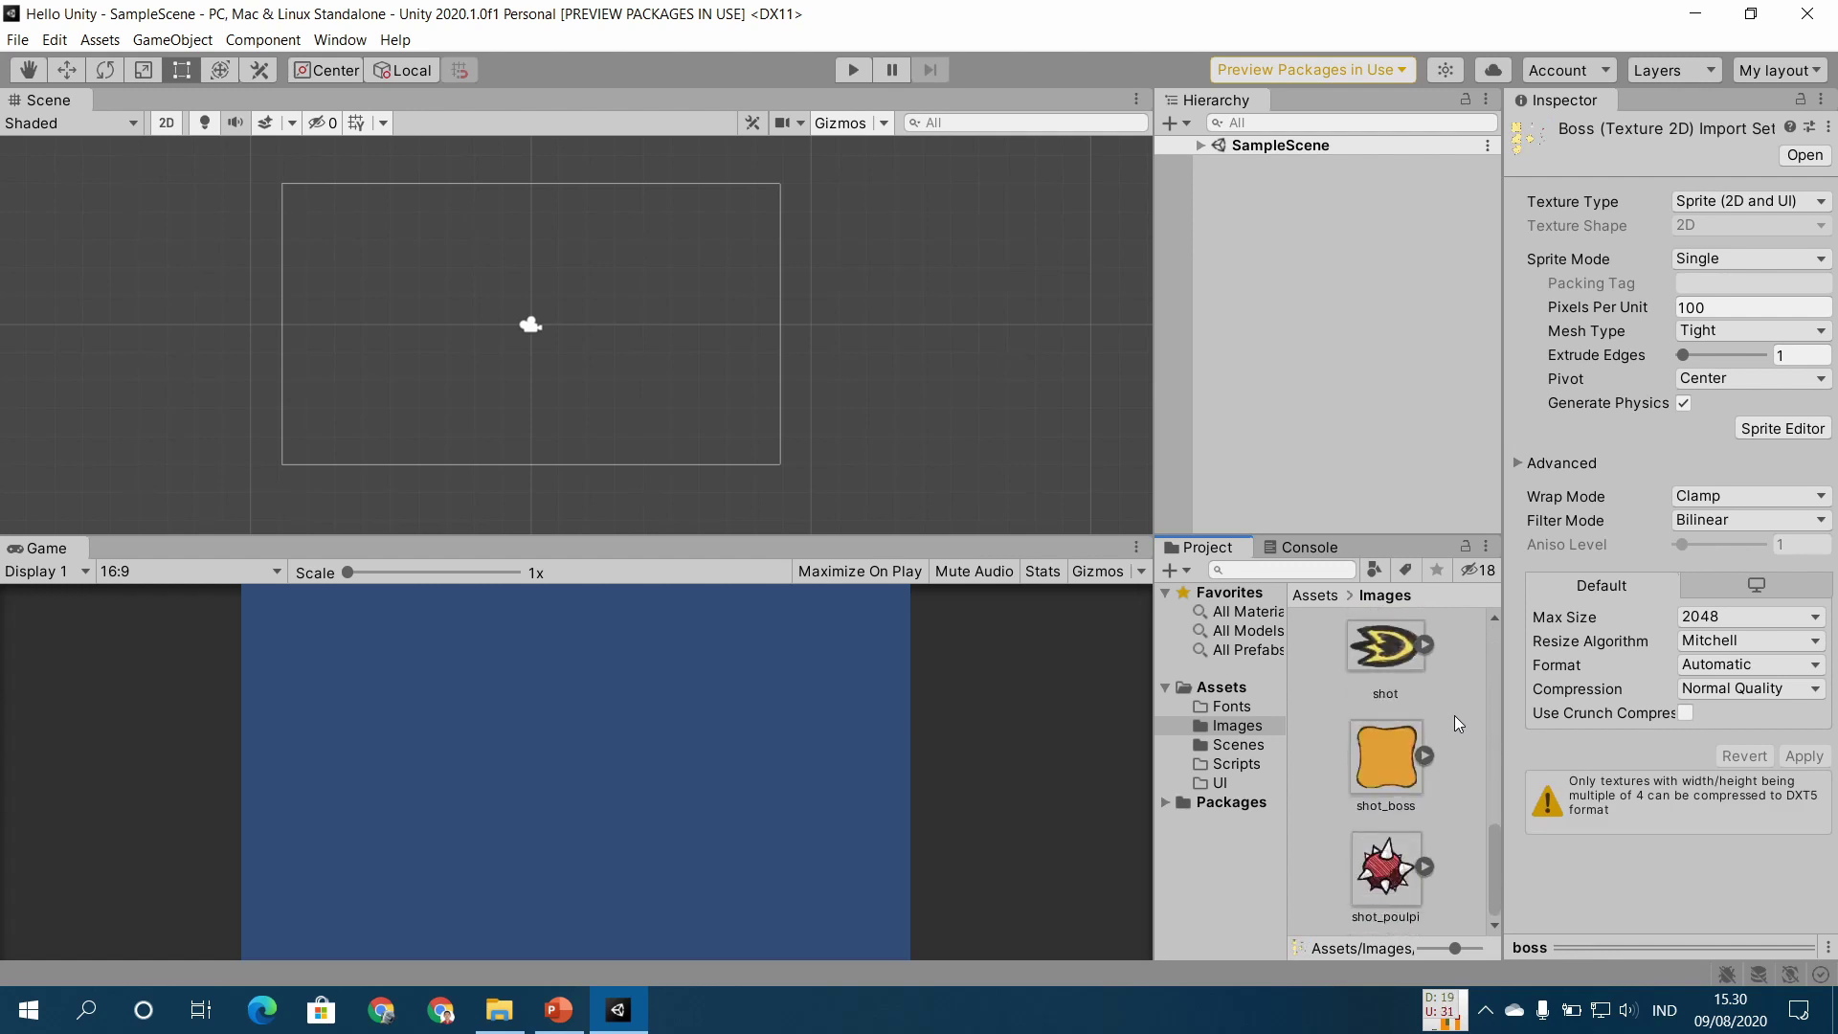
pyautogui.click(558, 1011)
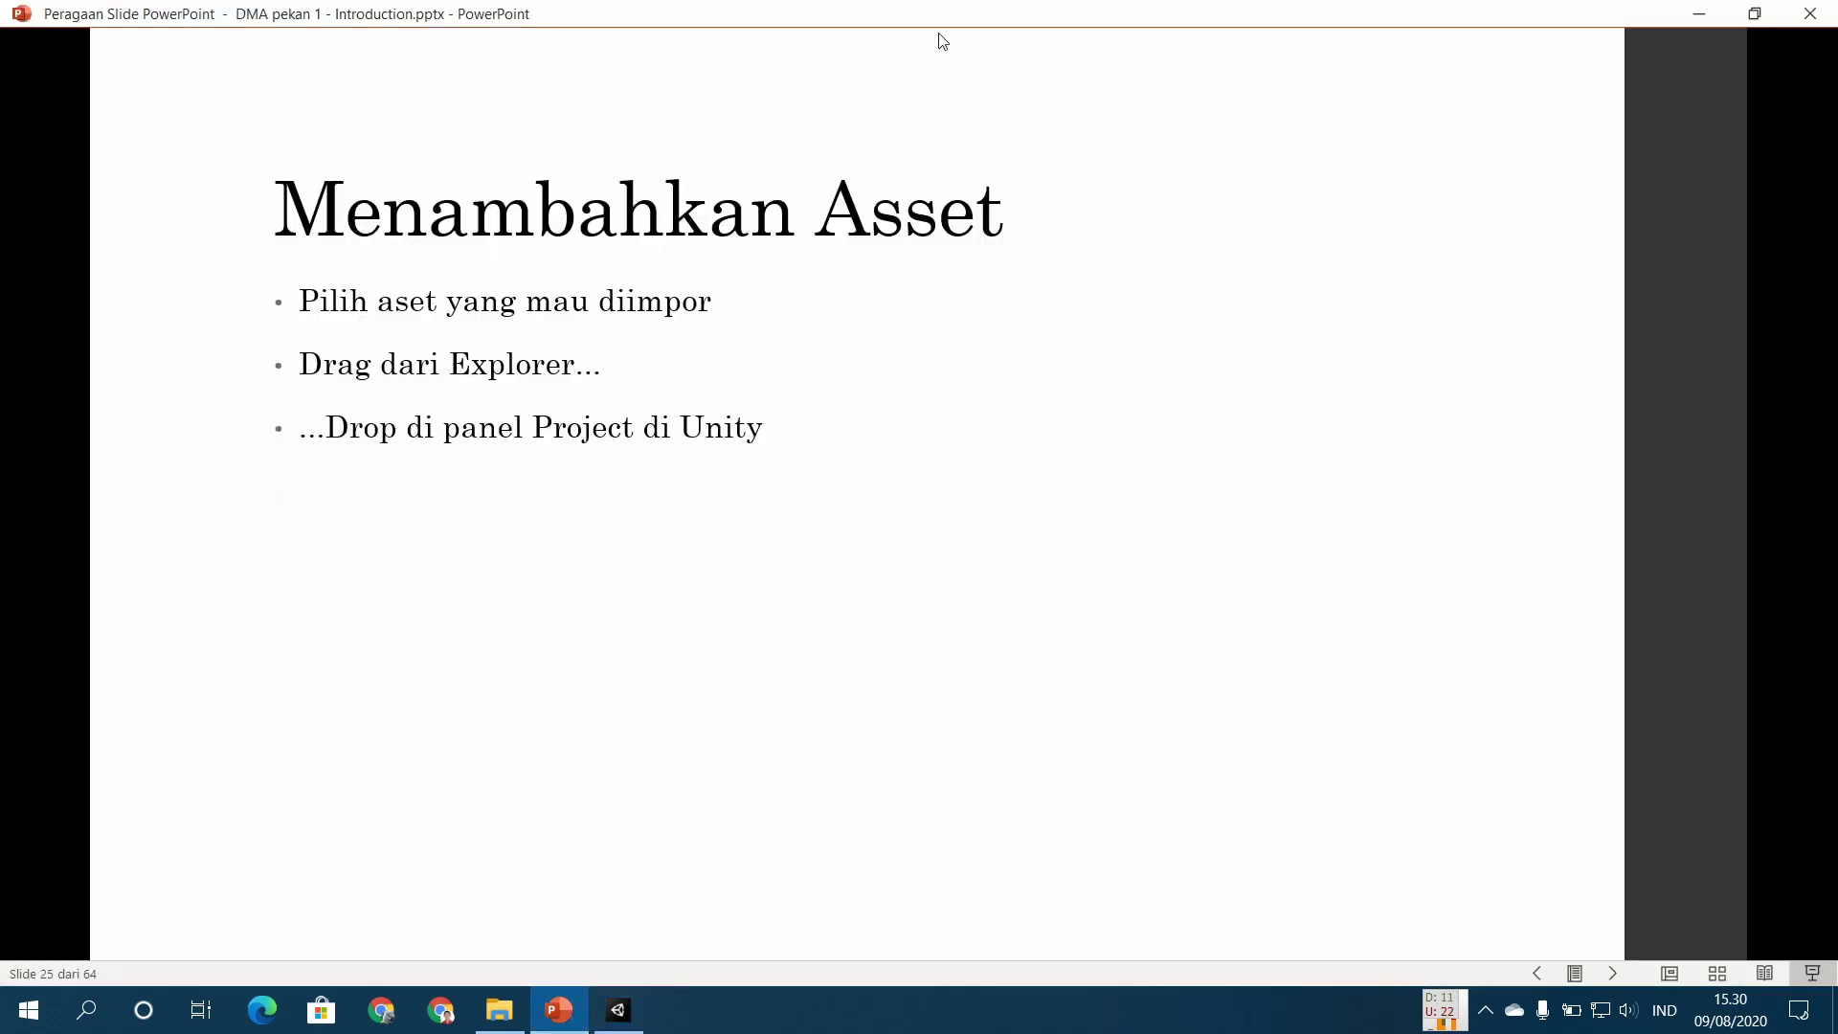
# Step: Move the slideshow to slide 26 of 64, the 'User Interface' section title, after checking the Unity editor
pyautogui.press('Right')
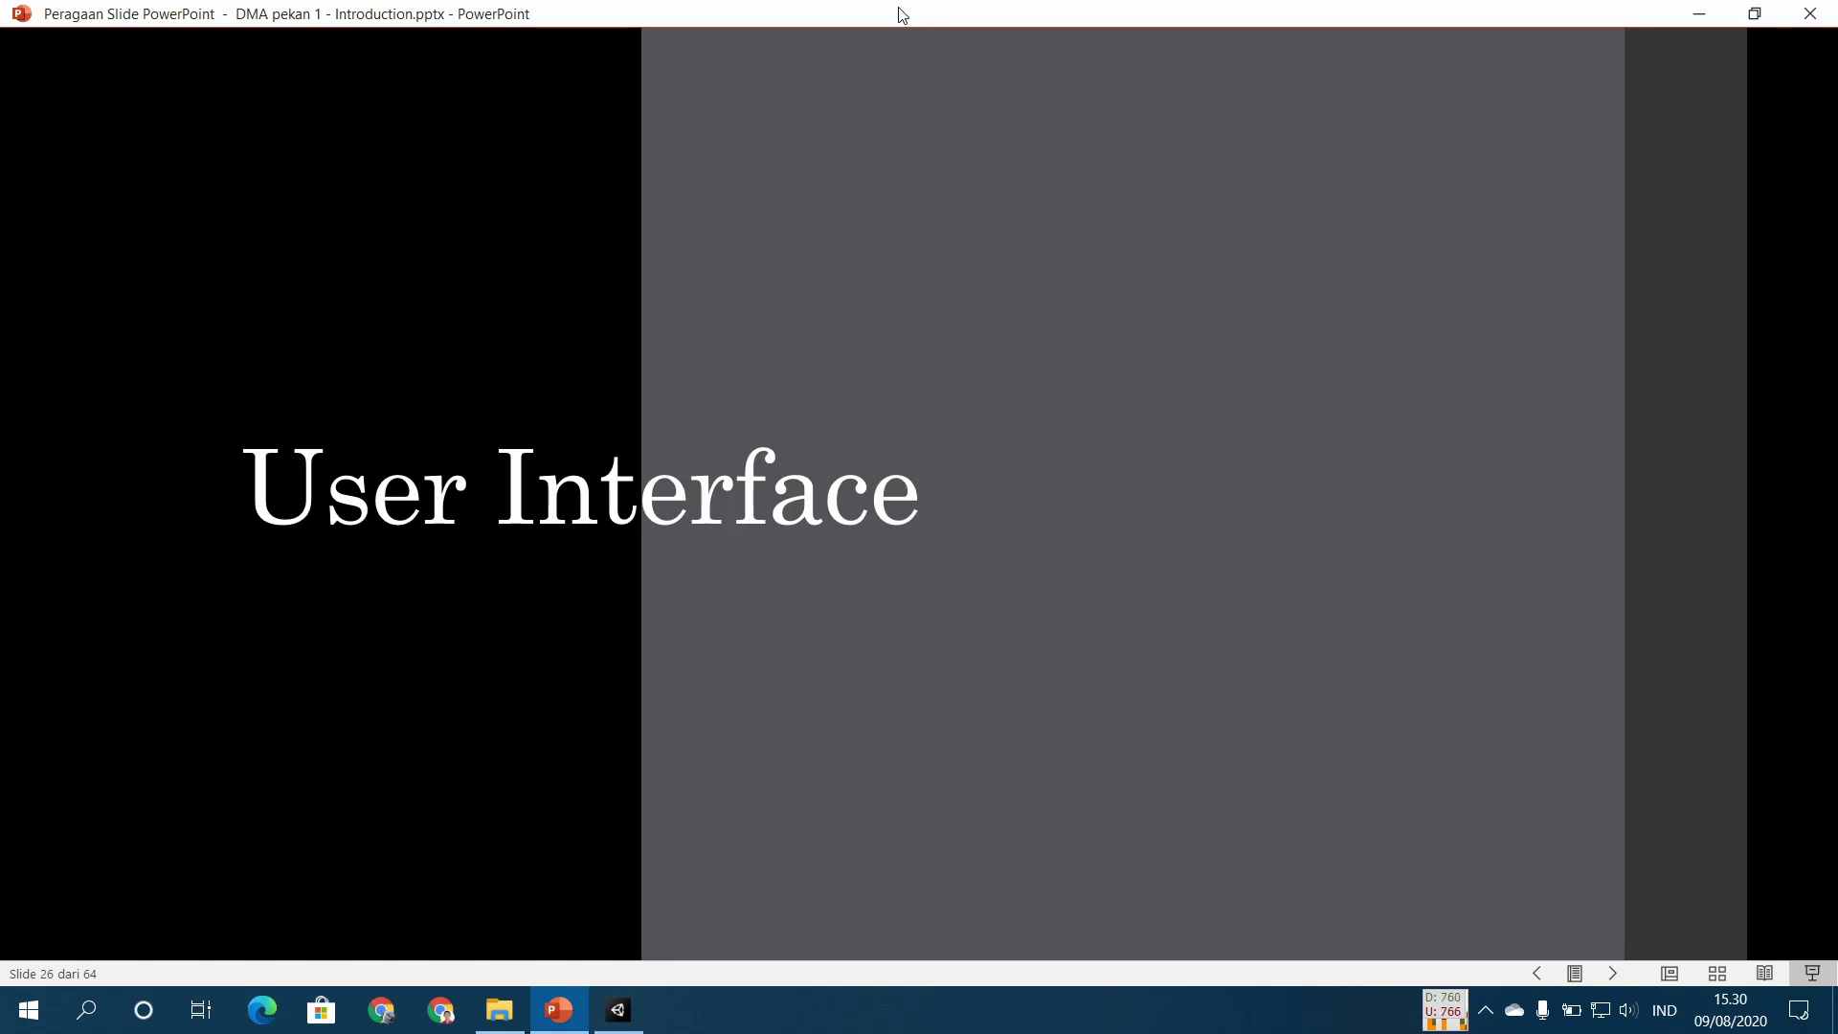
pyautogui.click(634, 1017)
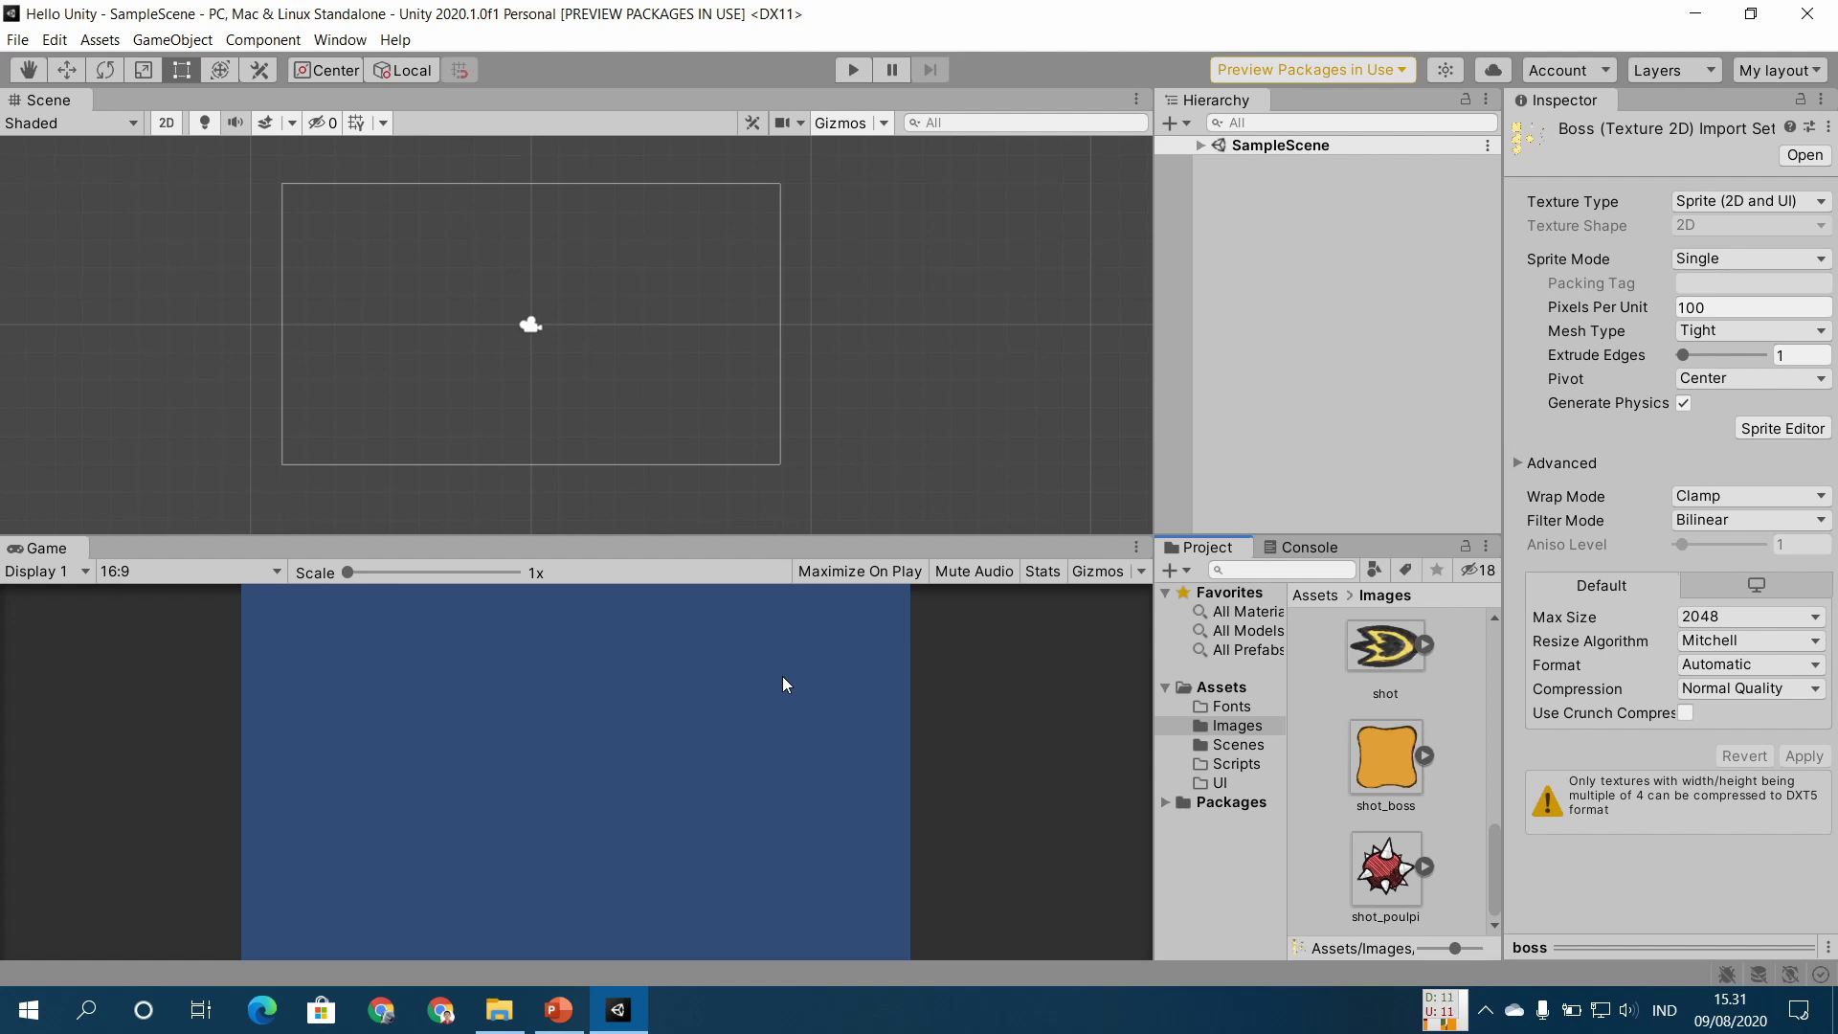
pyautogui.click(559, 1010)
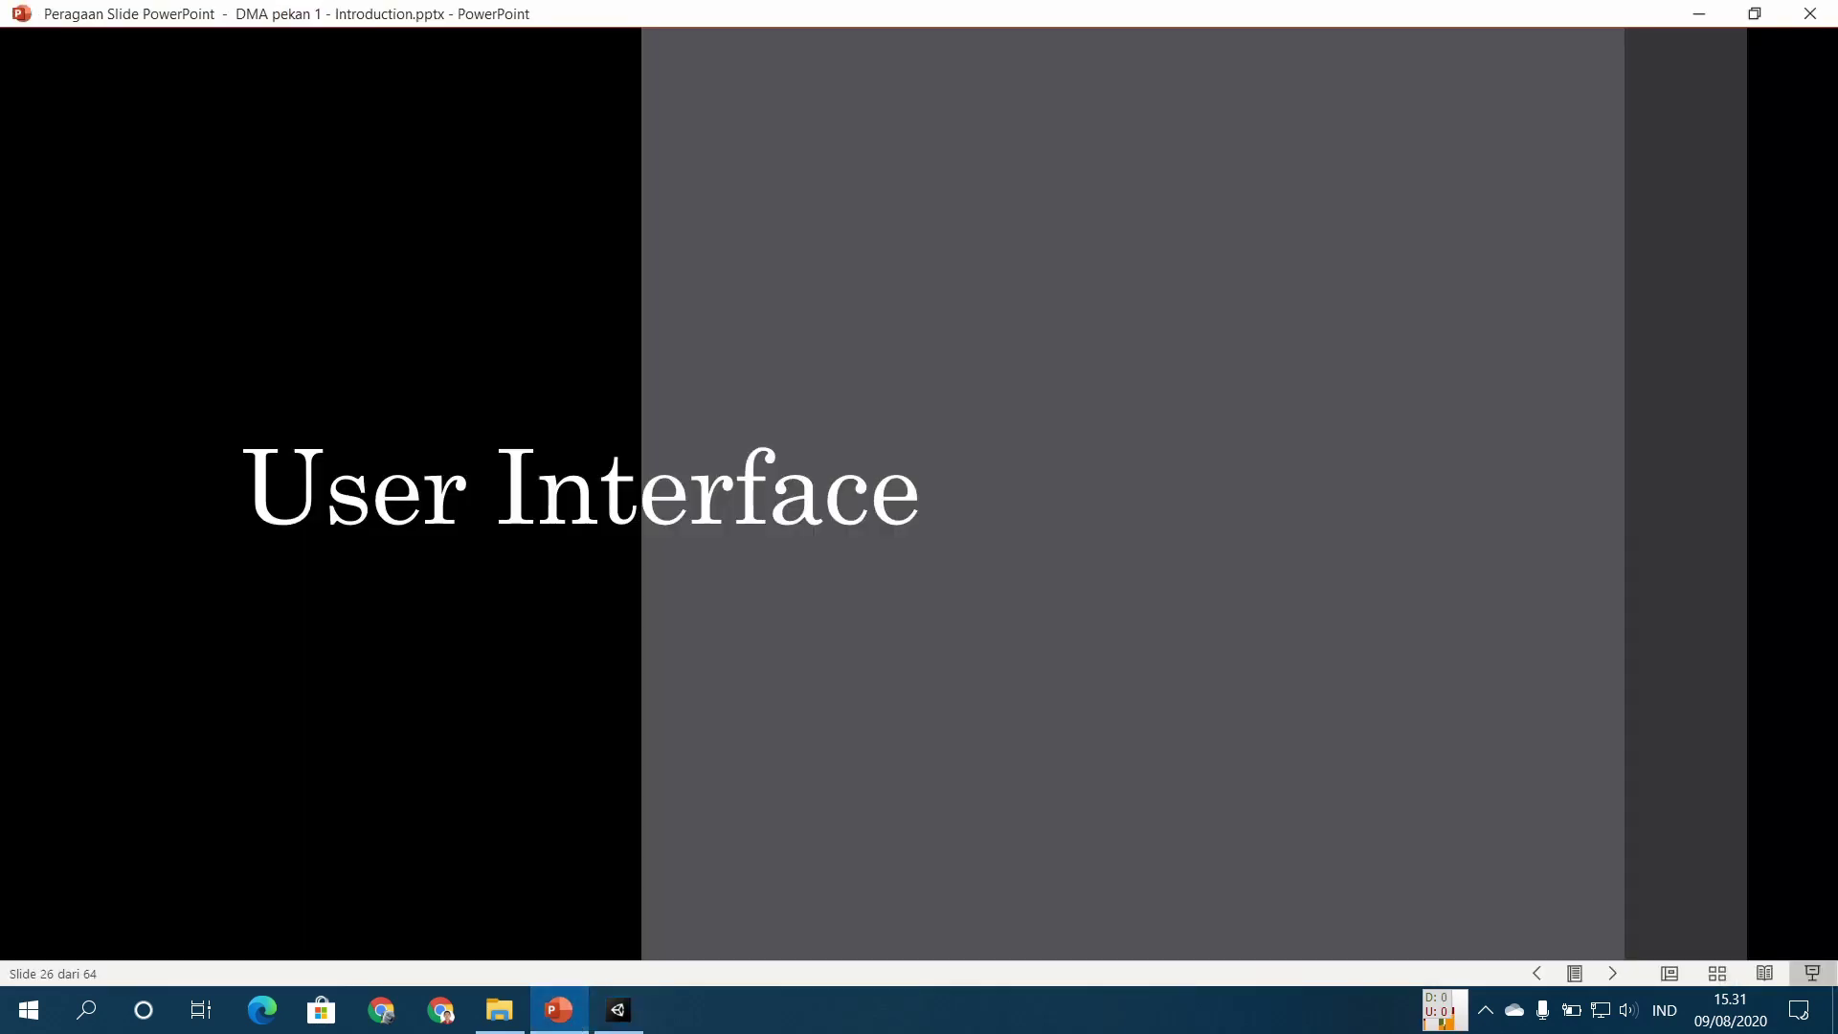